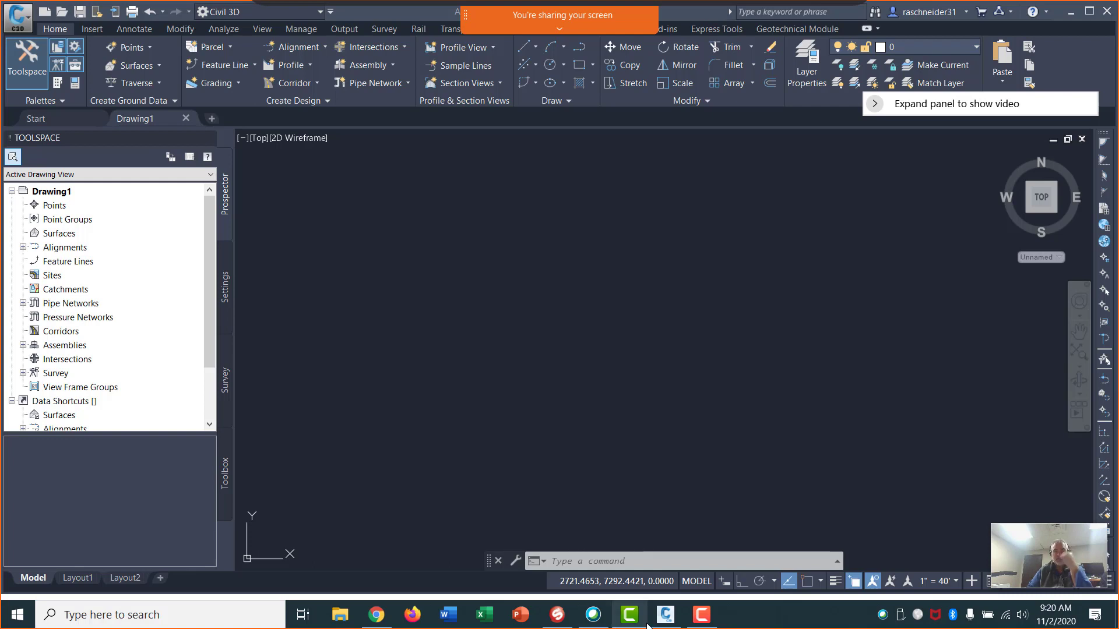
Switch to Chrome and open the Week 2 page of the course's Civil 3D Training section
key(alt+Tab)
key(alt+Tab)
key(alt+Tab)
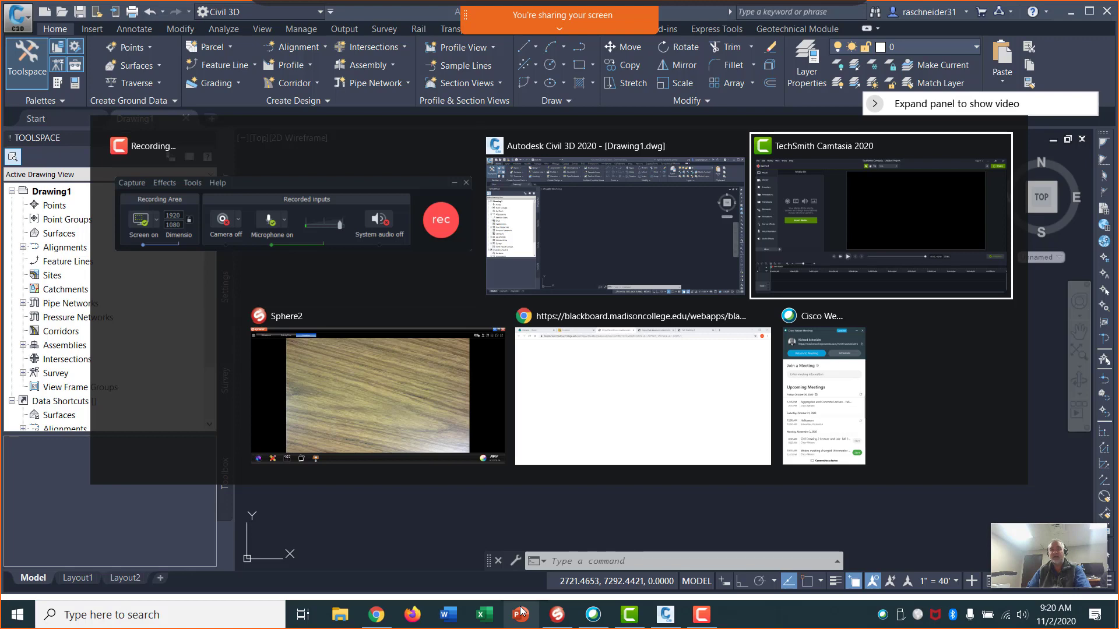
key(alt+Tab)
key(alt+Tab)
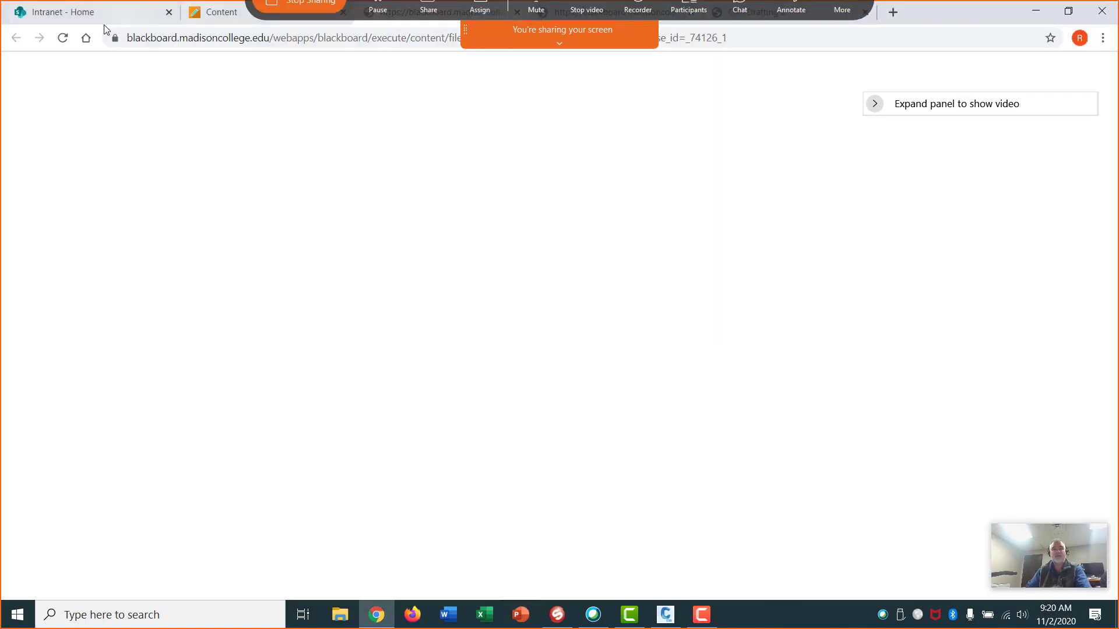
click(229, 16)
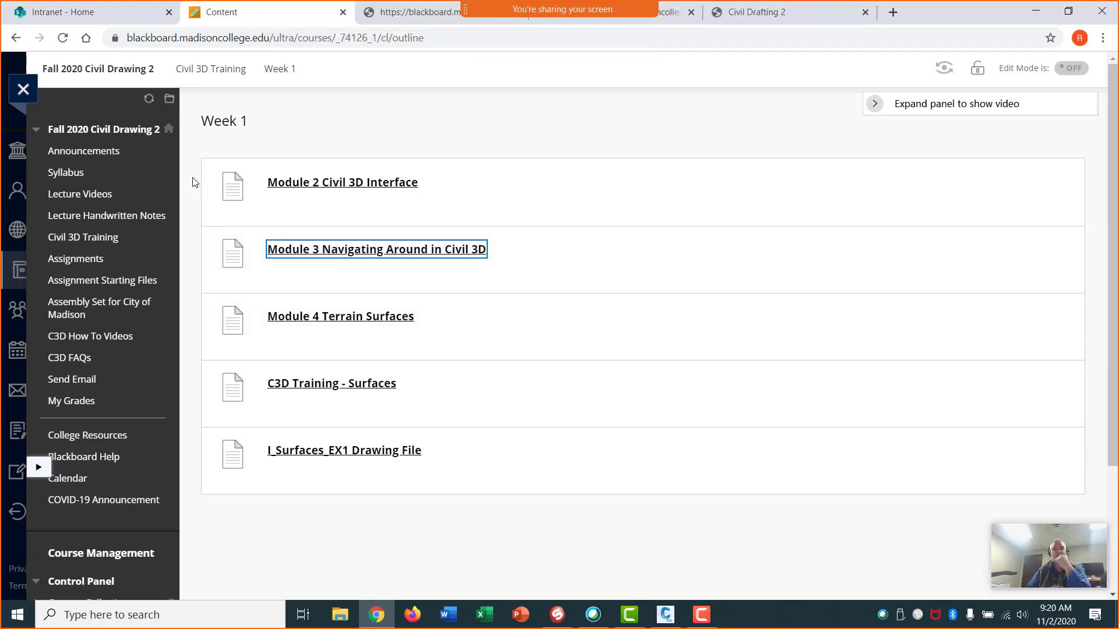
click(85, 237)
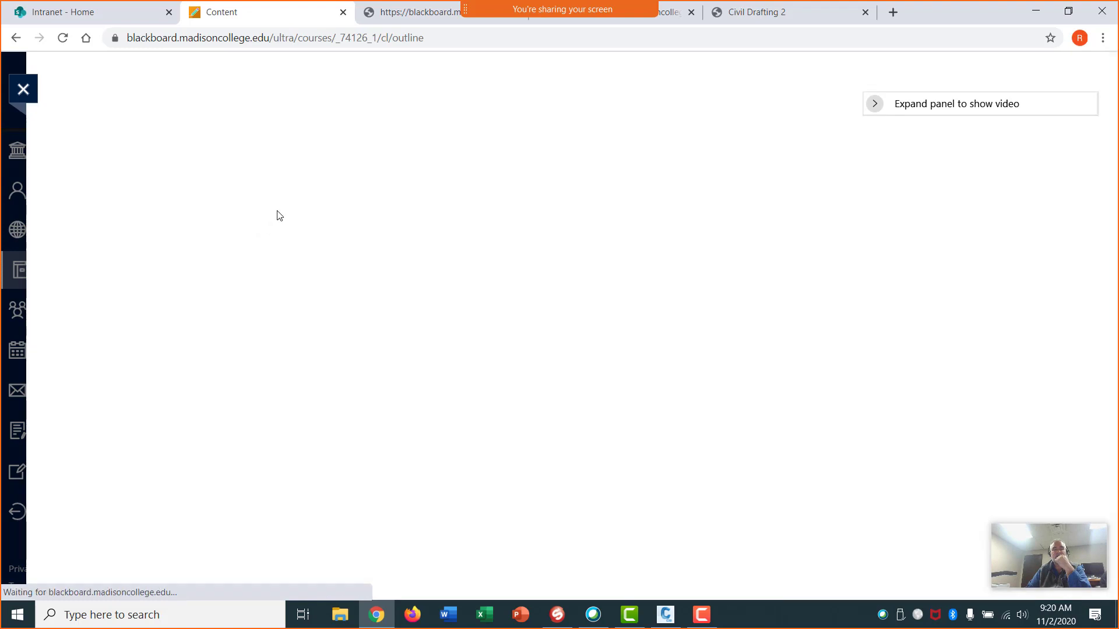
click(290, 252)
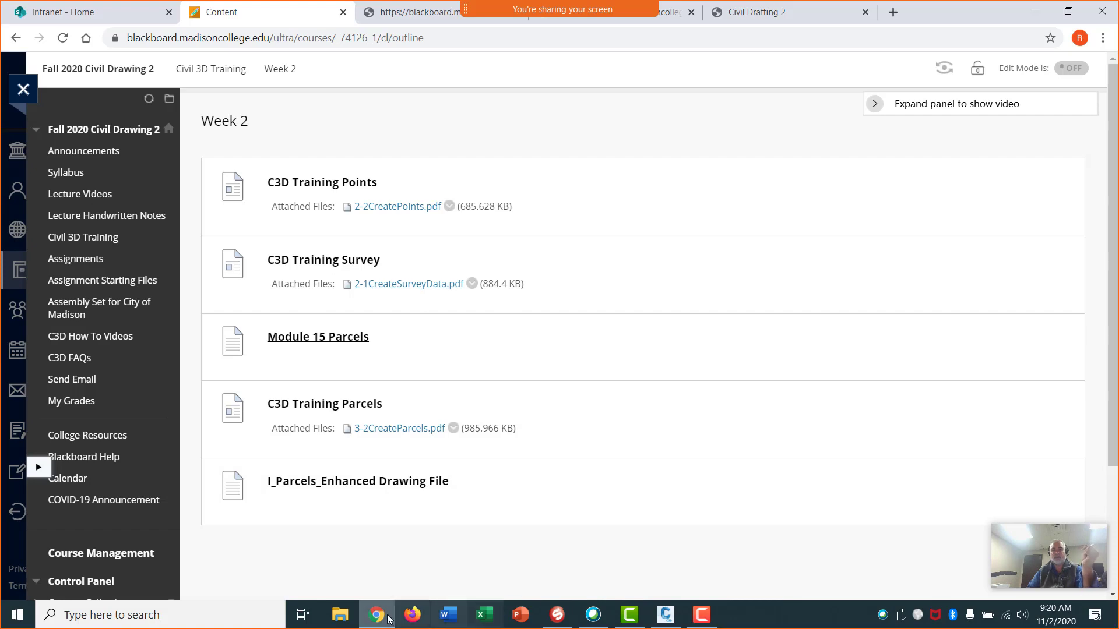
Switch to Civil 3D and open the I_Parcels-Enhanced_EX1 drawing from the Parcels folder of the Week_2 class example files
click(666, 615)
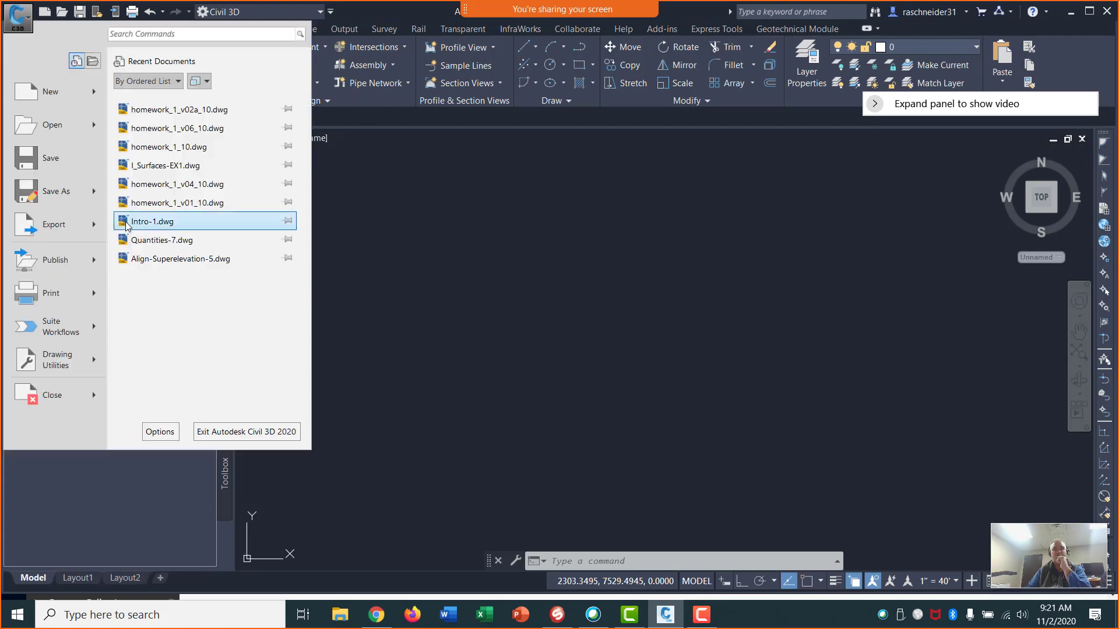
click(59, 125)
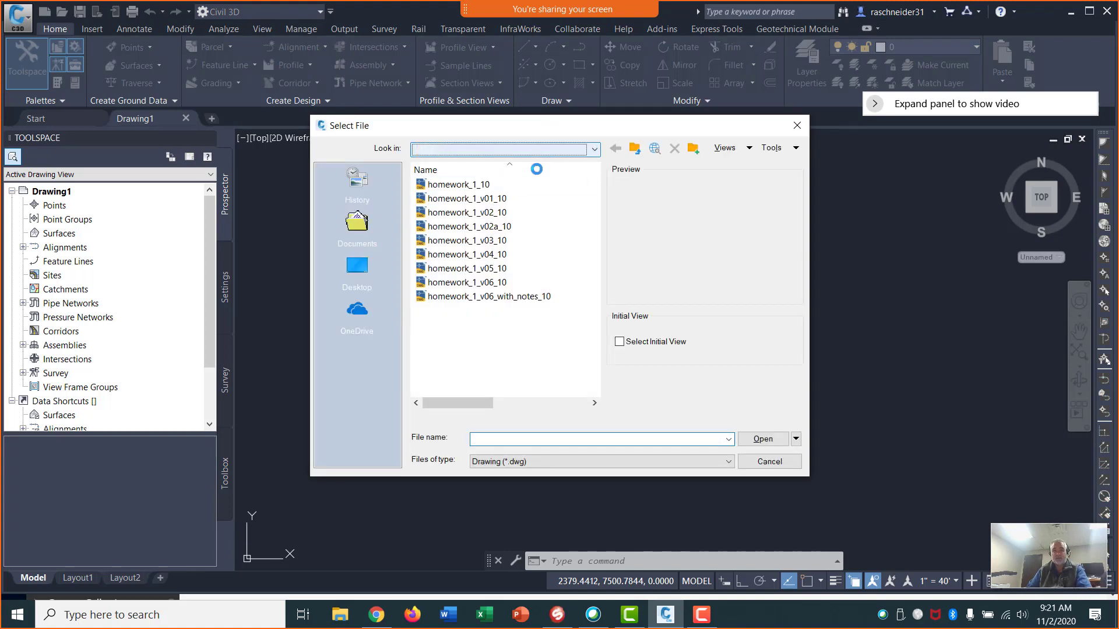
click(520, 151)
click(505, 222)
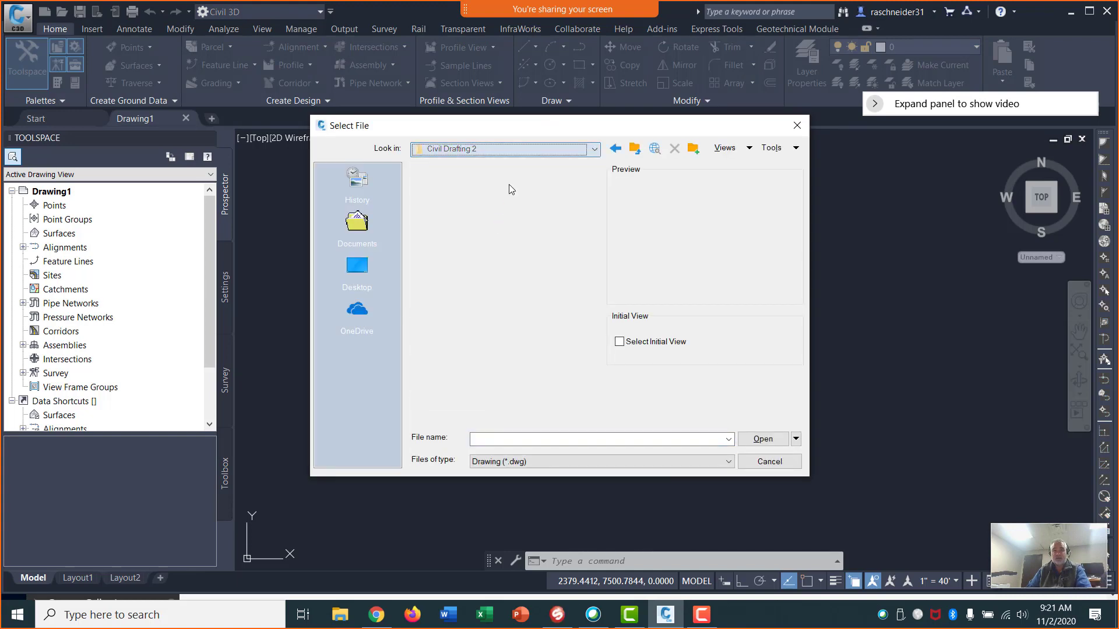
scroll(506, 303, down, 2)
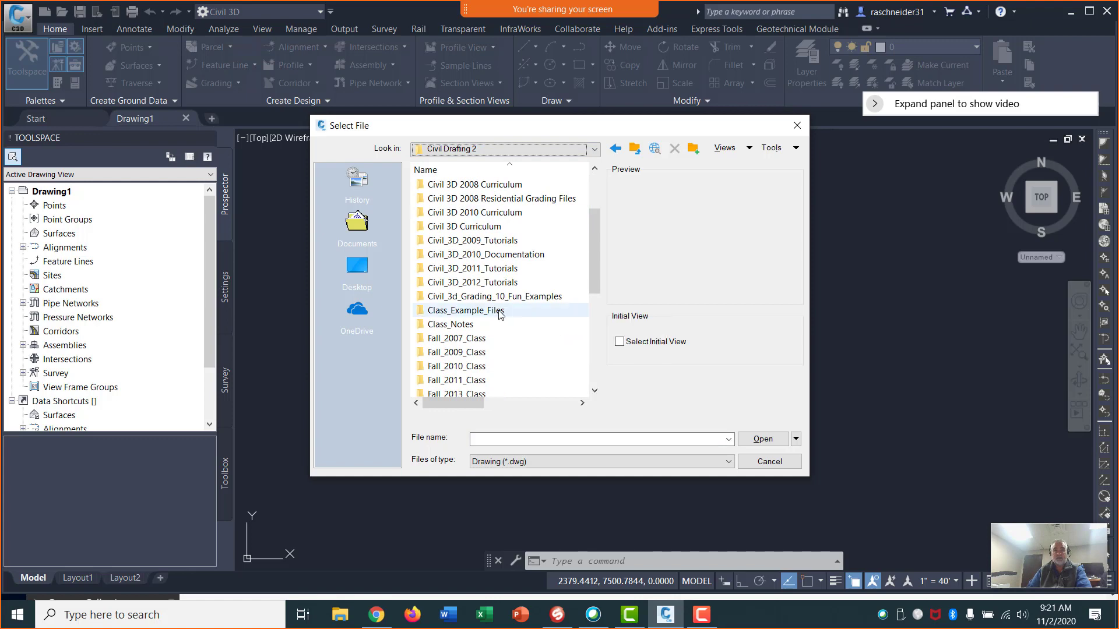
double_click(498, 310)
double_click(460, 185)
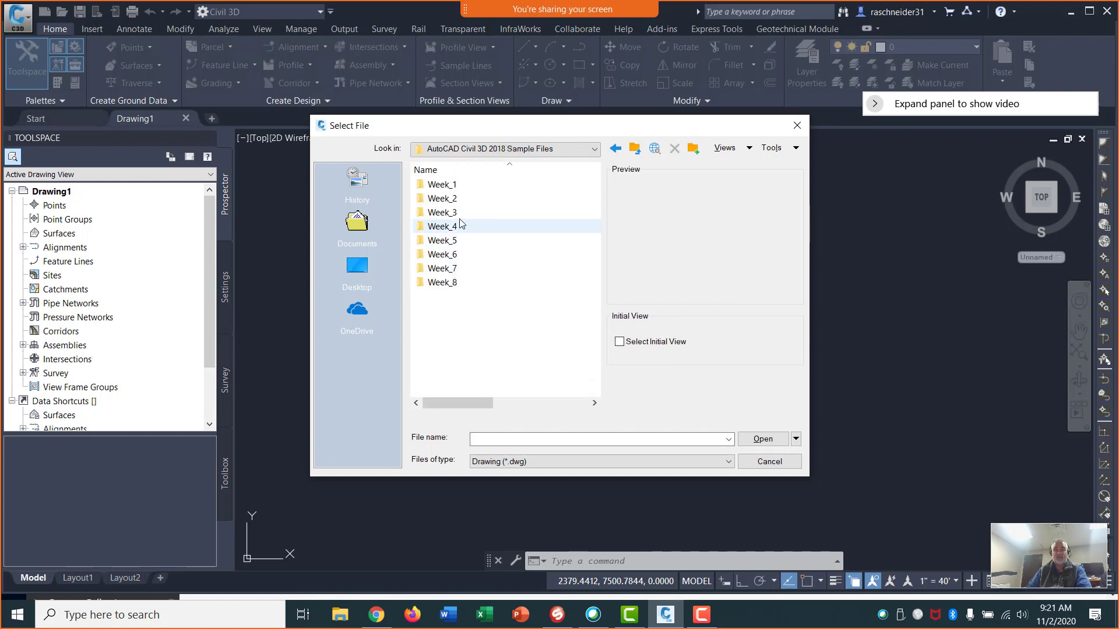
double_click(465, 198)
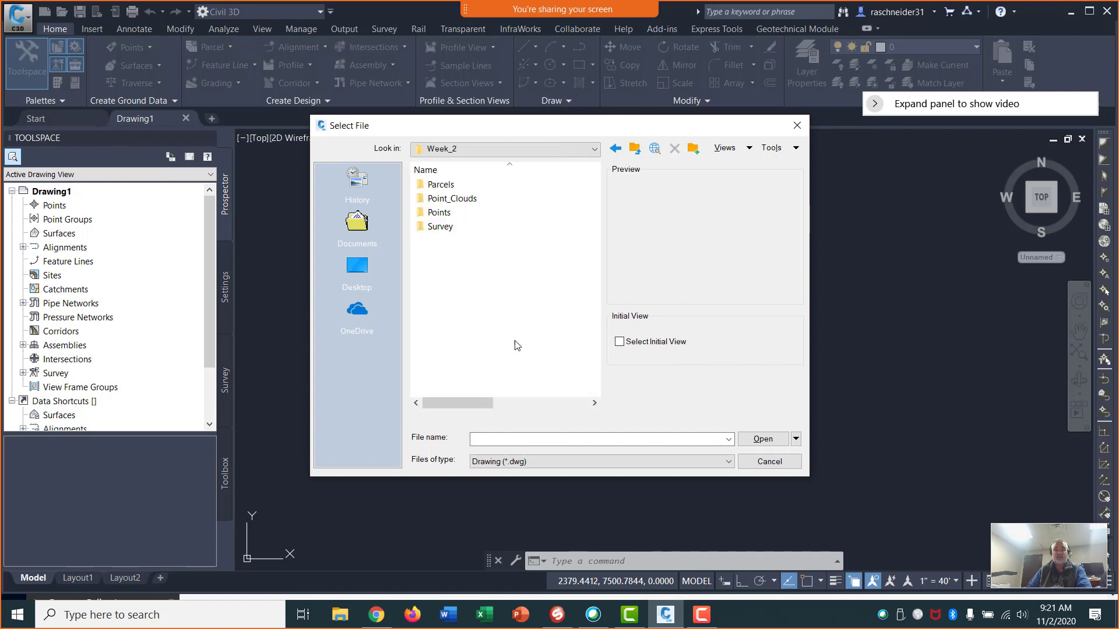
double_click(466, 185)
click(474, 184)
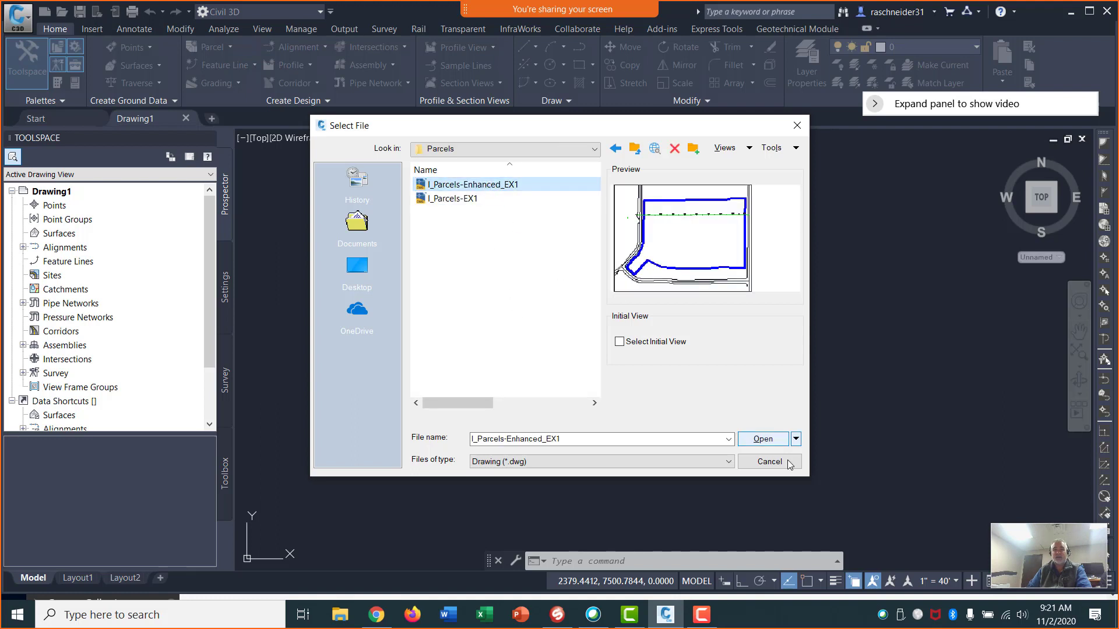
click(758, 439)
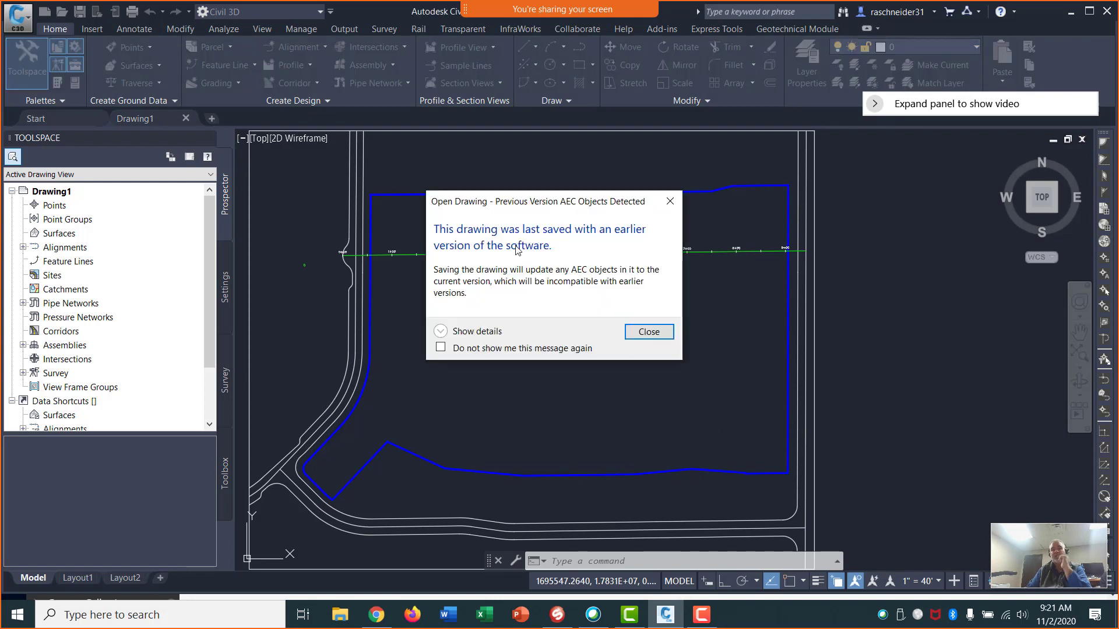
click(656, 333)
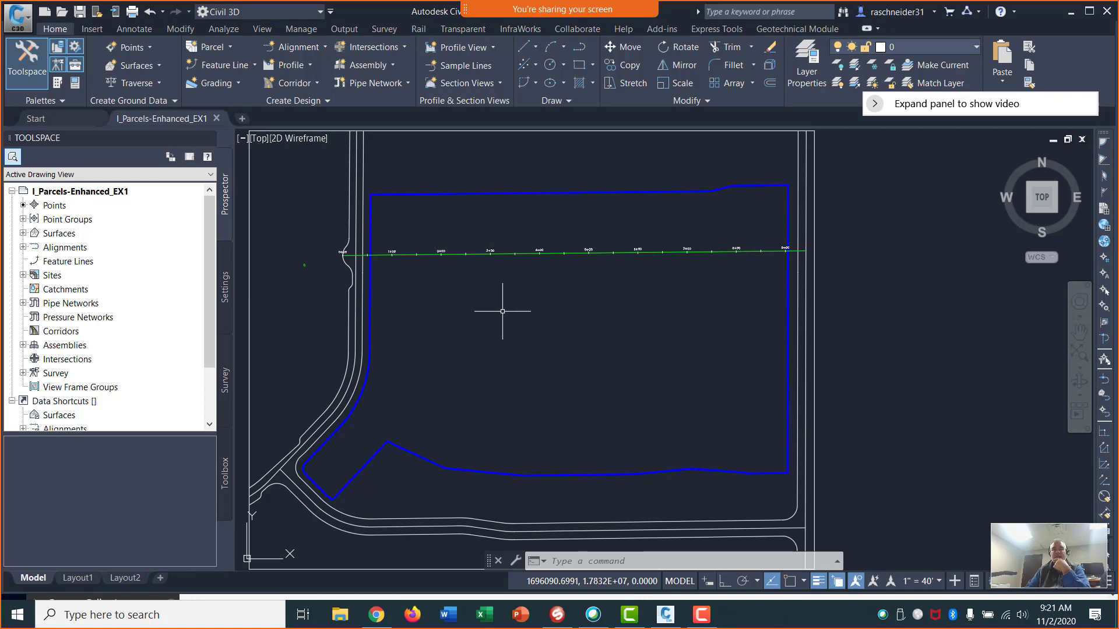
mouse_move(581, 23)
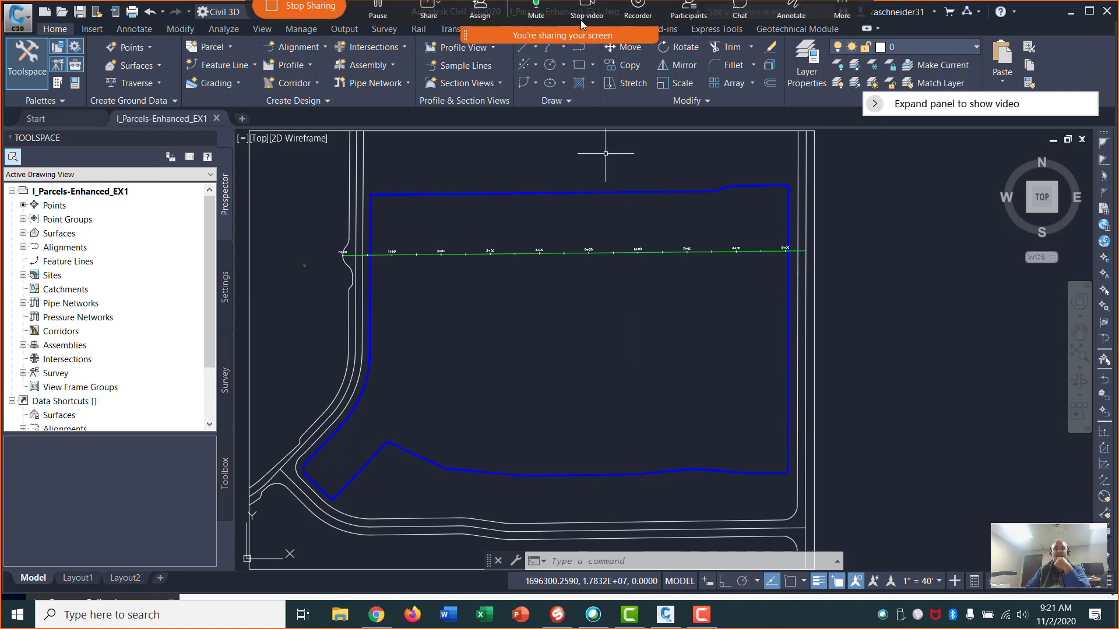
click(562, 67)
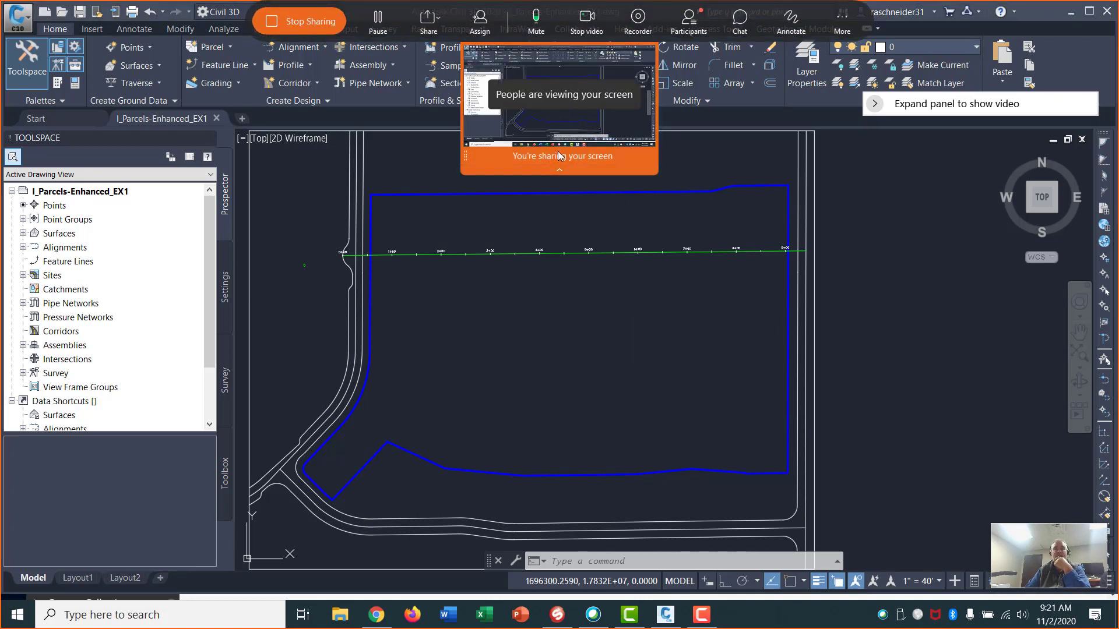
click(561, 171)
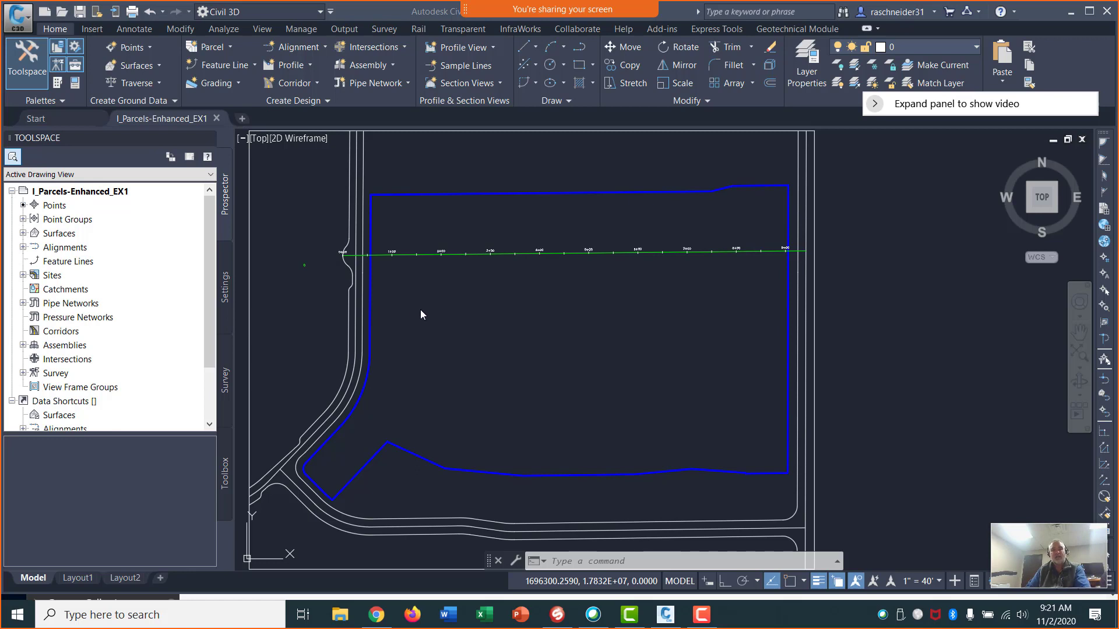
key(Escape)
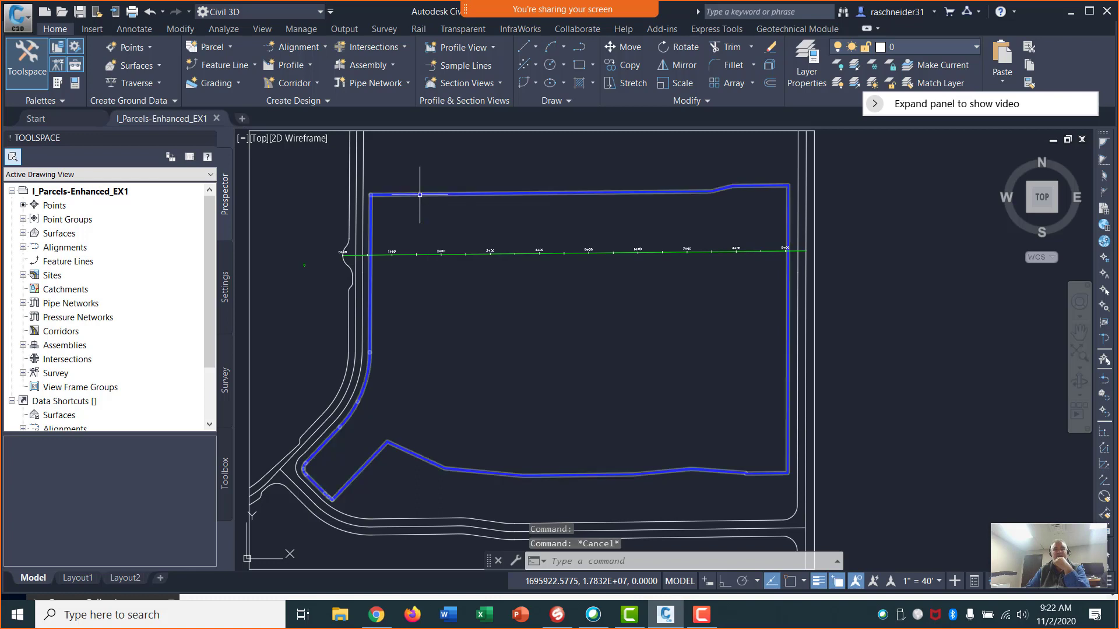
mouse_move(420, 195)
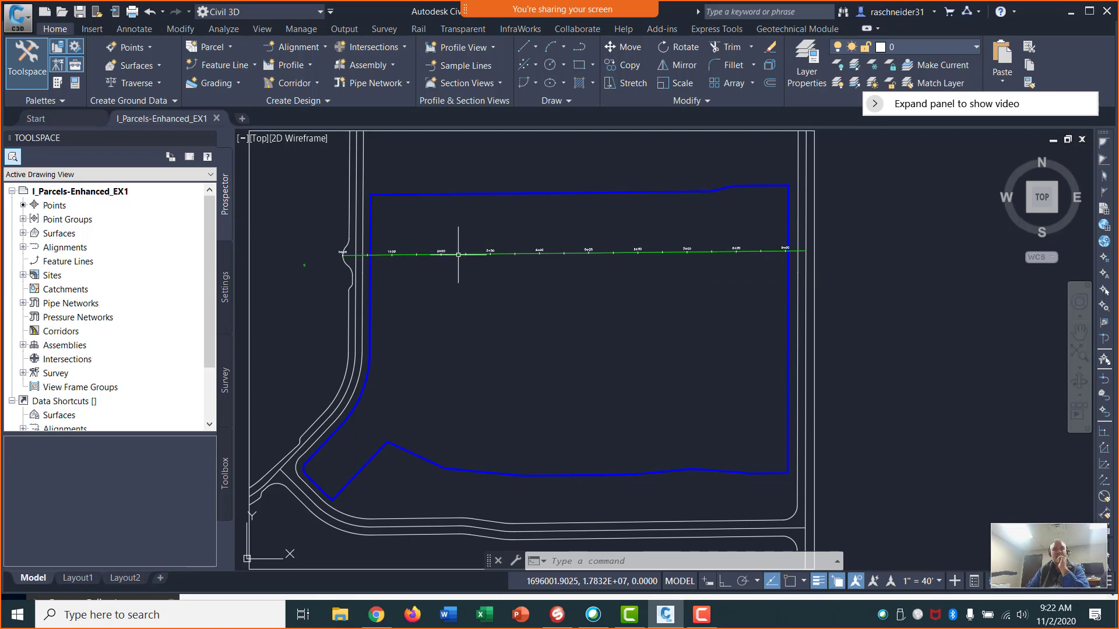
mouse_move(458, 255)
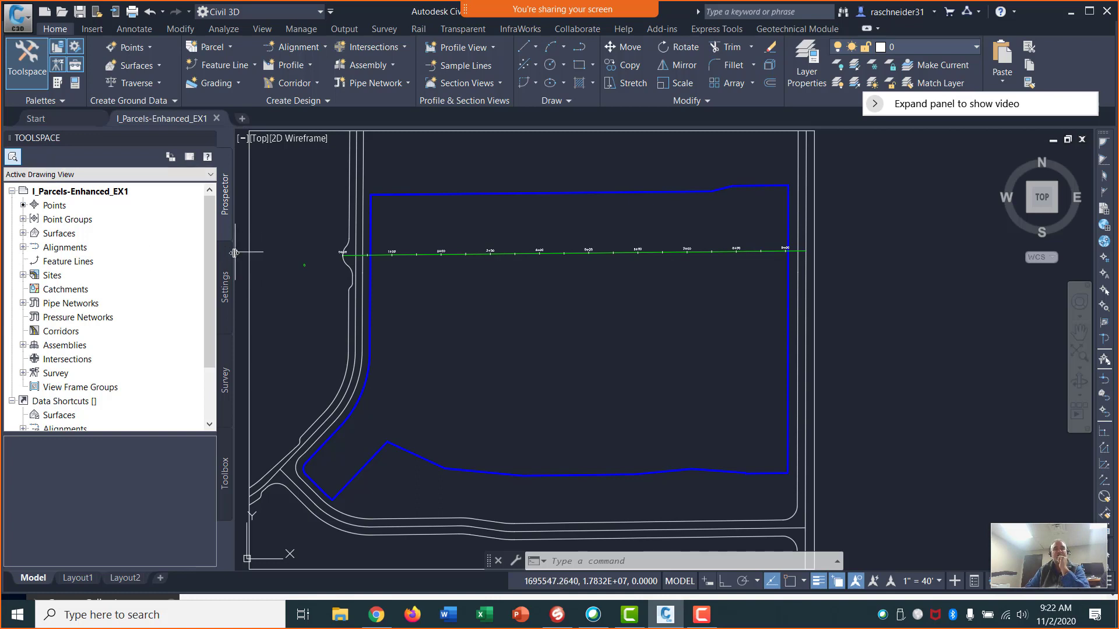
Widen the Toolspace slightly and examine the drawing's points and point groups
drag(234, 252, 245, 252)
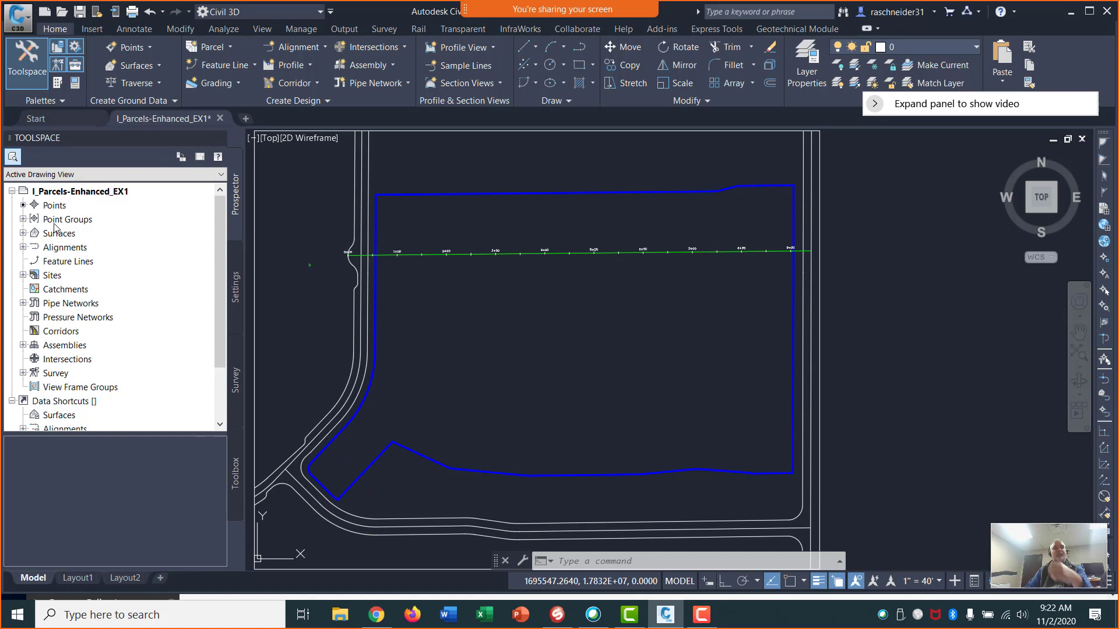
click(54, 207)
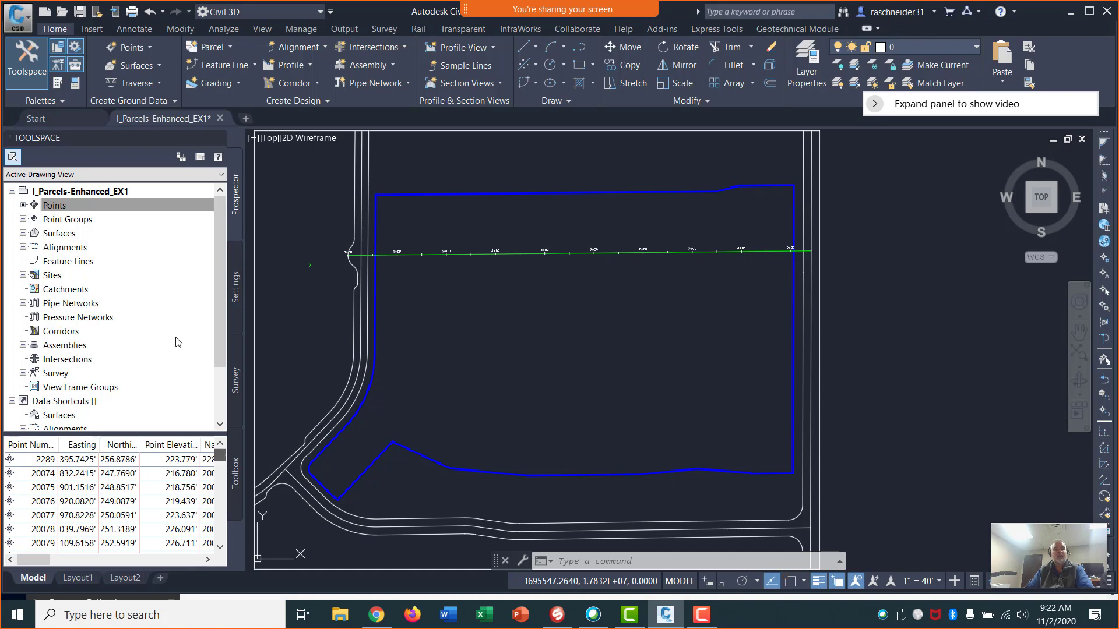
double_click(68, 220)
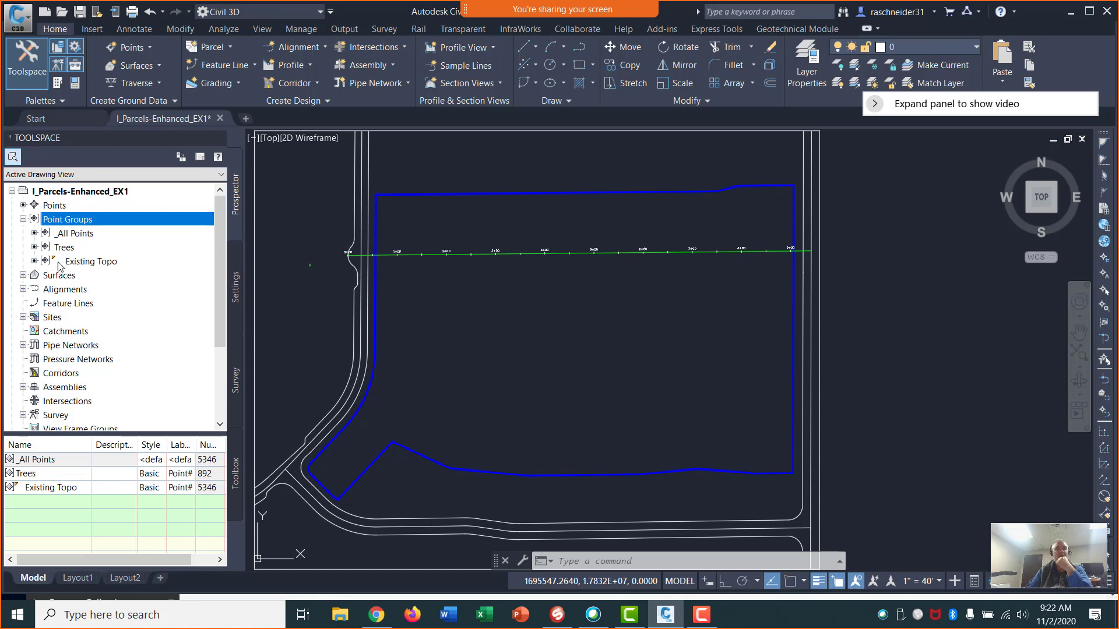
mouse_move(56, 265)
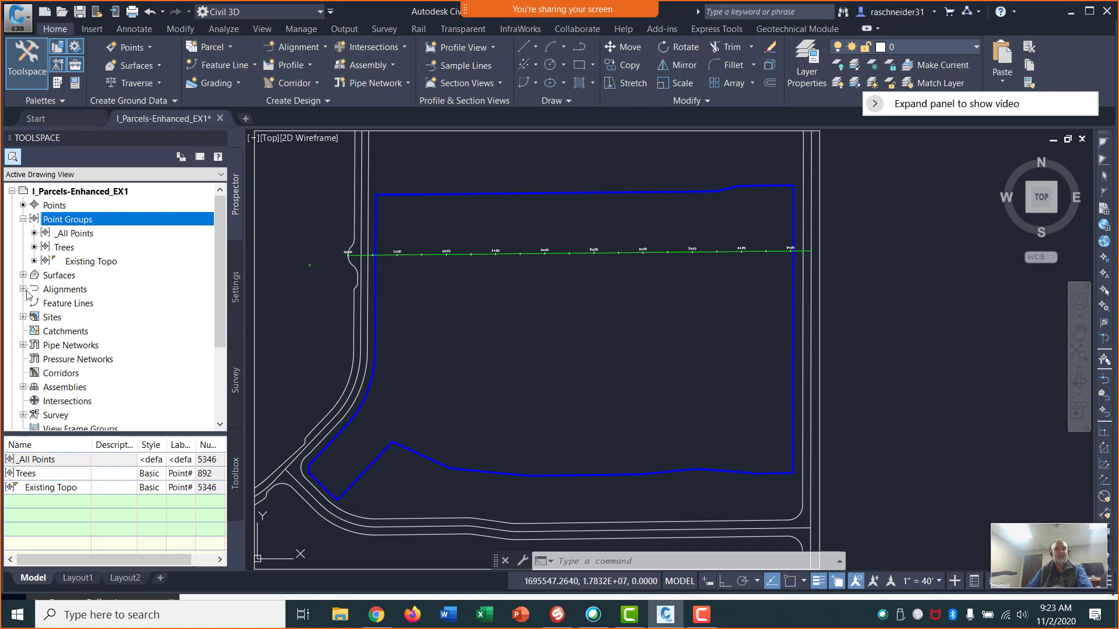
click(22, 220)
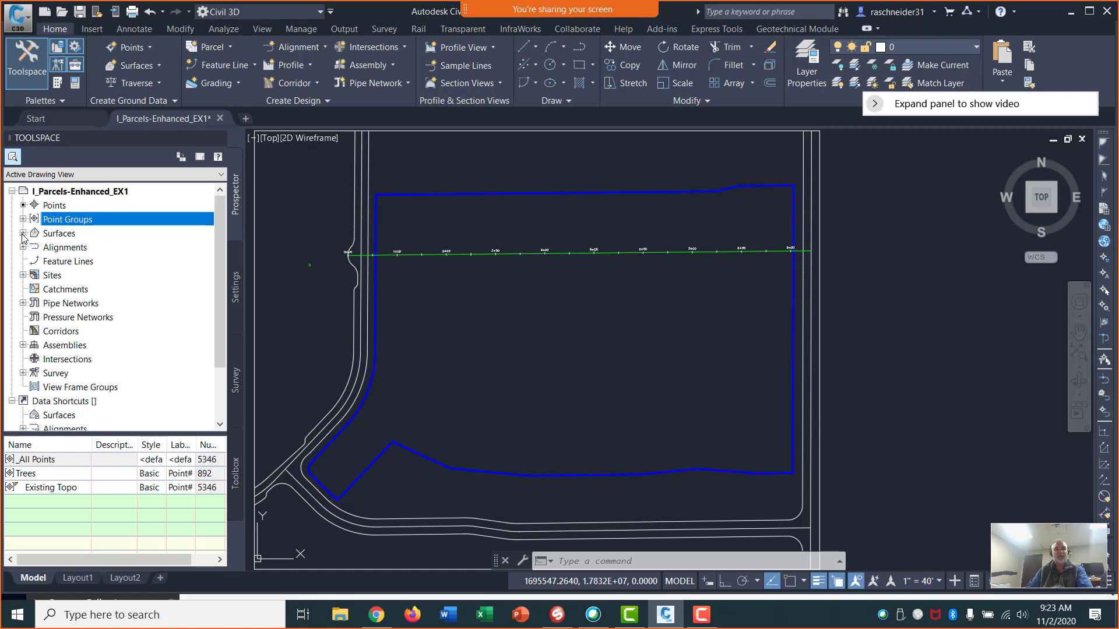
Examine the Existing Ground surface's definition, including its boundaries and point groups
click(23, 233)
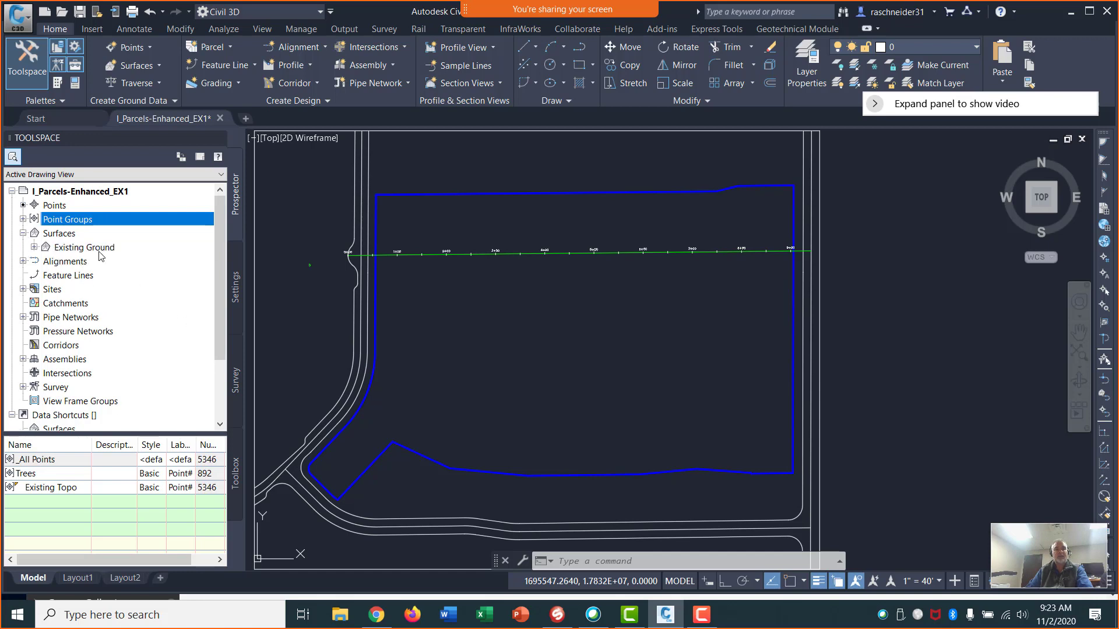
click(34, 247)
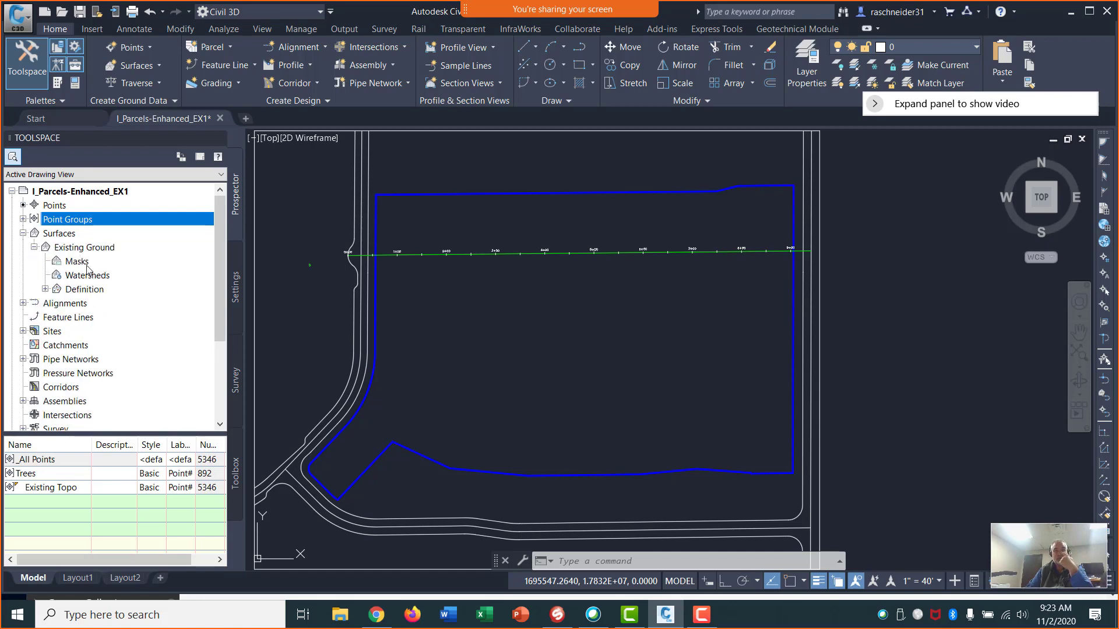
click(45, 289)
scroll(175, 291, down, 1)
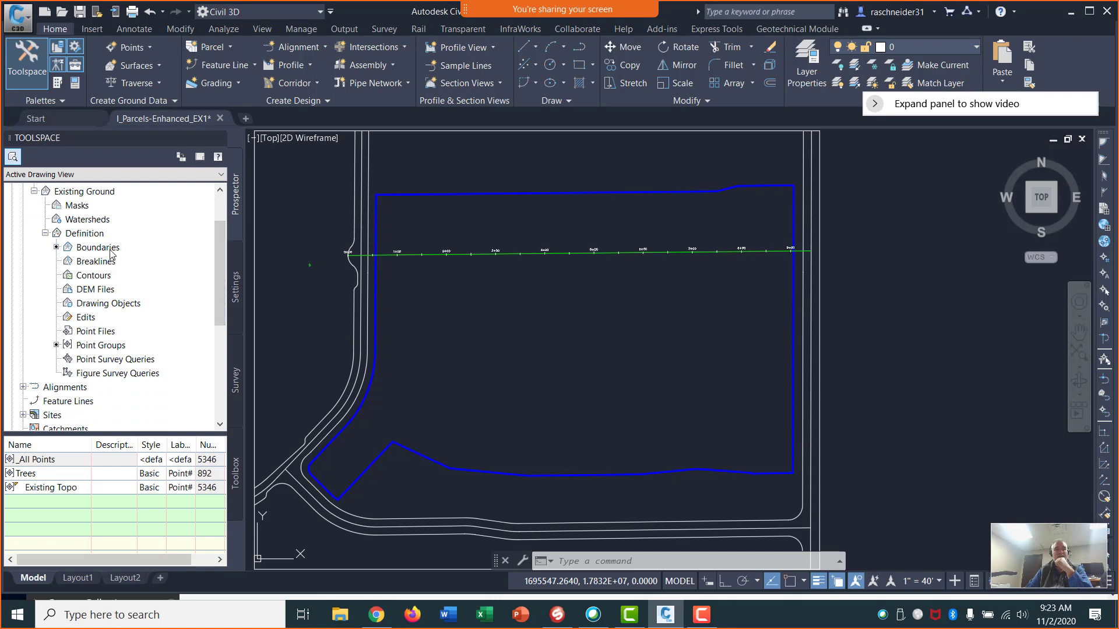
click(98, 247)
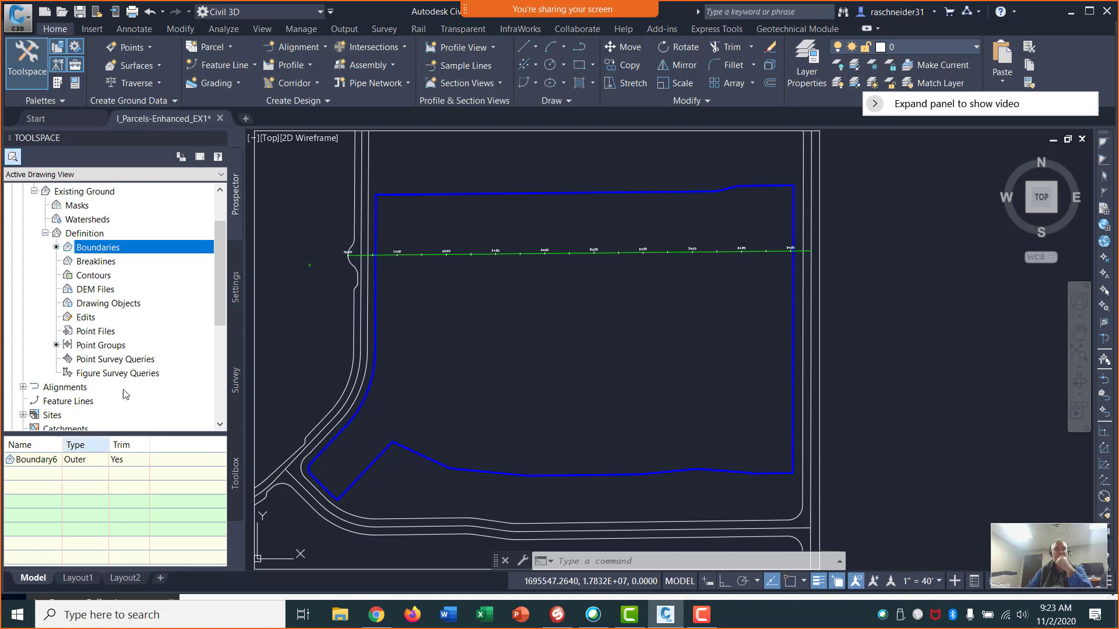
click(106, 348)
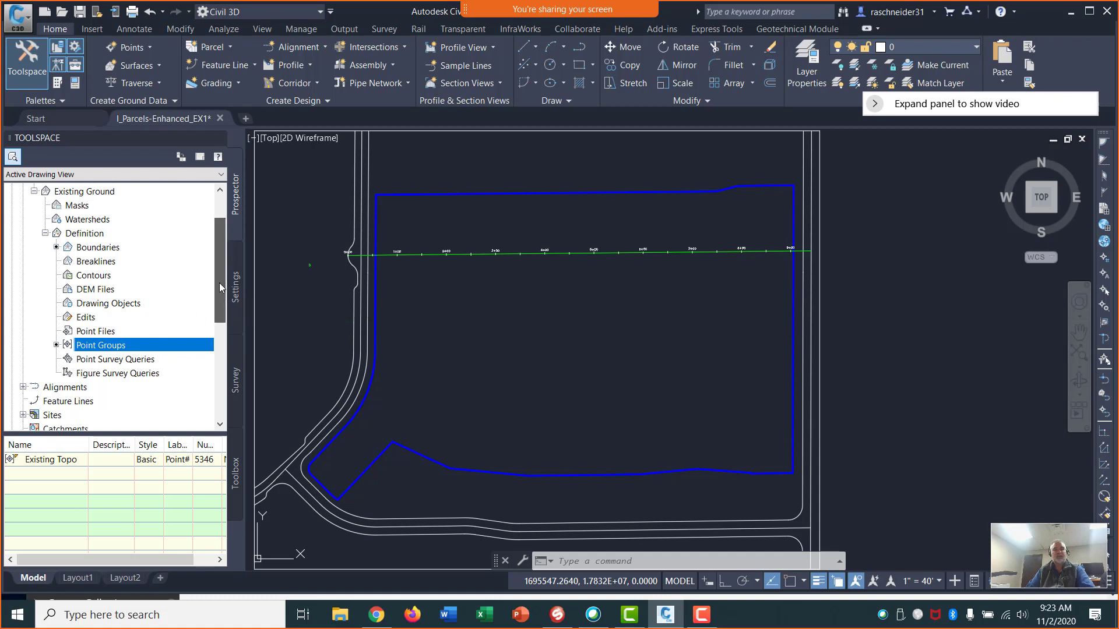
scroll(222, 279, up, 2)
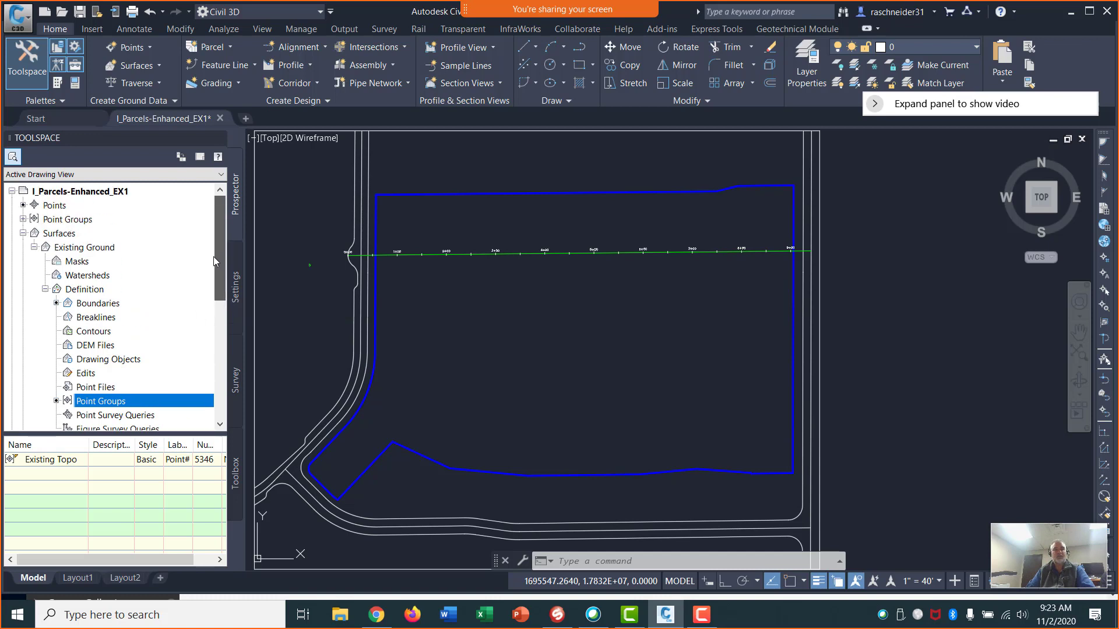
Preview the Existing Ground surface and check the preview option of the Surfaces collection
click(63, 233)
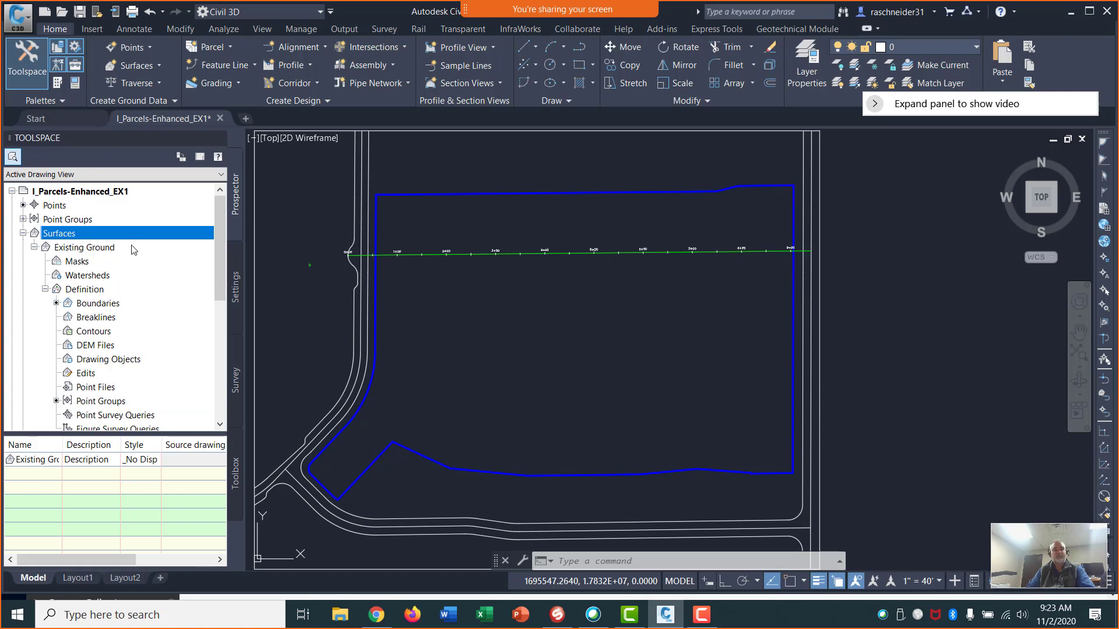
click(78, 249)
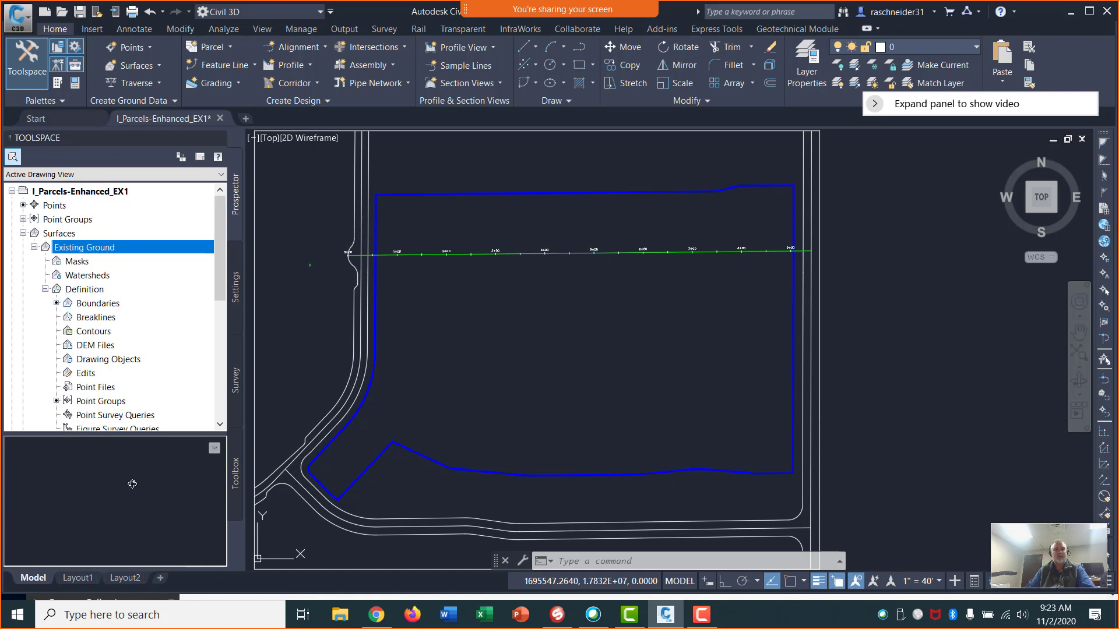
right_click(83, 249)
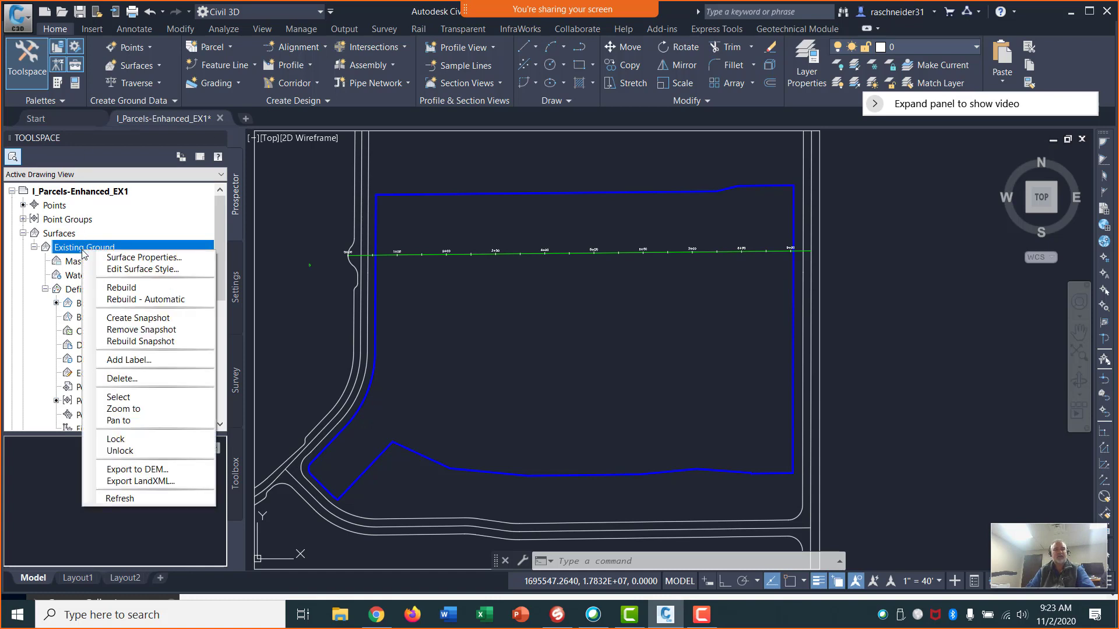
right_click(56, 238)
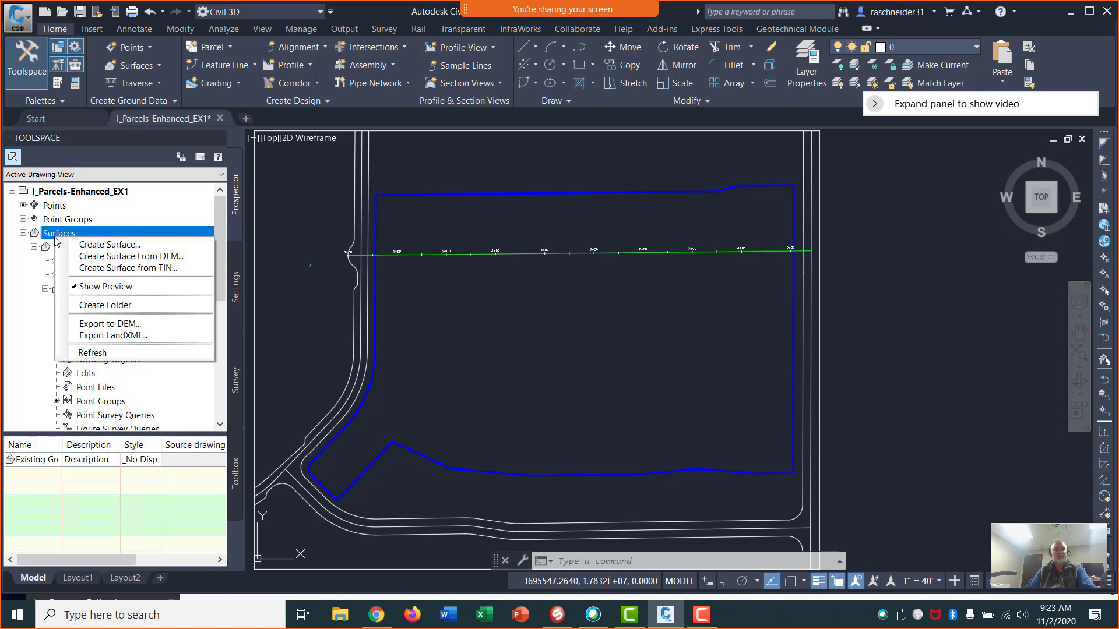
click(49, 233)
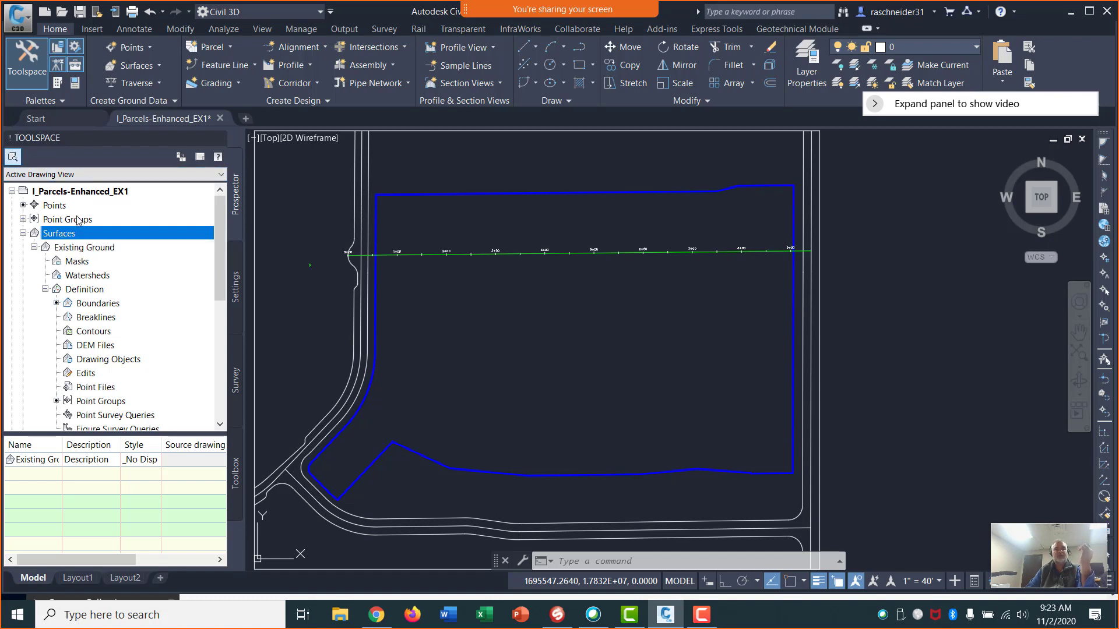
right_click(80, 237)
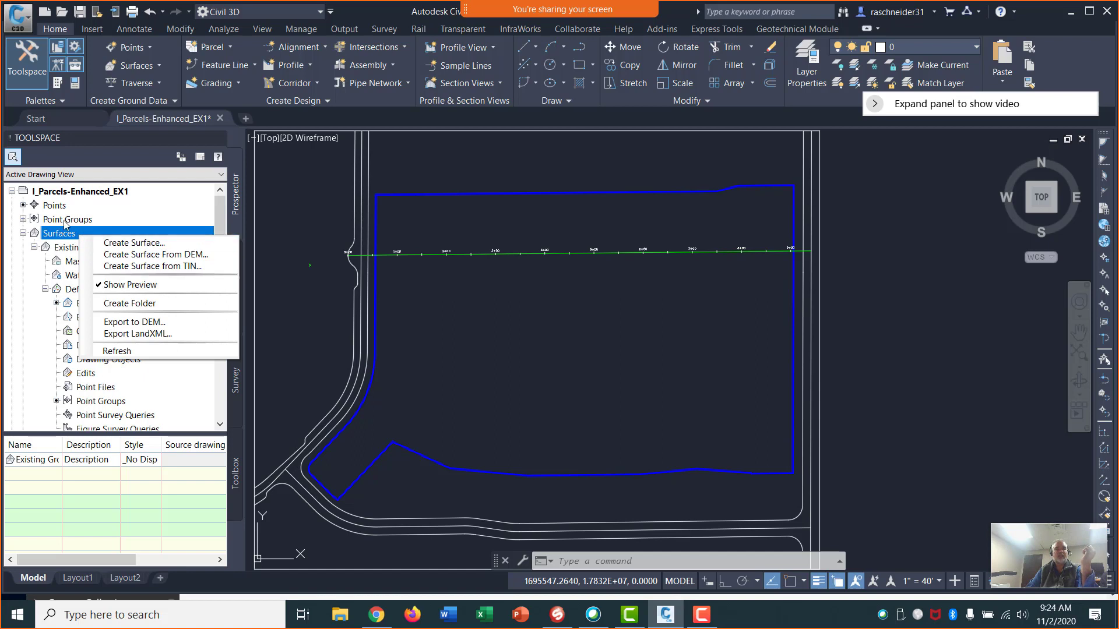
click(83, 159)
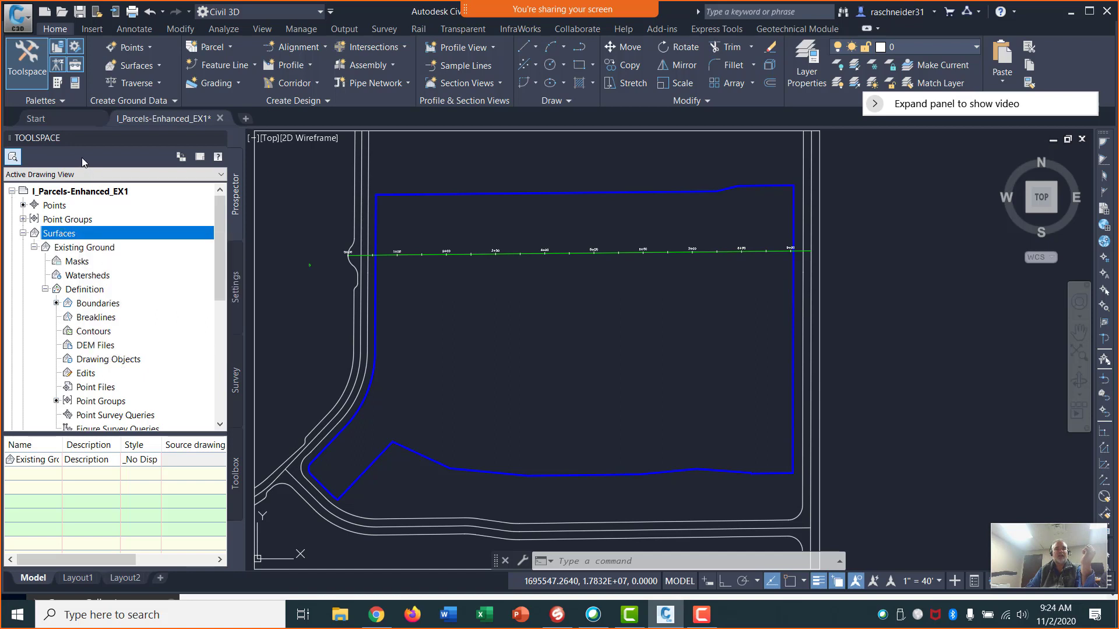
Toggle the Toolspace item preview off and back on, then recheck the options of the Surfaces collection
click(13, 157)
click(11, 159)
click(12, 158)
right_click(68, 234)
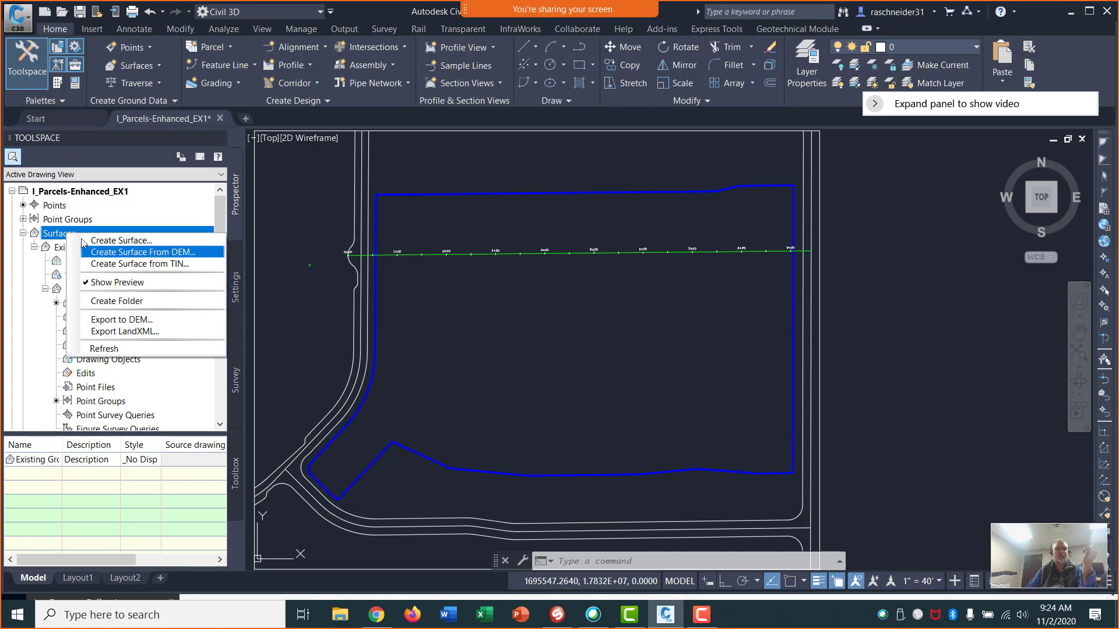
click(66, 235)
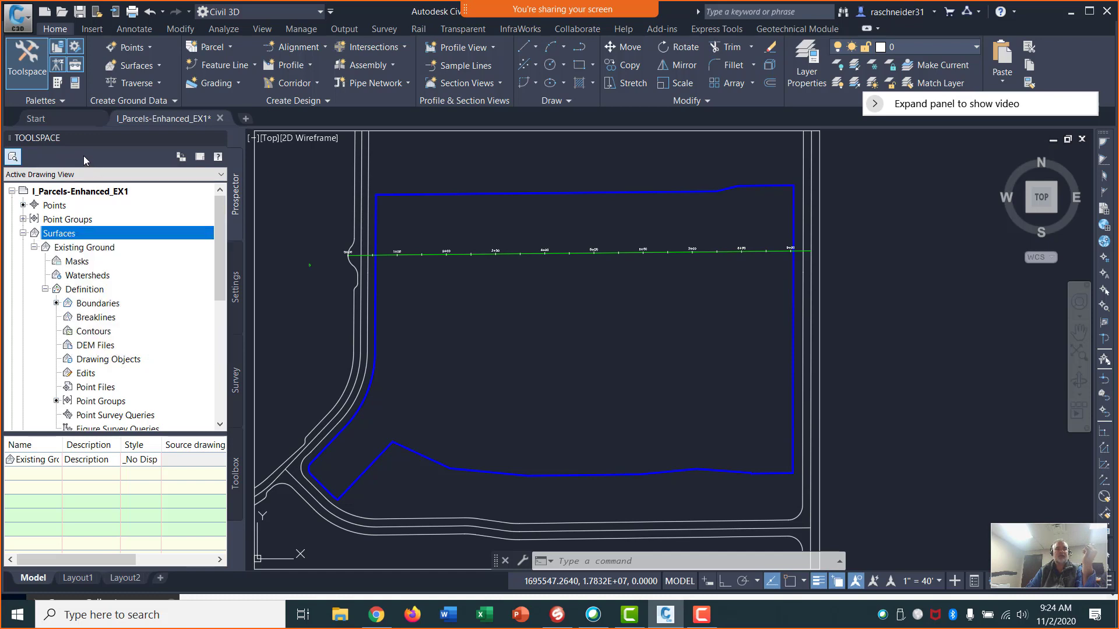
Check whether the Point Groups and Points collections offer a preview option
right_click(78, 222)
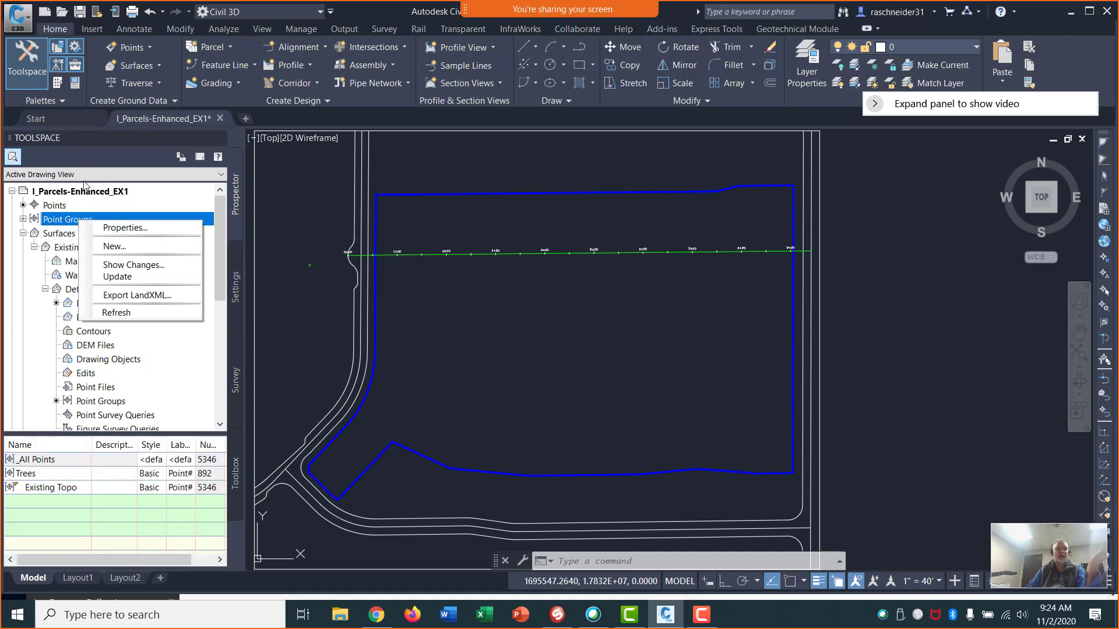
key(Escape)
click(56, 206)
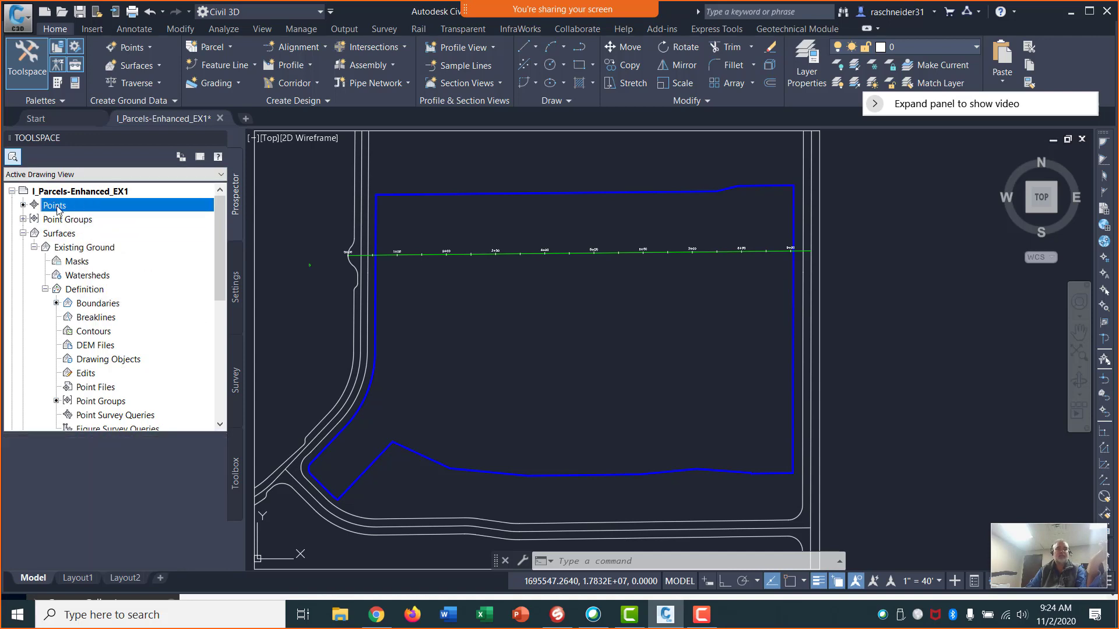
right_click(57, 209)
key(Escape)
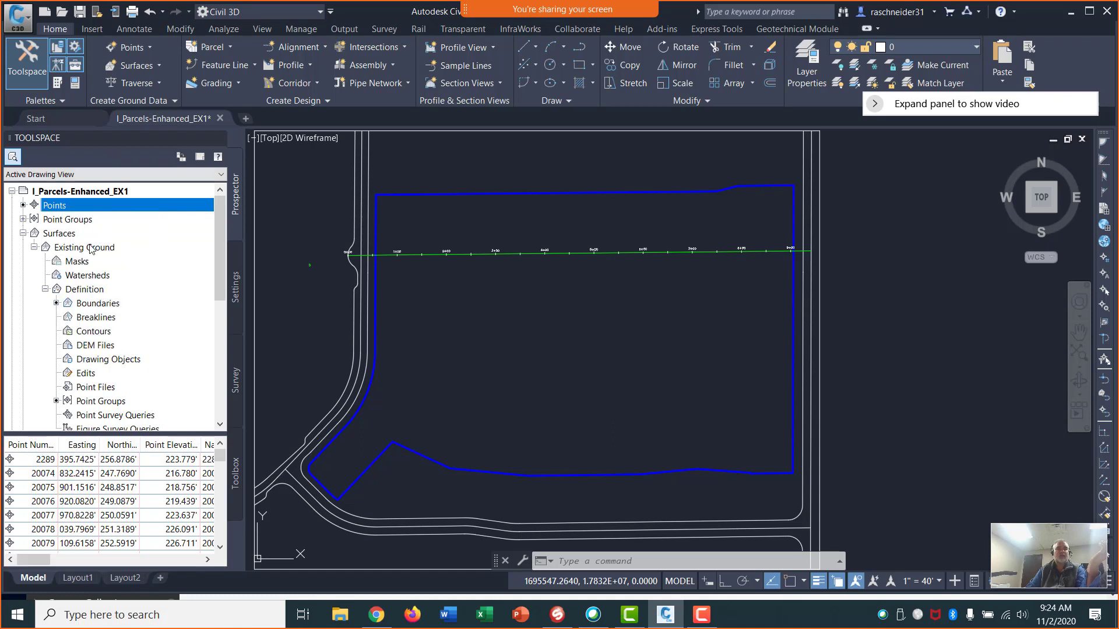
Turn on Show Preview for the Alignments collection and preview the Orchard Road centerline alignment
scroll(91, 294, down, 2)
scroll(91, 295, down, 1)
right_click(61, 319)
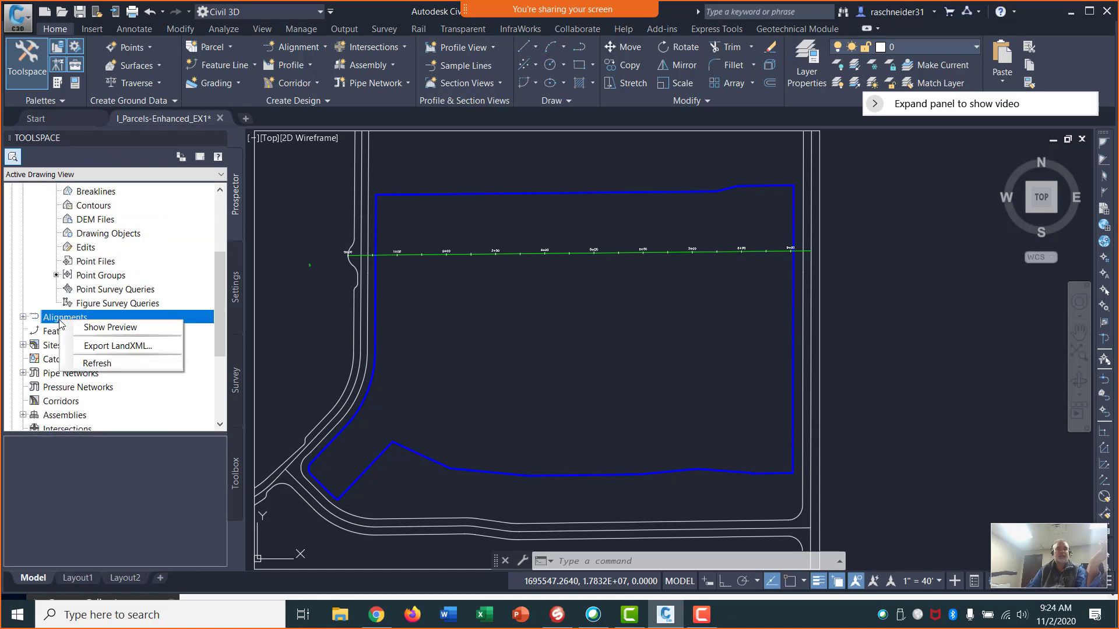
key(Escape)
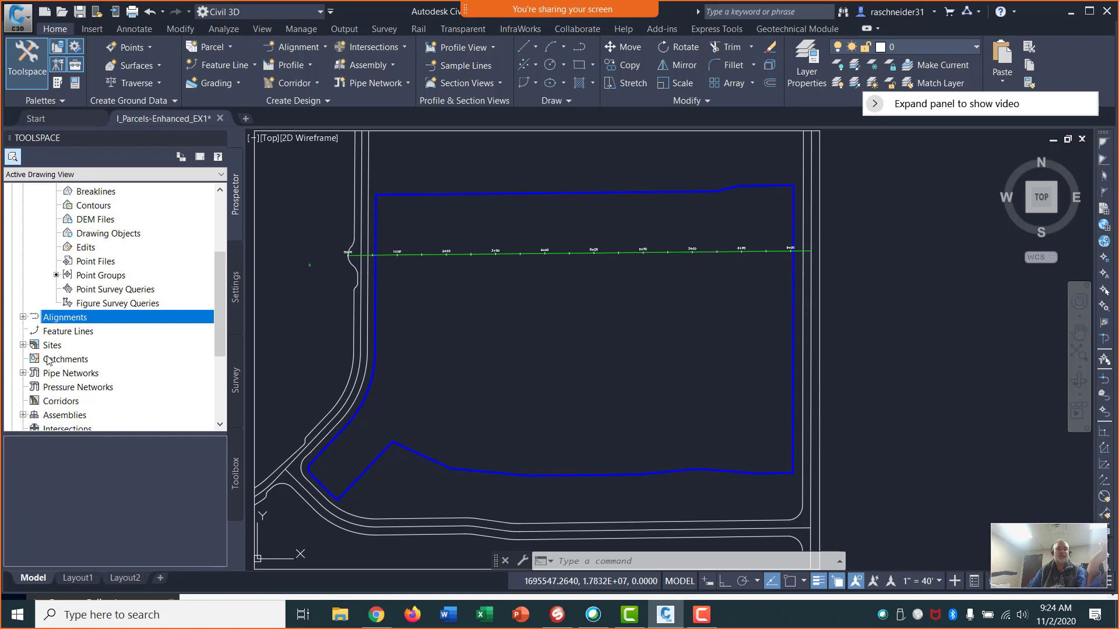
click(23, 317)
click(34, 331)
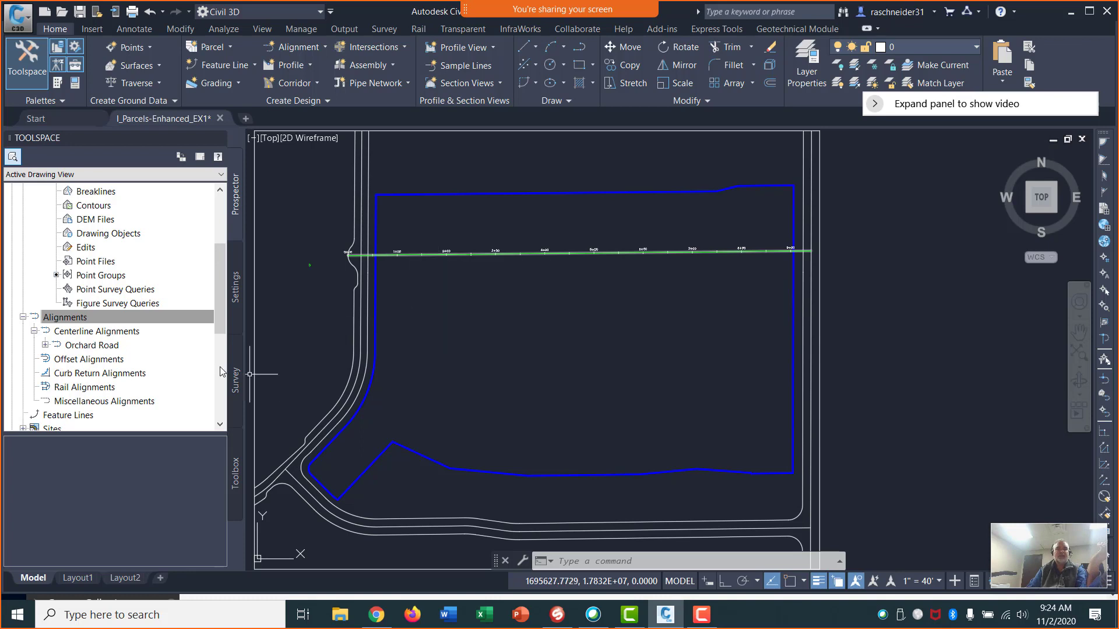
click(114, 319)
click(85, 346)
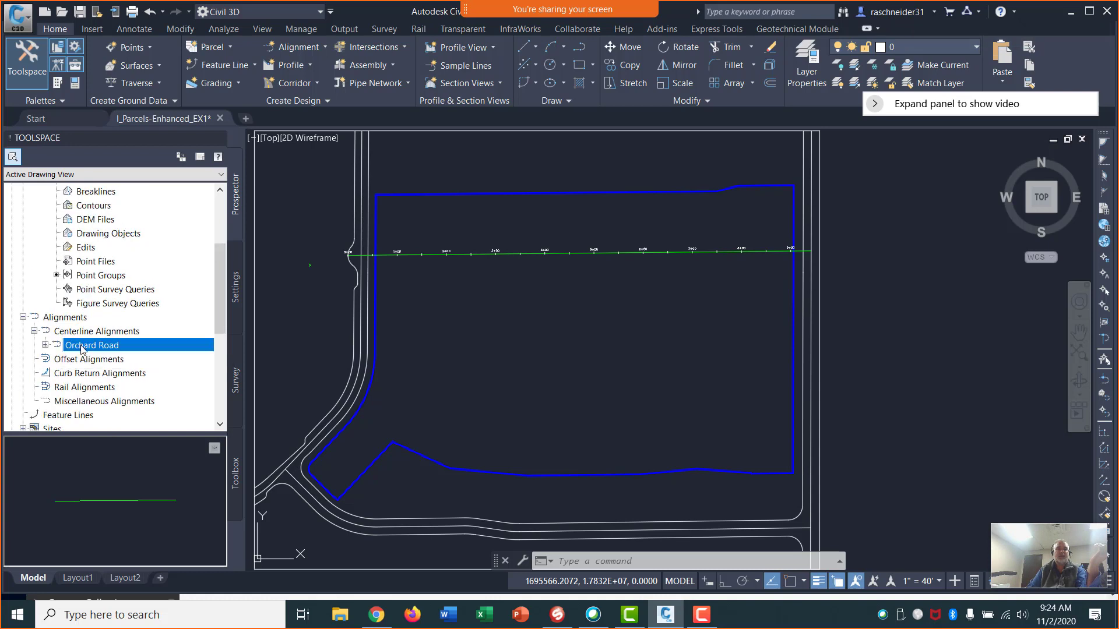
right_click(71, 320)
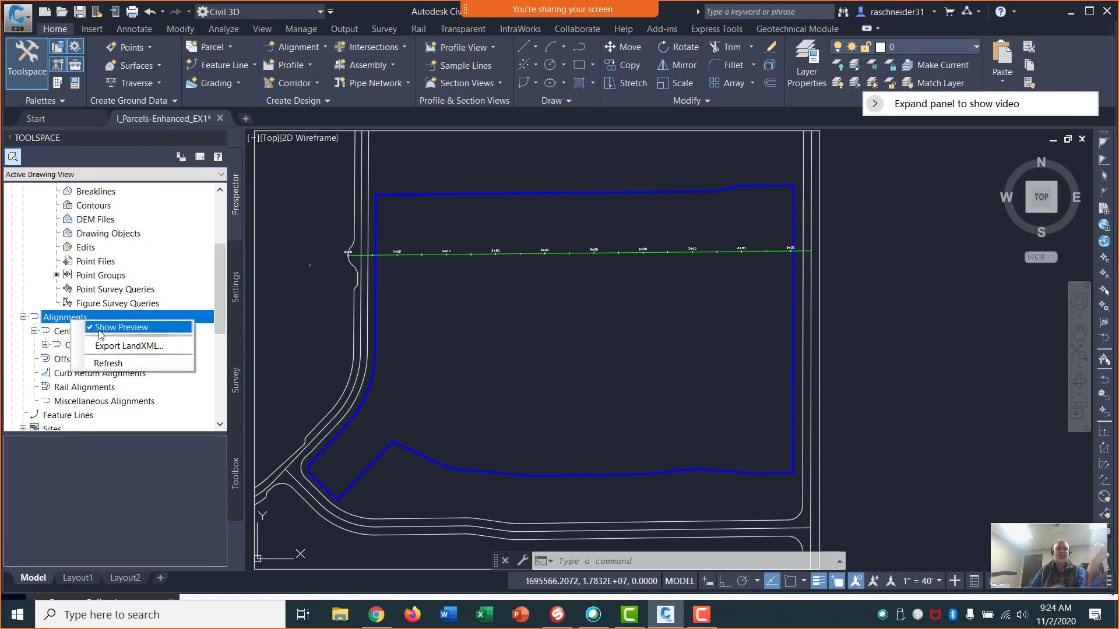
click(51, 316)
click(92, 345)
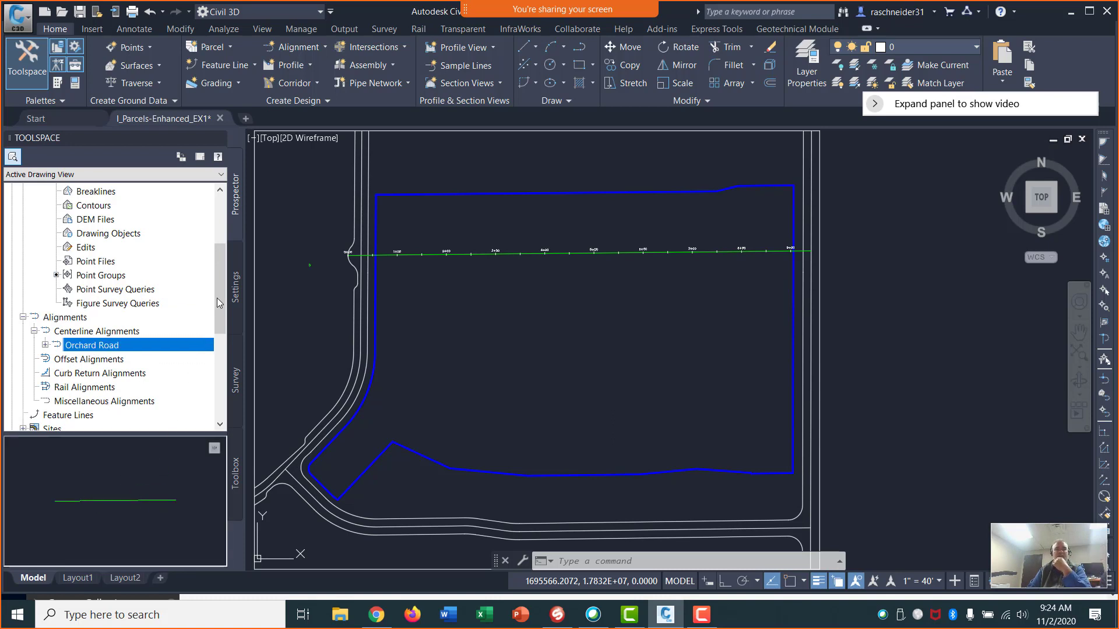
Collapse the Alignments and Surfaces collections in the drawing's tree
click(23, 317)
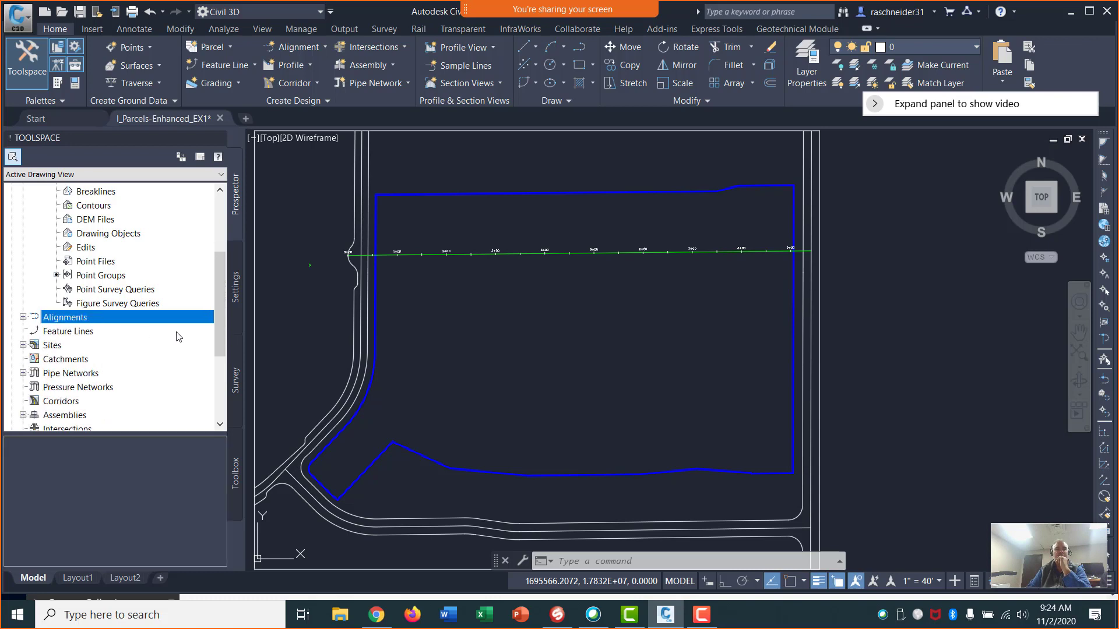
scroll(62, 252, up, 2)
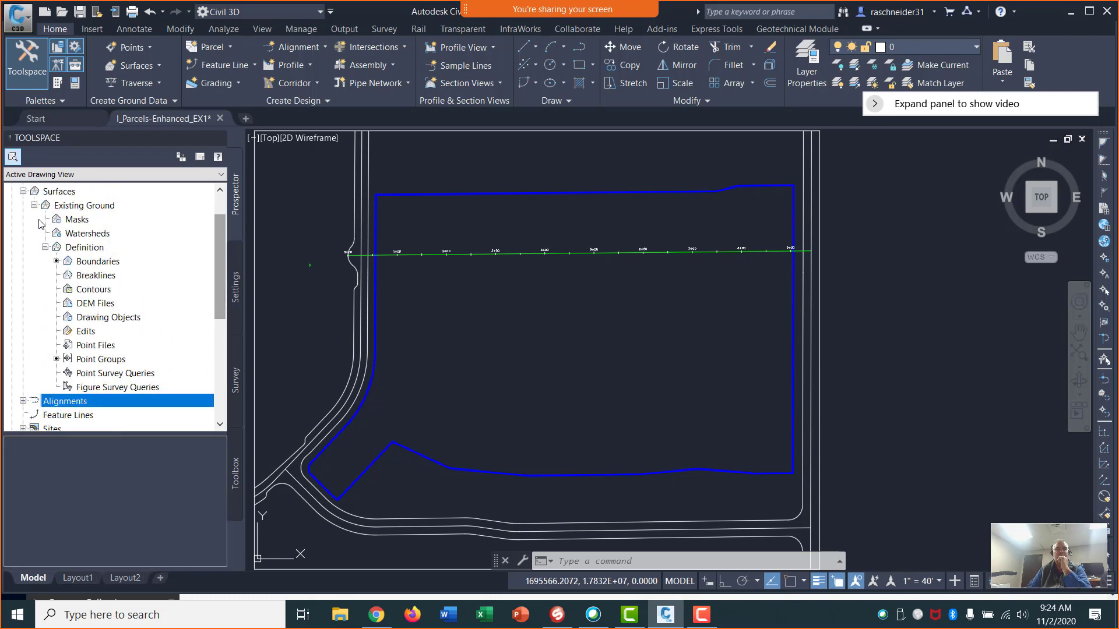
click(23, 192)
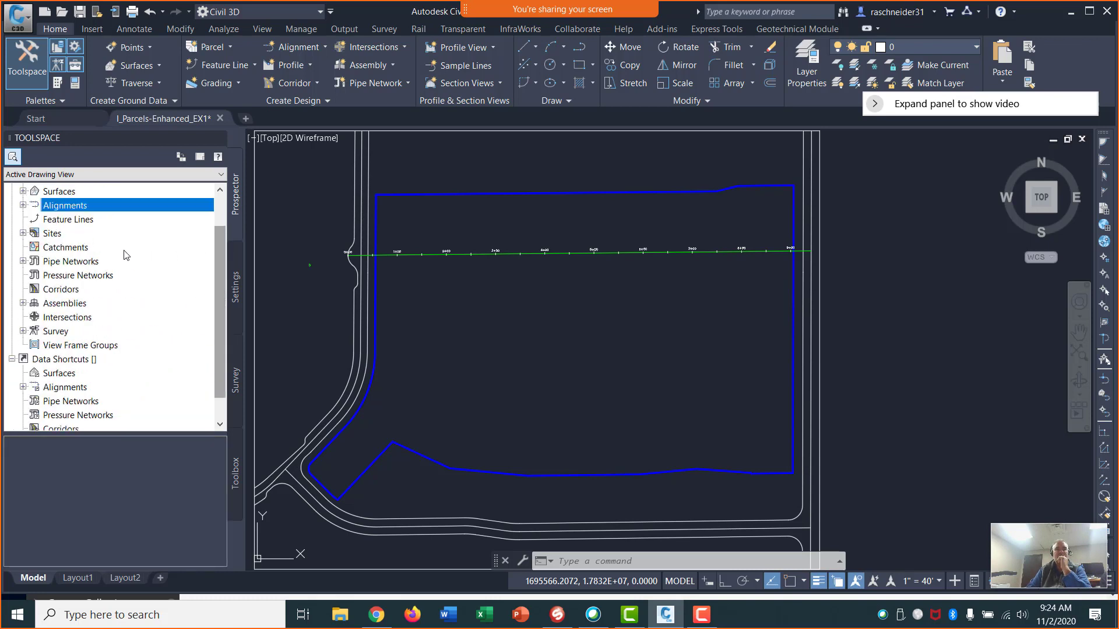
Examine the contents of Site 1, including its alignments, and collapse the Sites collection again
click(23, 234)
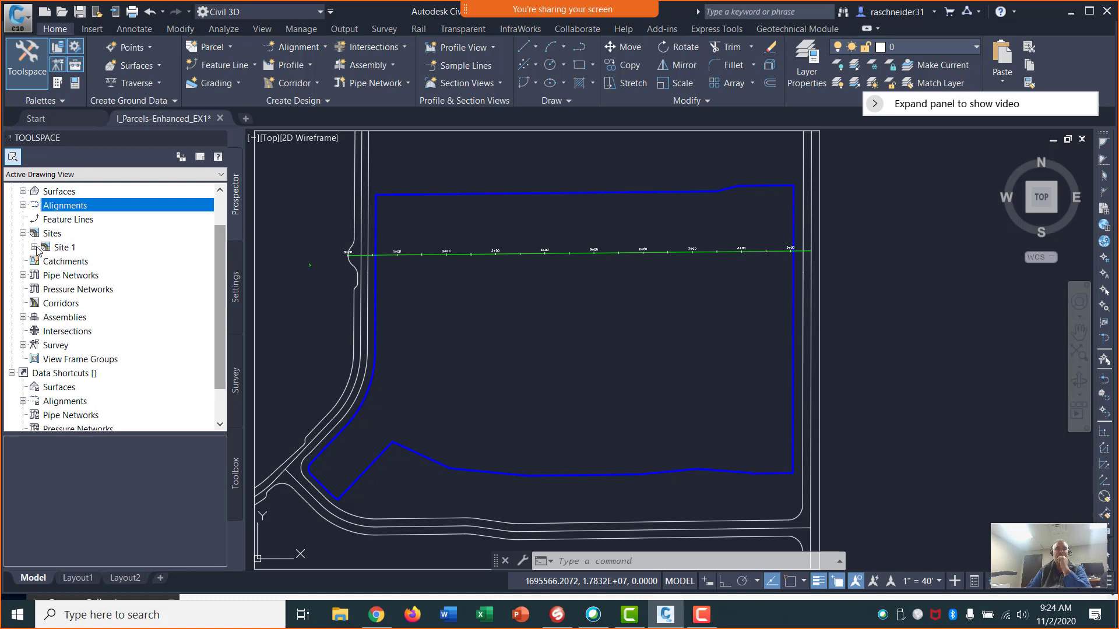
click(34, 247)
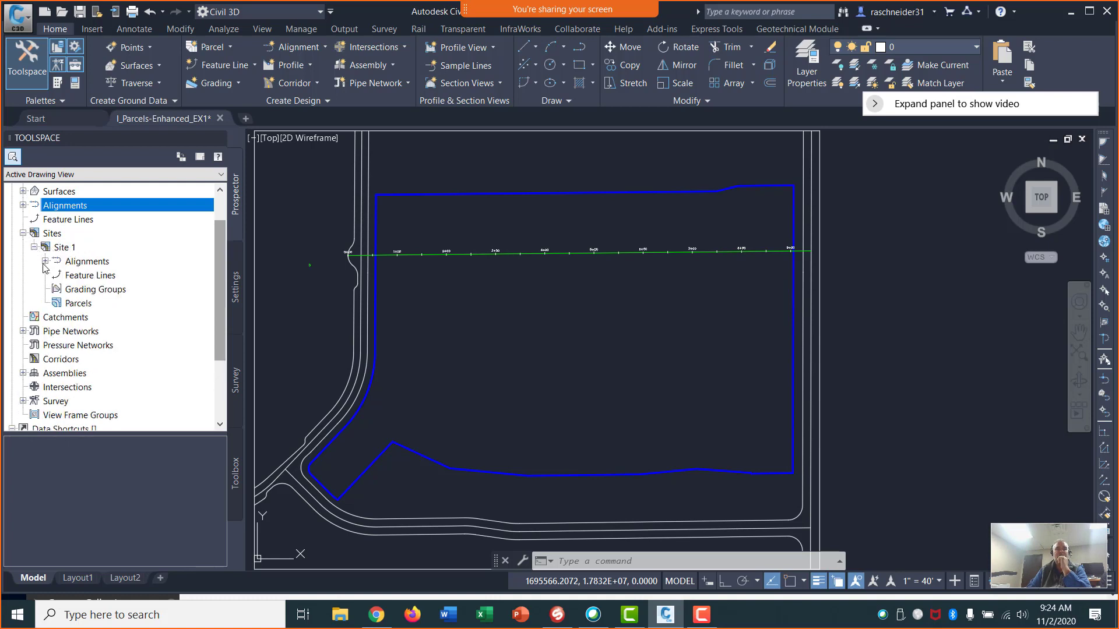
click(45, 261)
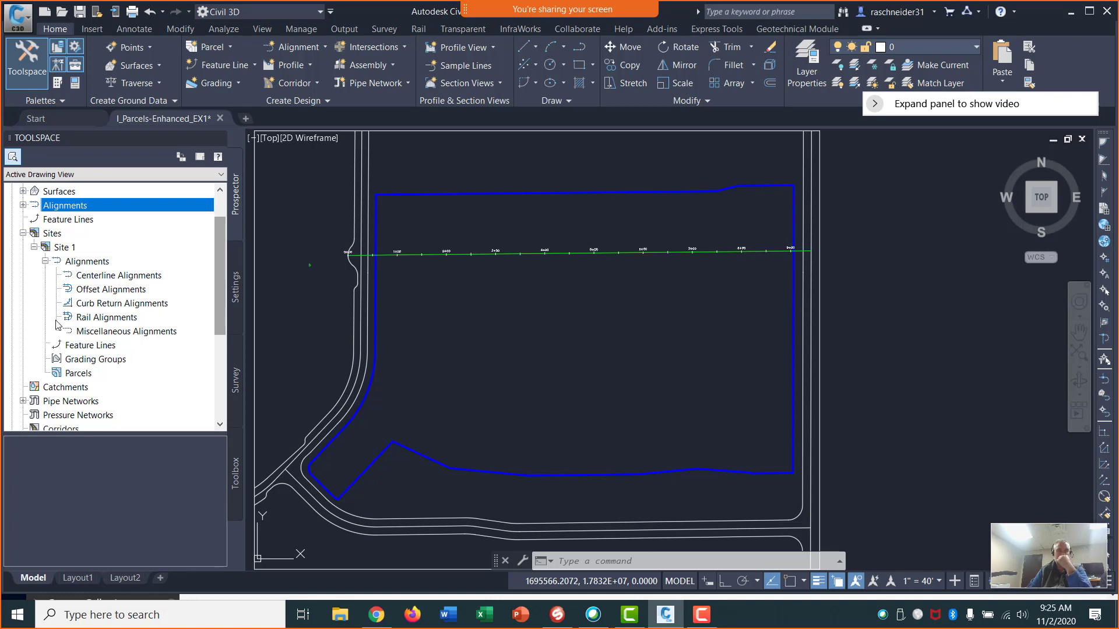
click(33, 247)
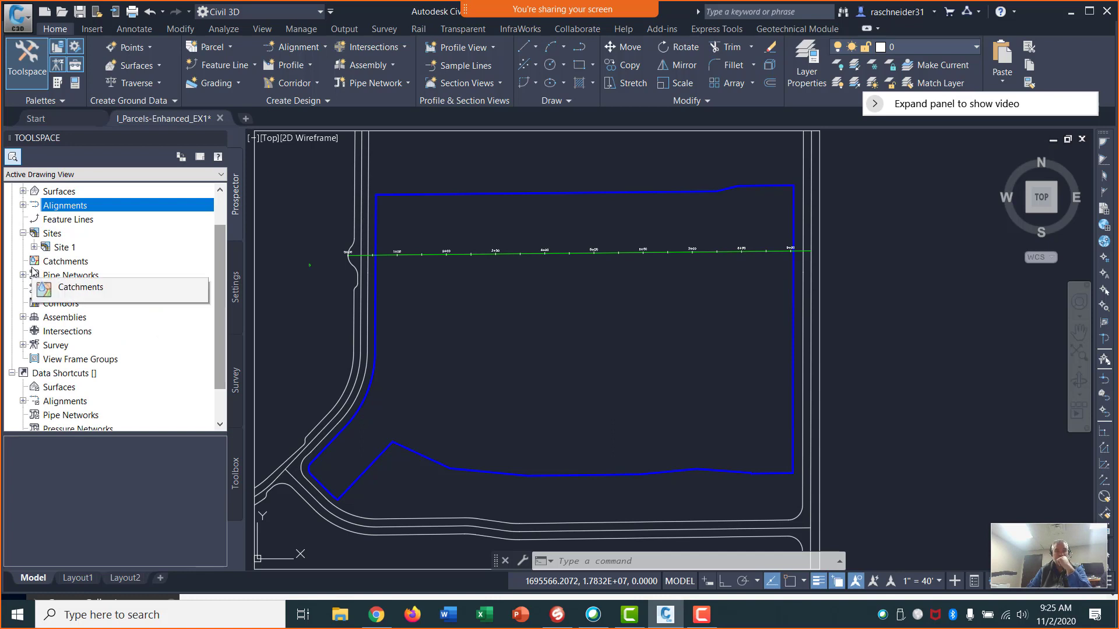
click(23, 234)
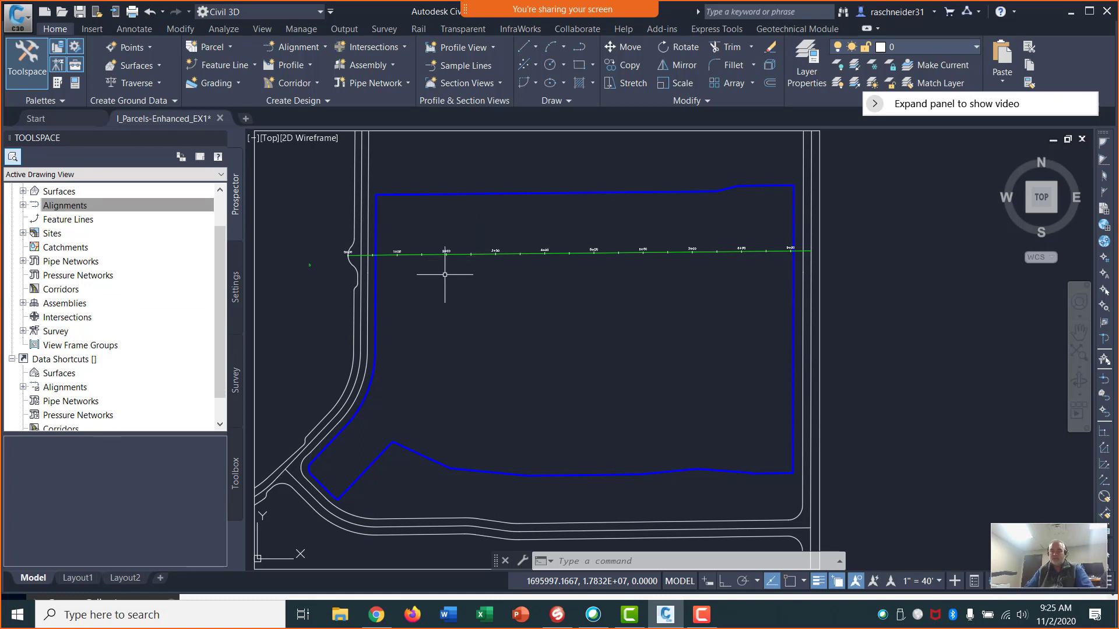
mouse_move(442, 269)
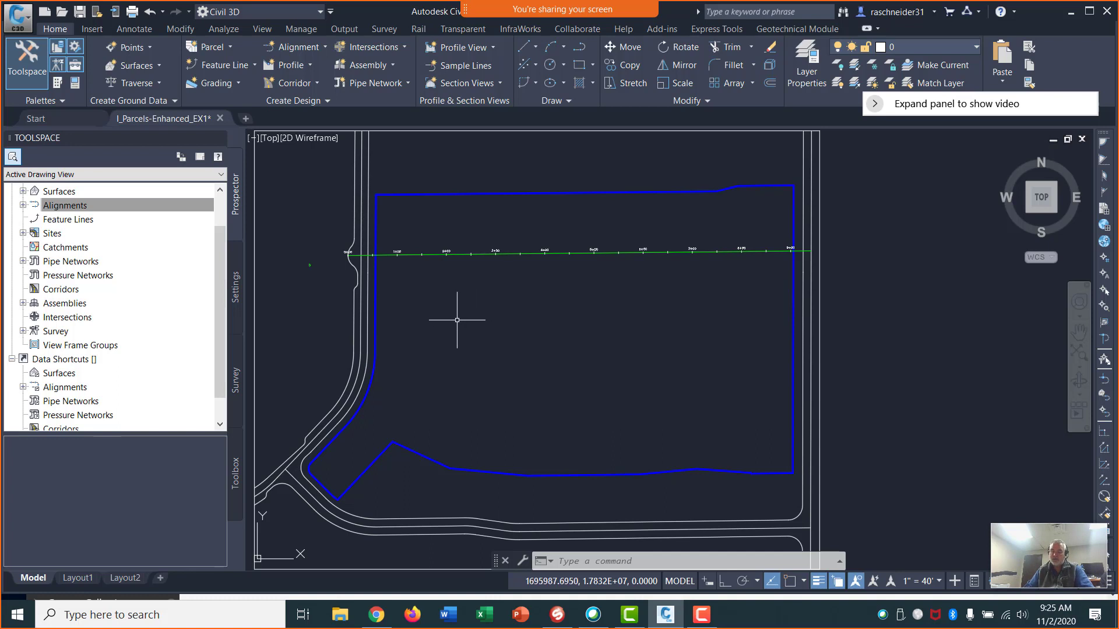
mouse_move(457, 320)
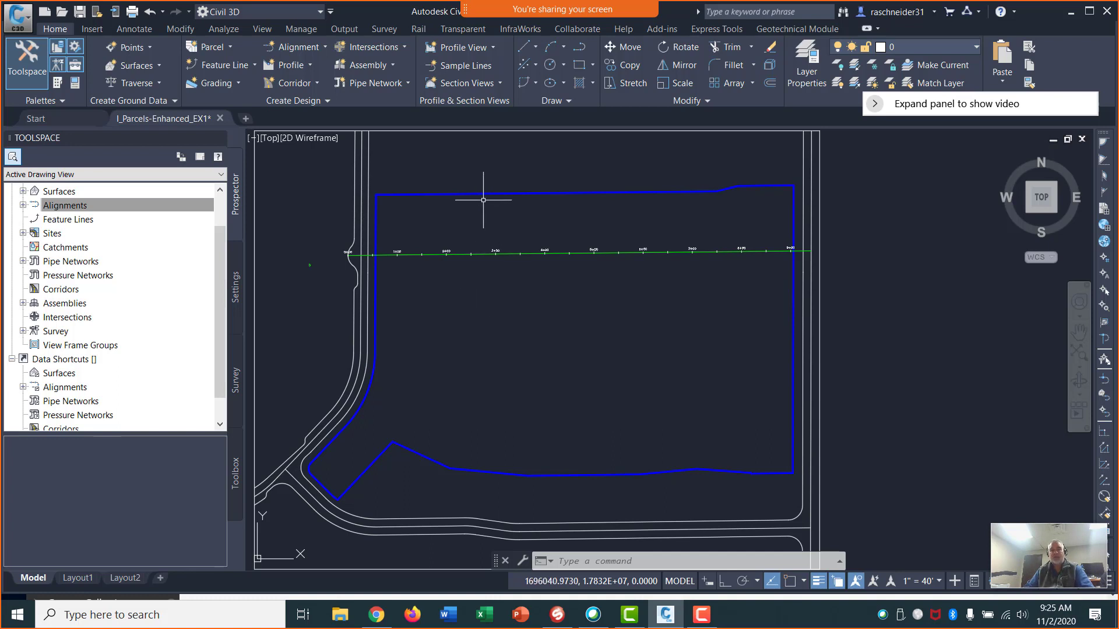
mouse_move(481, 194)
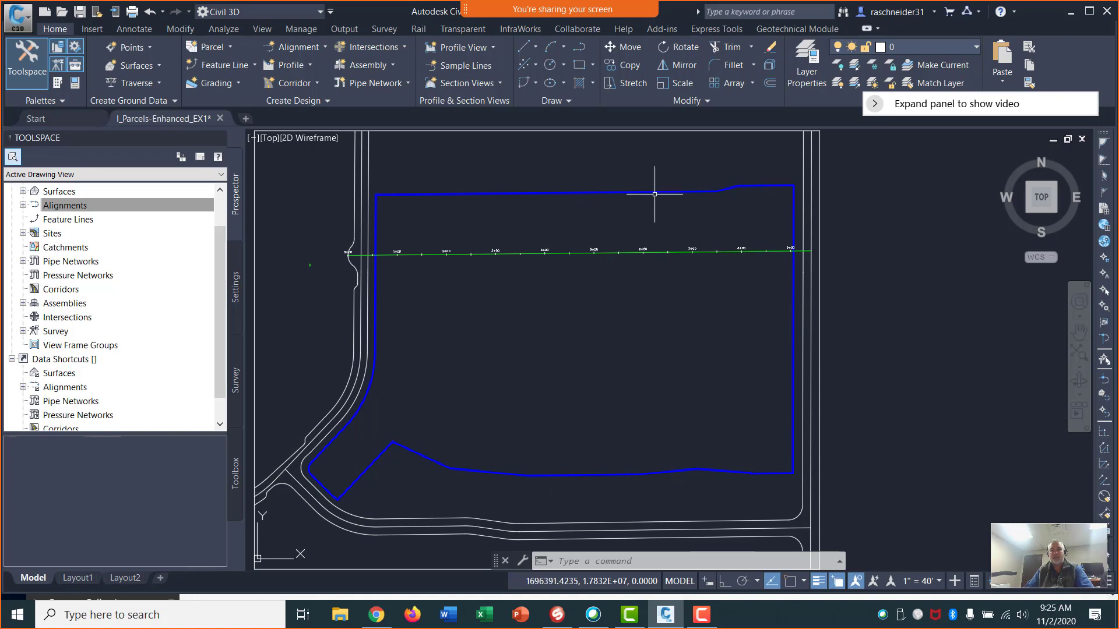
mouse_move(652, 190)
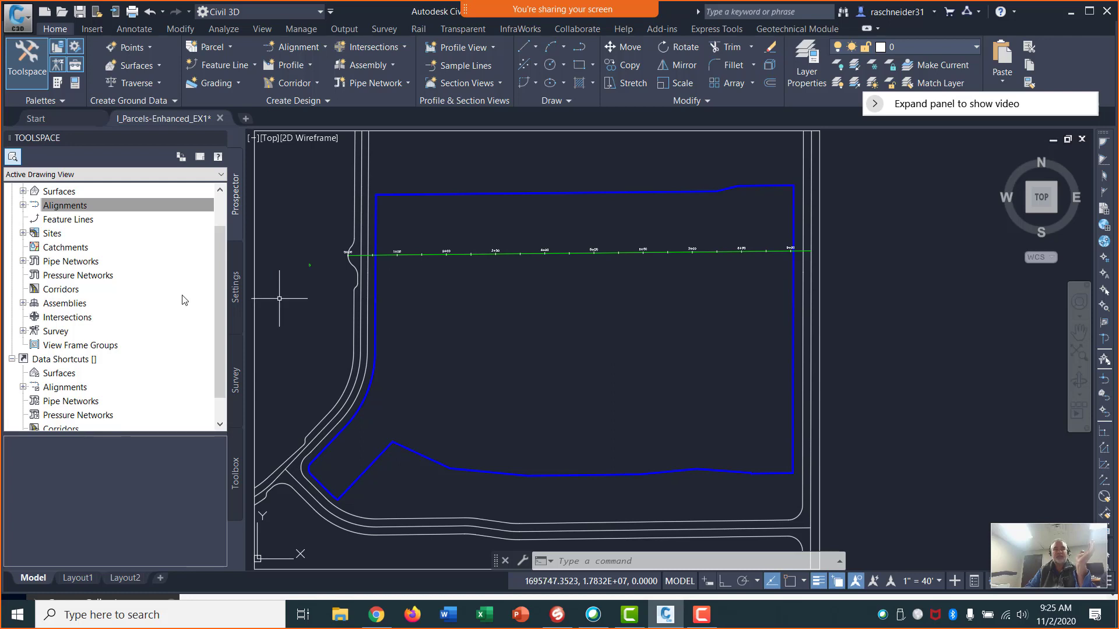
Create a new site named Existing Parcel in the drawing's Sites collection, keeping the default parcel numbering
scroll(215, 233, up, 1)
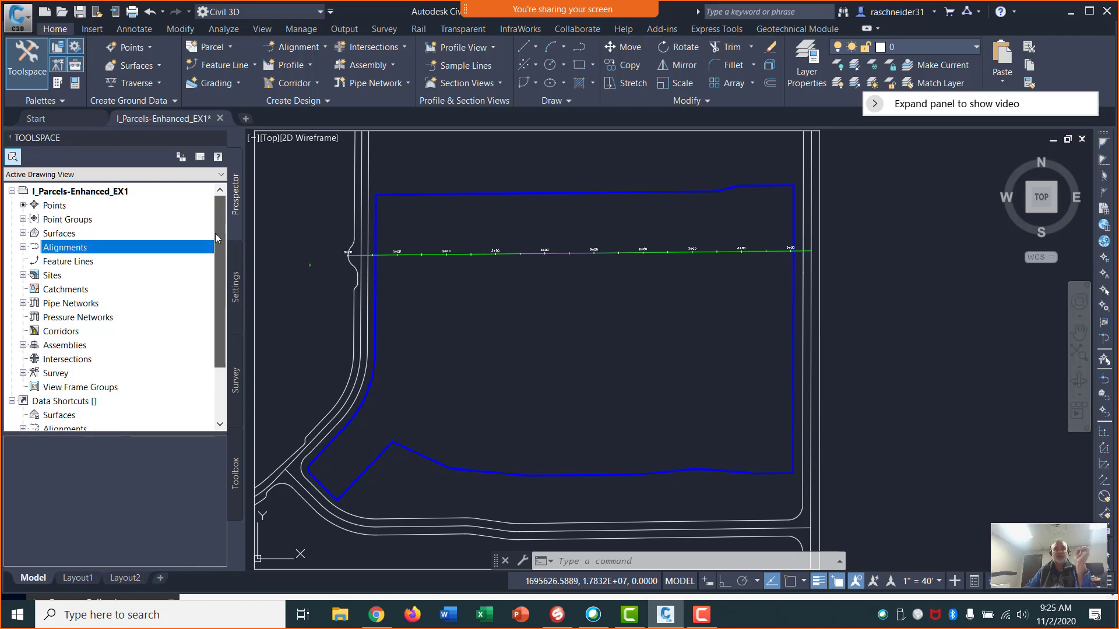
right_click(52, 276)
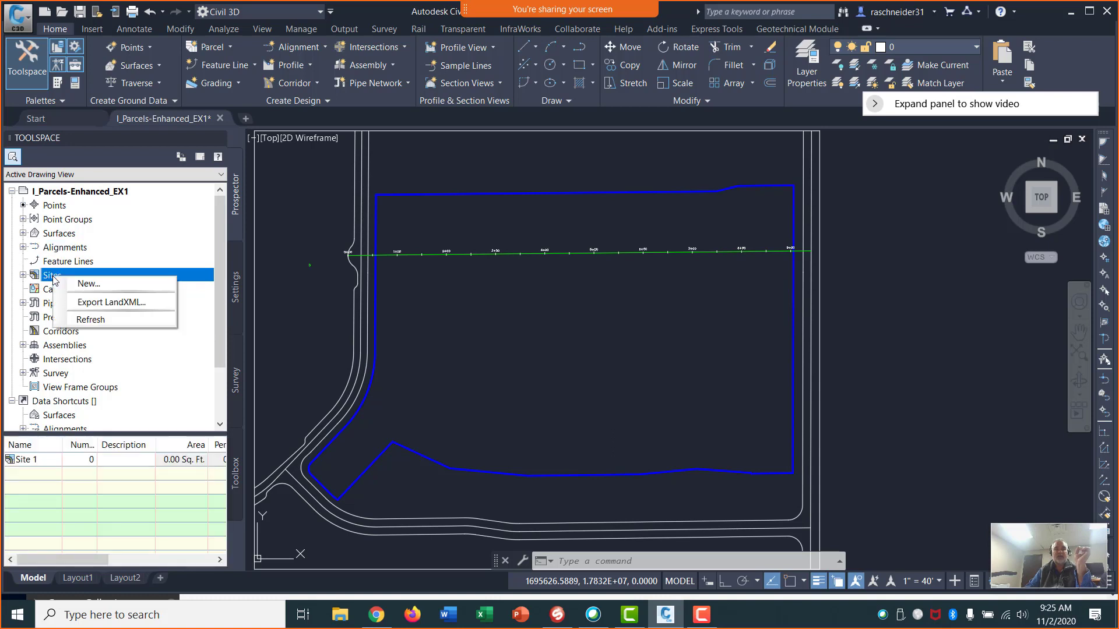
click(86, 284)
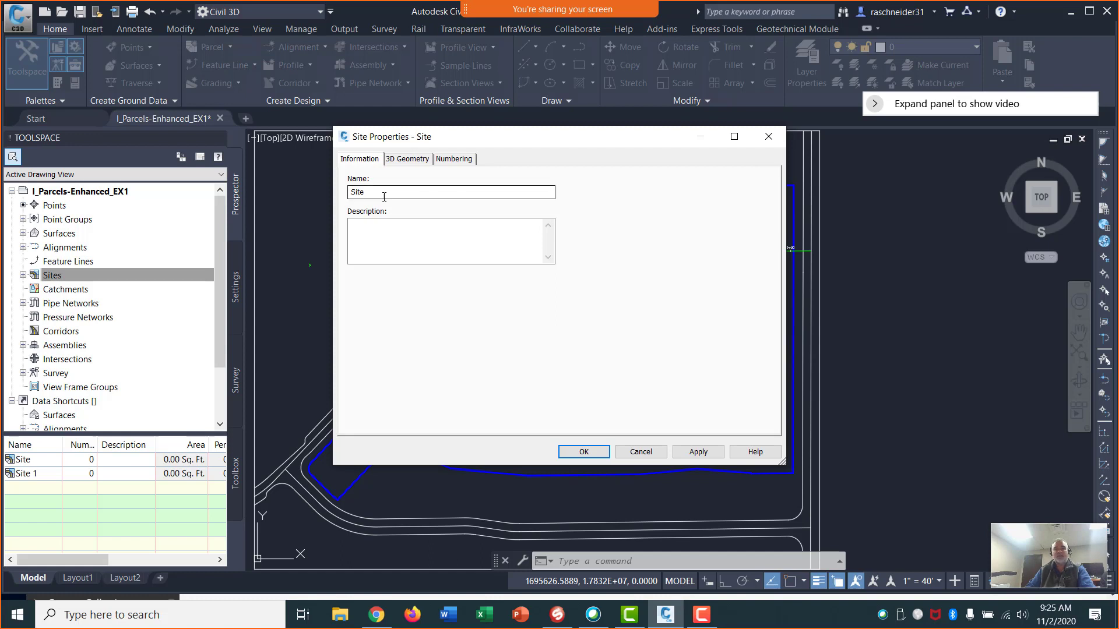
drag(383, 195, 348, 212)
key(BackSpace)
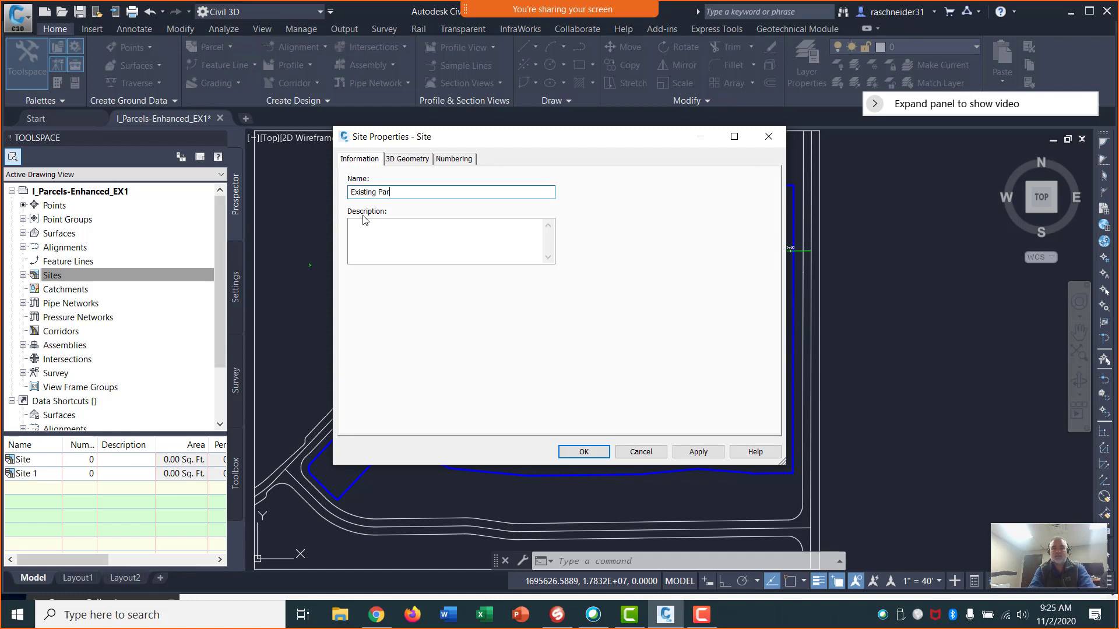
text(Existing Parcels)
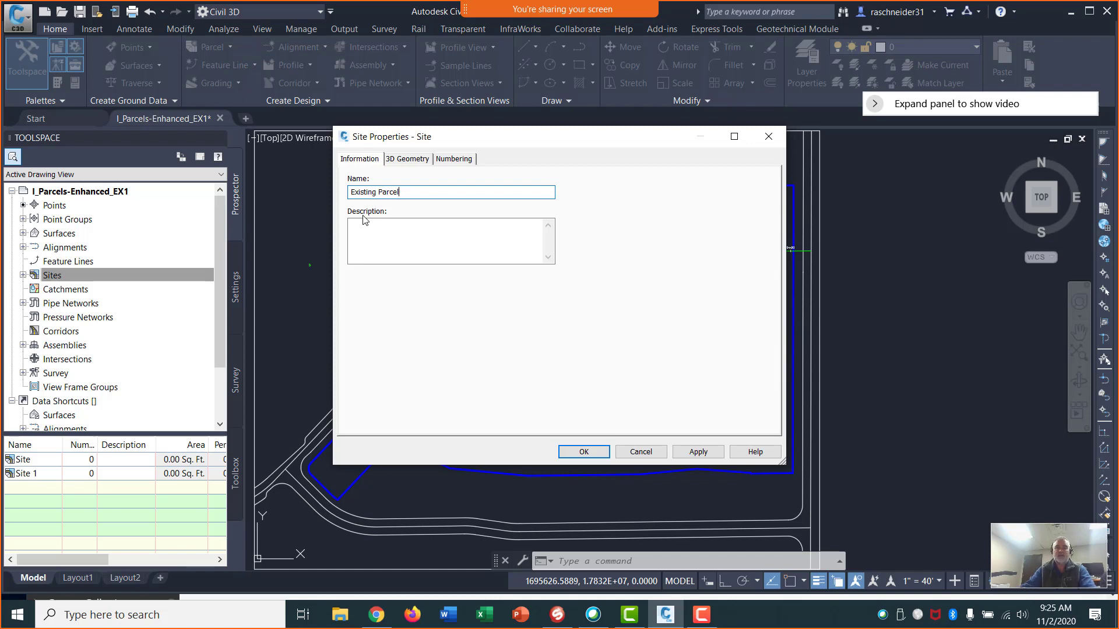
key(BackSpace)
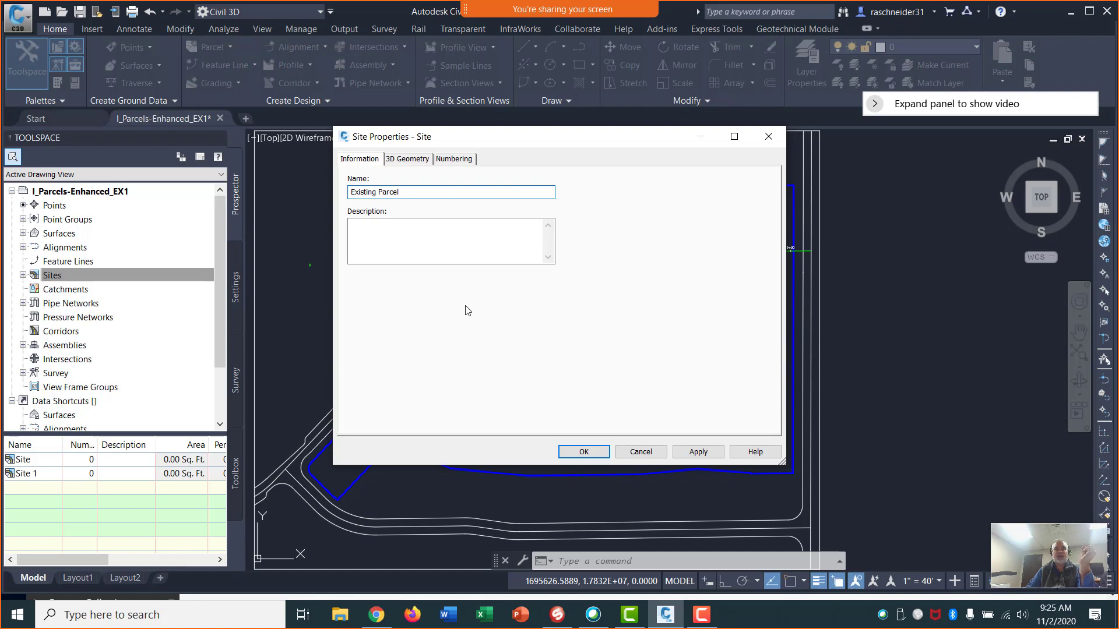
click(452, 160)
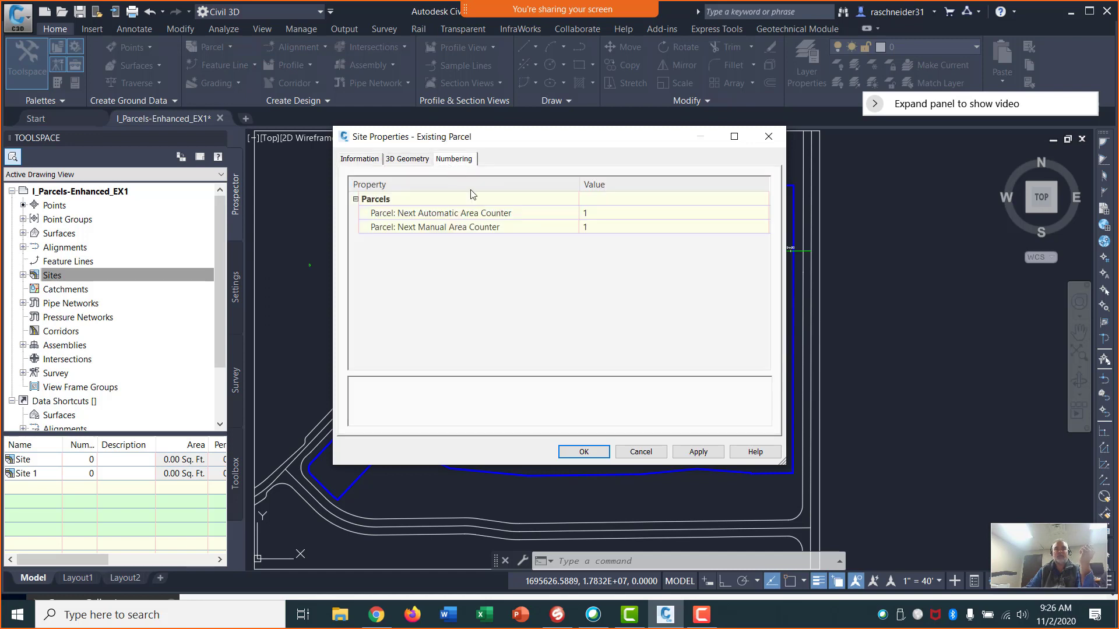
click(360, 159)
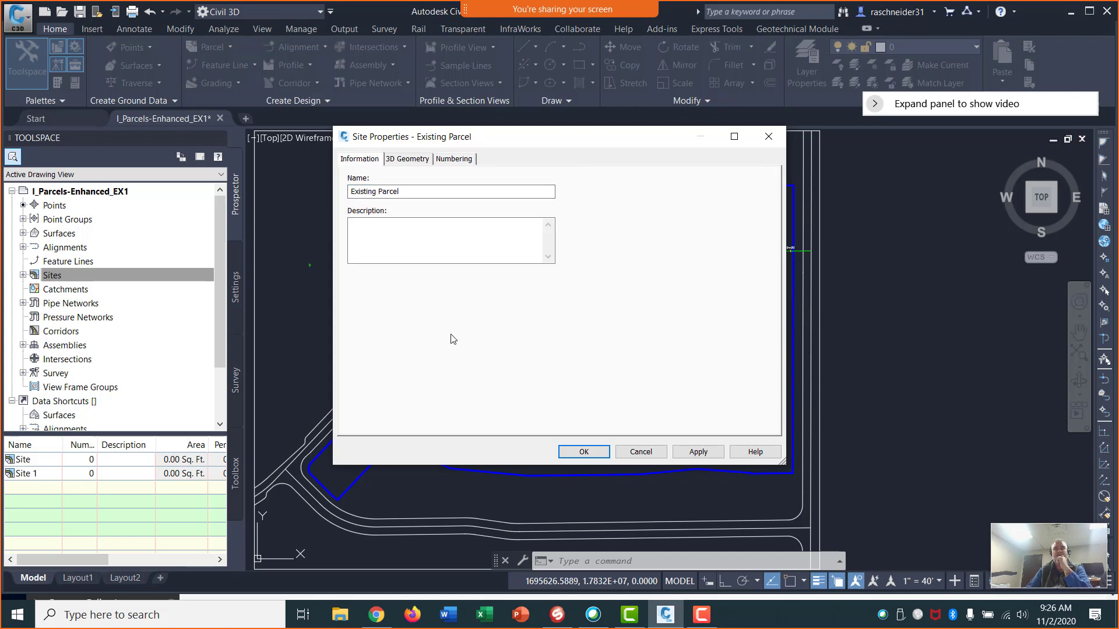
click(583, 452)
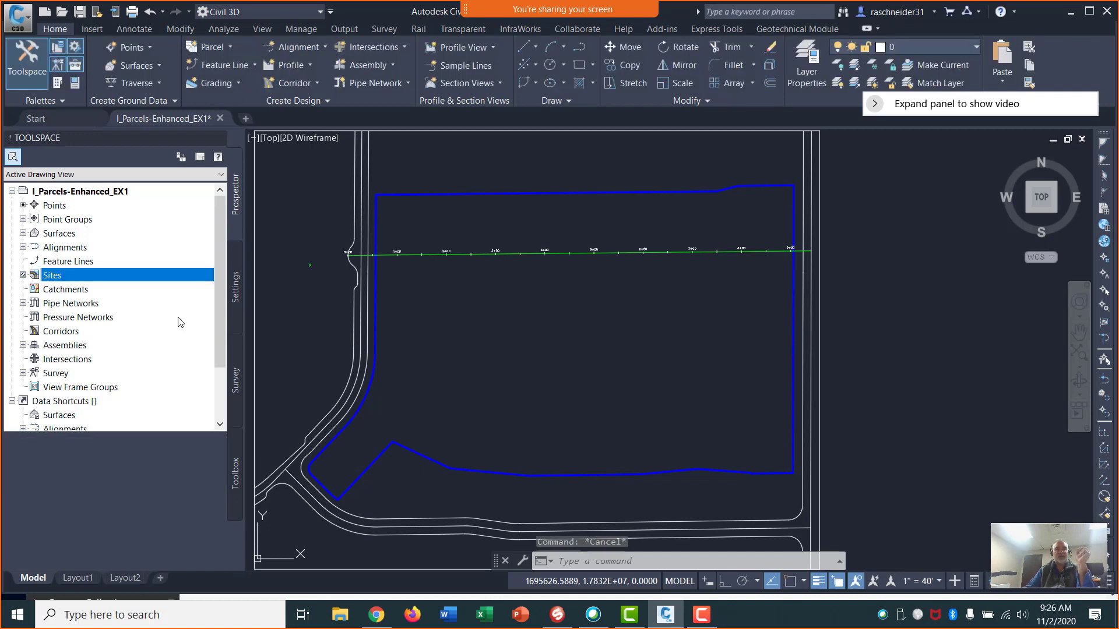
Expand the Sites collection and create another new site named Proposed Parcels
click(23, 275)
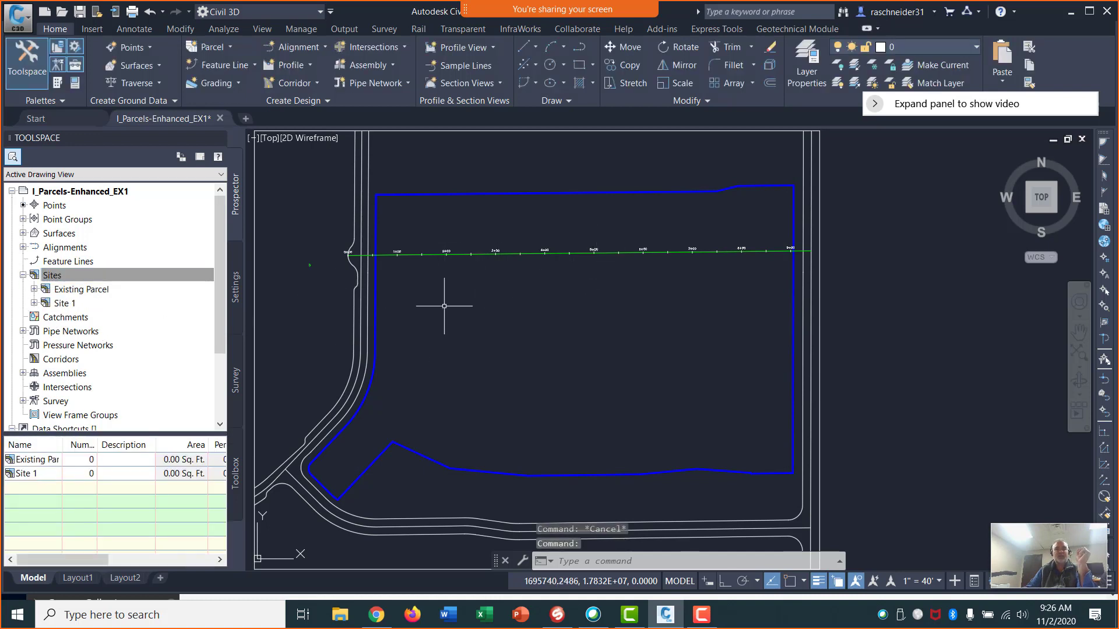
right_click(147, 281)
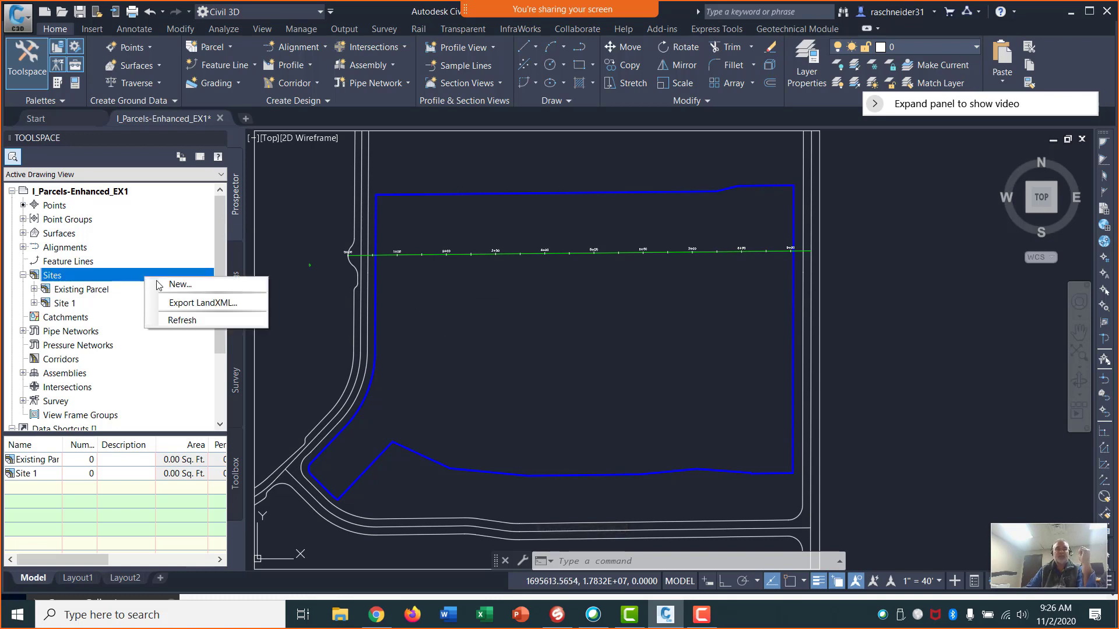
click(174, 285)
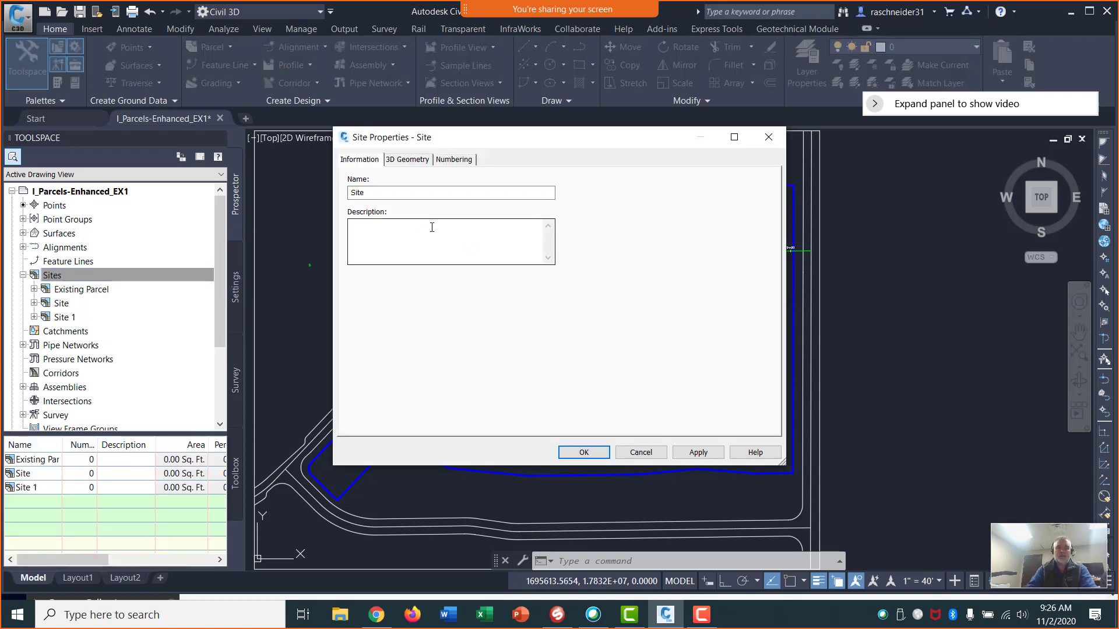
drag(367, 192, 325, 200)
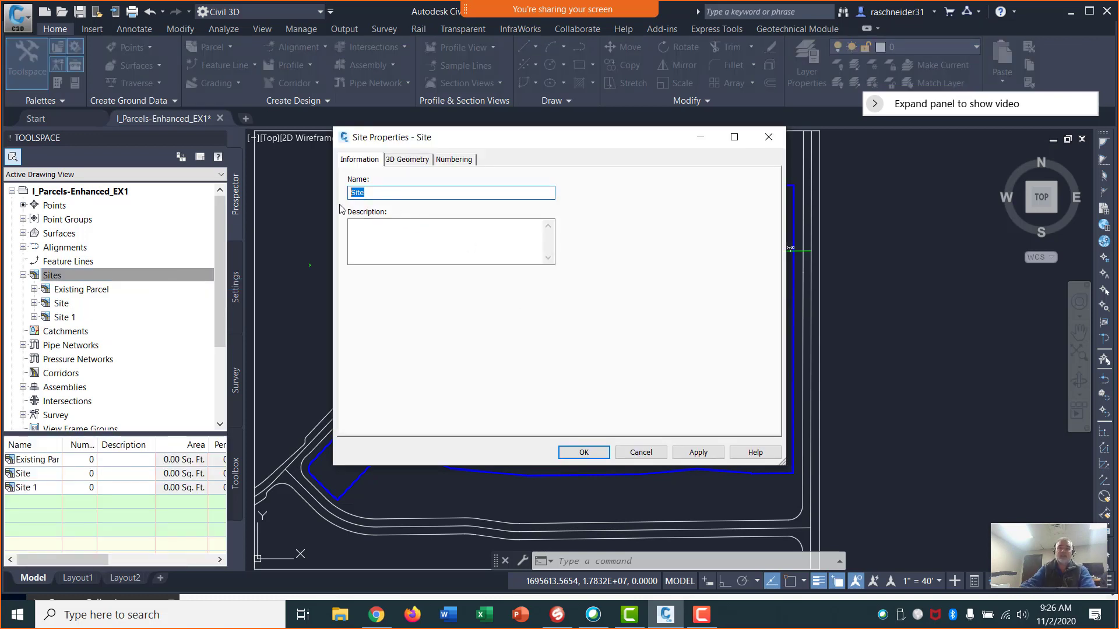
key(BackSpace)
text(Proposed Parcels)
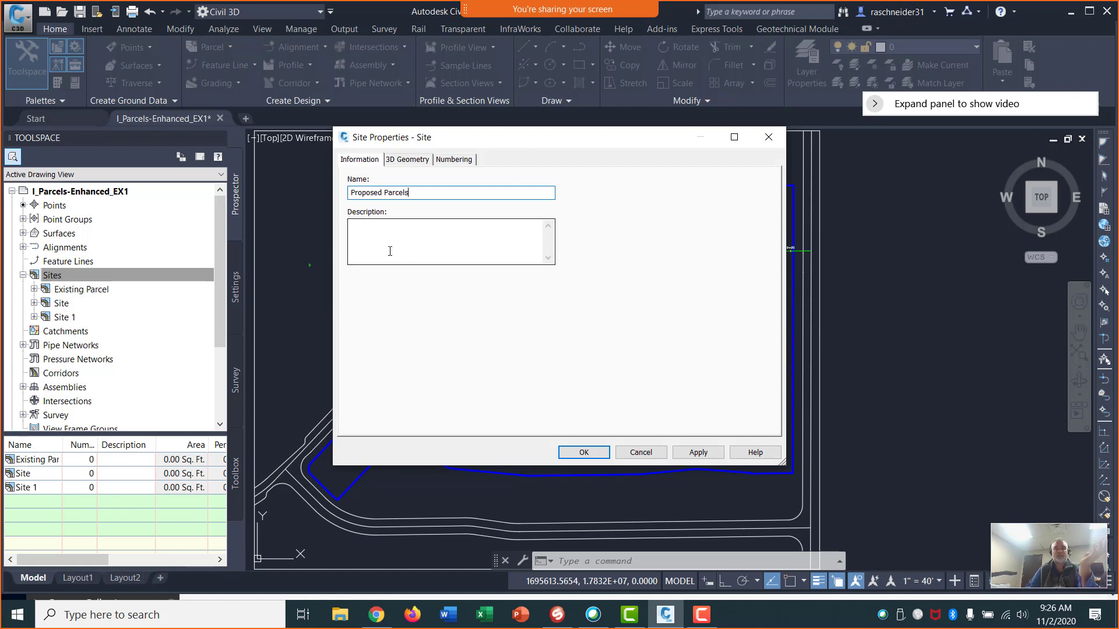
click(588, 455)
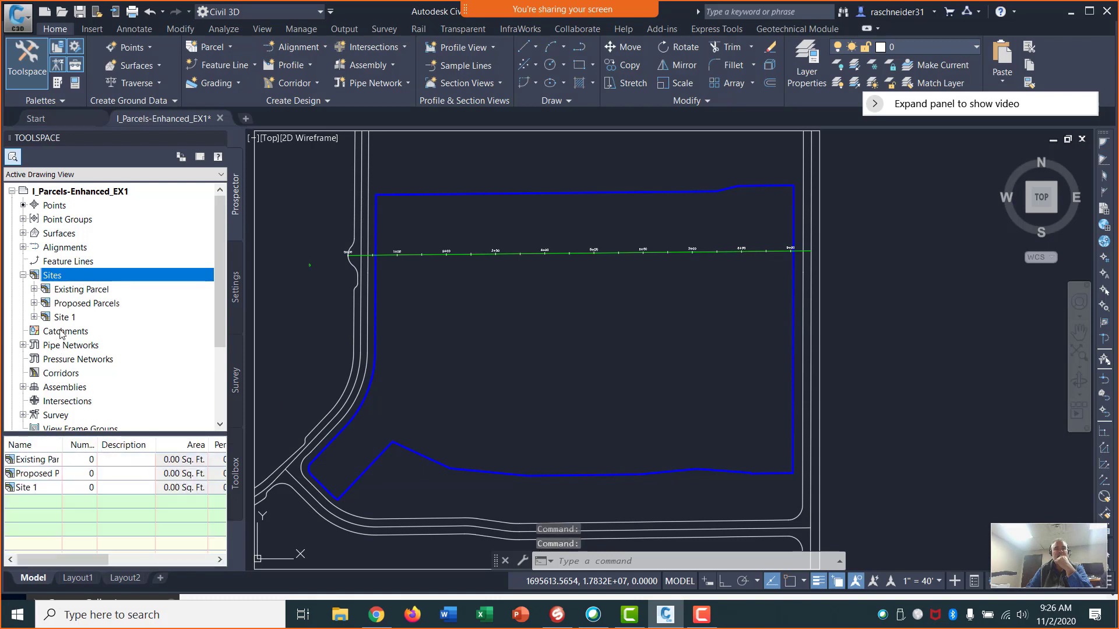
Examine the collections inside the Proposed Parcels site and collapse it again
click(34, 304)
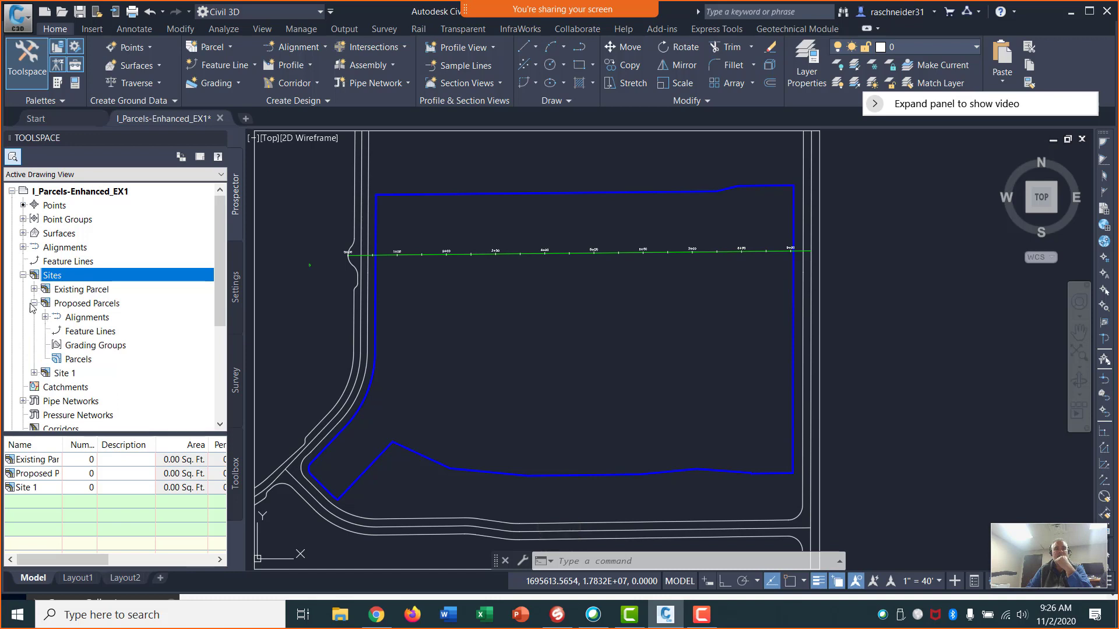
click(34, 304)
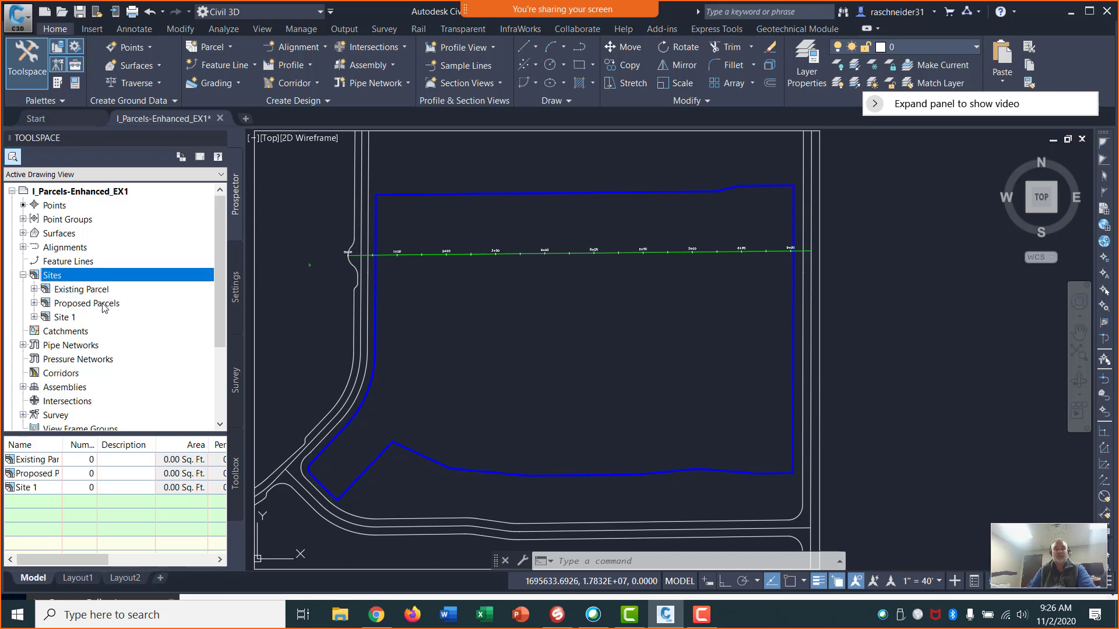
mouse_move(104, 307)
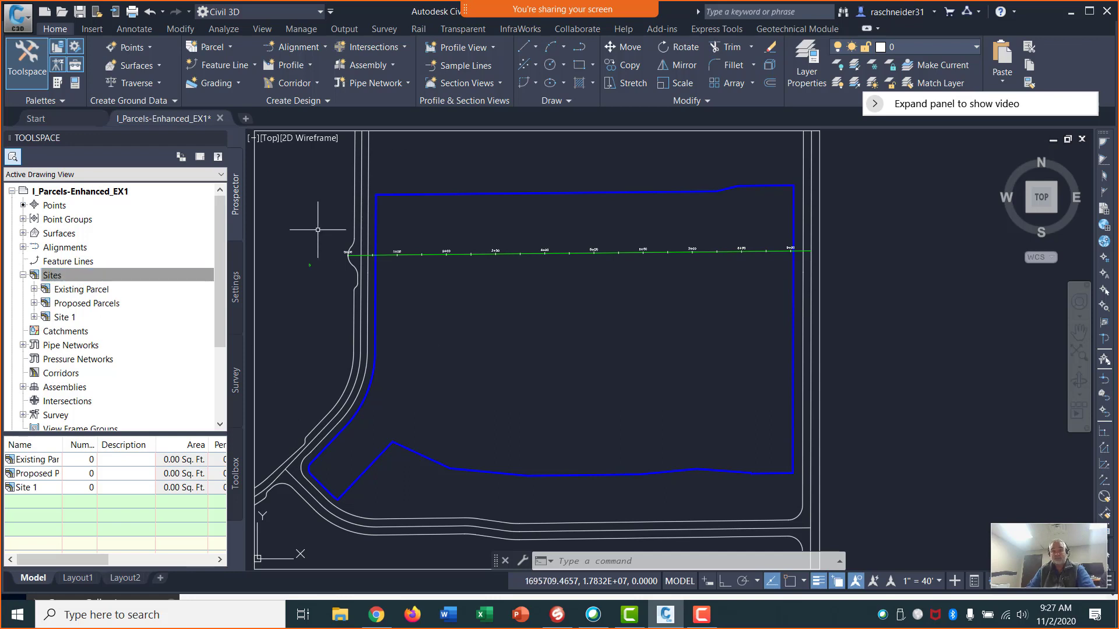
Run Create Parcel from Objects on the blue boundary polyline and assign the parcel to the Existing Parcel site
mouse_move(443, 268)
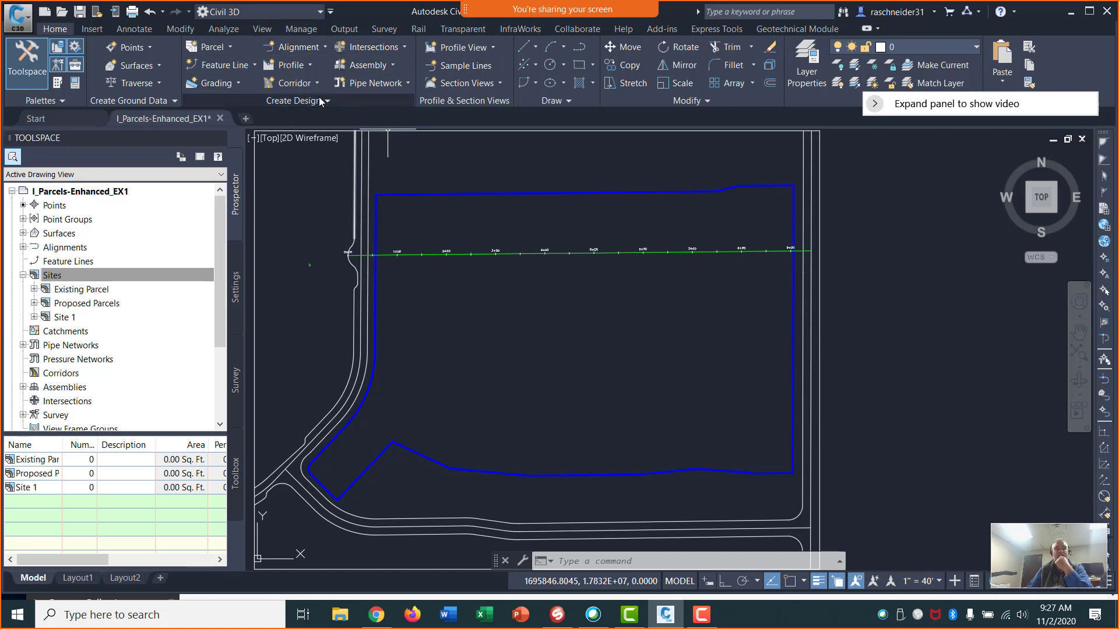
click(229, 47)
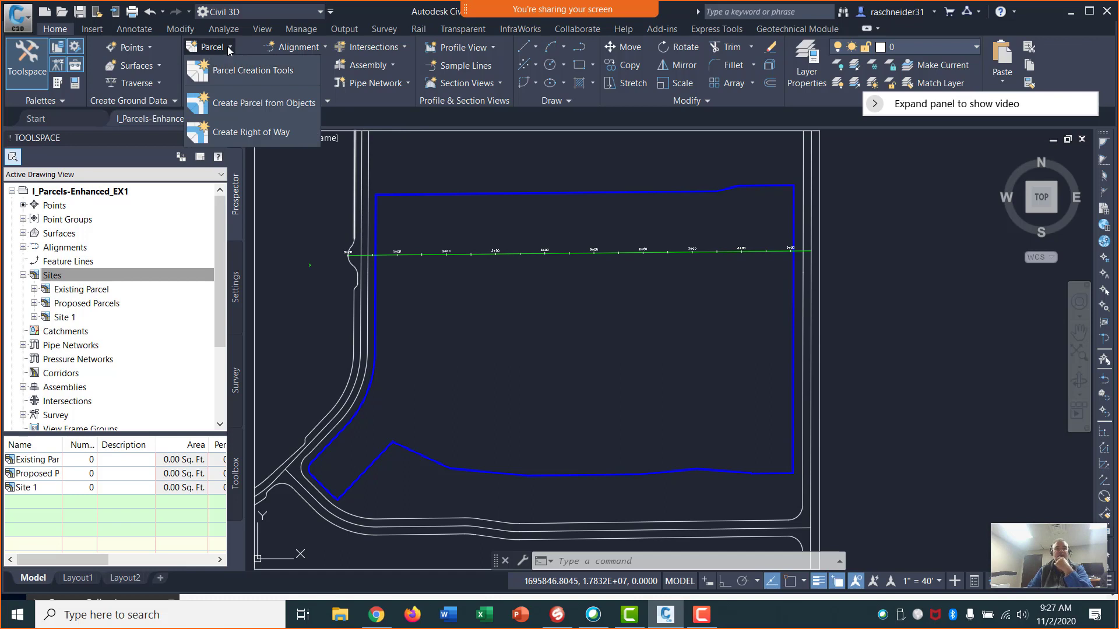
click(223, 104)
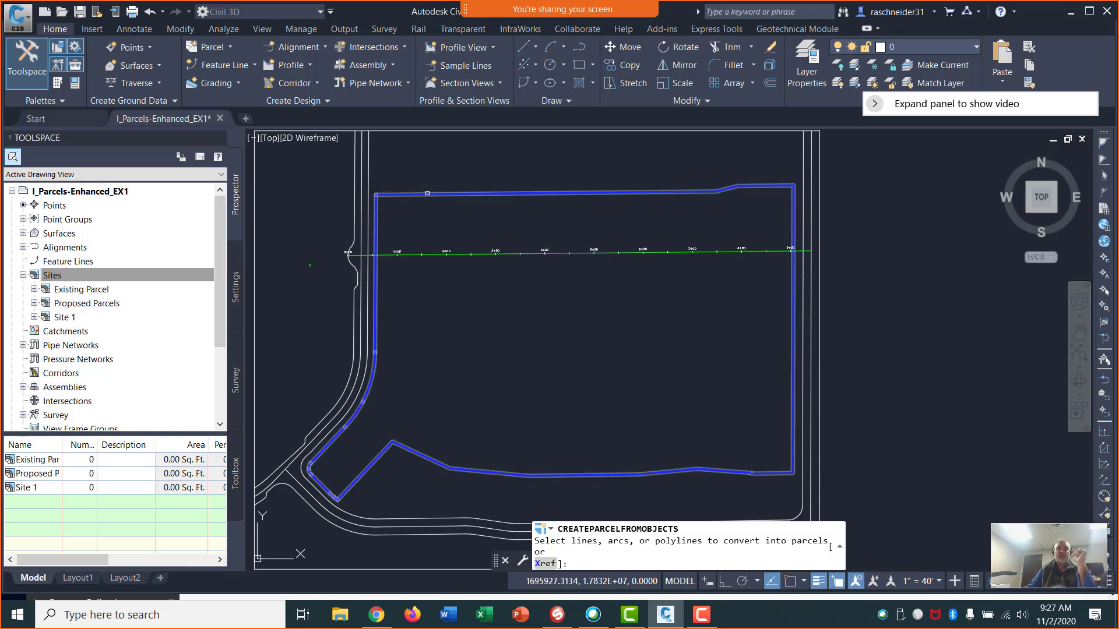
click(428, 195)
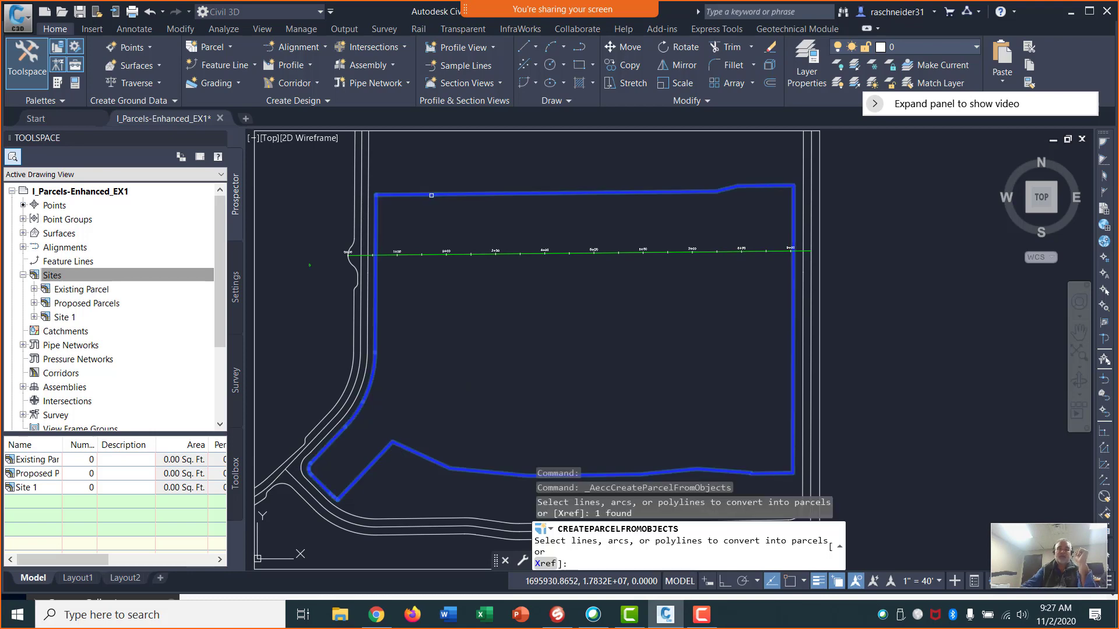
key(Return)
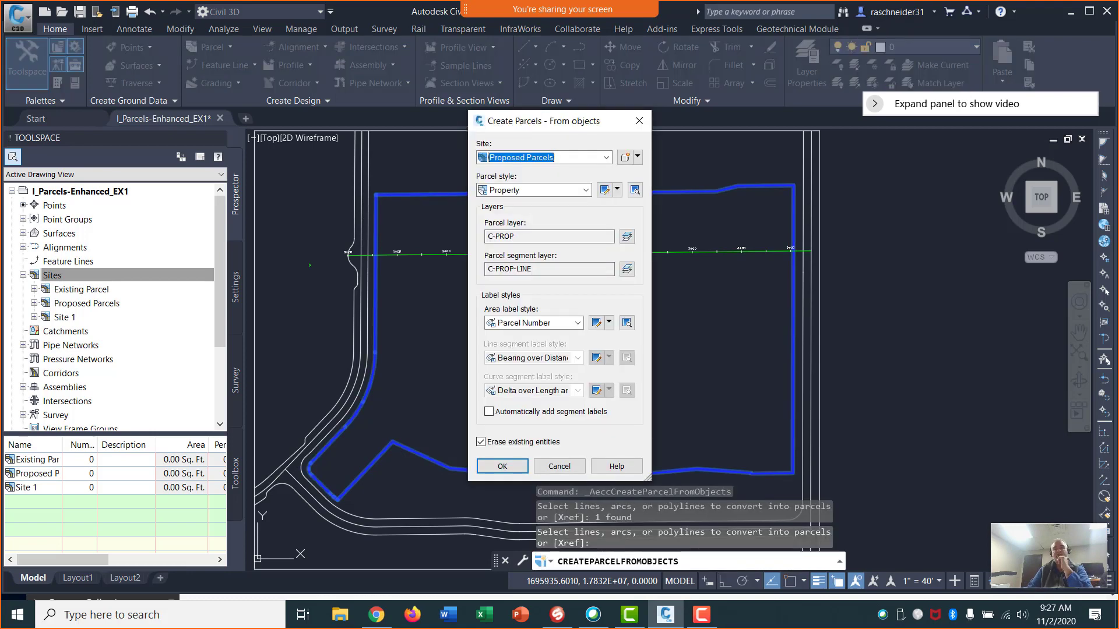
drag(527, 123, 513, 124)
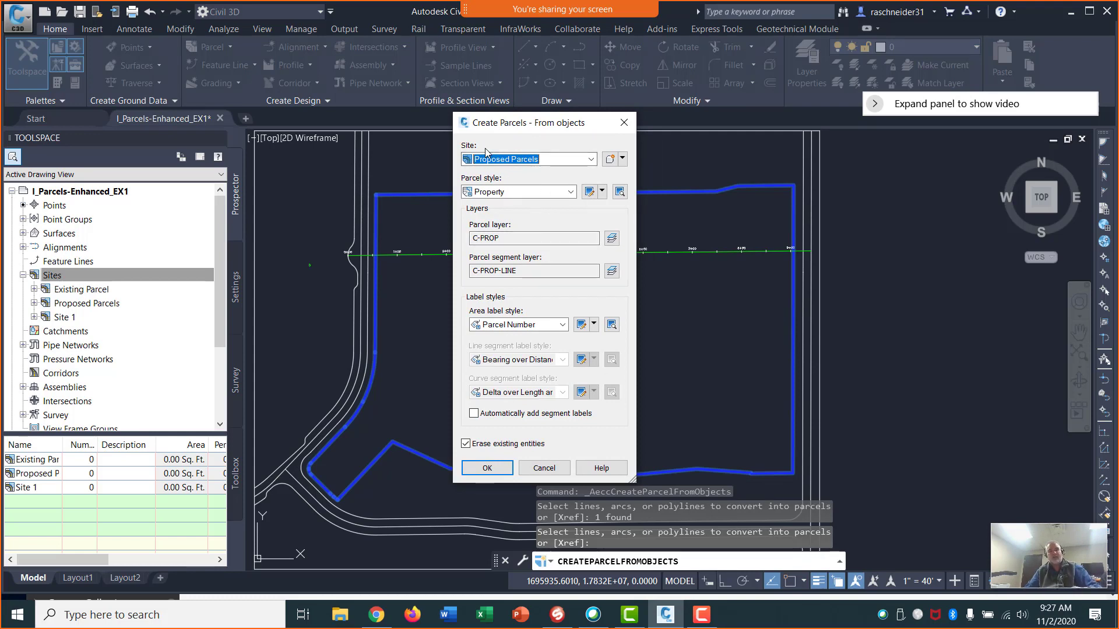
click(591, 159)
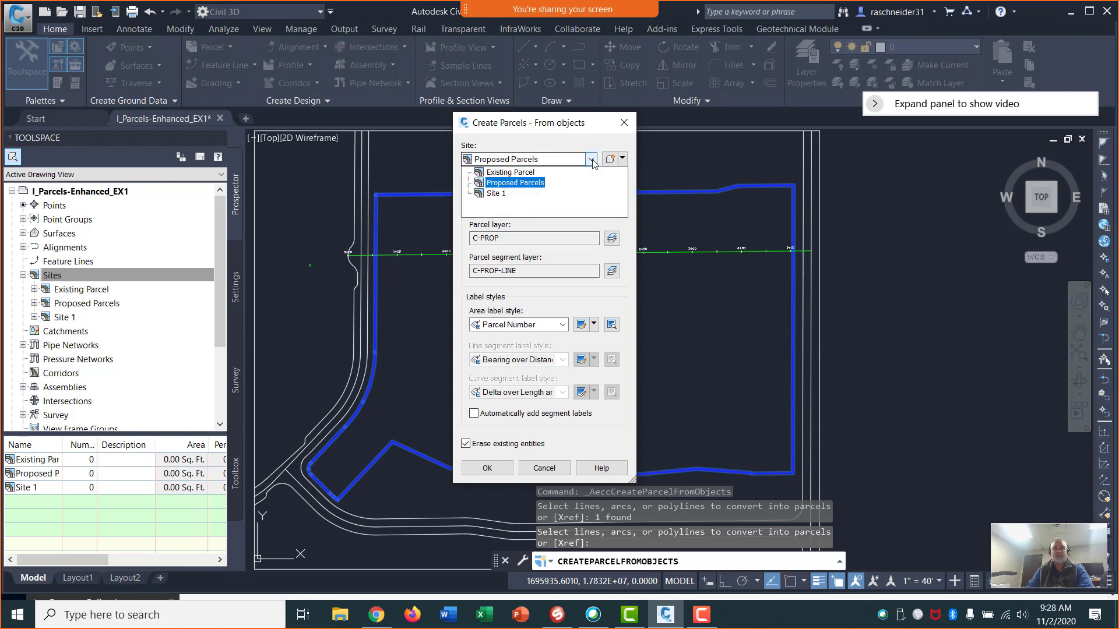
click(526, 173)
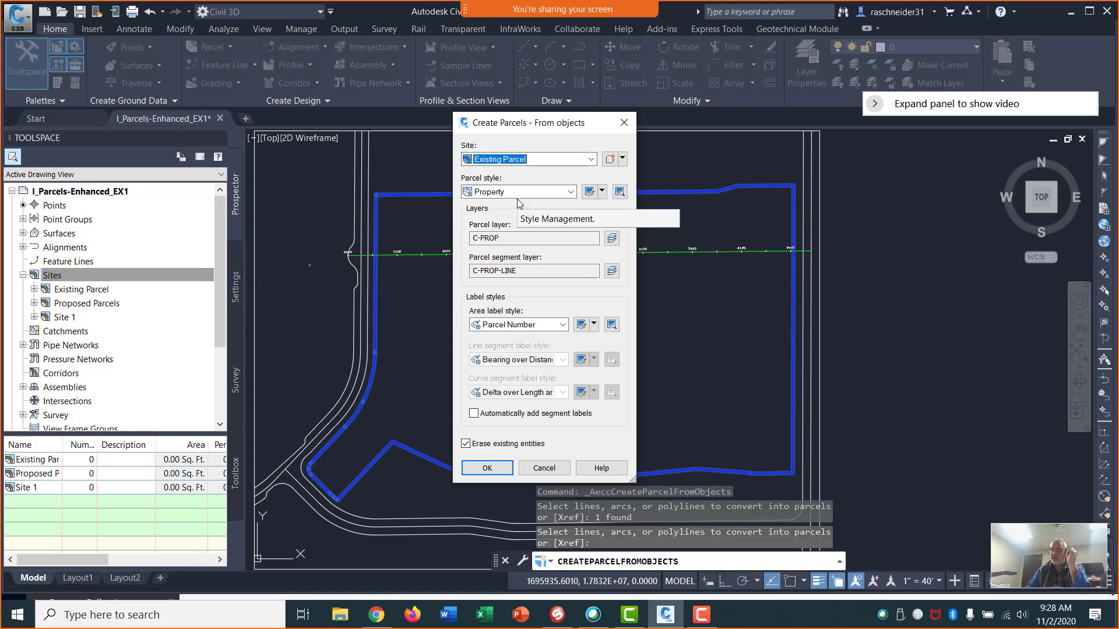
Choose Property as the parcel style and Parcel Number as the area label style
click(571, 192)
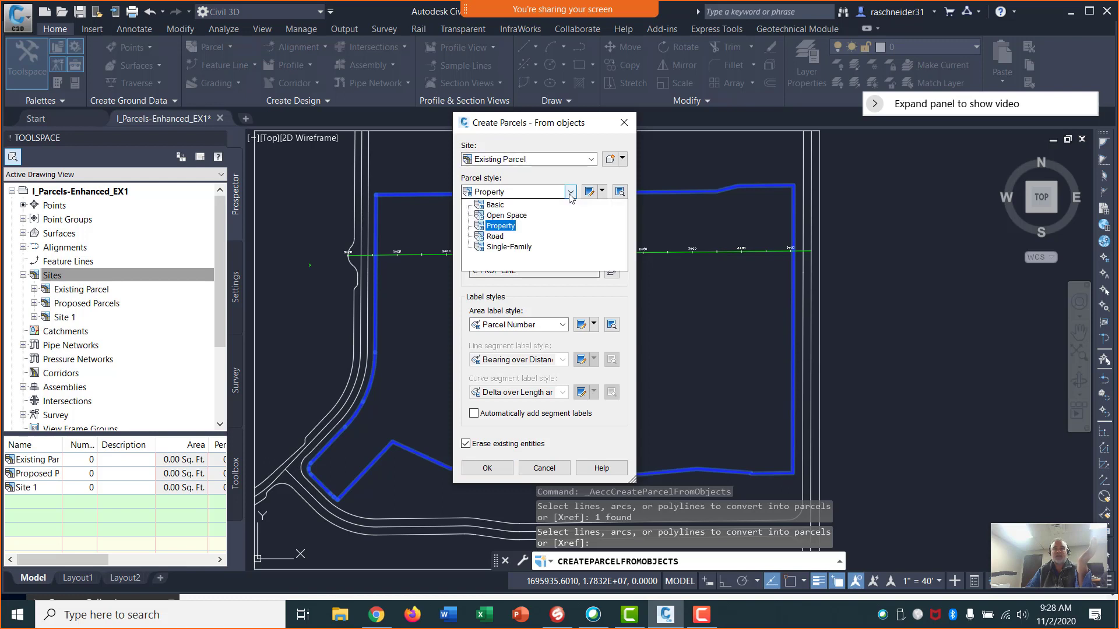
click(501, 226)
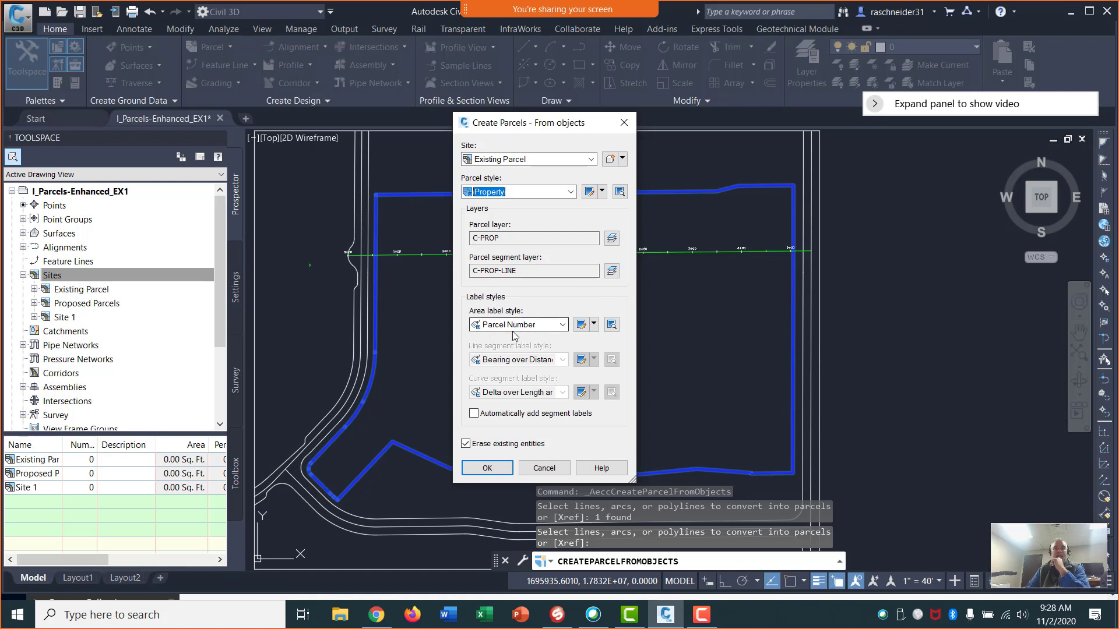
click(562, 325)
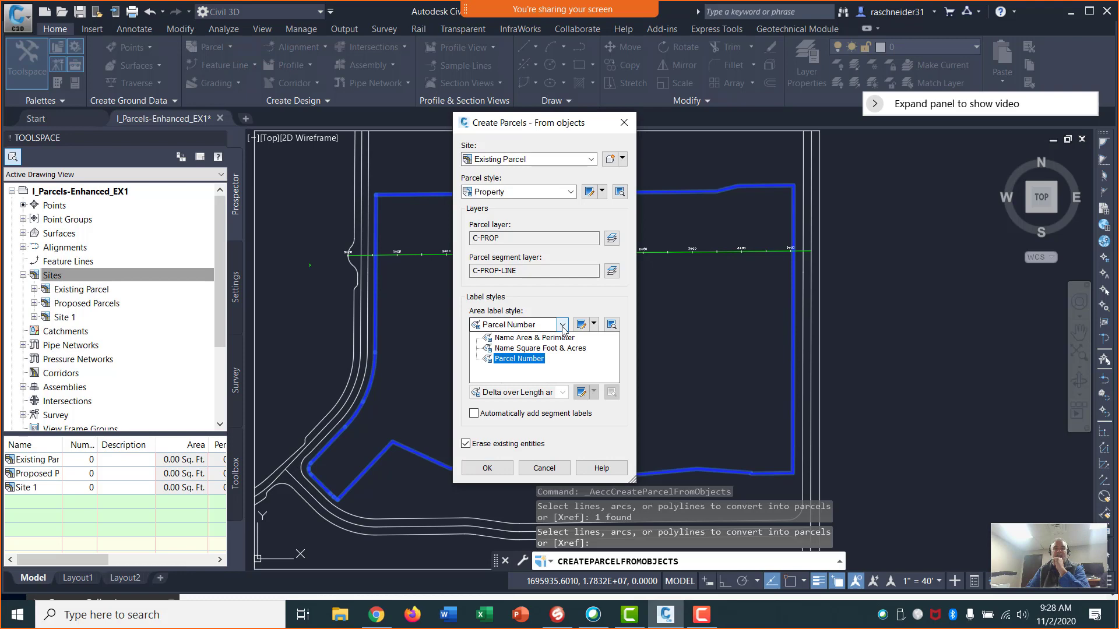
click(527, 358)
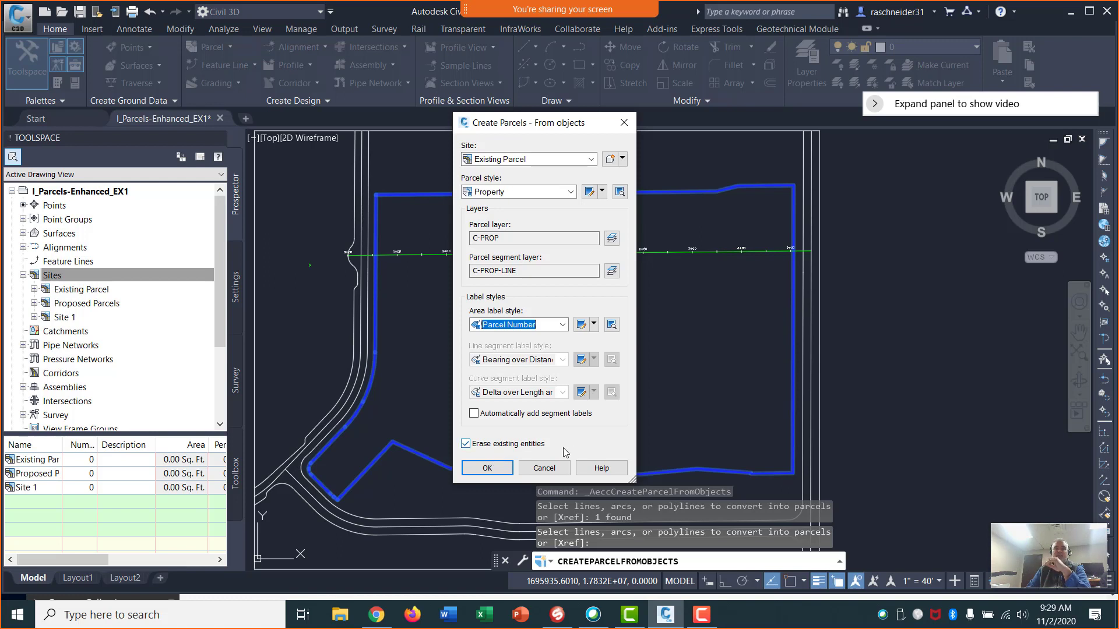
Turn off Erase existing entities, create the parcel, and check its number label in the drawing
click(466, 444)
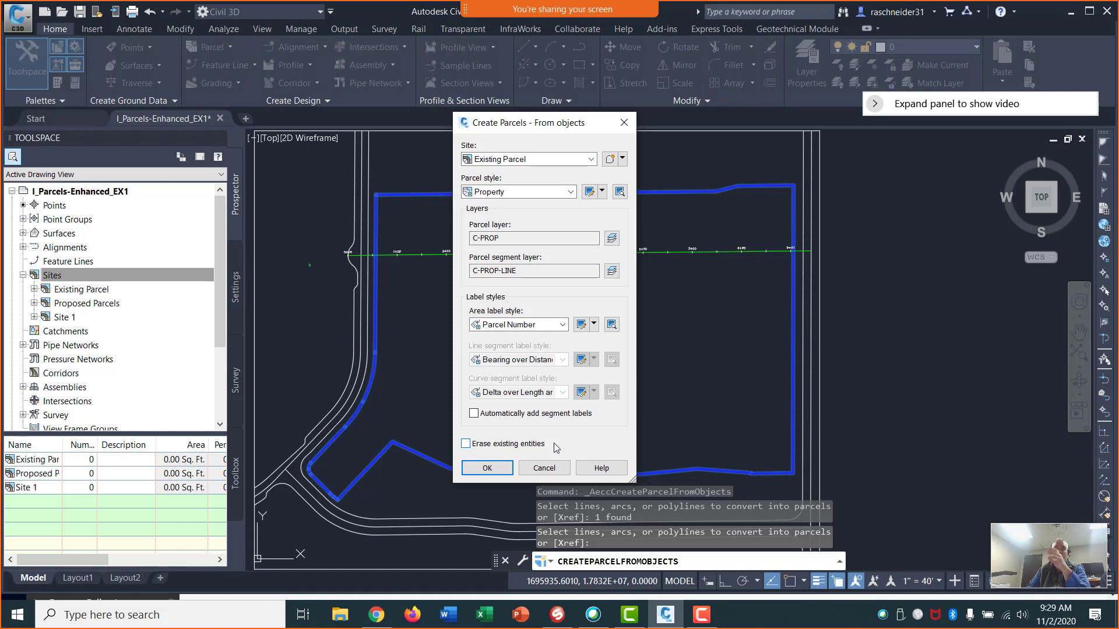
click(487, 468)
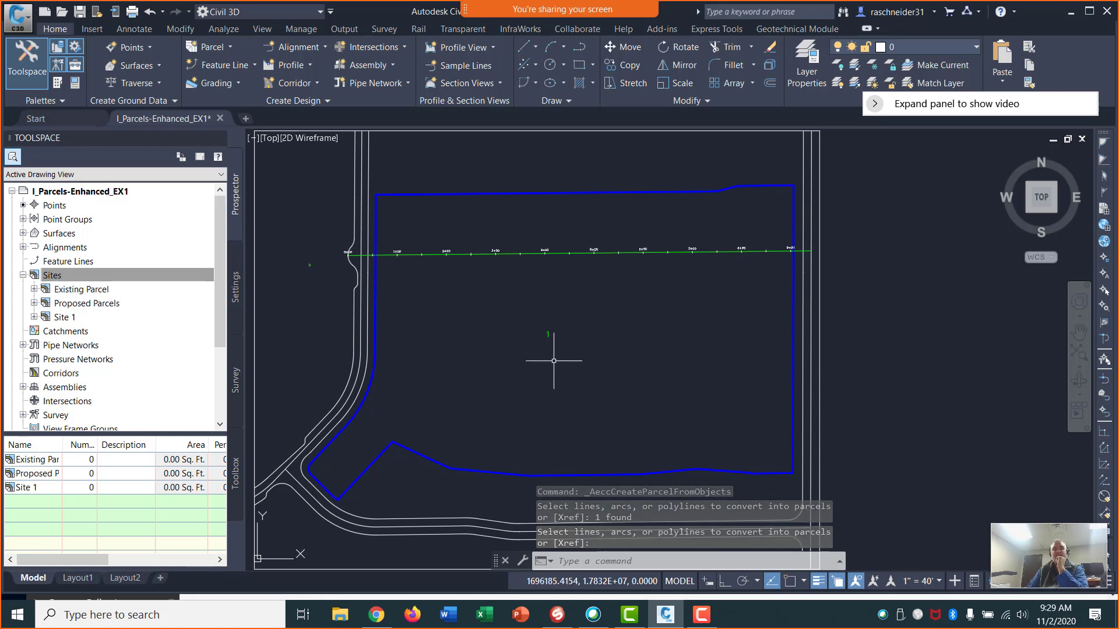
scroll(553, 362, up, 2)
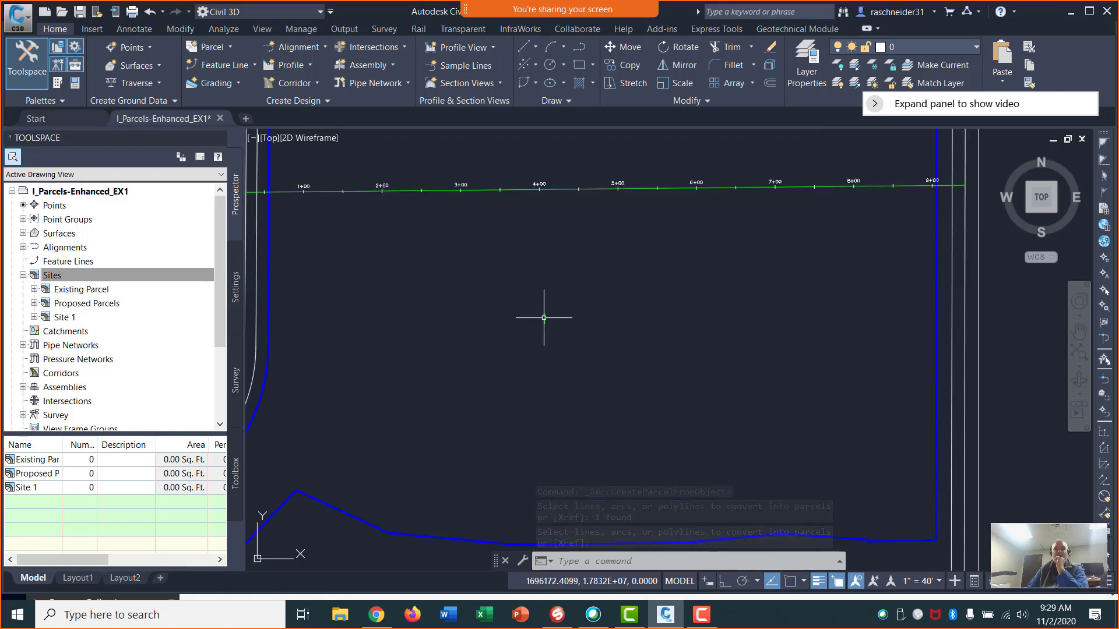
scroll(544, 317, down, 2)
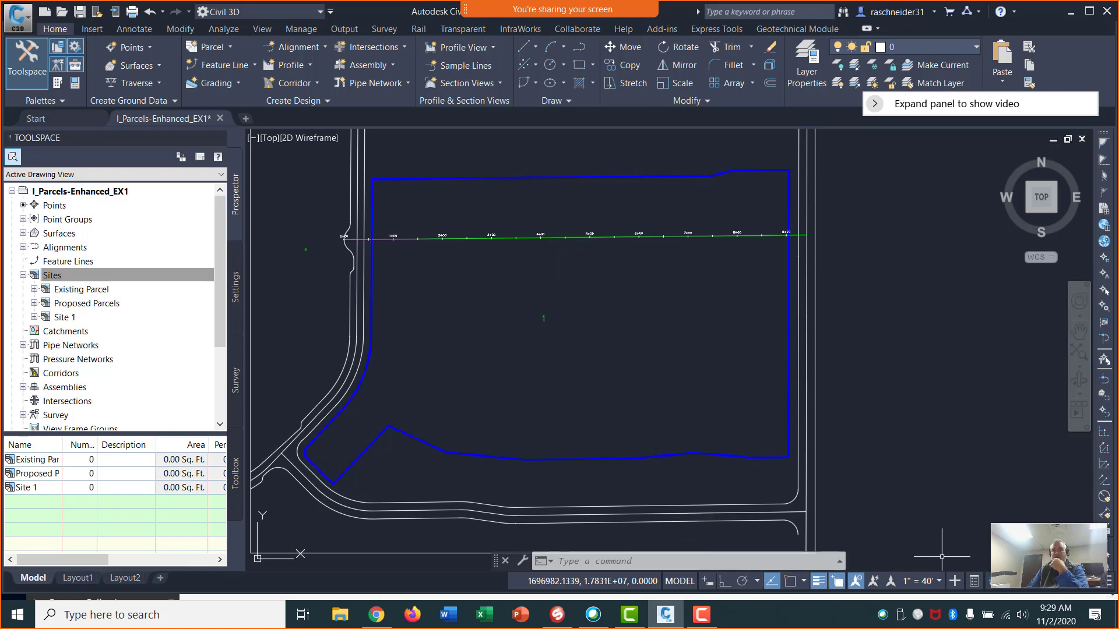
drag(1033, 551, 1010, 477)
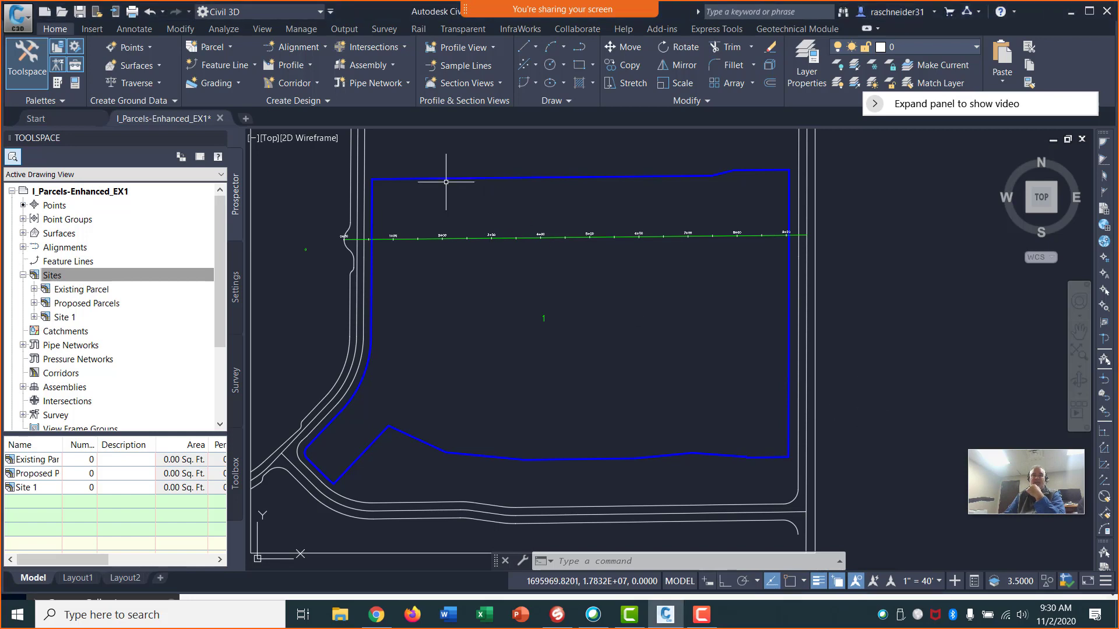
Inspect the overlapping objects on the existing parcel's north boundary line and clear the selection
mouse_move(446, 176)
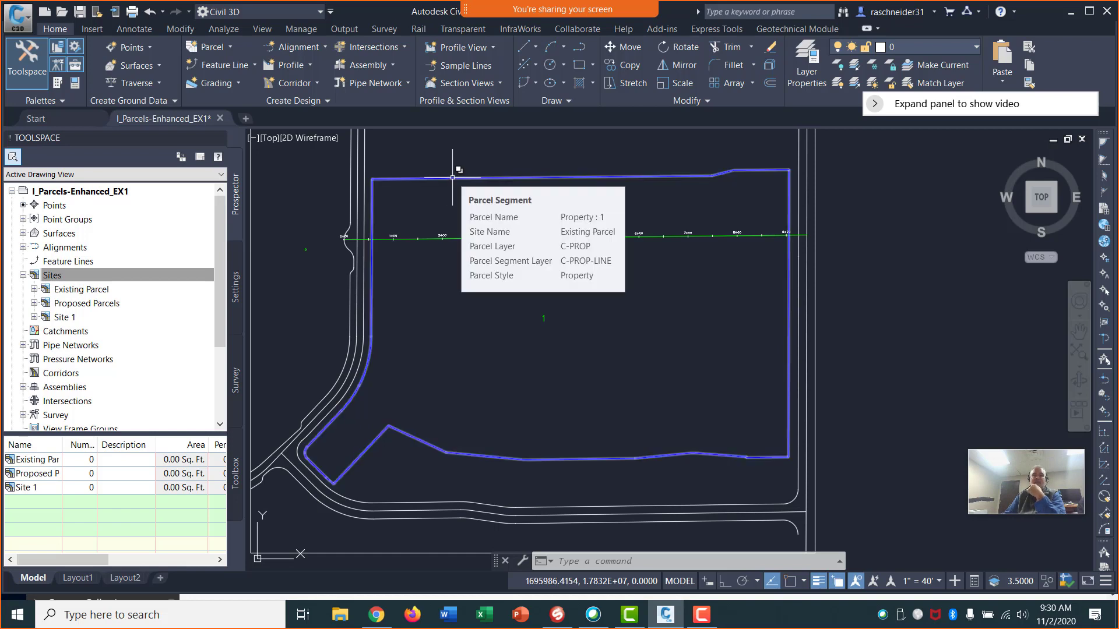
click(453, 176)
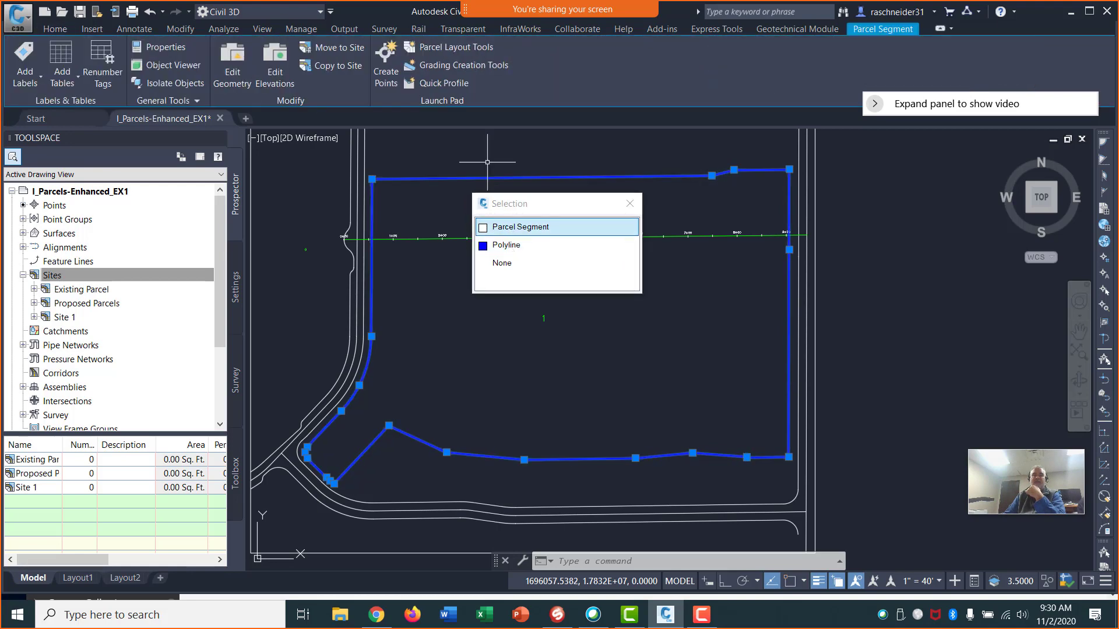
key(Escape)
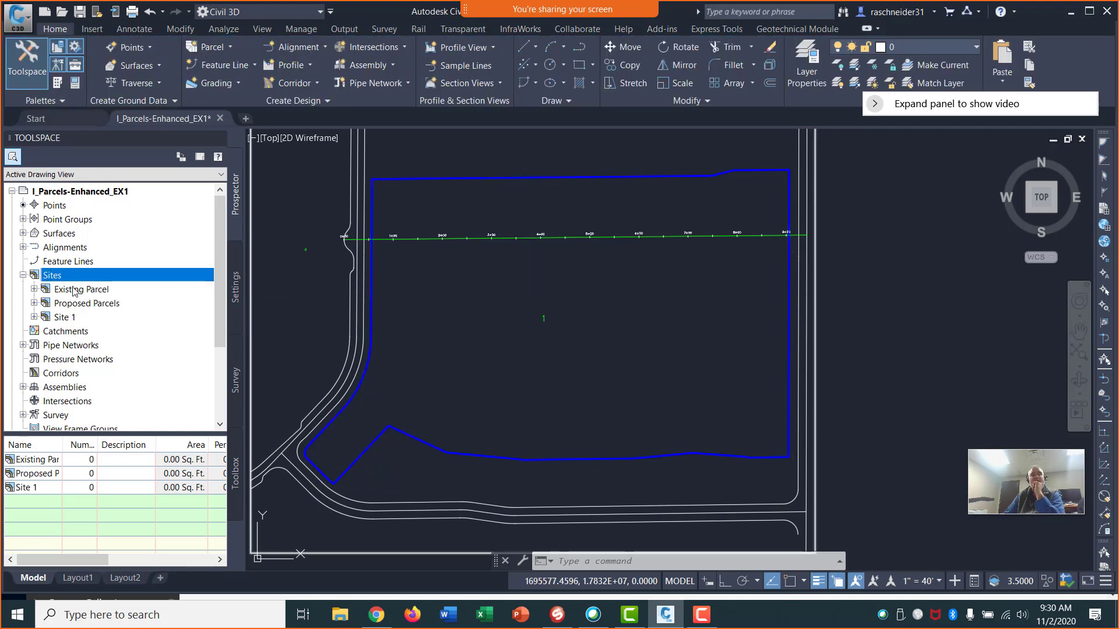
Expand the Existing Parcel site down to its parcels collection and select the Property : 1 parcel
click(34, 289)
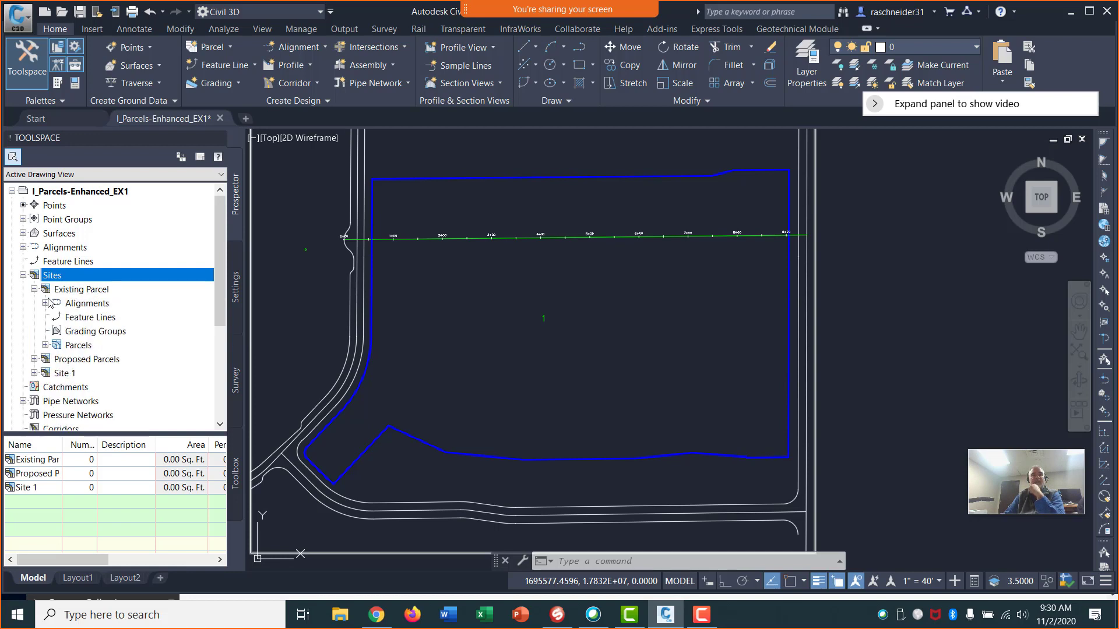
click(45, 345)
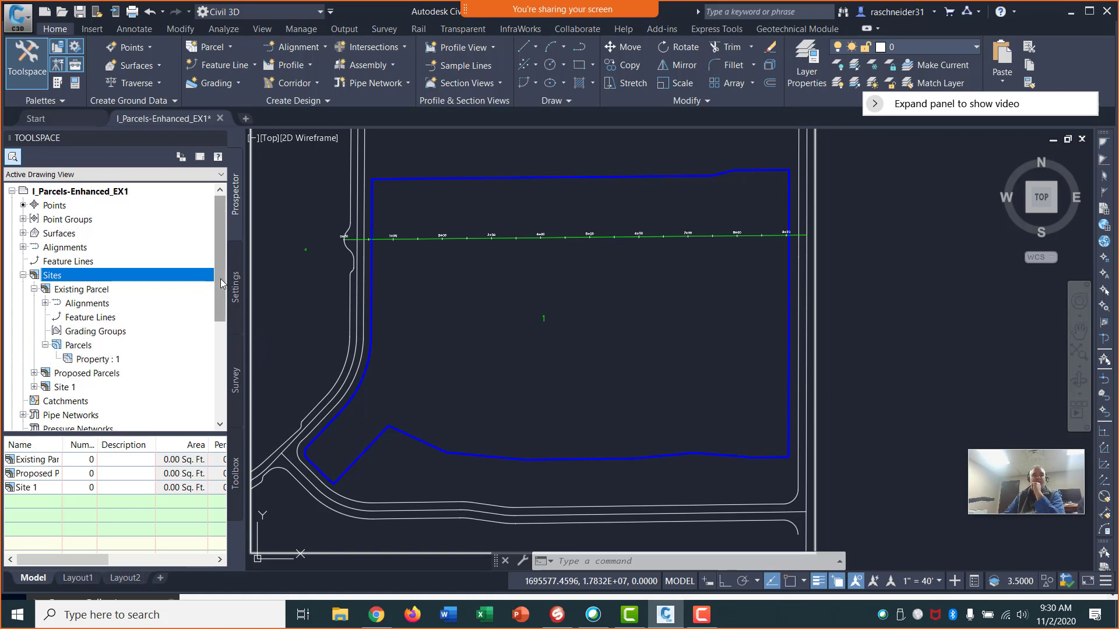
scroll(219, 306, down, 2)
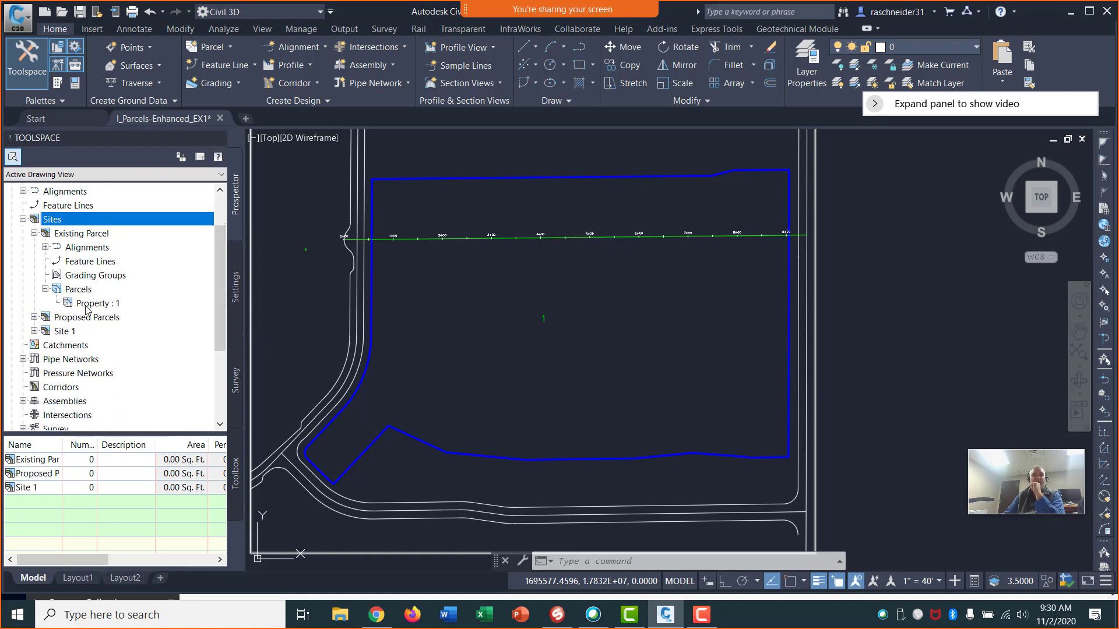
click(96, 304)
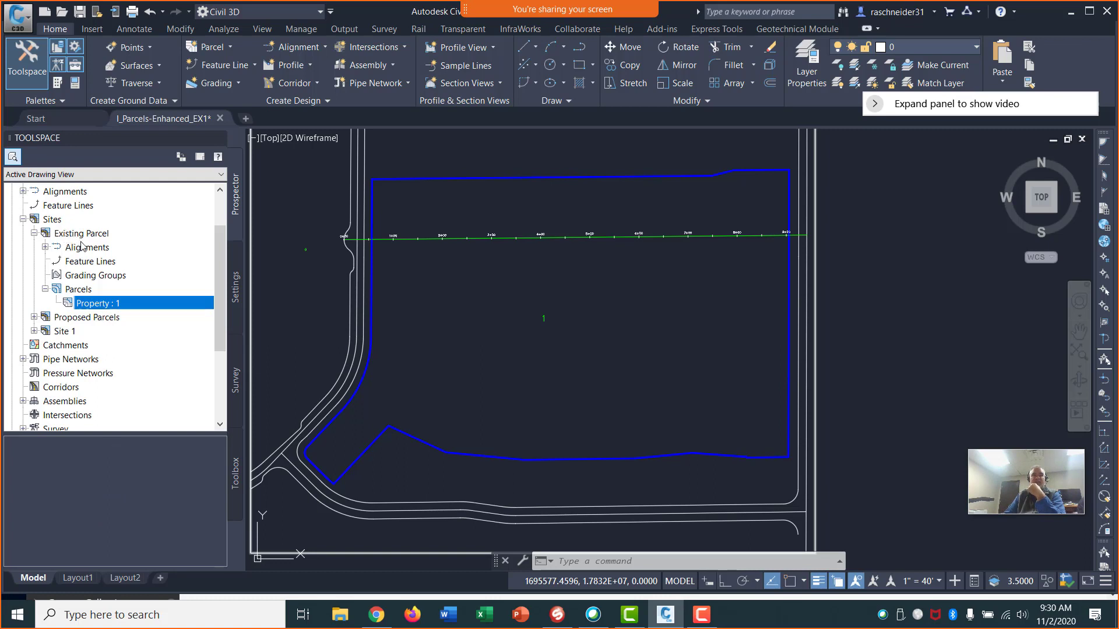
Turn on Show Preview for the Existing Parcel site's parcels collection and preview the Property : 1 parcel
right_click(89, 289)
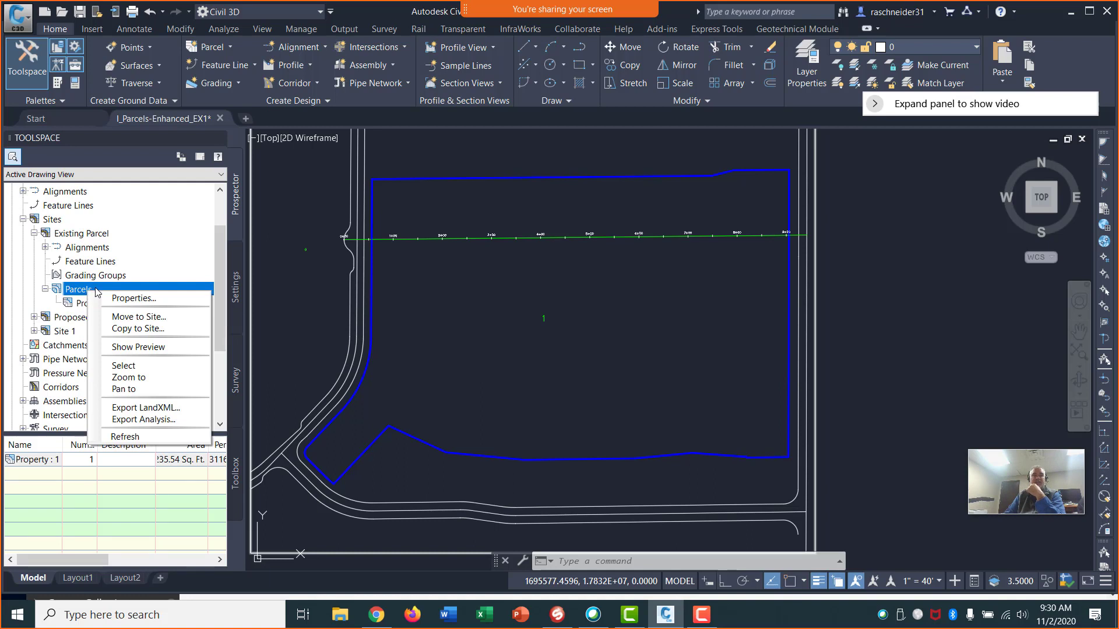
click(117, 347)
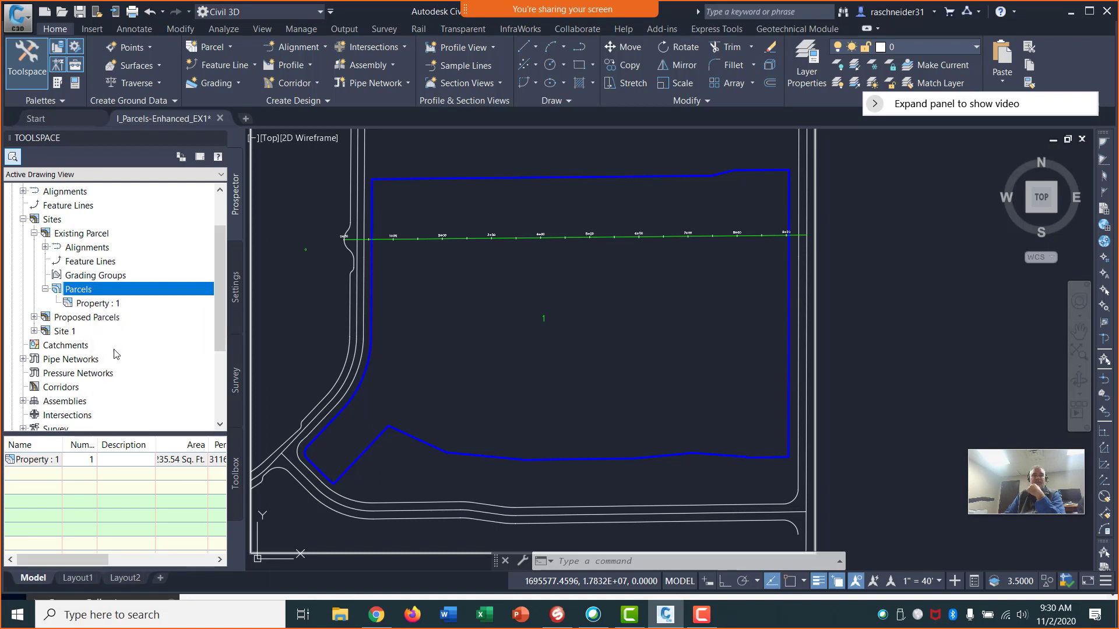
click(11, 159)
click(95, 303)
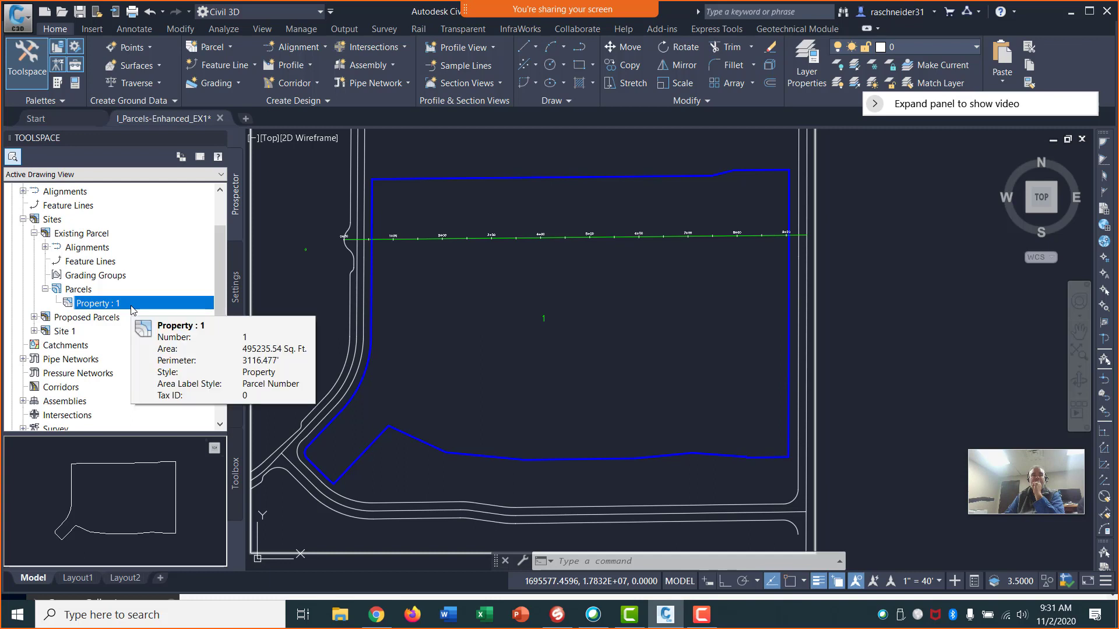
mouse_move(134, 309)
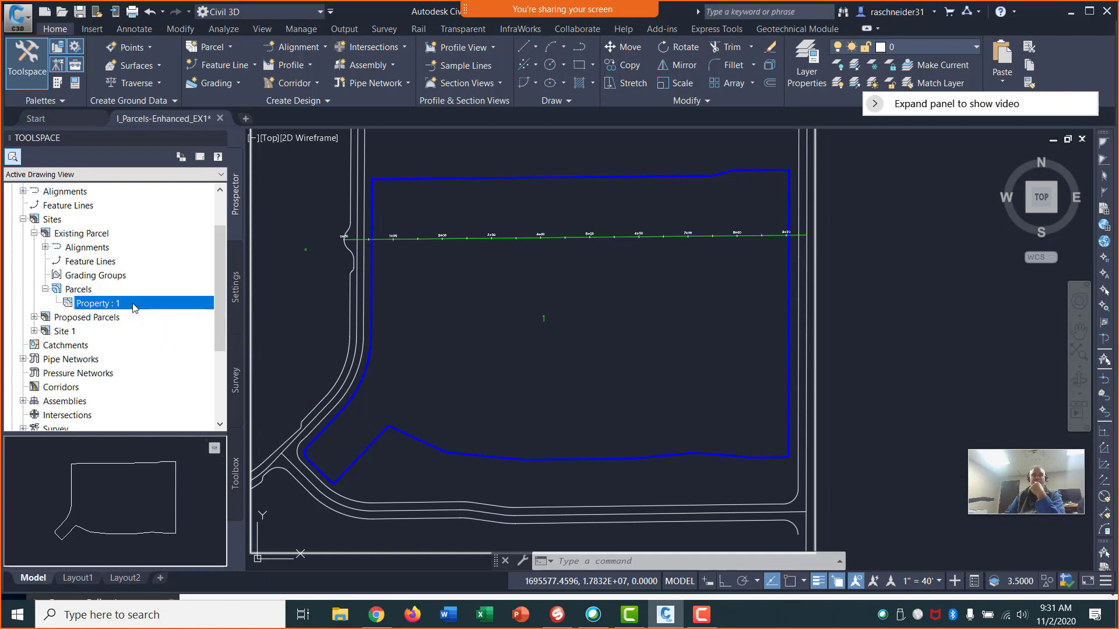
Review the parcel properties of Property : 1, covering composition, inverse analysis and general information, and close them without changes
right_click(135, 307)
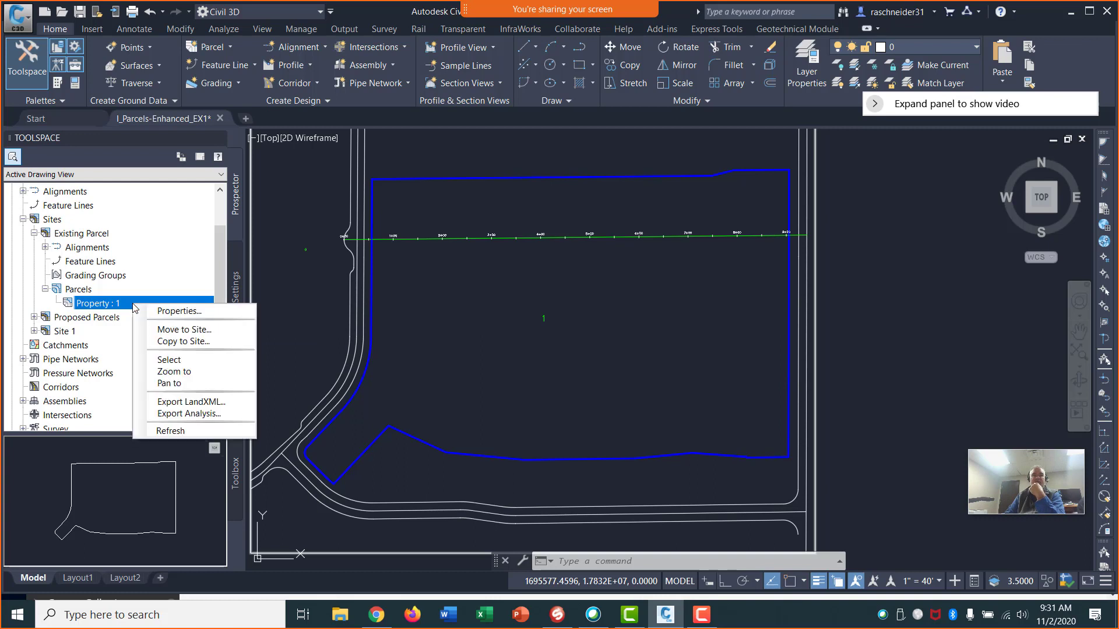
click(163, 315)
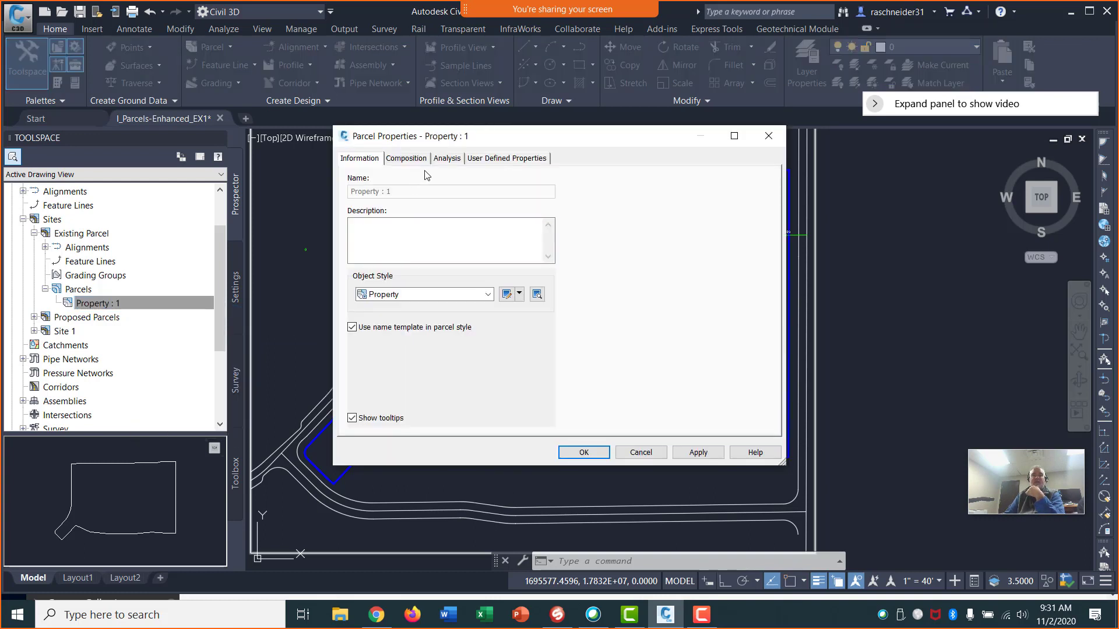
click(410, 159)
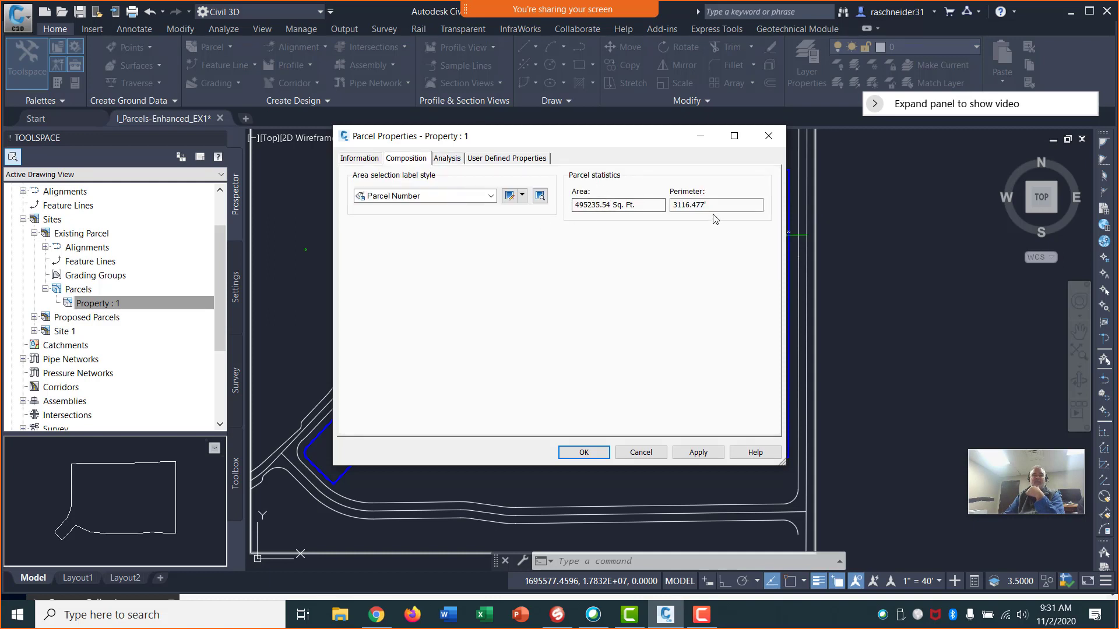
click(452, 161)
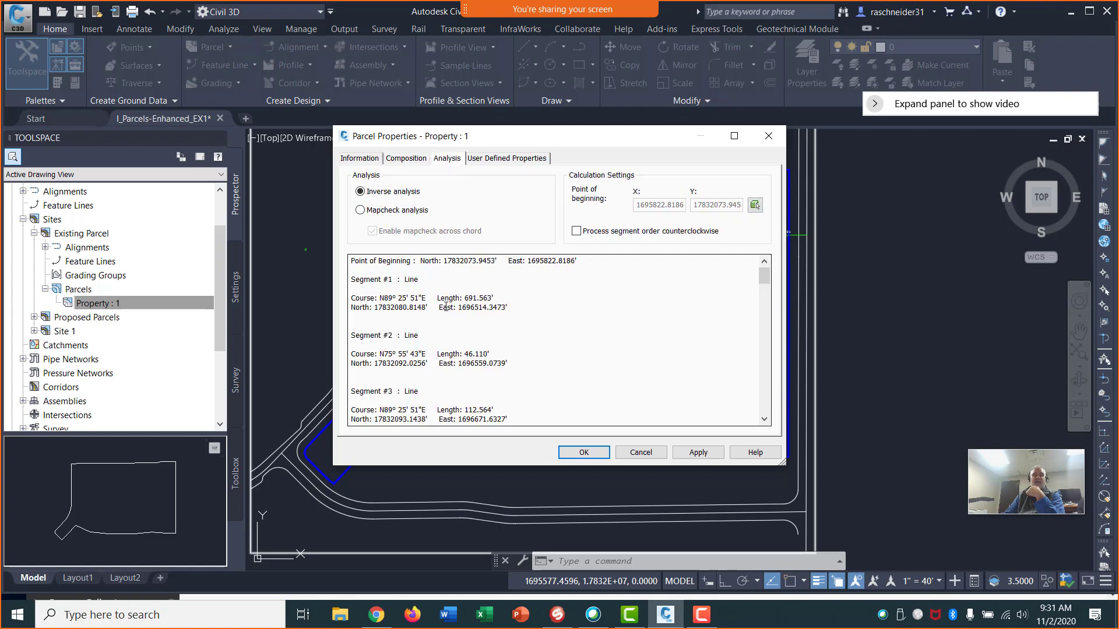
drag(764, 278, 783, 267)
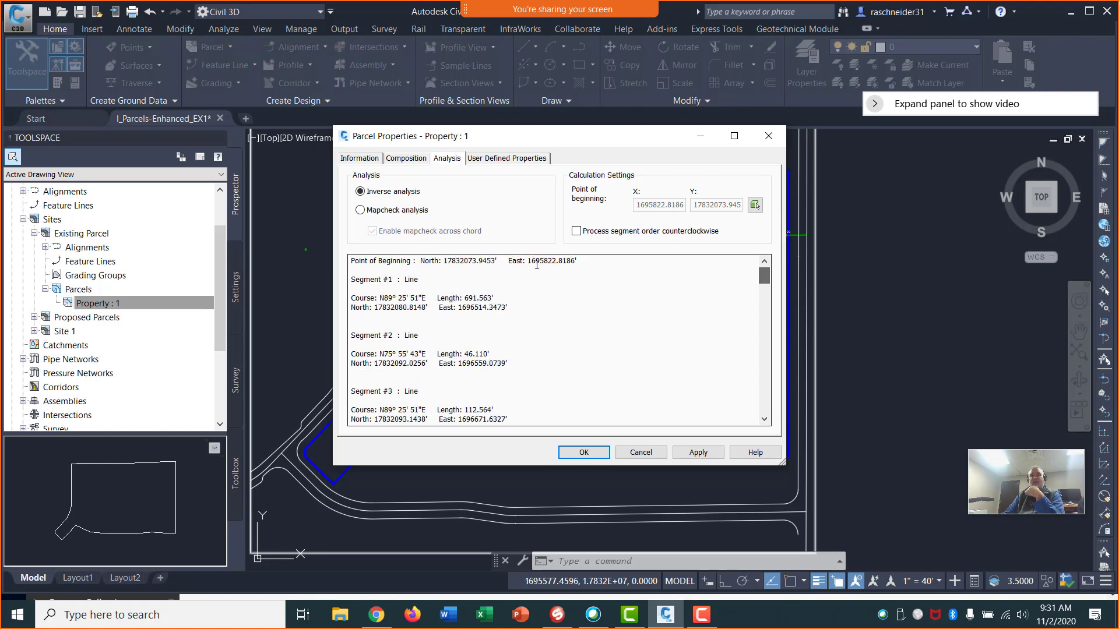
click(408, 158)
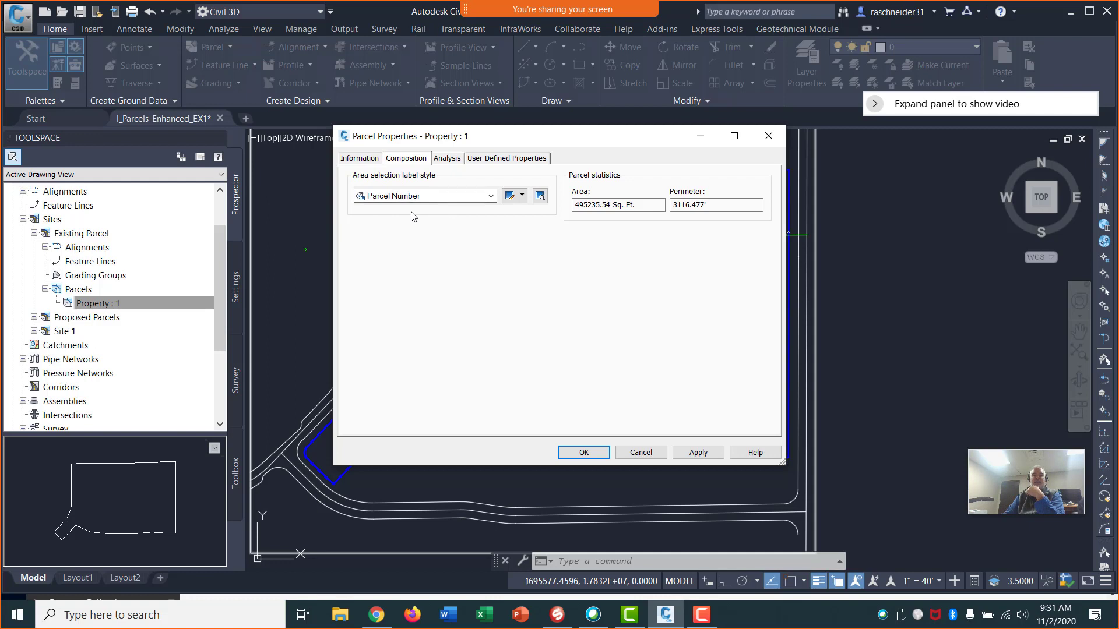
click(357, 159)
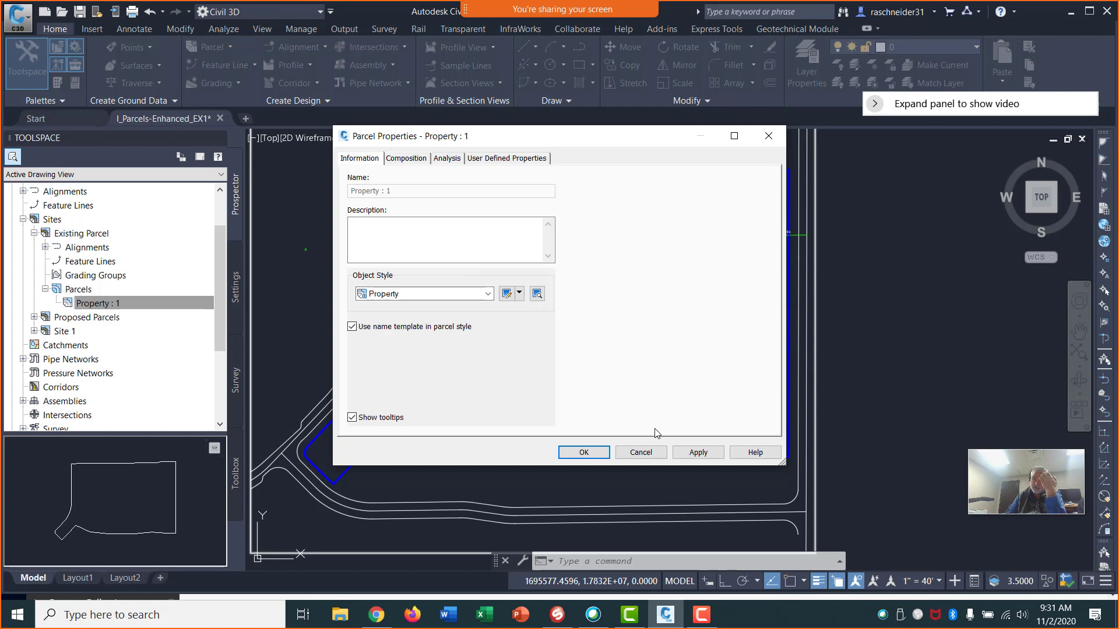
click(641, 452)
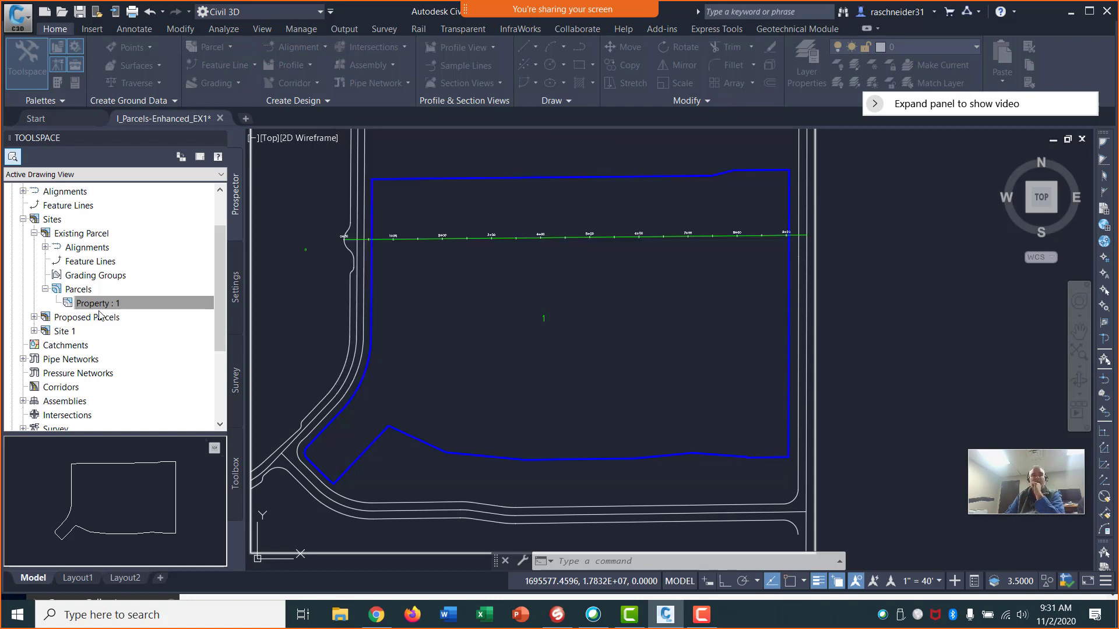
double_click(134, 302)
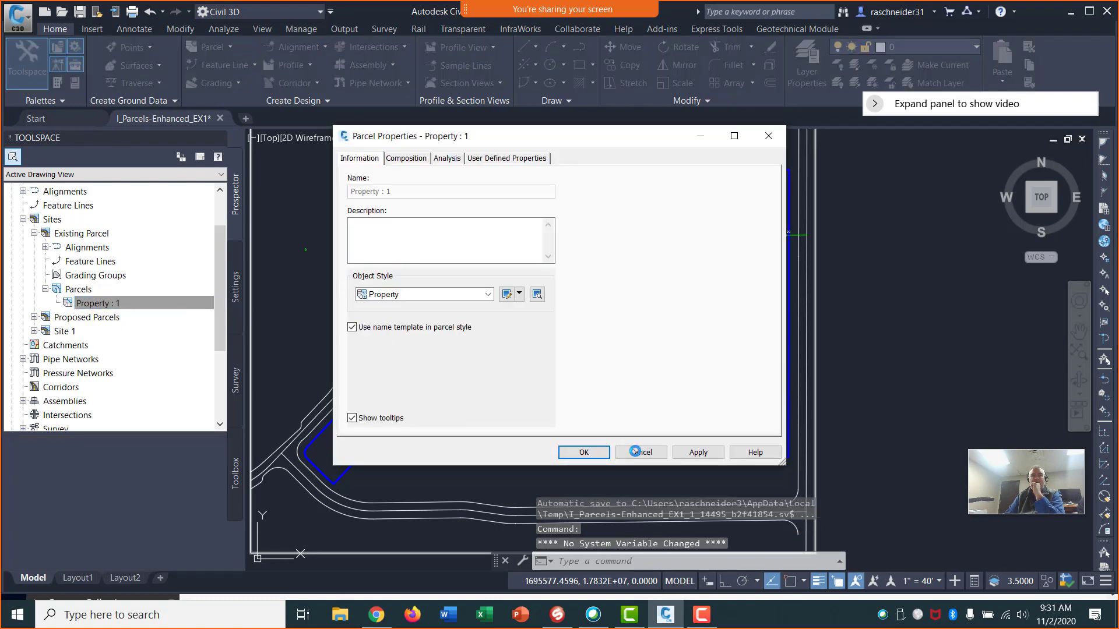
key(Escape)
key(Escape)
key(Escape)
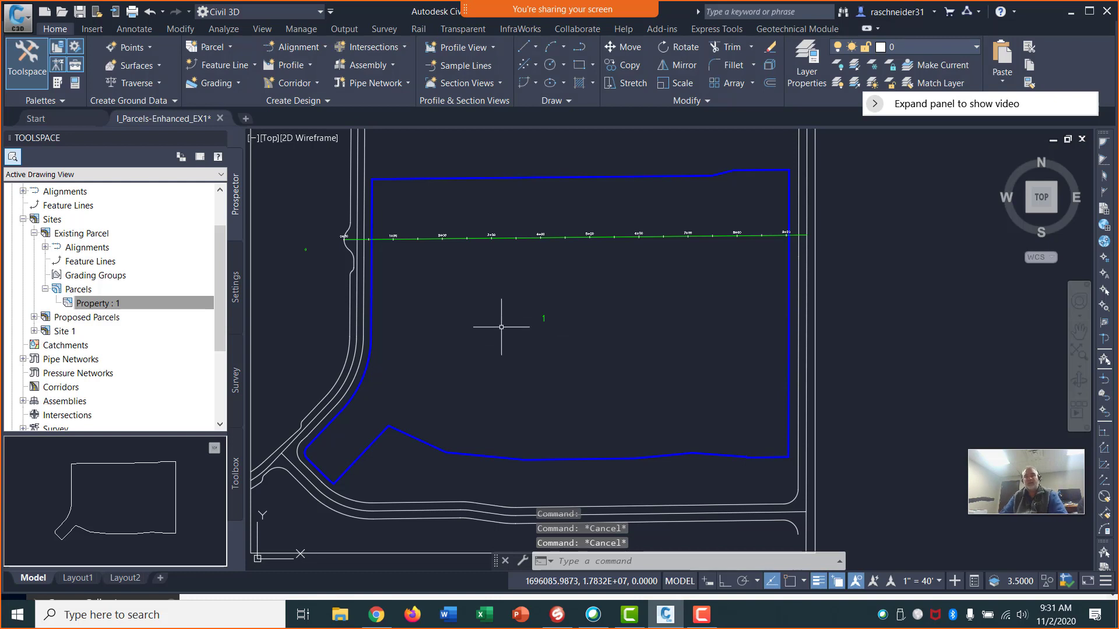
Copy the Property : 1 parcel from the Existing Parcel site to the Proposed Parcels site
click(481, 236)
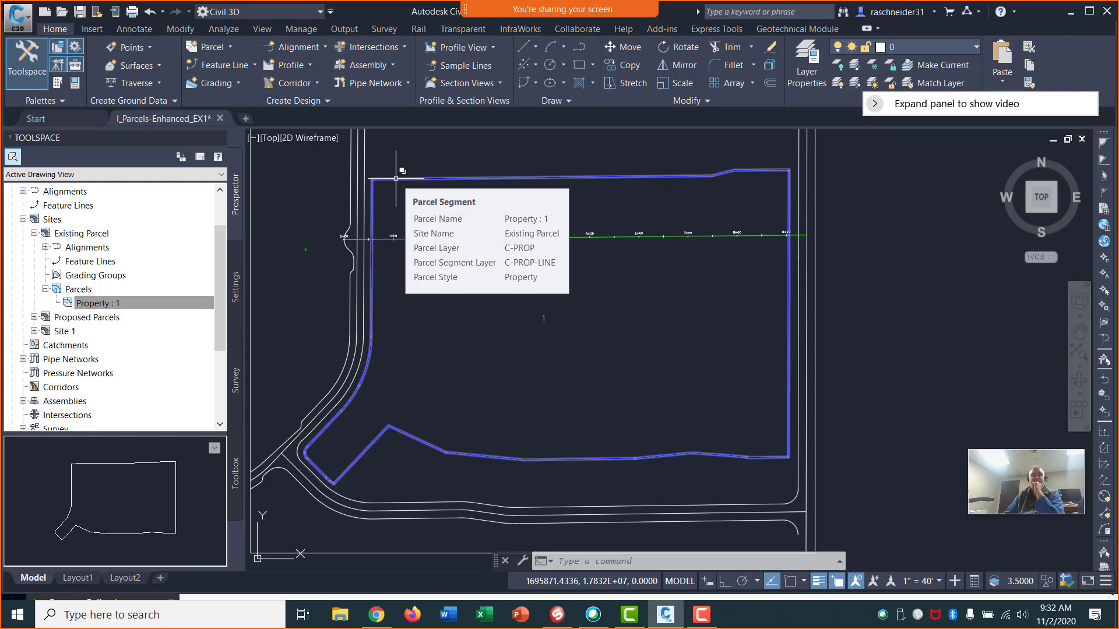
click(102, 324)
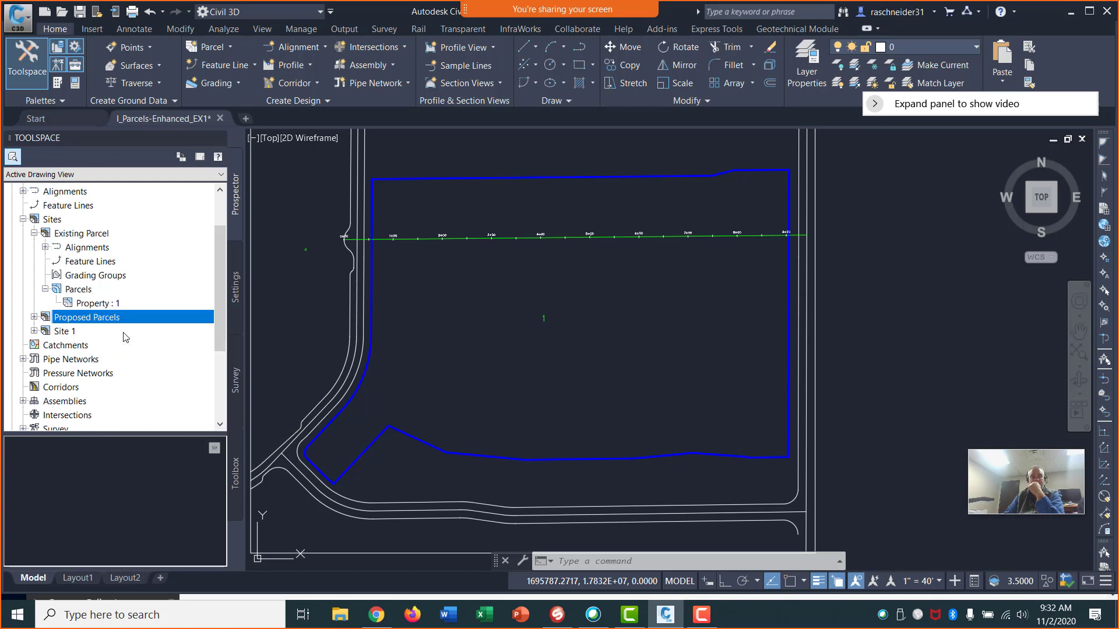
click(111, 305)
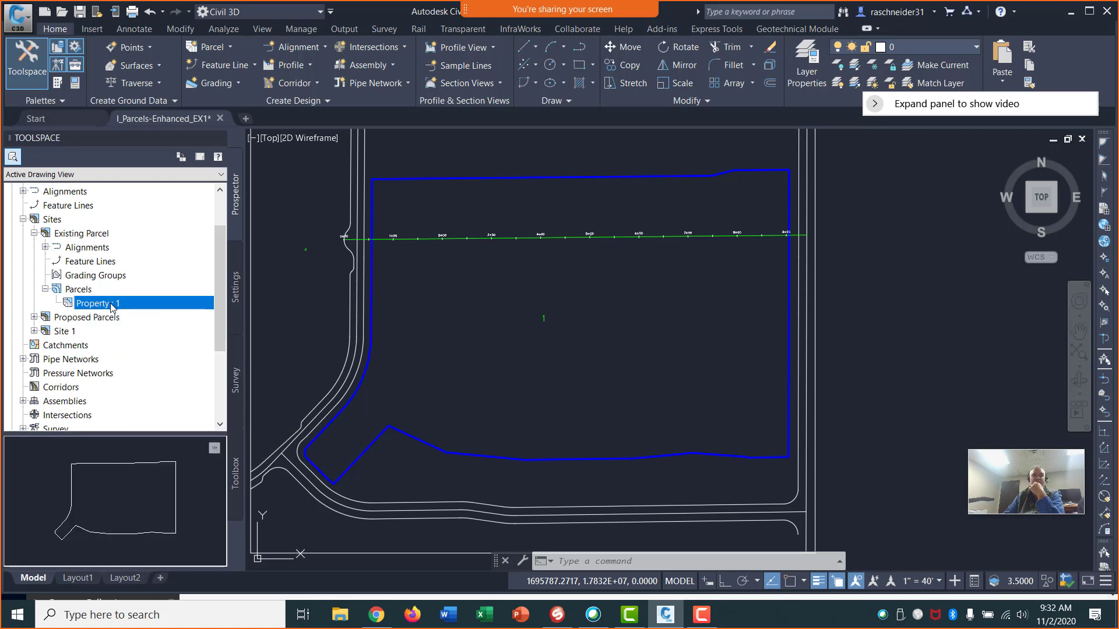
right_click(113, 307)
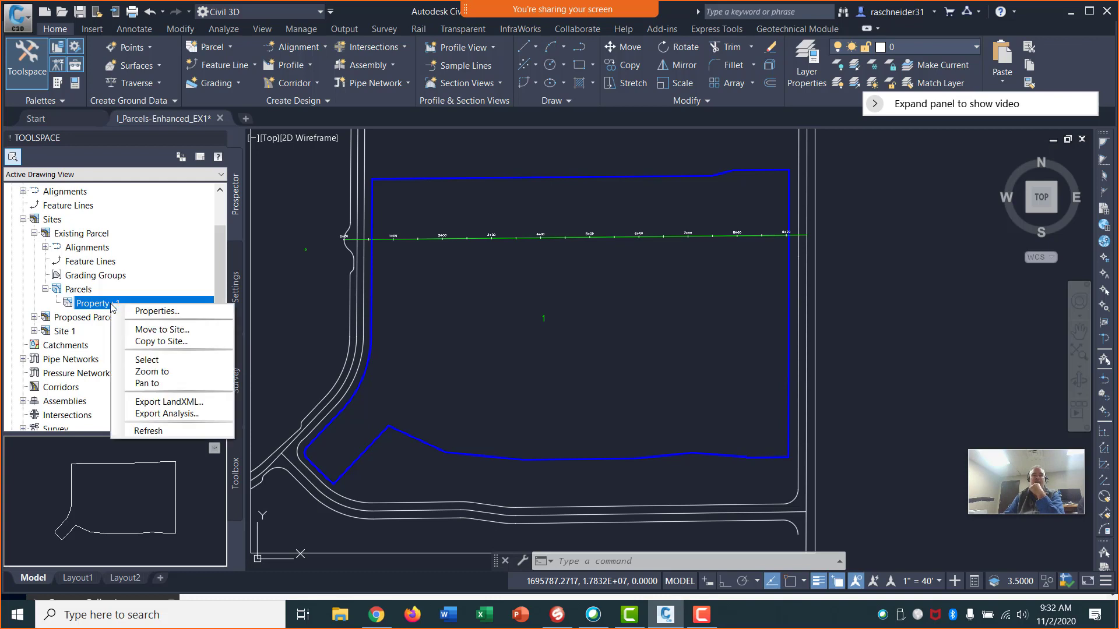
click(185, 346)
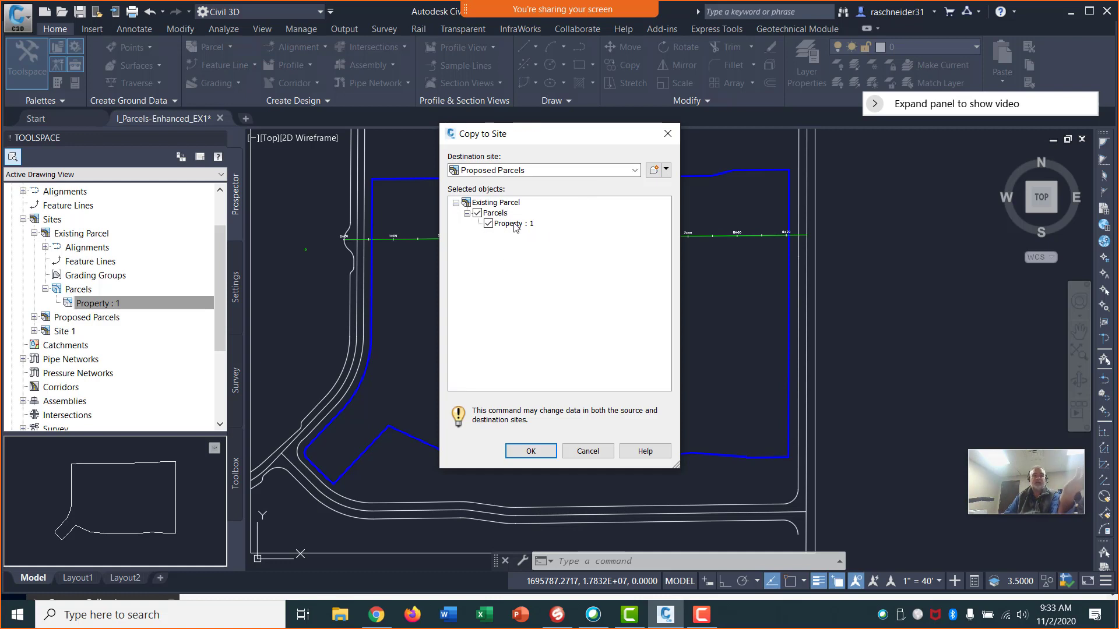
click(529, 451)
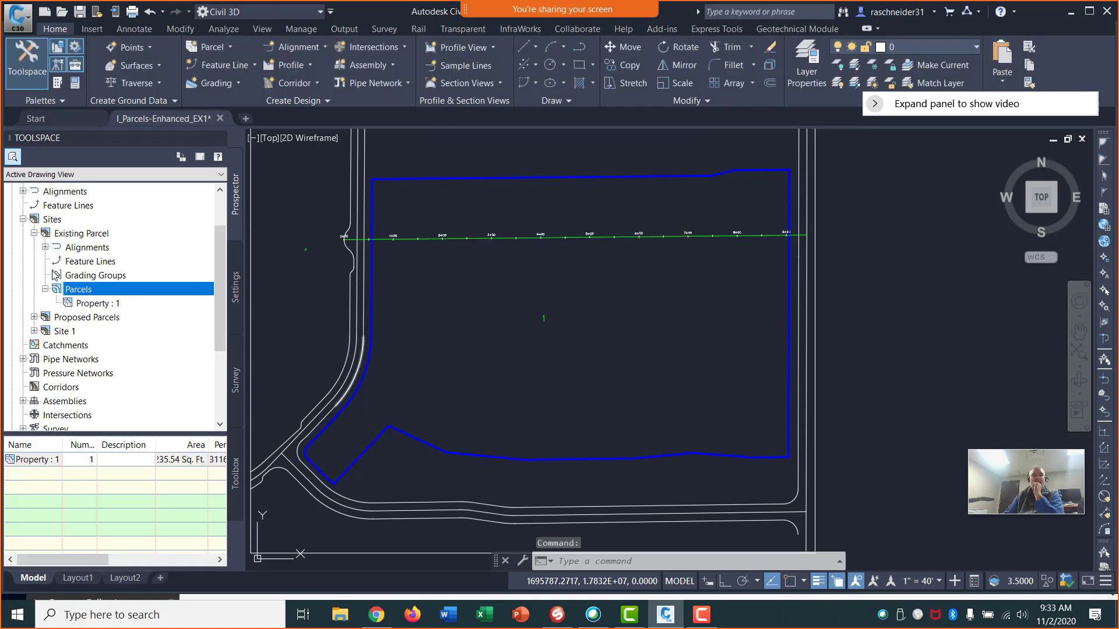
Collapse the Existing Parcel site, check the Proposed Parcels site for the copied parcel, and collapse that site as well
click(106, 308)
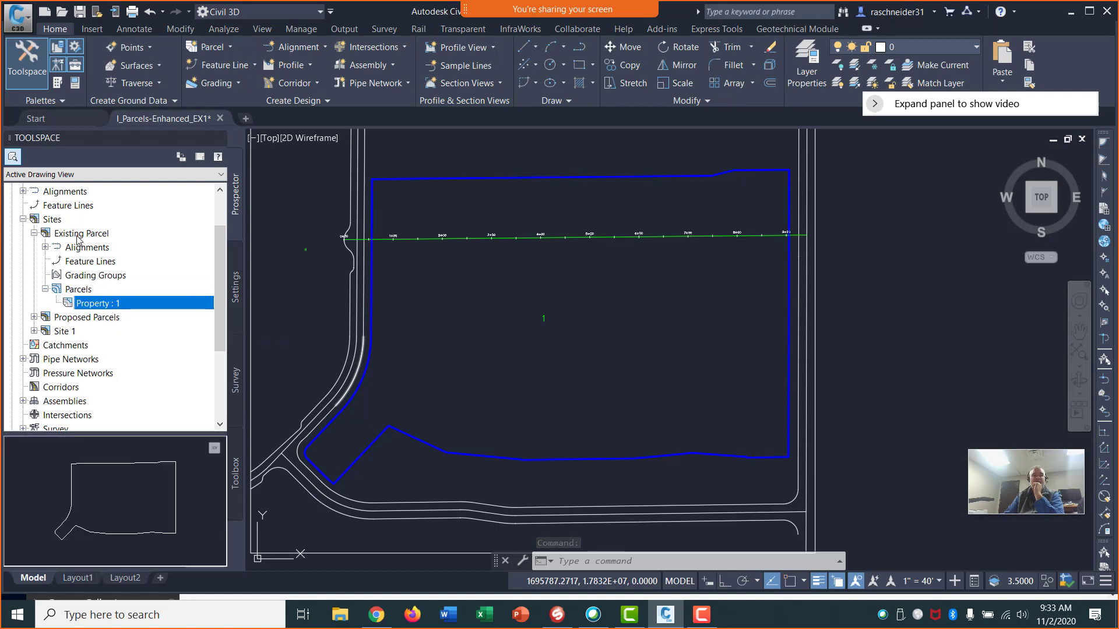
click(34, 233)
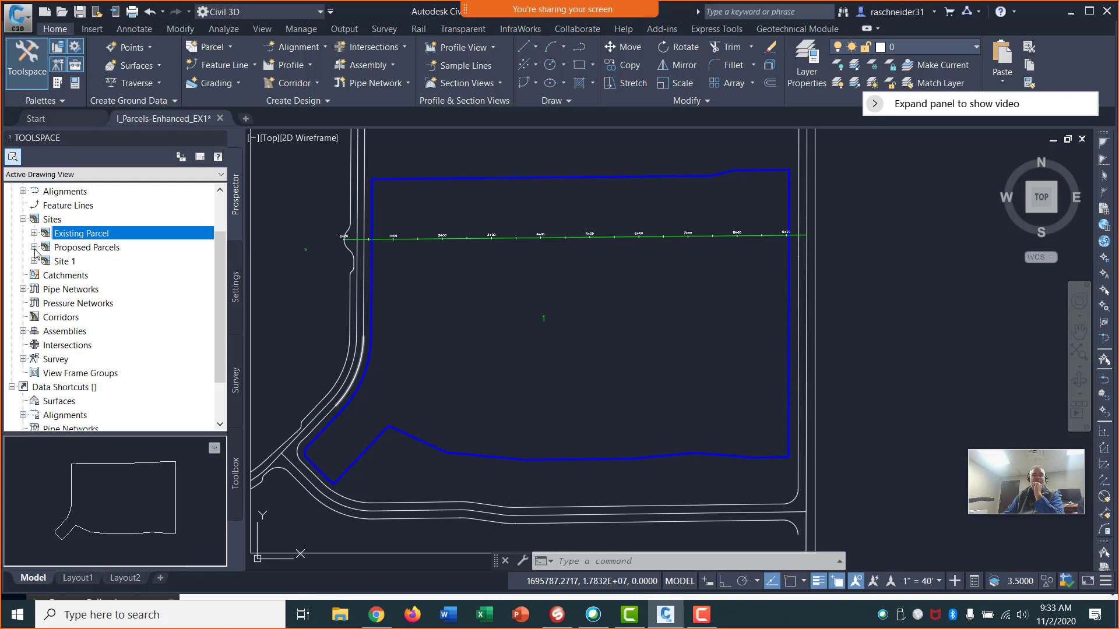
click(34, 247)
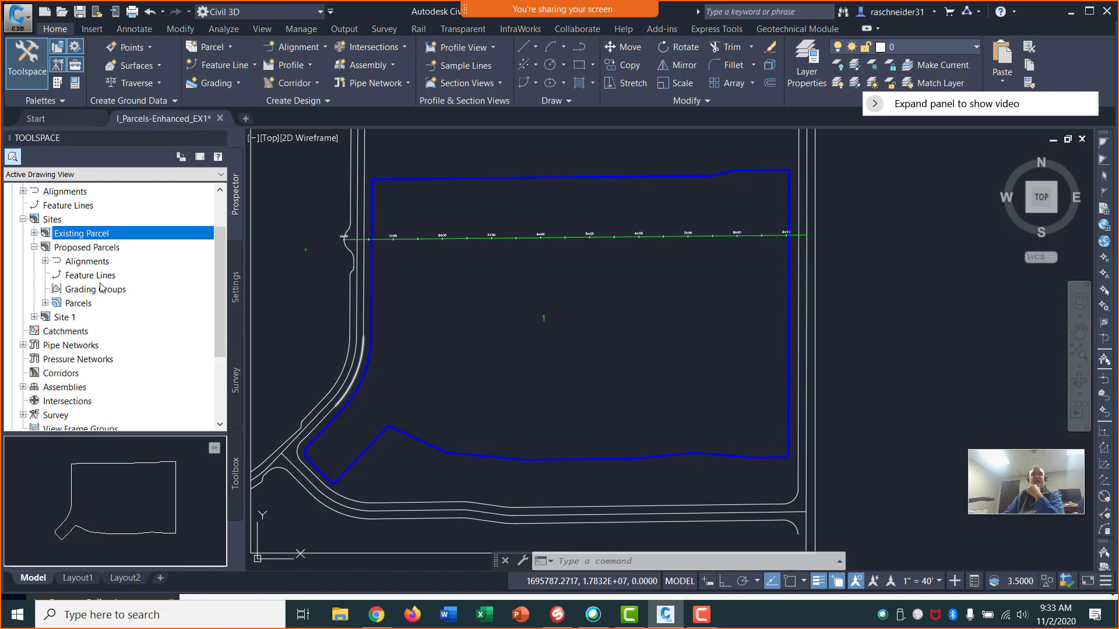
click(45, 304)
click(98, 322)
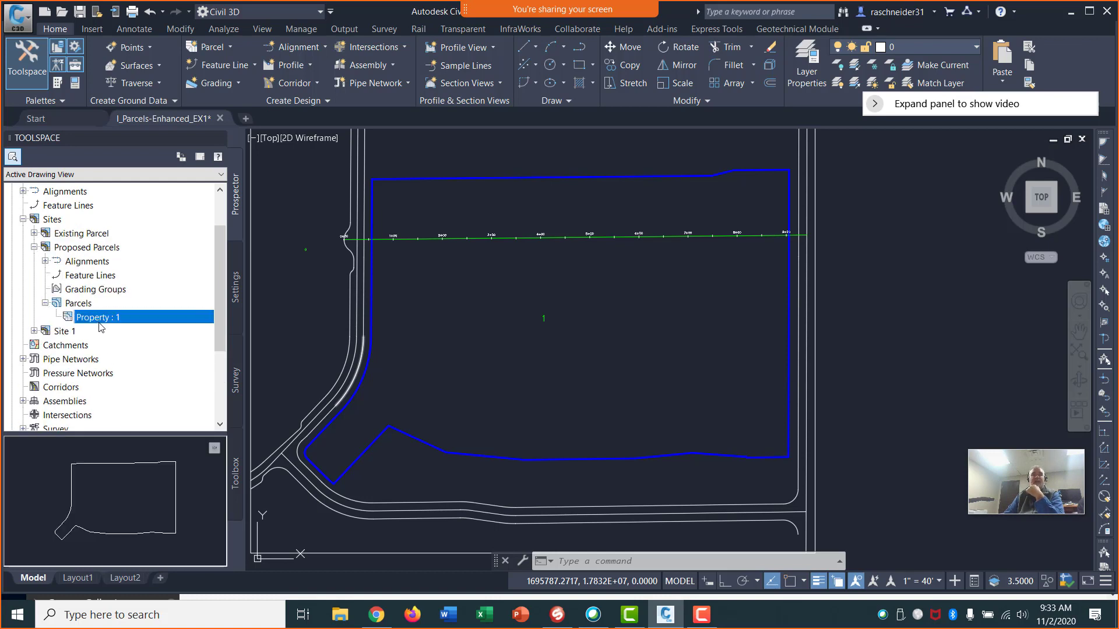
mouse_move(102, 327)
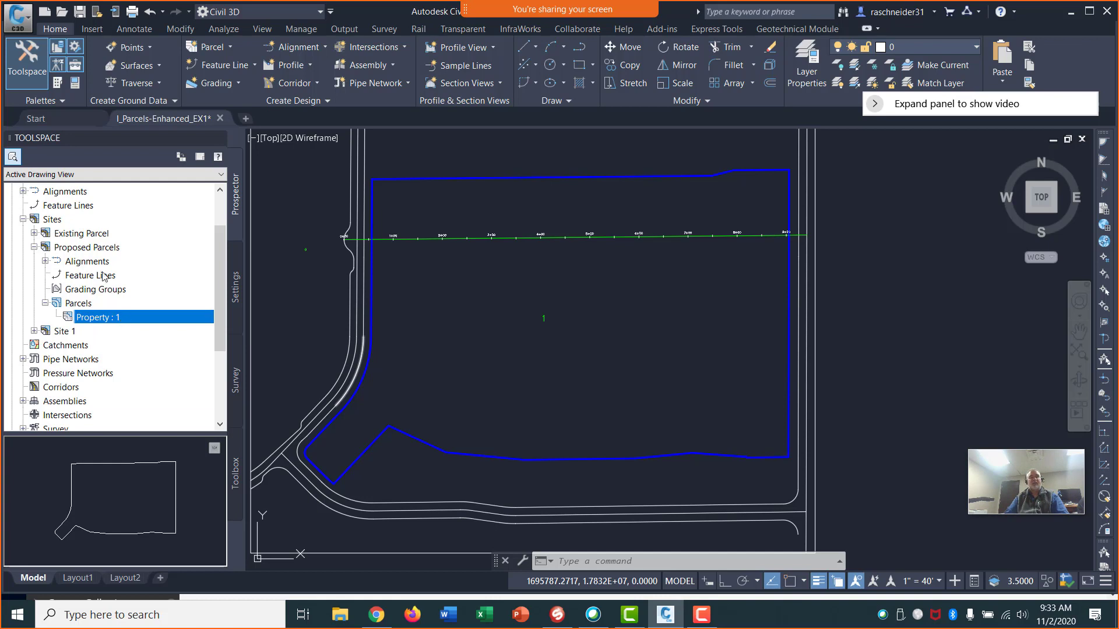
click(87, 234)
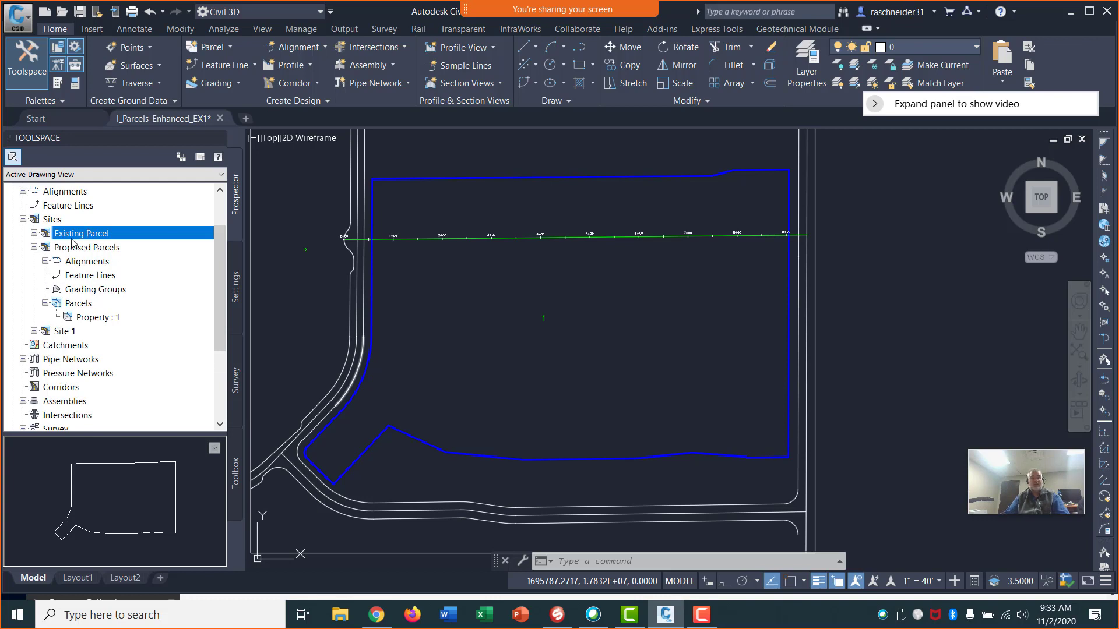
click(34, 247)
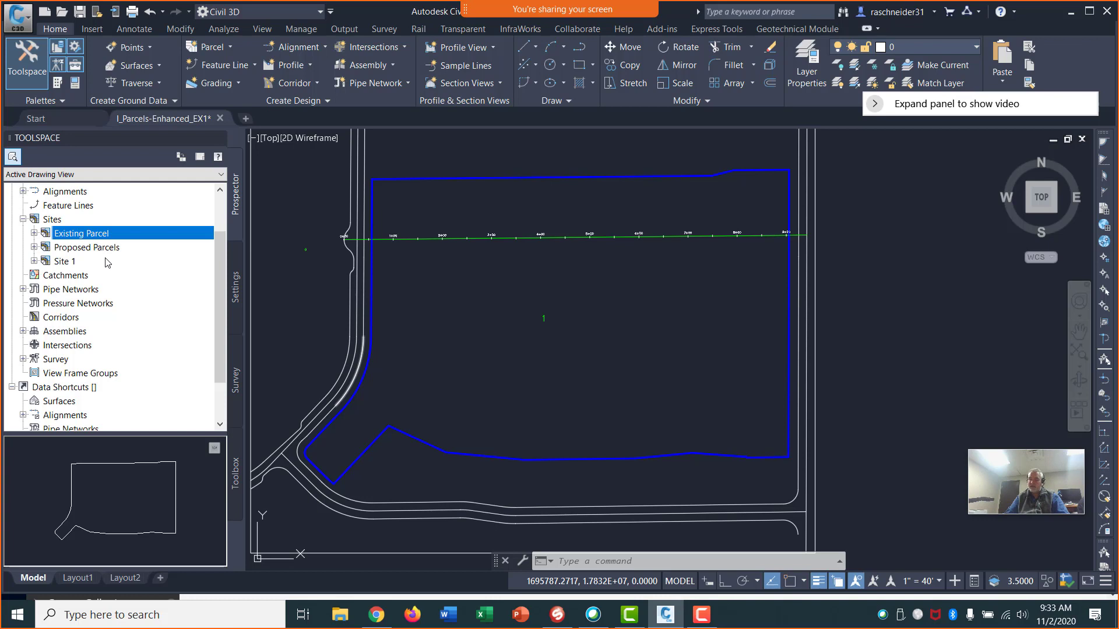
mouse_move(107, 263)
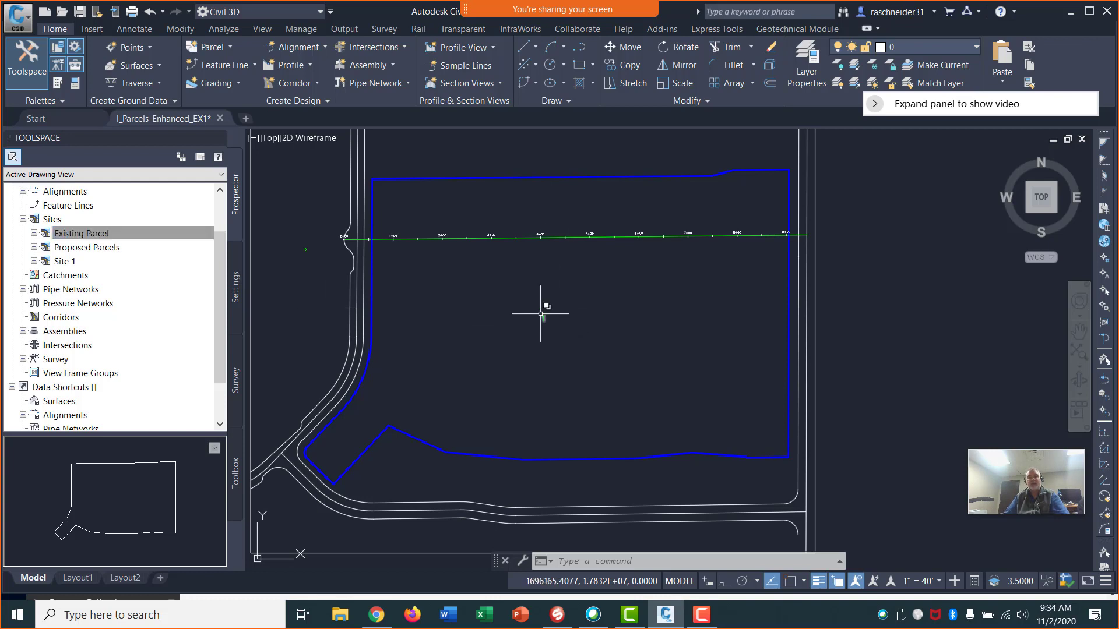
Open the parcel properties of Property : 1 in the Existing Parcel site and look through the object styles, keeping Property selected
click(34, 233)
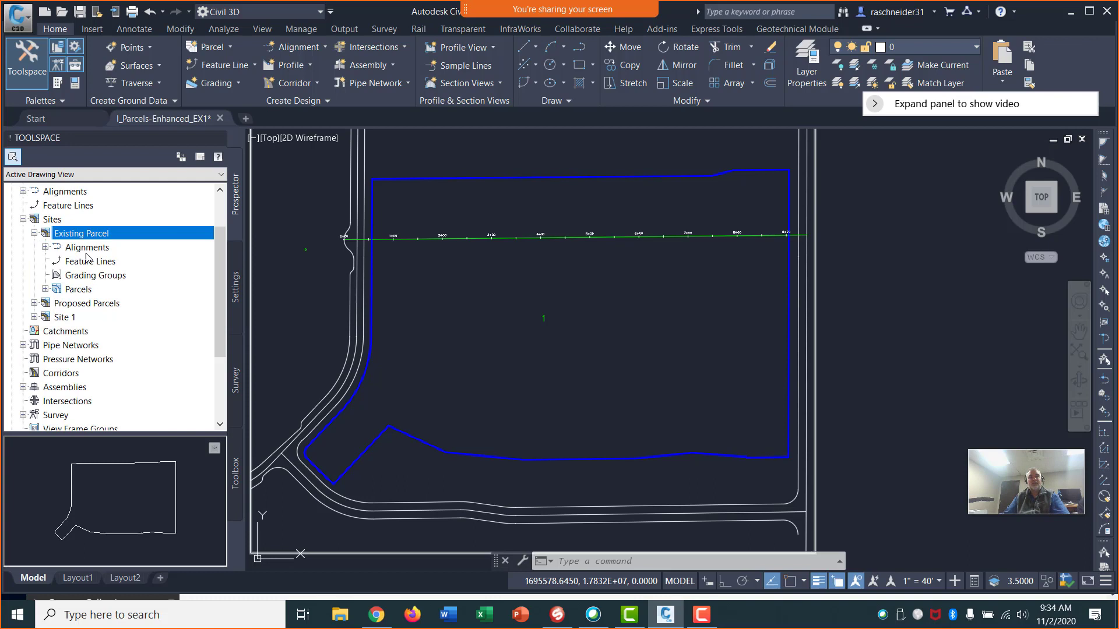
click(45, 290)
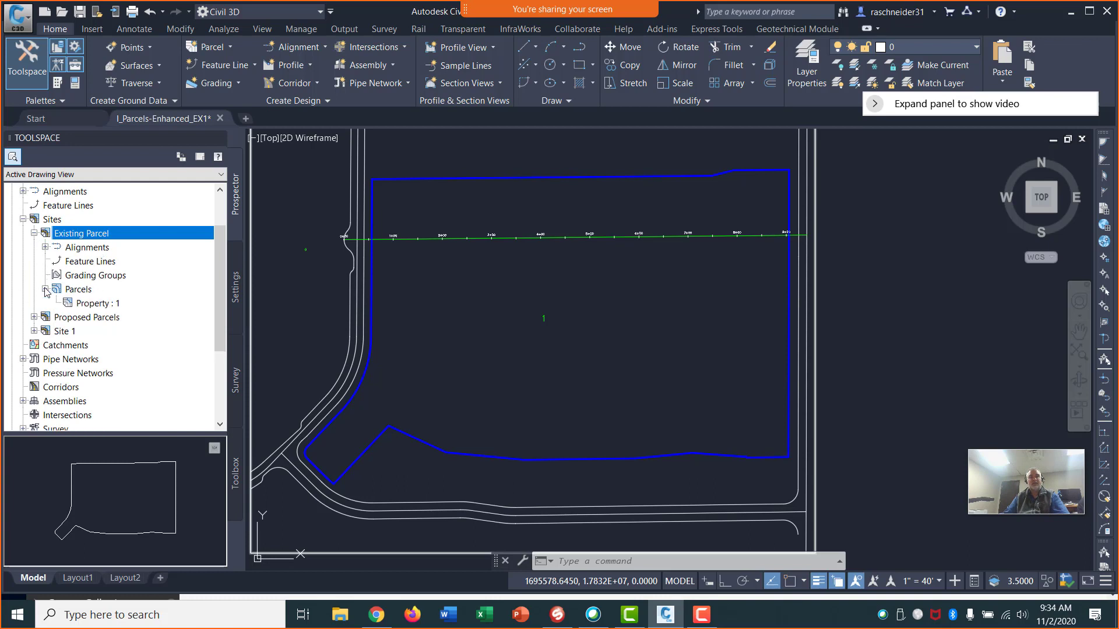
click(97, 304)
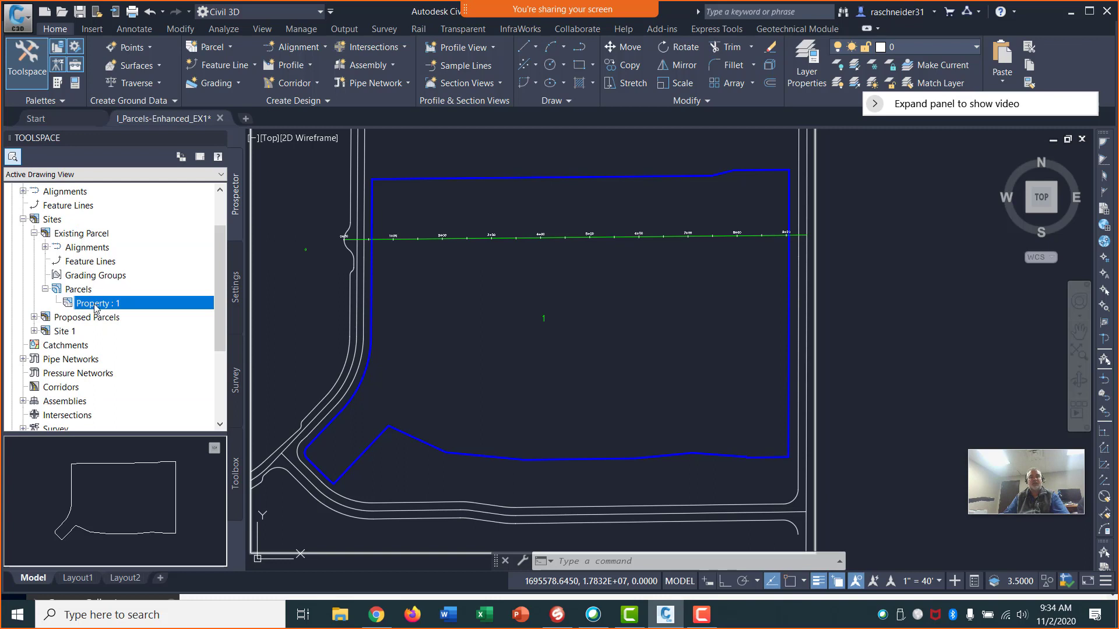
right_click(95, 307)
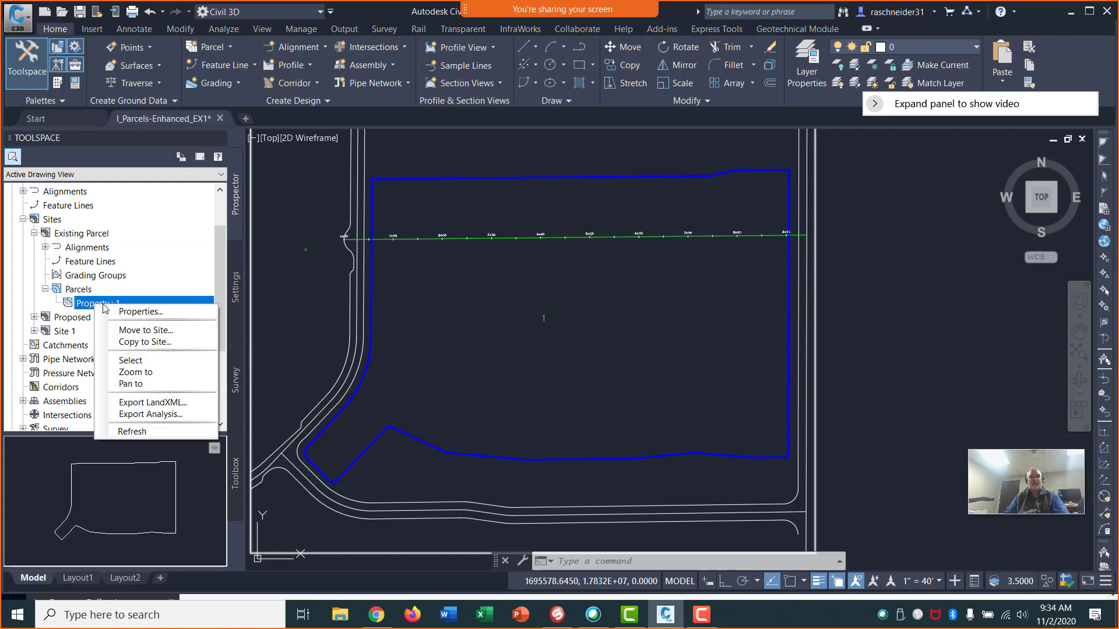
click(132, 310)
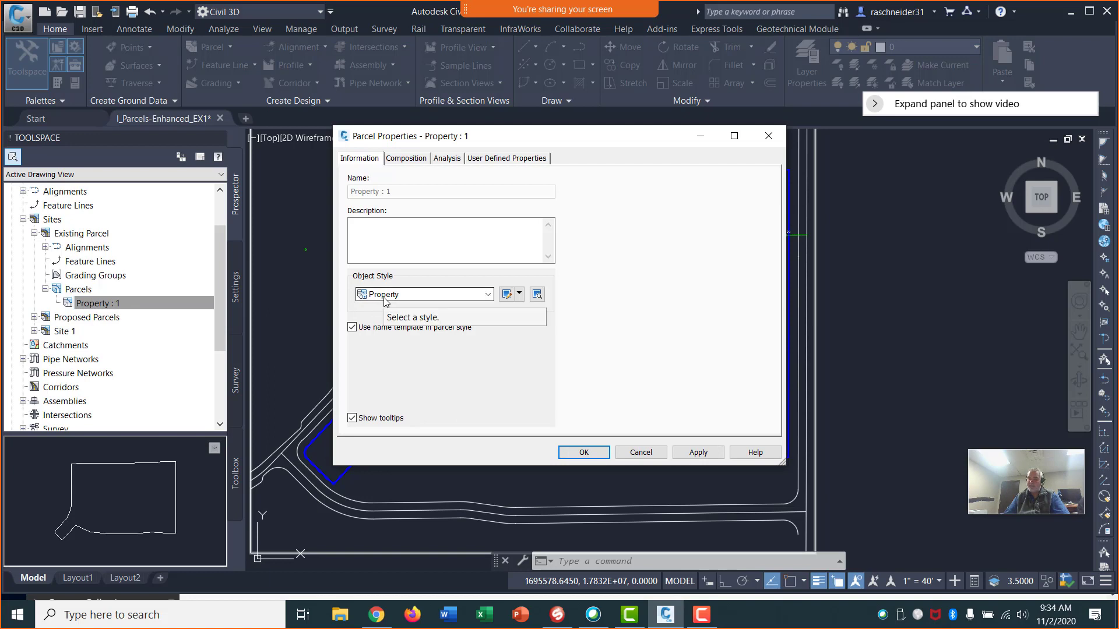
click(488, 296)
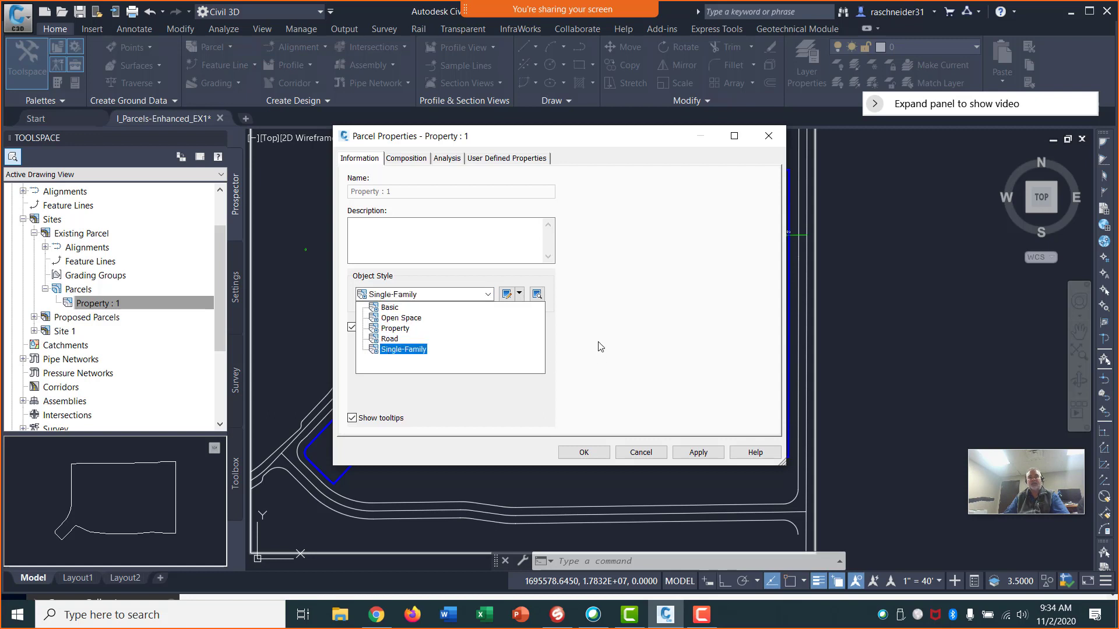
click(460, 294)
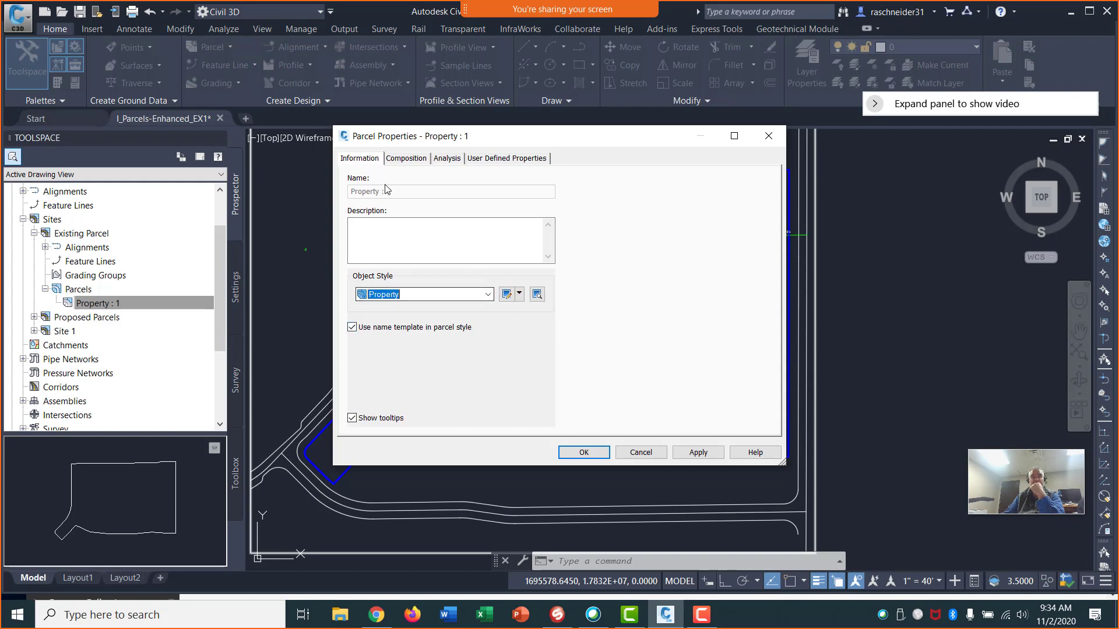
Copy the parcel's Property object style and name the copy _No_Display
click(518, 294)
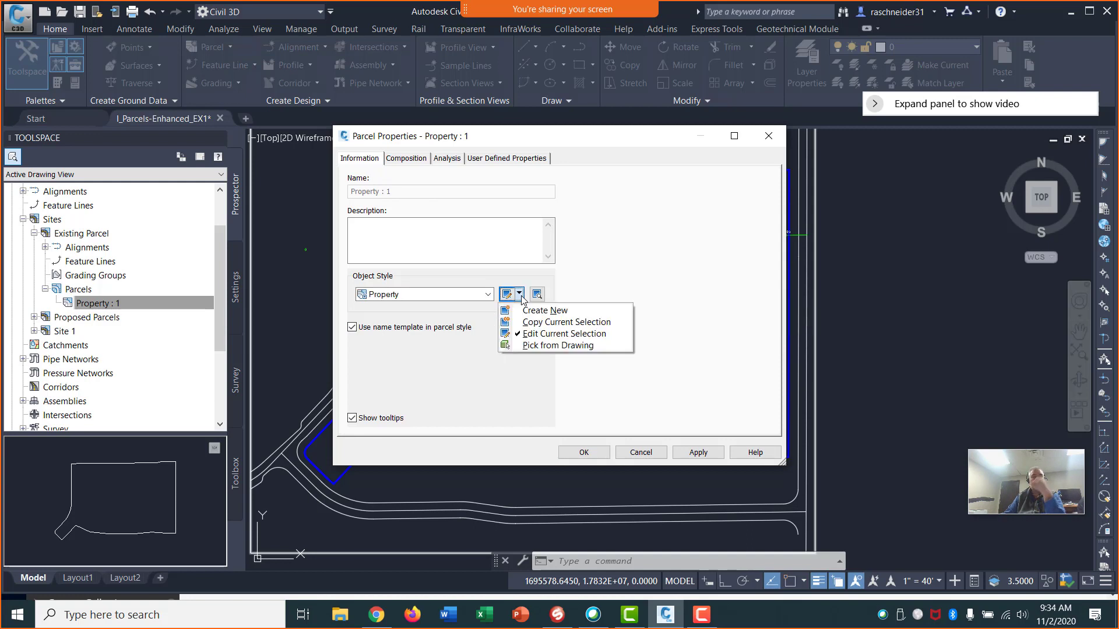
click(536, 322)
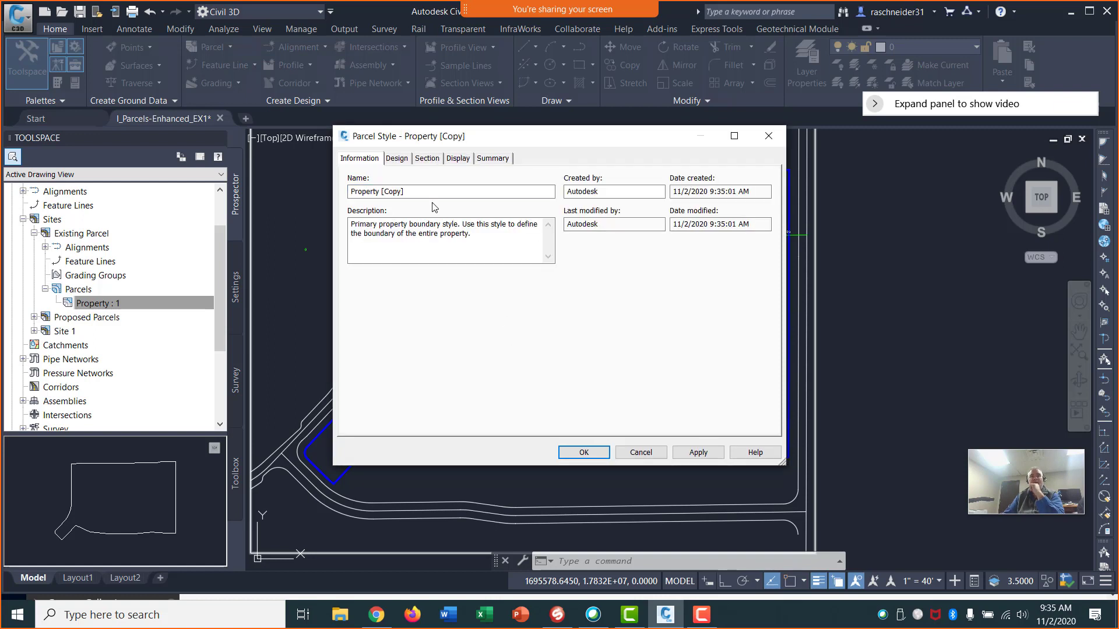
click(424, 191)
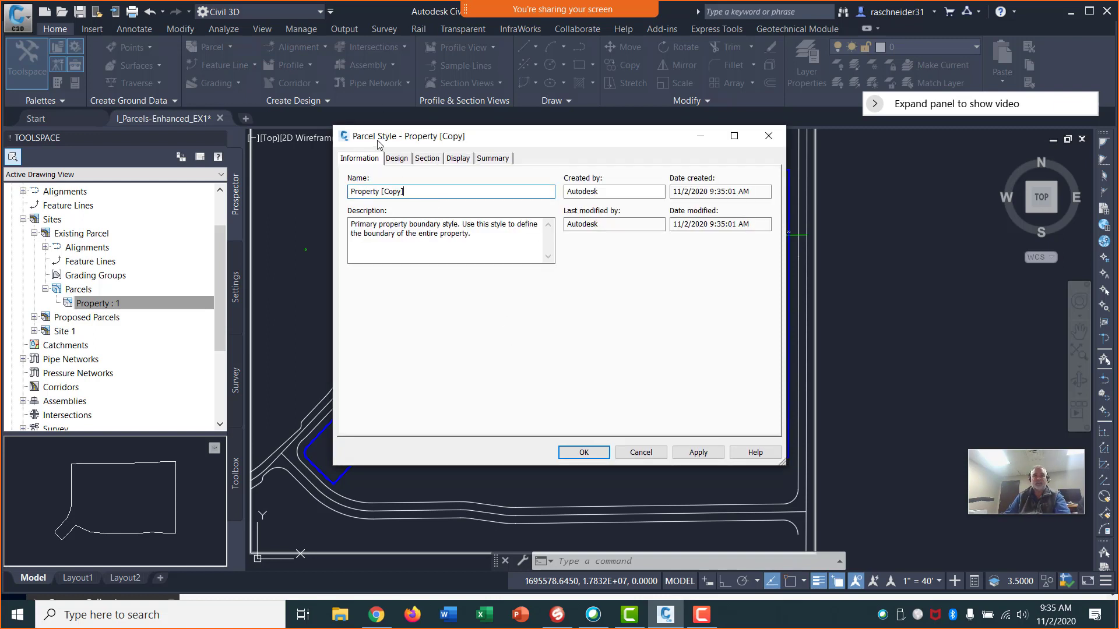
key(ctrl+a)
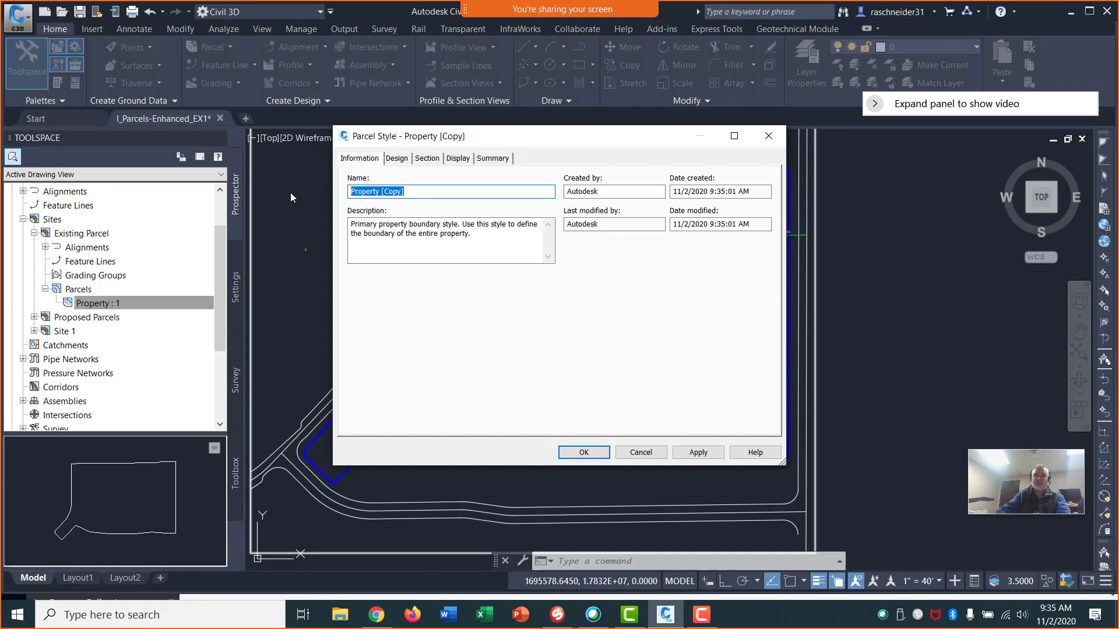
key(BackSpace)
text(_No)
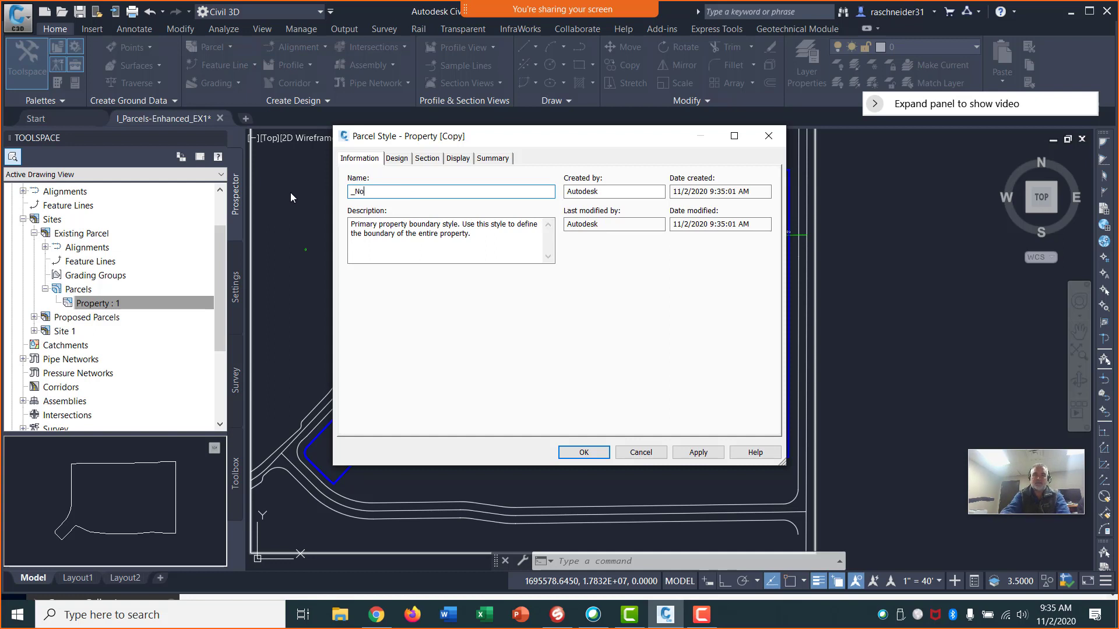
text(_Display)
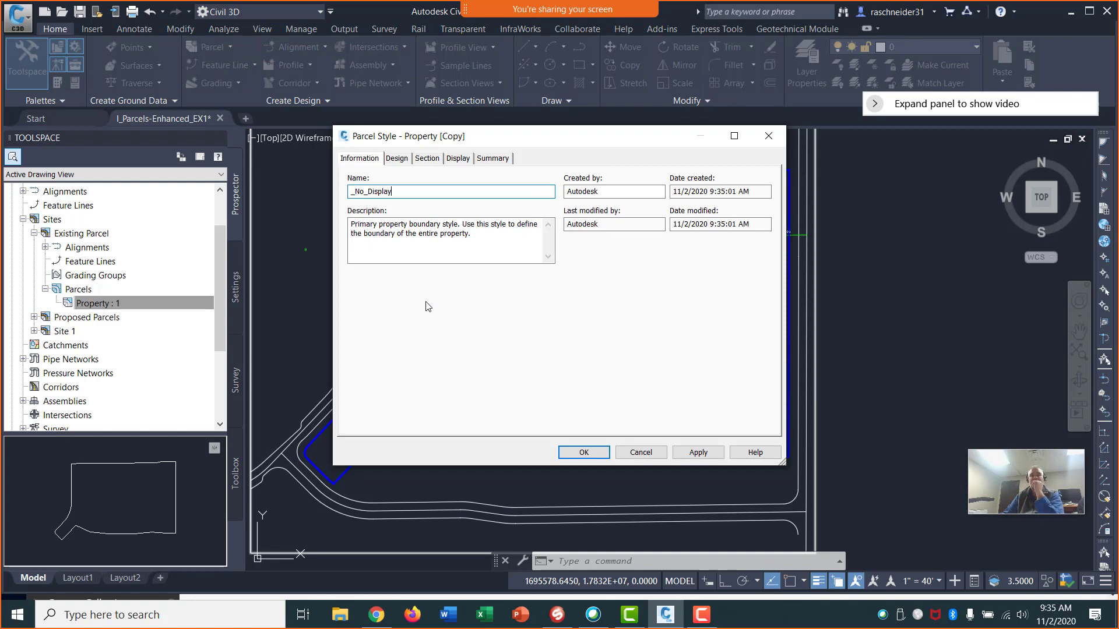
Review the new style's design and section settings and turn off Parcel Segments visibility for the Plan view direction
click(397, 159)
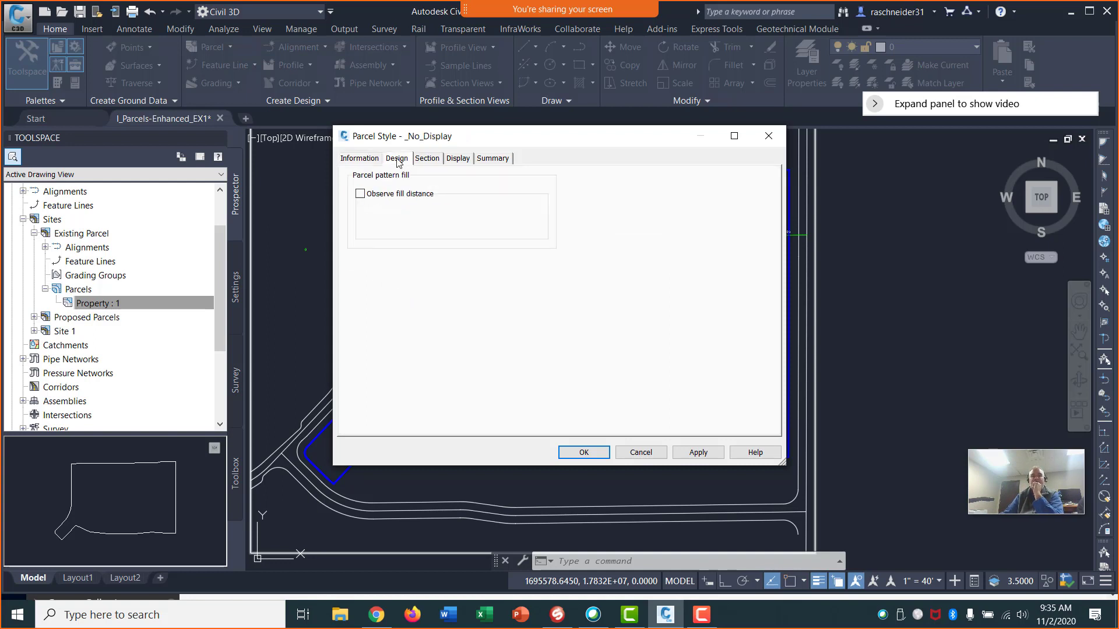
click(425, 159)
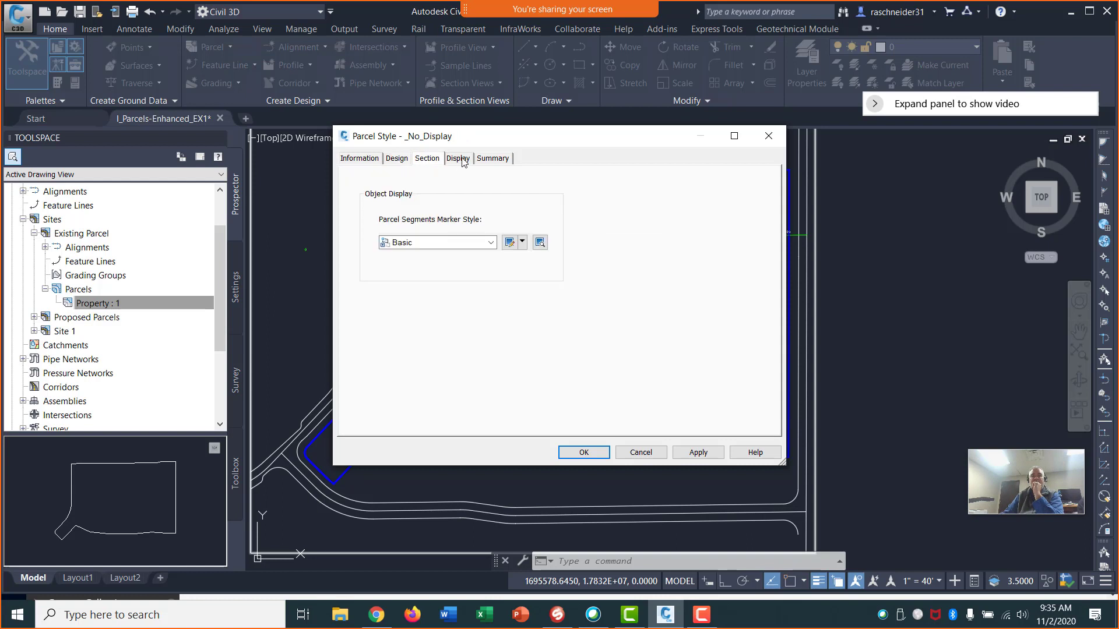
click(459, 159)
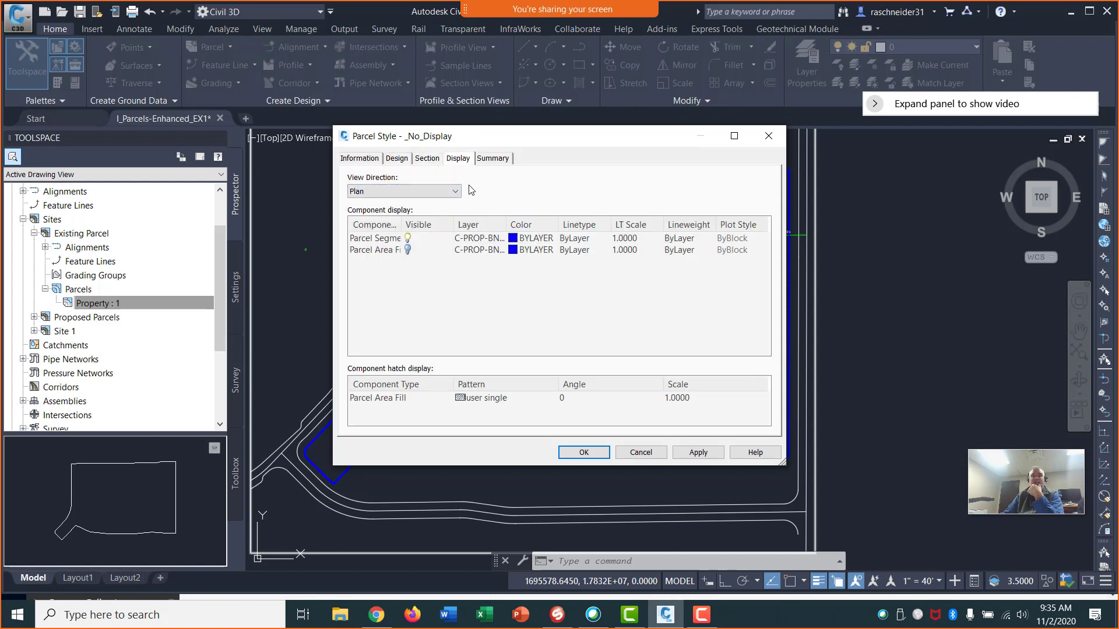
drag(402, 224, 433, 224)
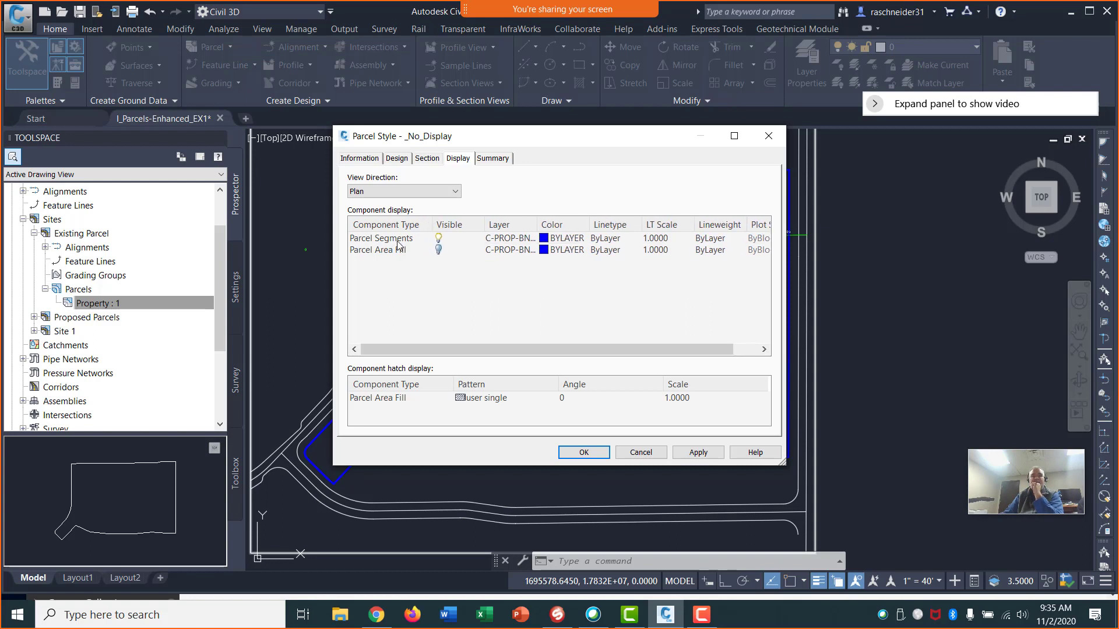
click(439, 239)
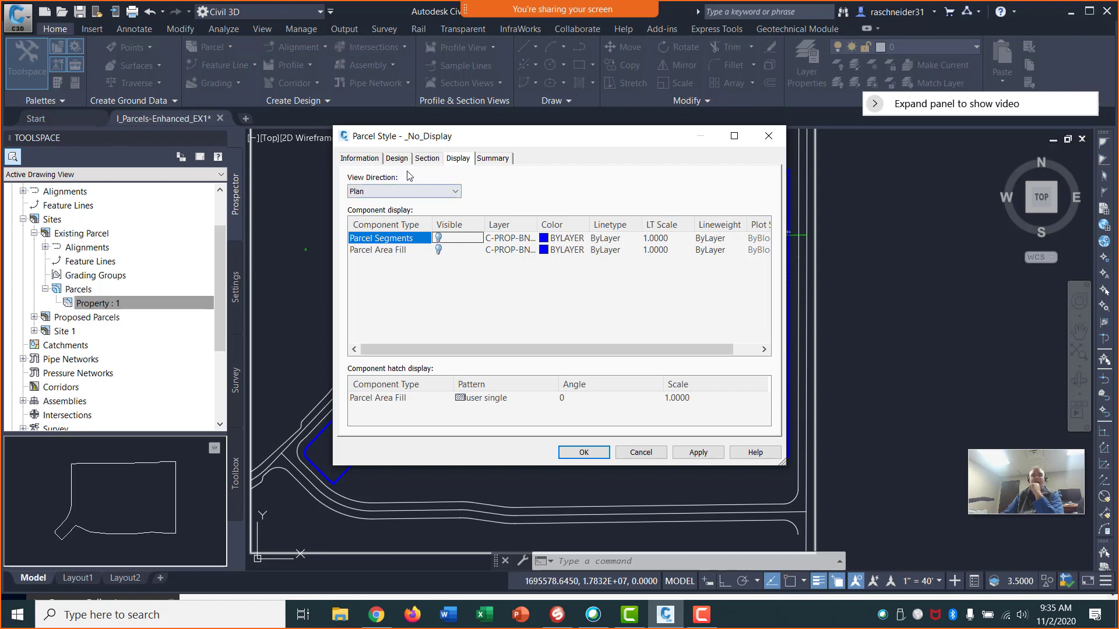
Turn off Parcel Segments visibility for the Model view direction and apply the _No_Display style to the existing parcel
click(454, 192)
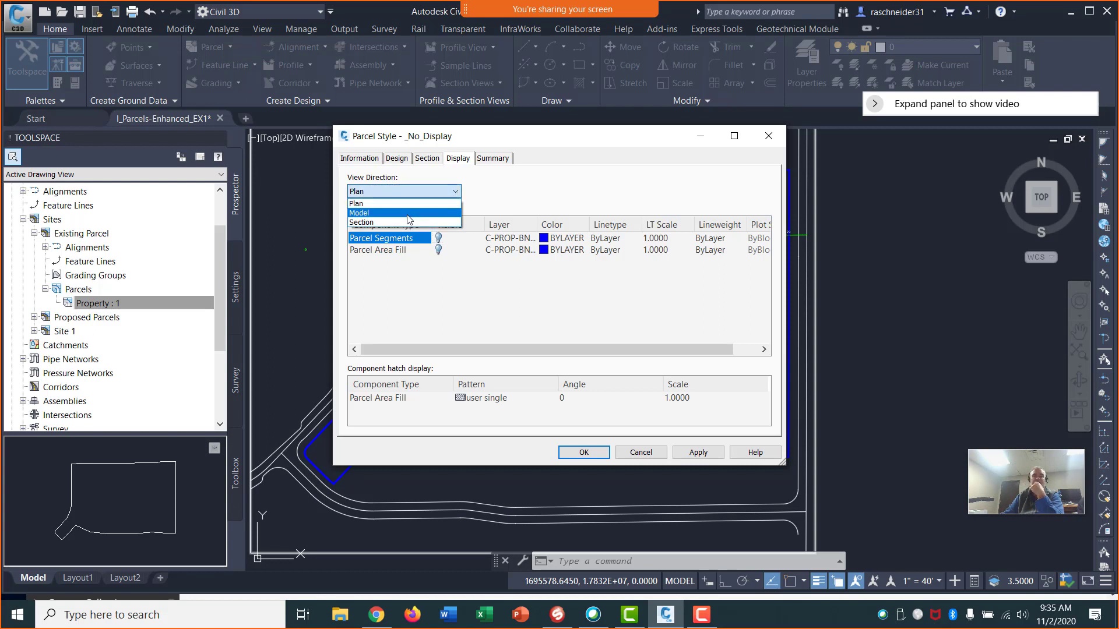
click(407, 214)
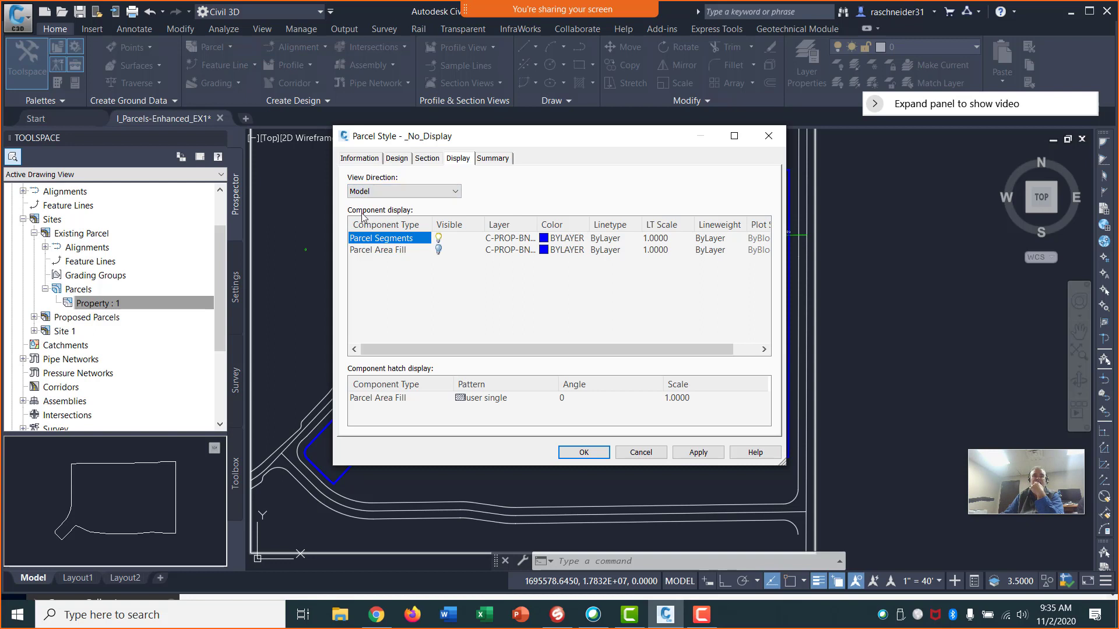
click(438, 238)
click(402, 192)
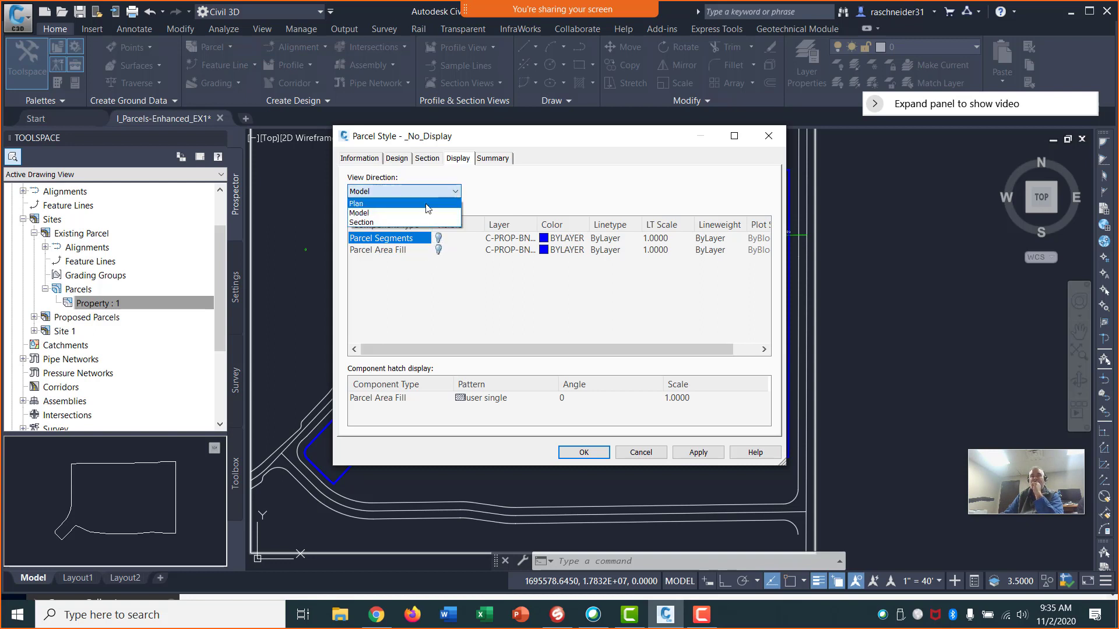
click(395, 204)
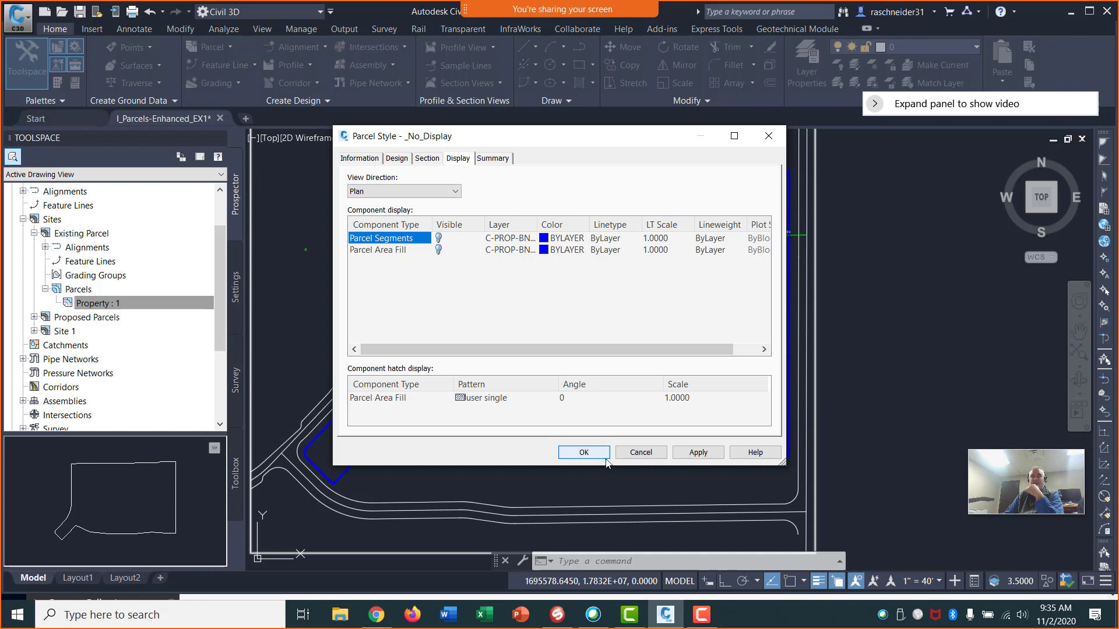
click(583, 453)
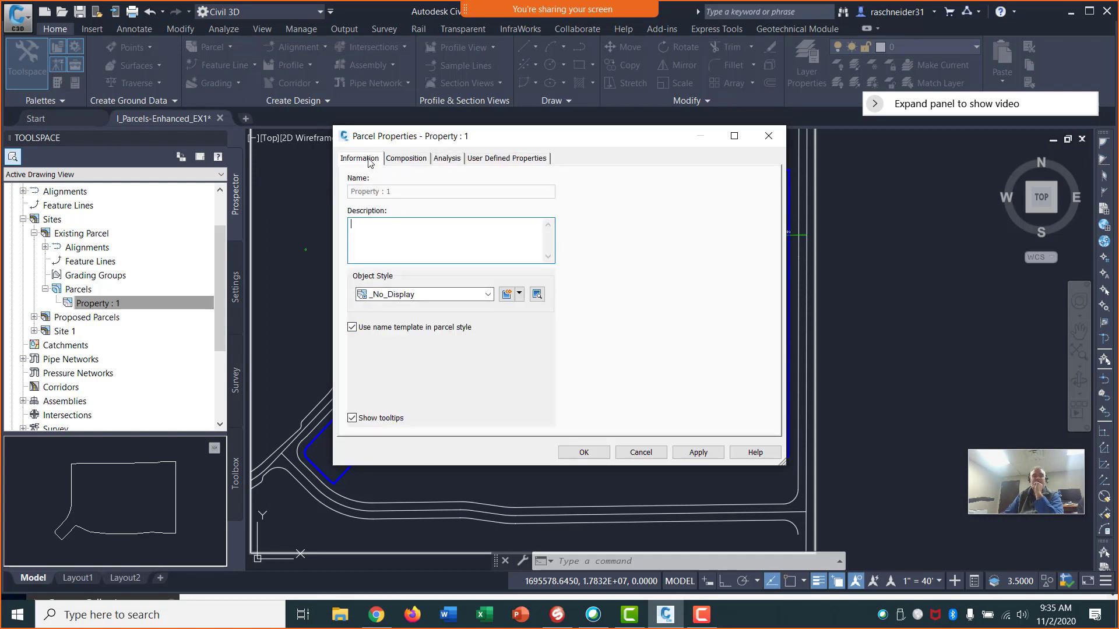
click(583, 453)
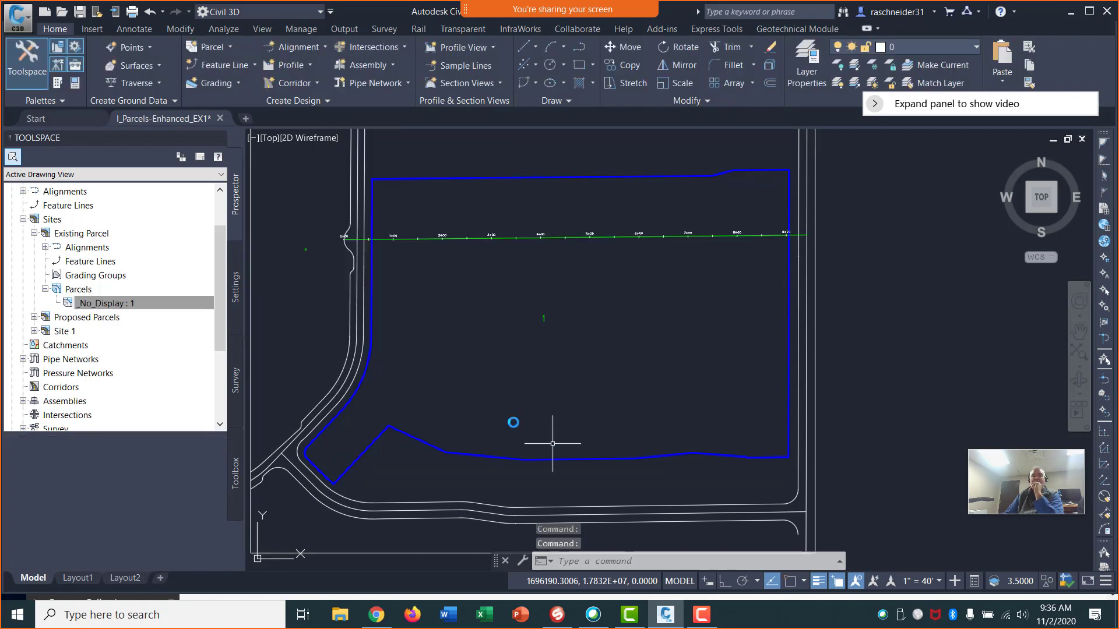
Check the display settings of the _No_Display style through the existing parcel's properties and close them without changes
click(93, 234)
click(111, 304)
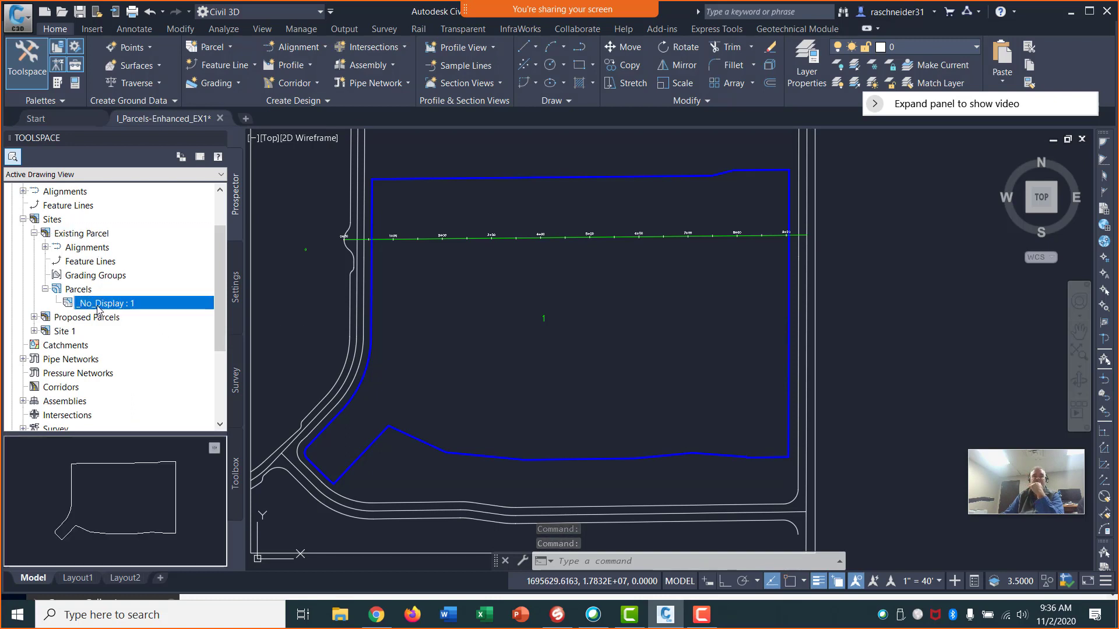
right_click(124, 305)
click(168, 315)
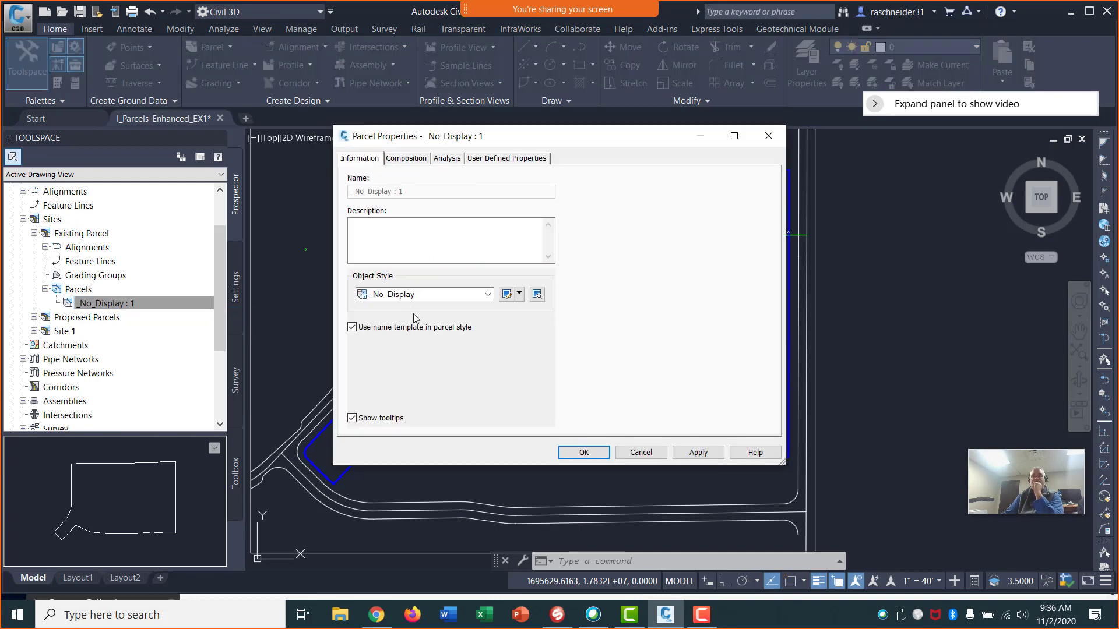
click(519, 294)
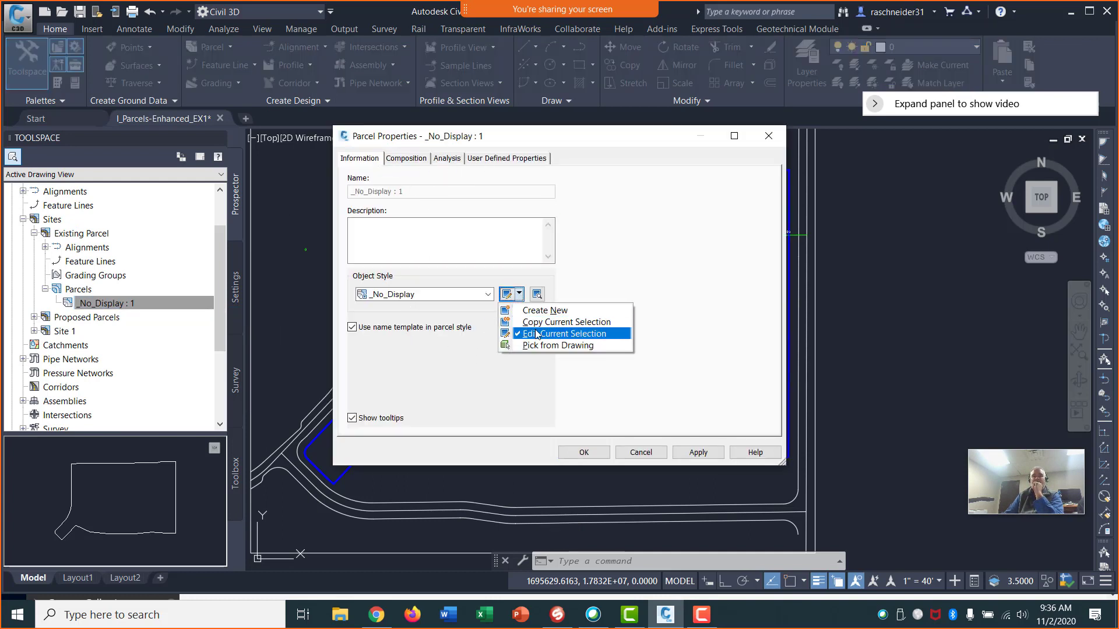
click(536, 334)
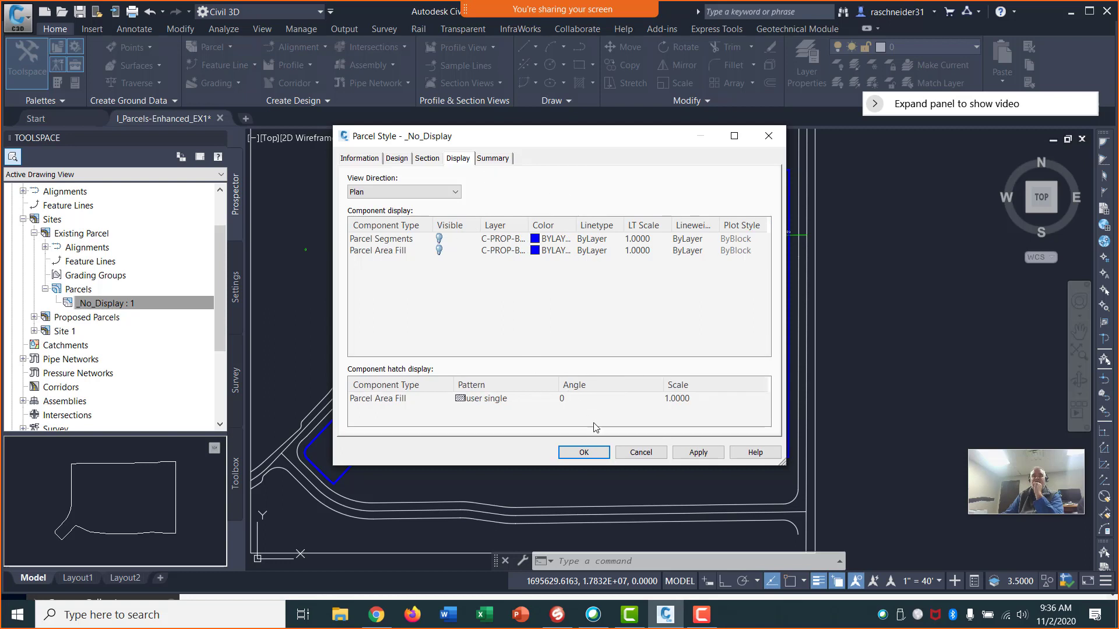
click(640, 453)
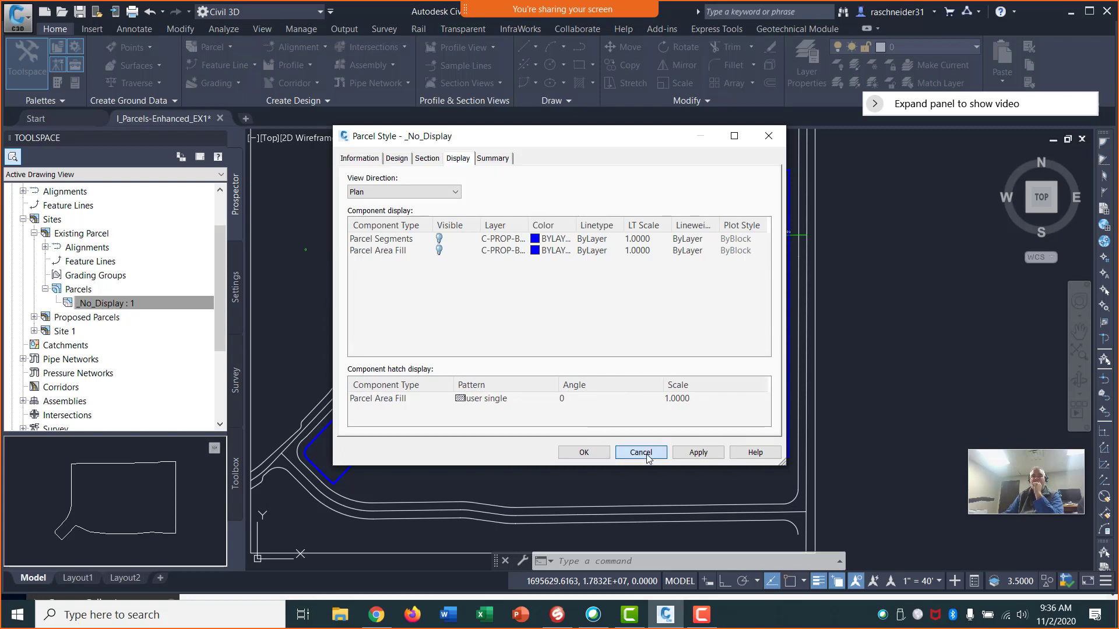
click(641, 453)
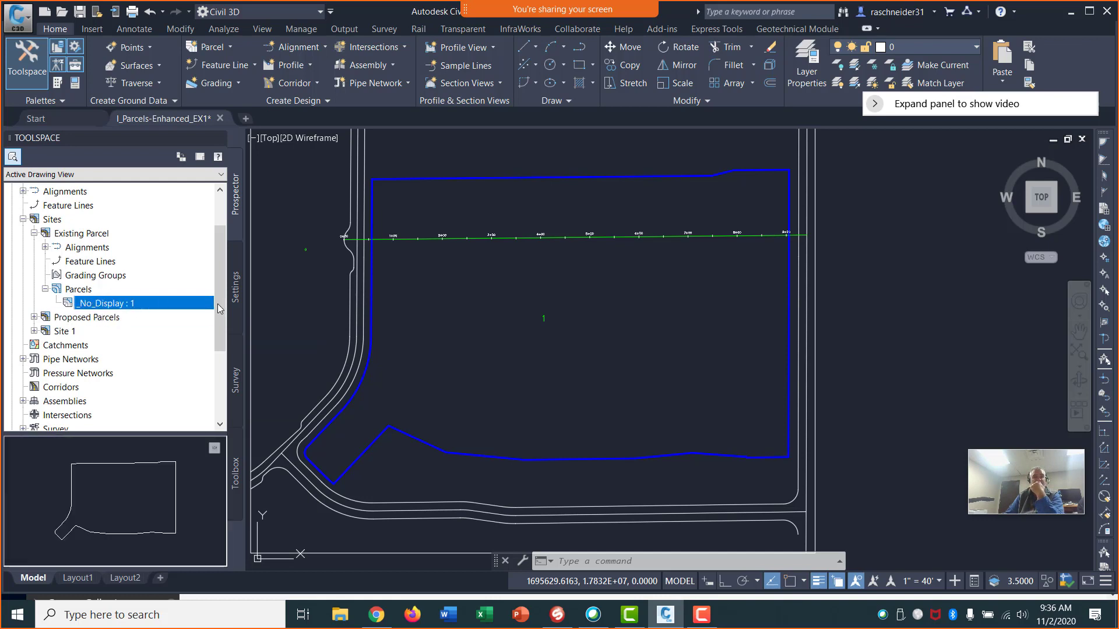
Expand the Proposed Parcels site, preview its Property : 1 parcel, and inspect the parcel boundary in the drawing
click(33, 317)
click(97, 387)
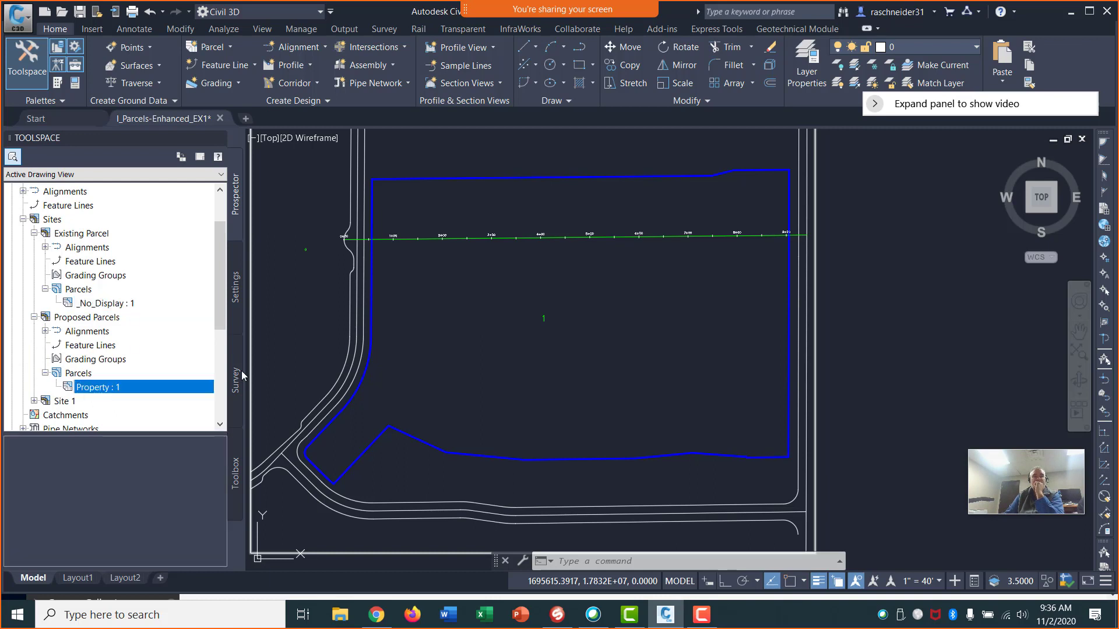
scroll(142, 373, down, 2)
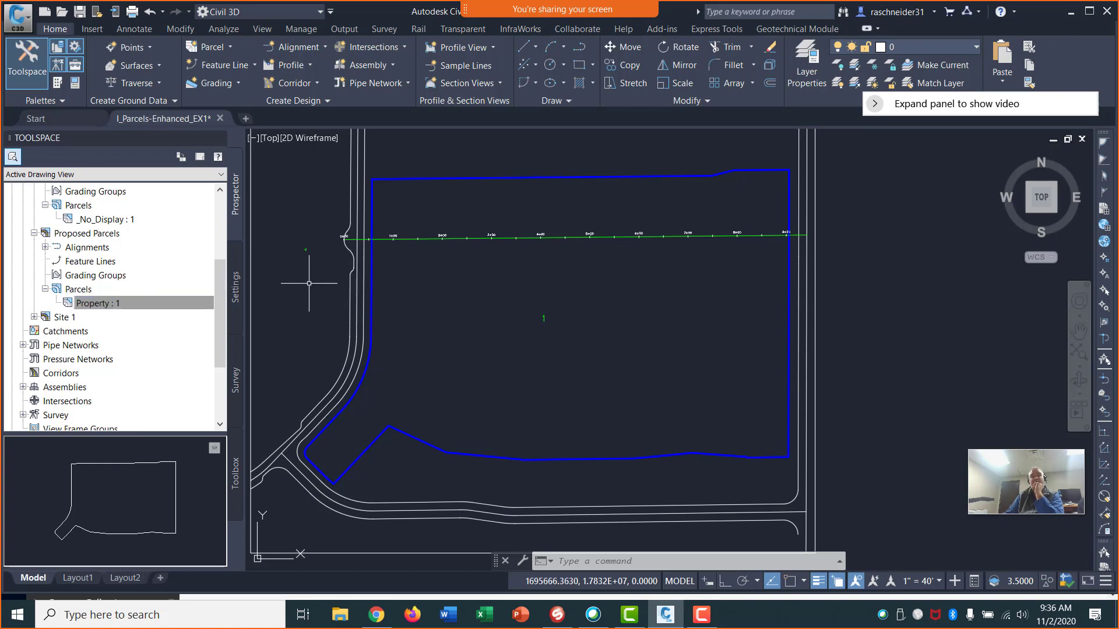
scroll(308, 284, up, 2)
scroll(511, 261, down, 2)
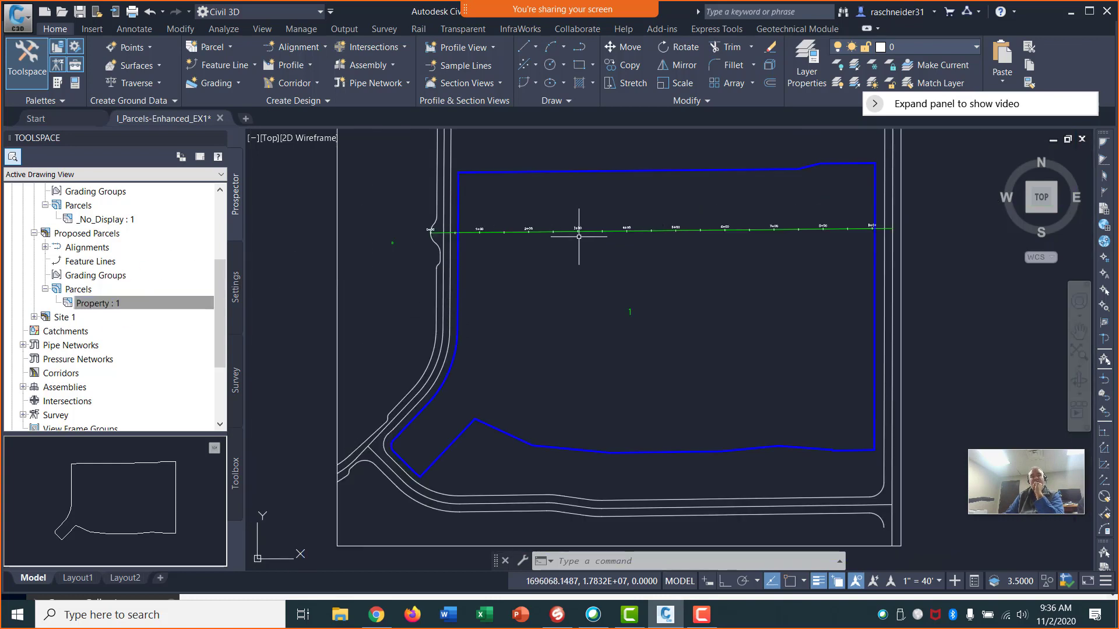
mouse_move(613, 230)
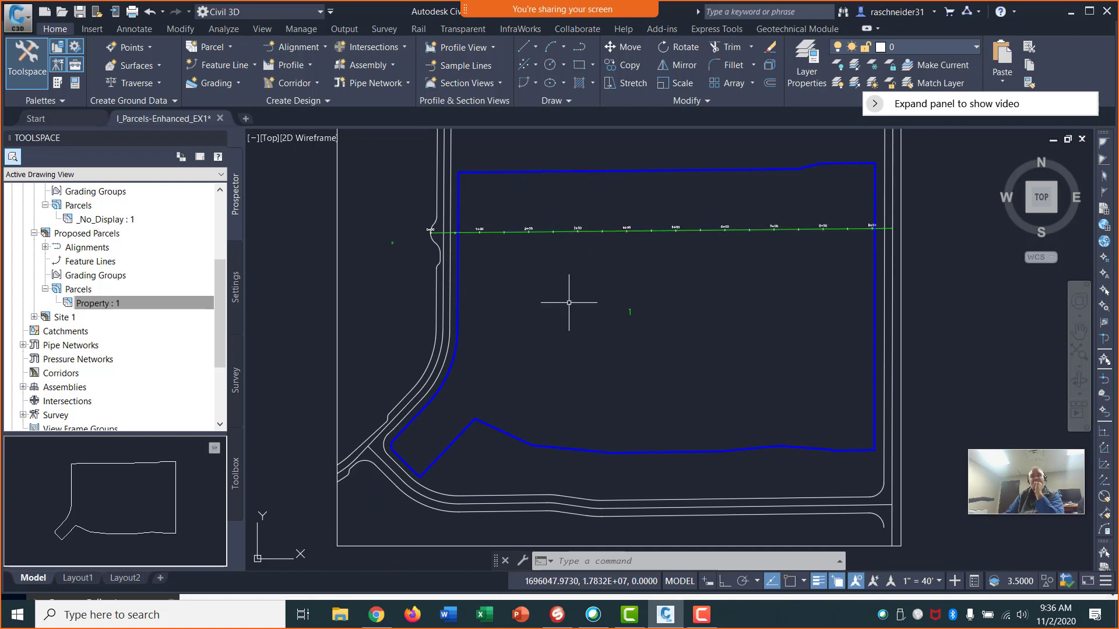
mouse_move(540, 317)
click(130, 310)
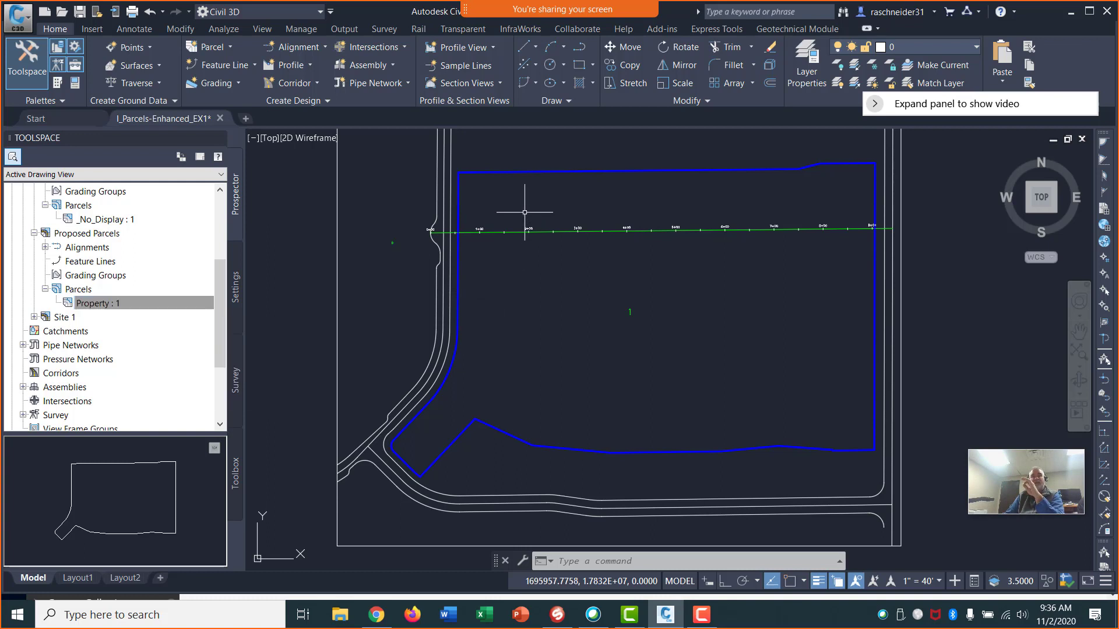
Move the Orchard Road centerline alignment to the Proposed Parcels site
scroll(223, 304, up, 1)
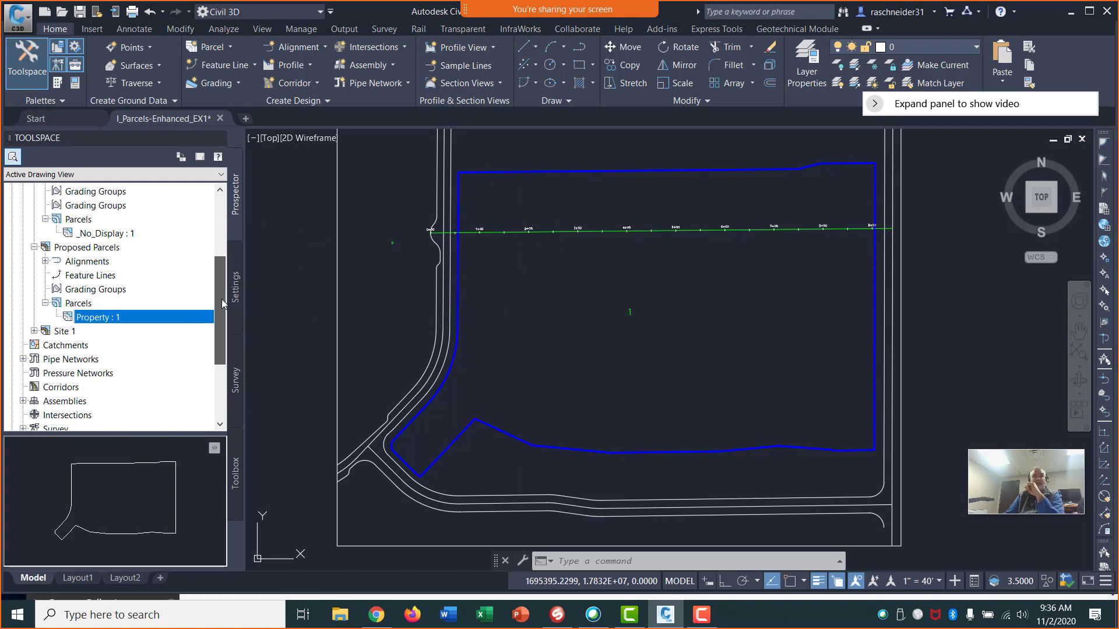
scroll(223, 304, up, 2)
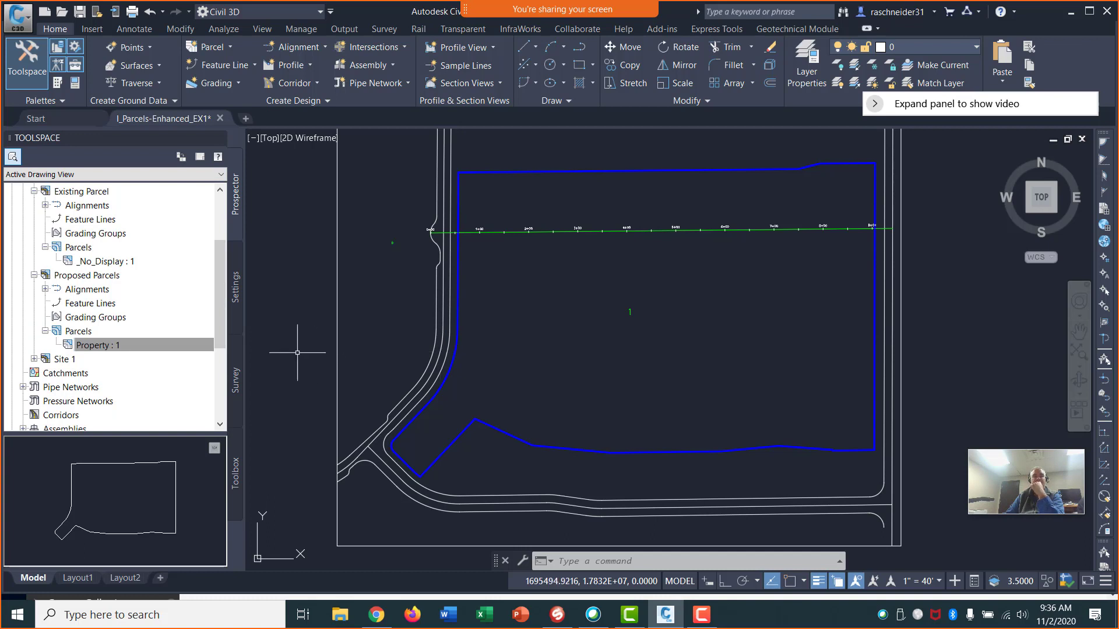
scroll(220, 298, up, 2)
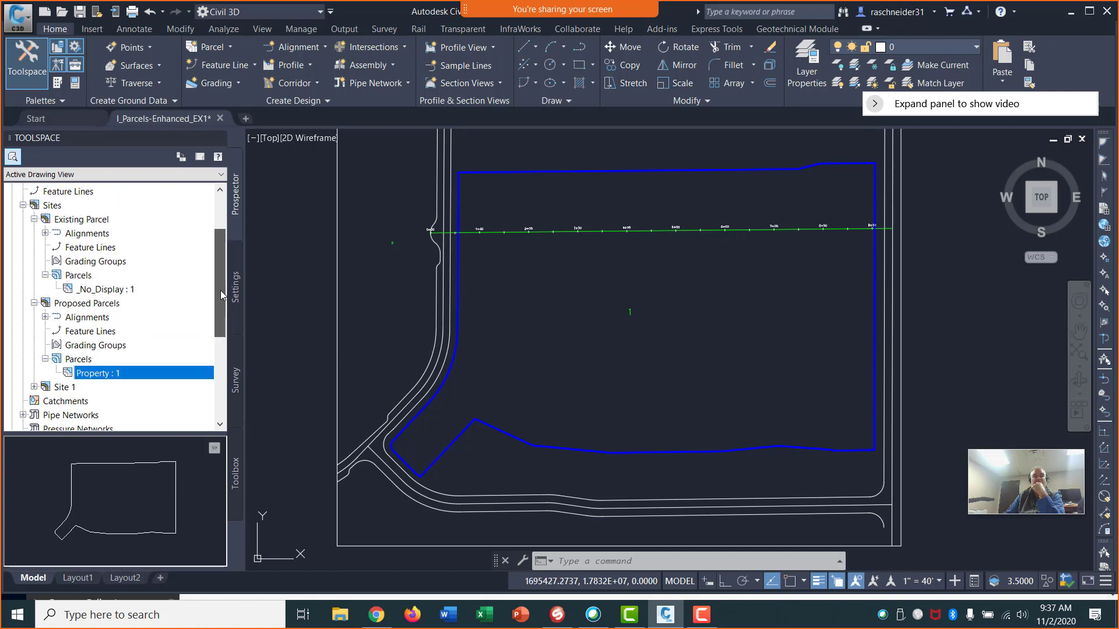
drag(220, 290, 220, 257)
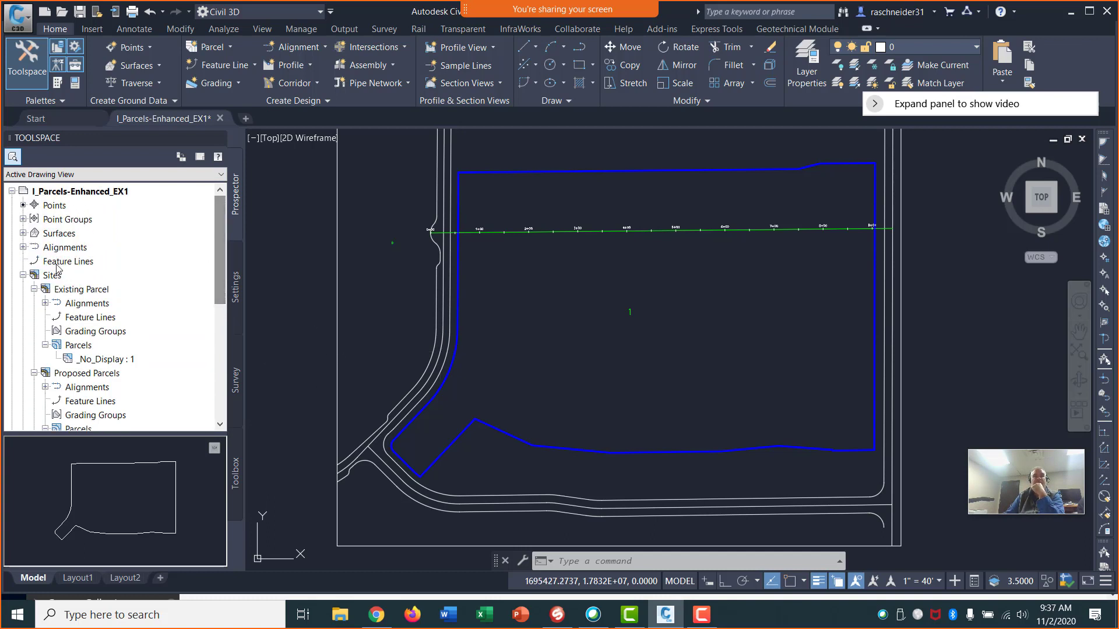
click(23, 247)
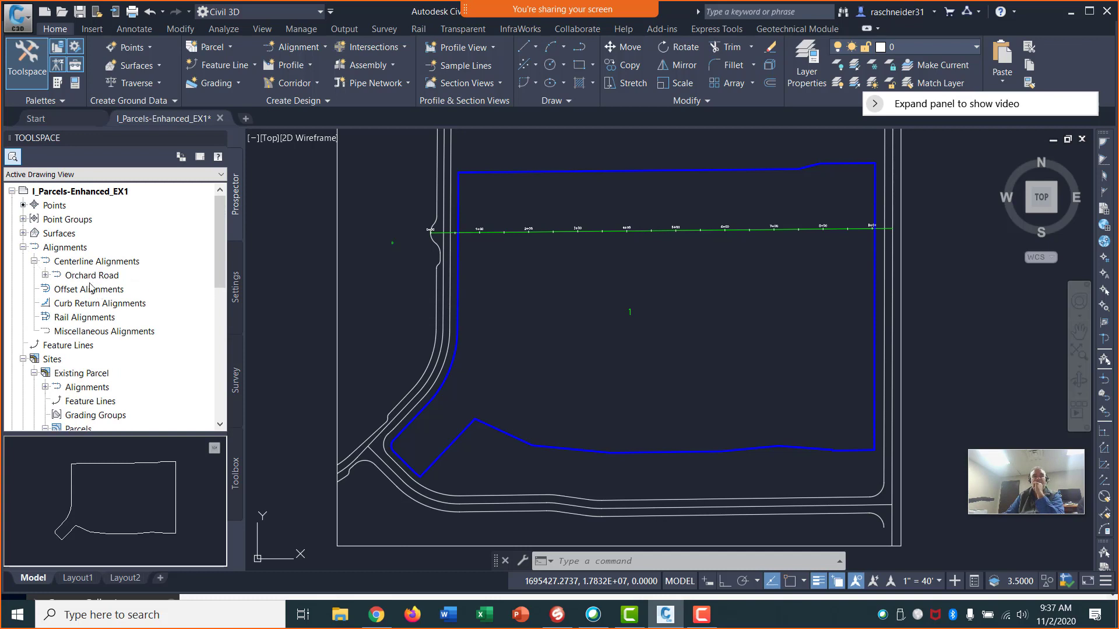
click(91, 276)
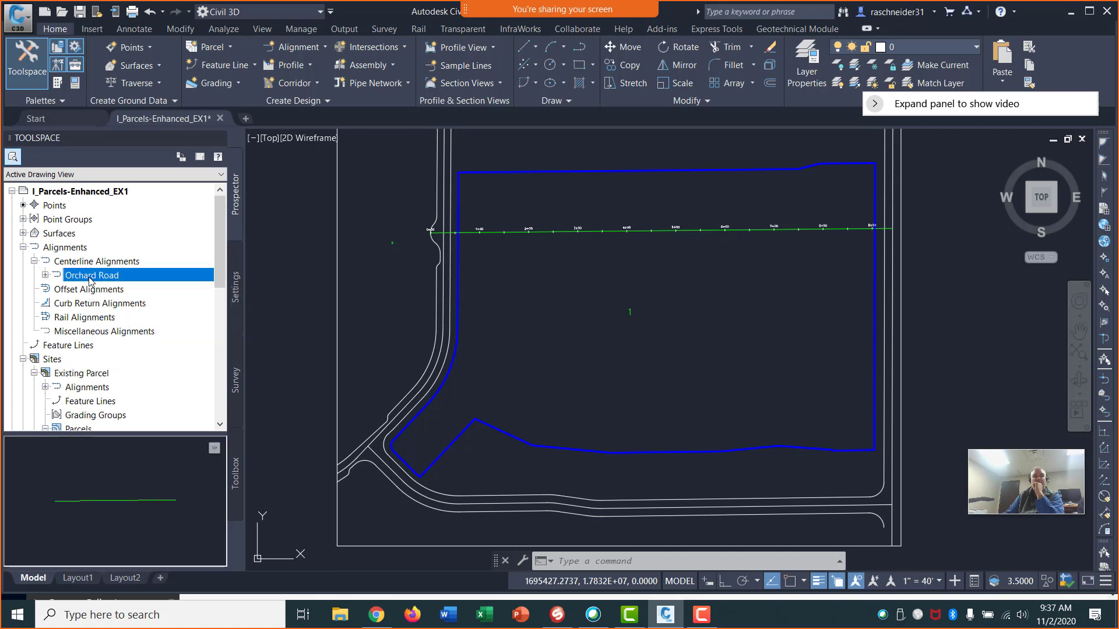
right_click(90, 282)
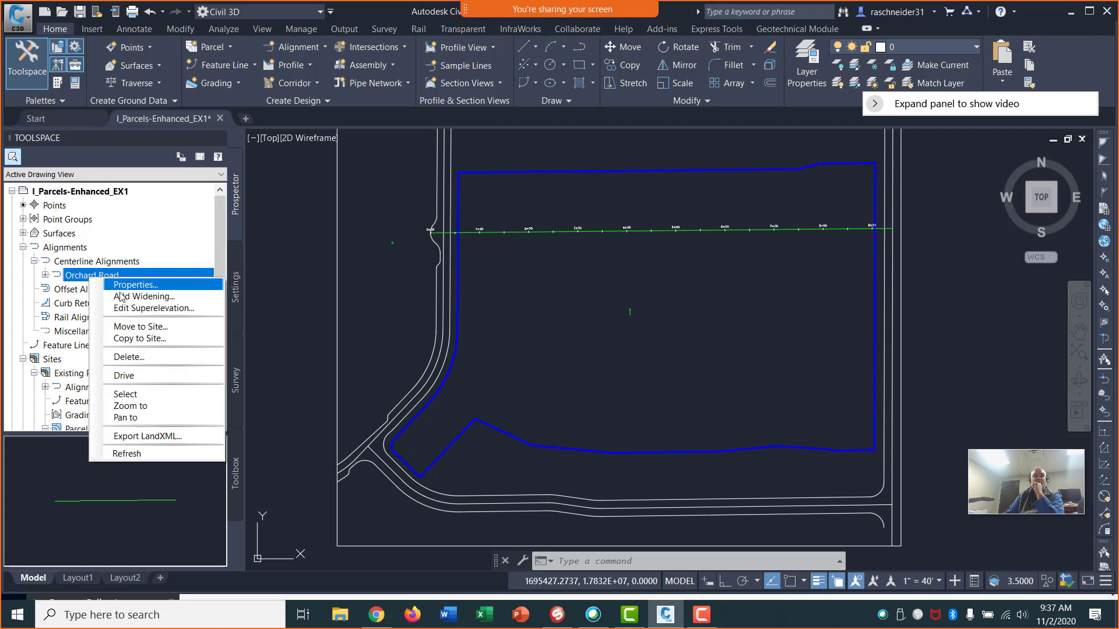
click(144, 327)
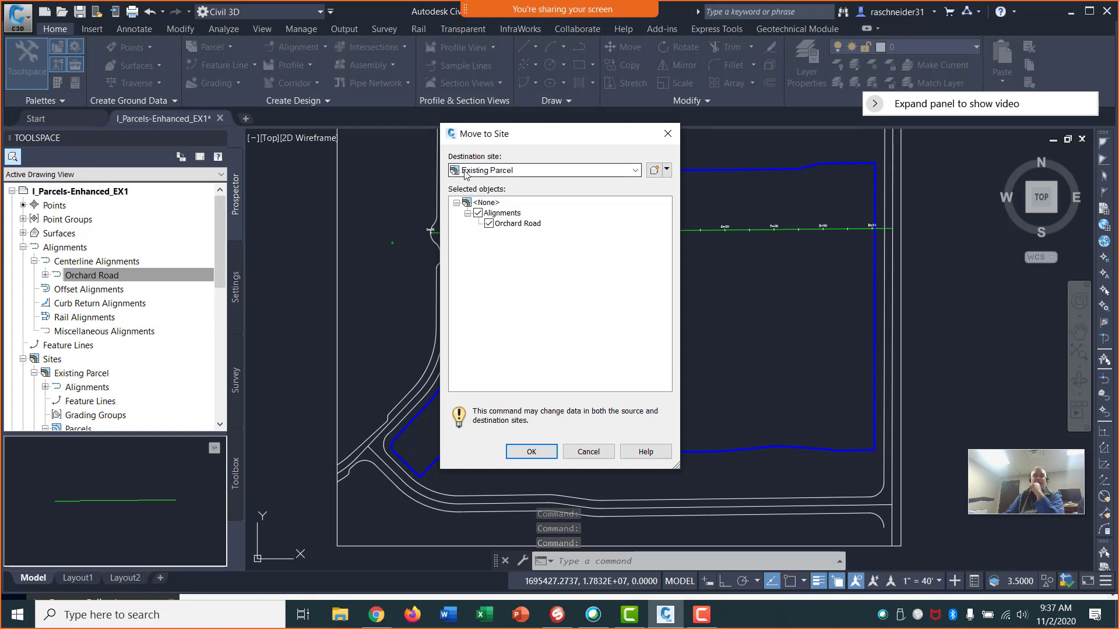
click(633, 170)
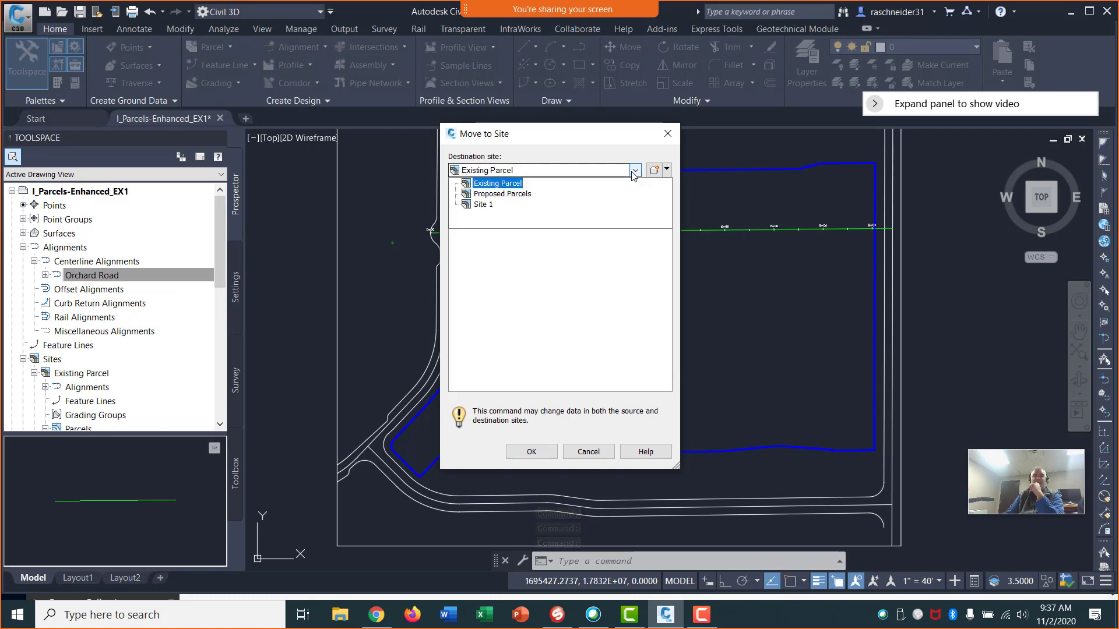
click(504, 194)
click(507, 194)
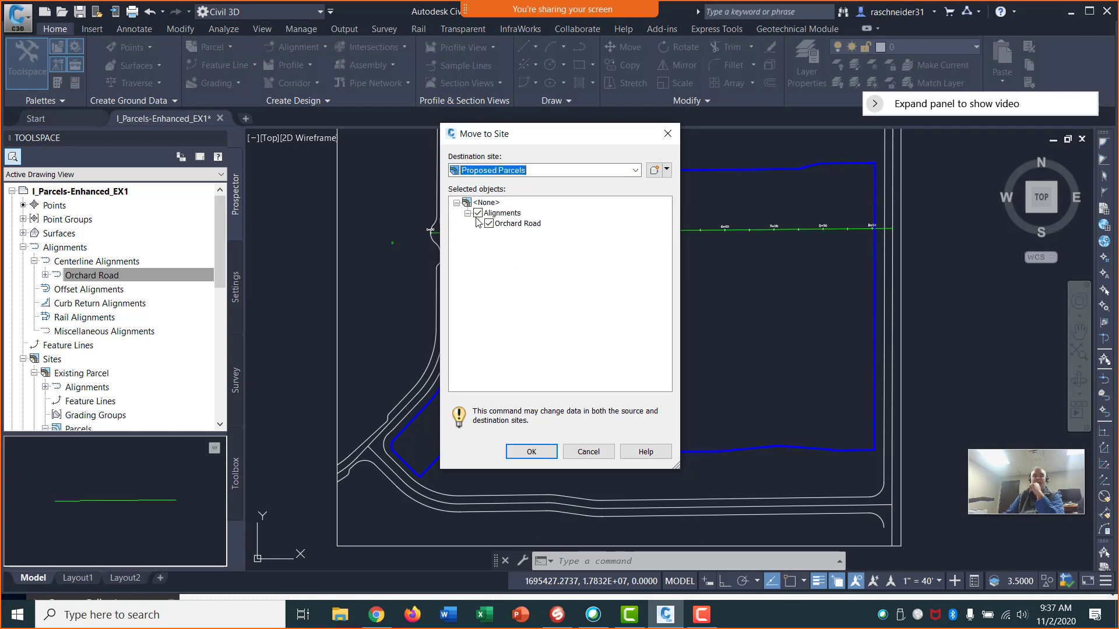
click(532, 452)
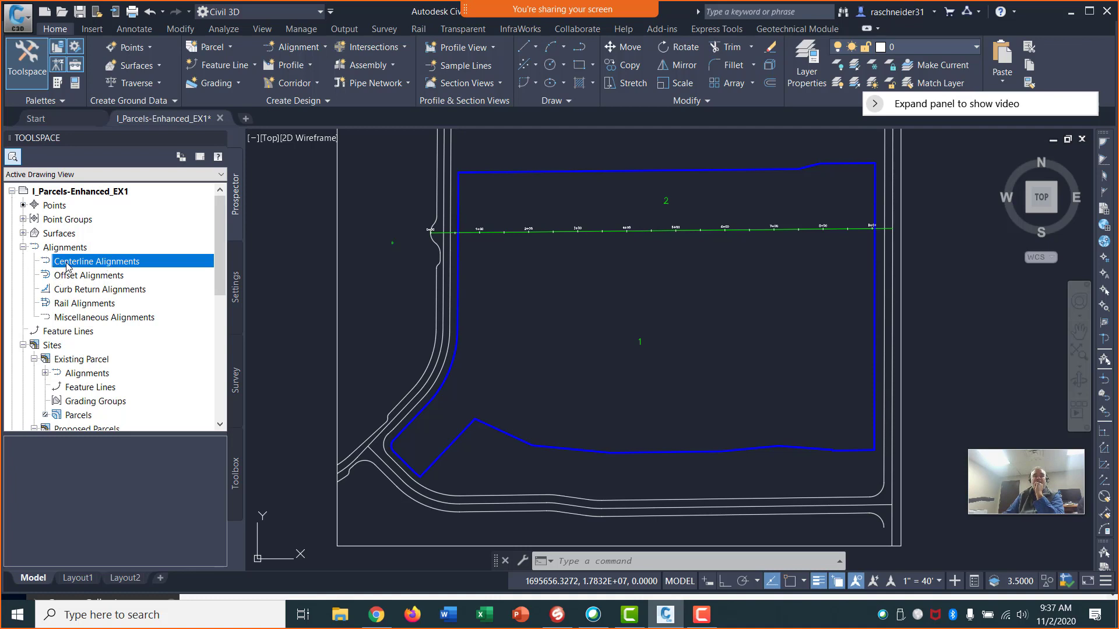
Collapse the drawing-level alignments and expand the Proposed Parcels site's centerline alignments to check for Orchard Road
click(22, 248)
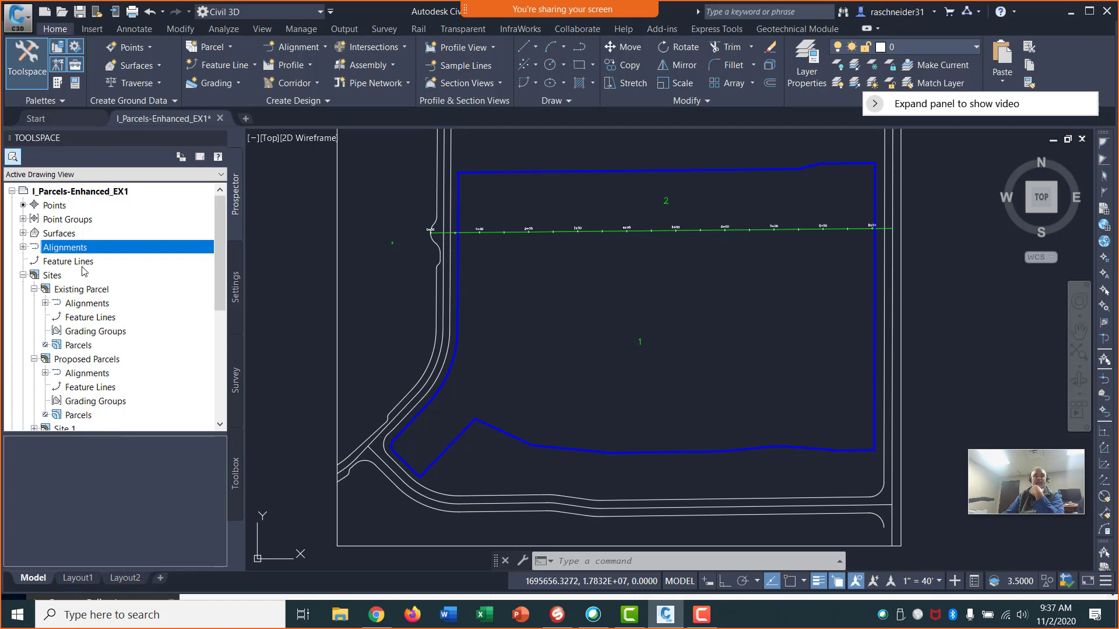
scroll(85, 271, down, 2)
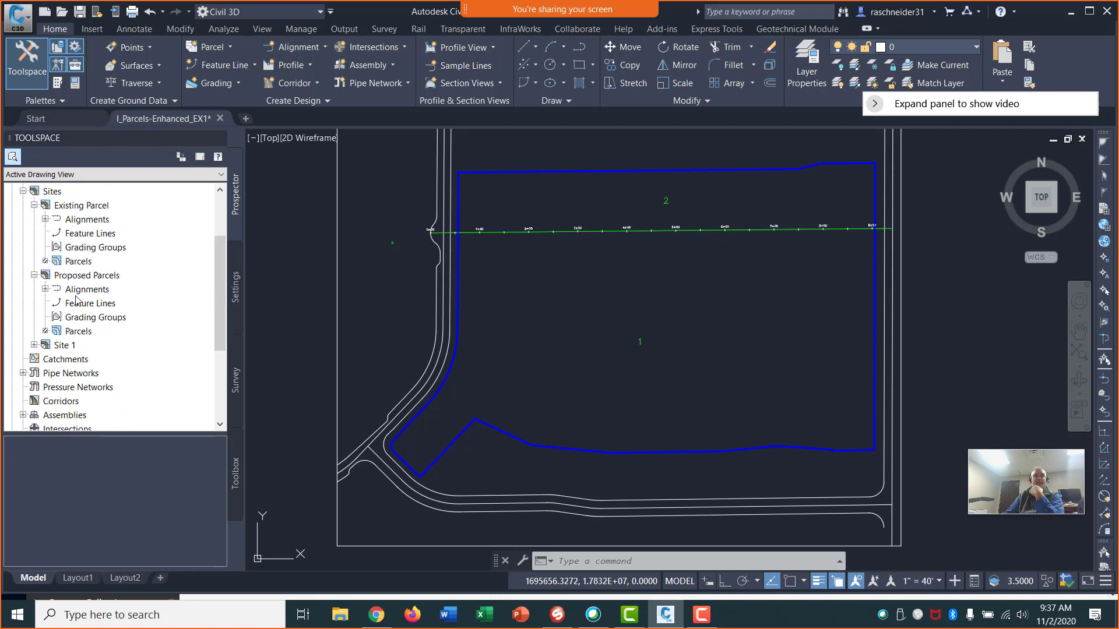
click(45, 289)
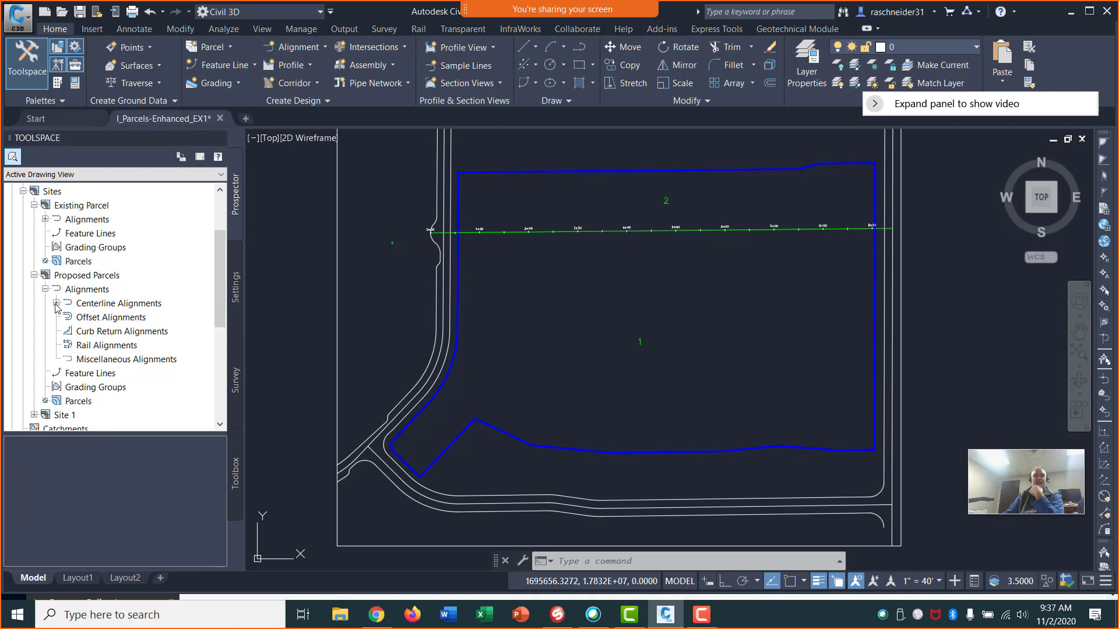
click(56, 303)
mouse_move(121, 324)
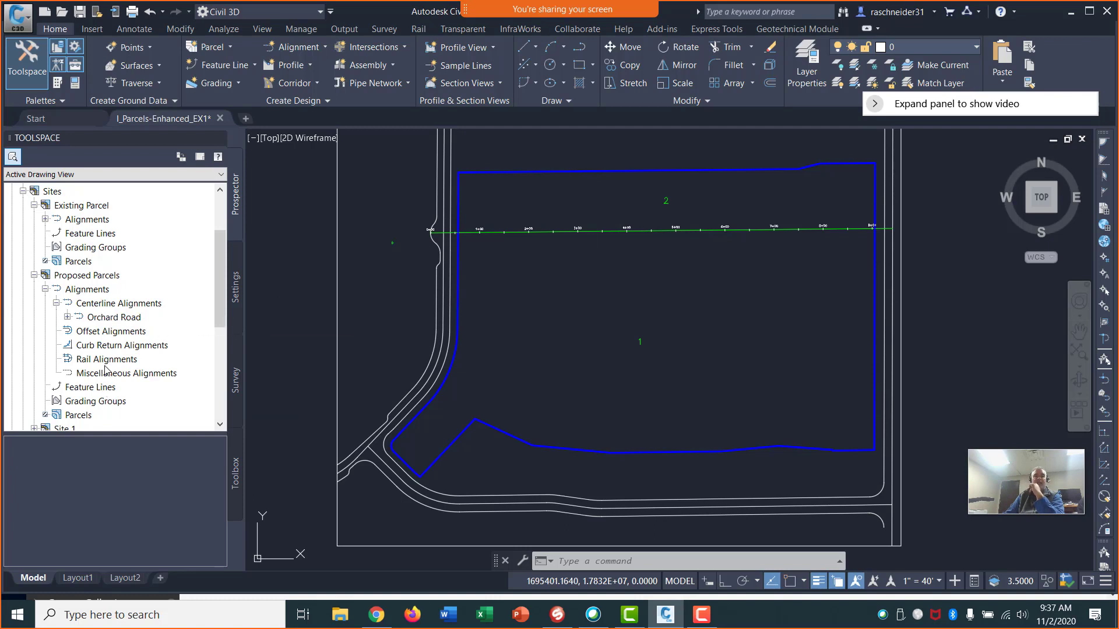
Refresh the Proposed Parcels site's parcel list and preview parcels Property : 1 and Property : 2
scroll(105, 370, down, 1)
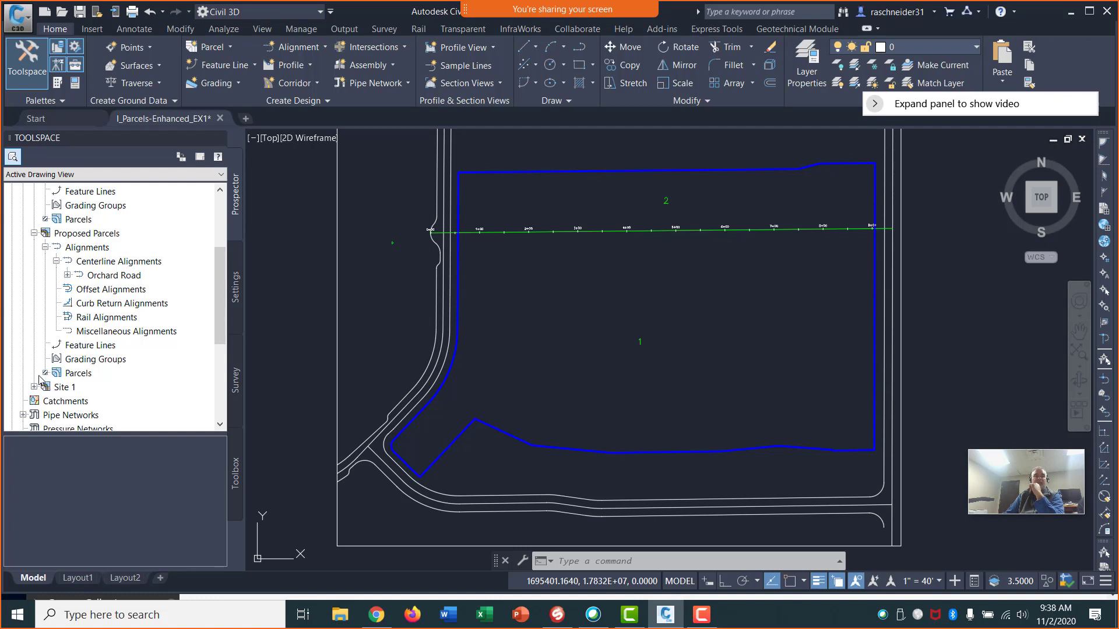
right_click(81, 374)
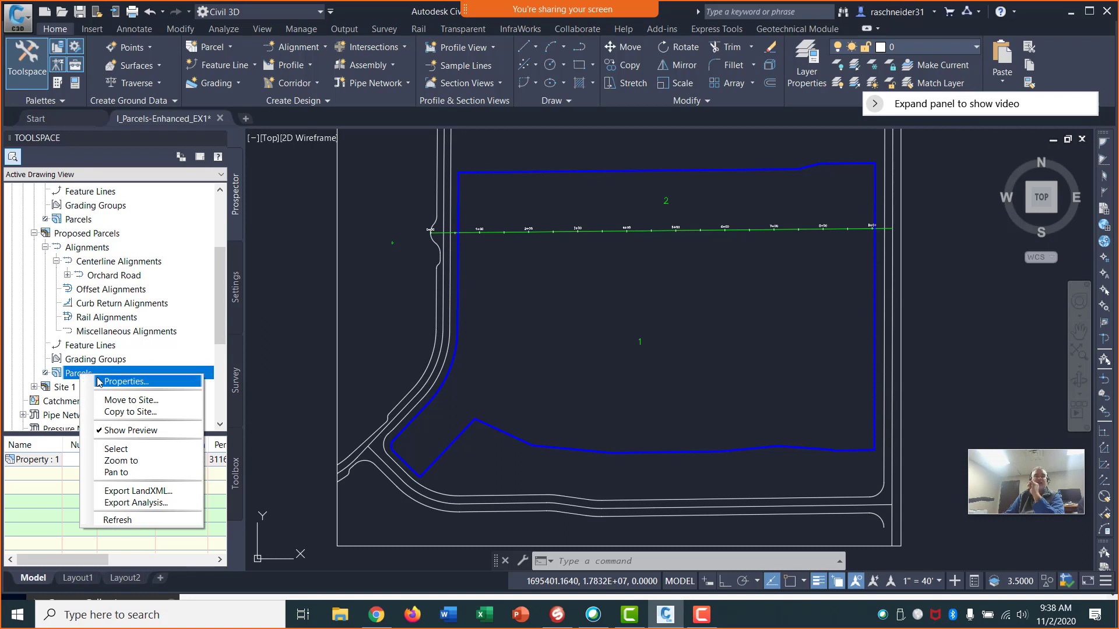
click(117, 520)
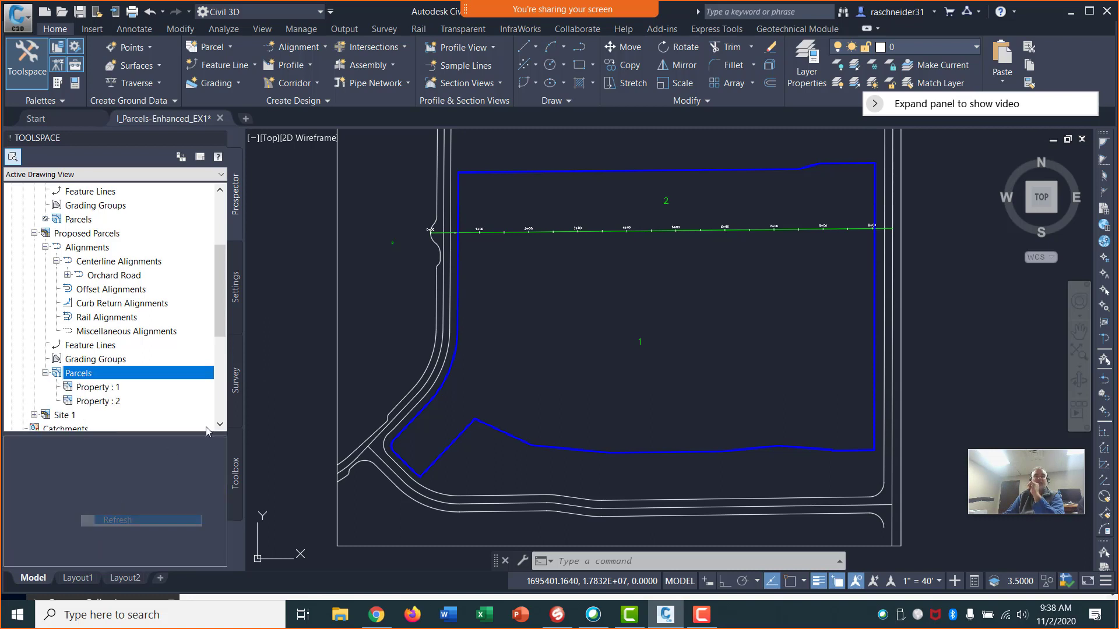
drag(217, 303, 217, 324)
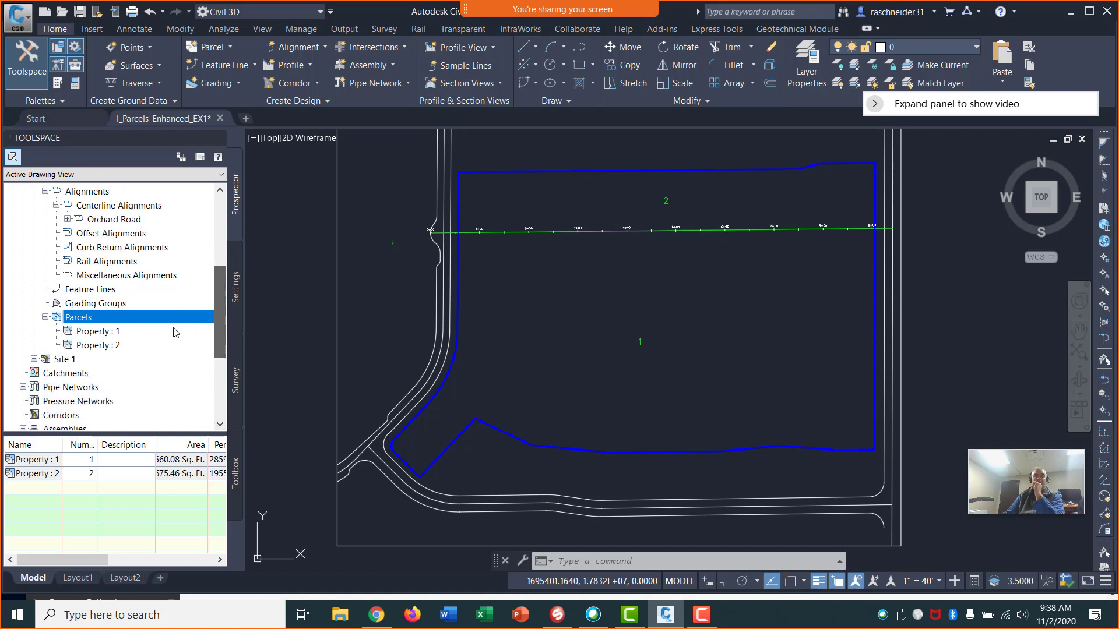
click(120, 335)
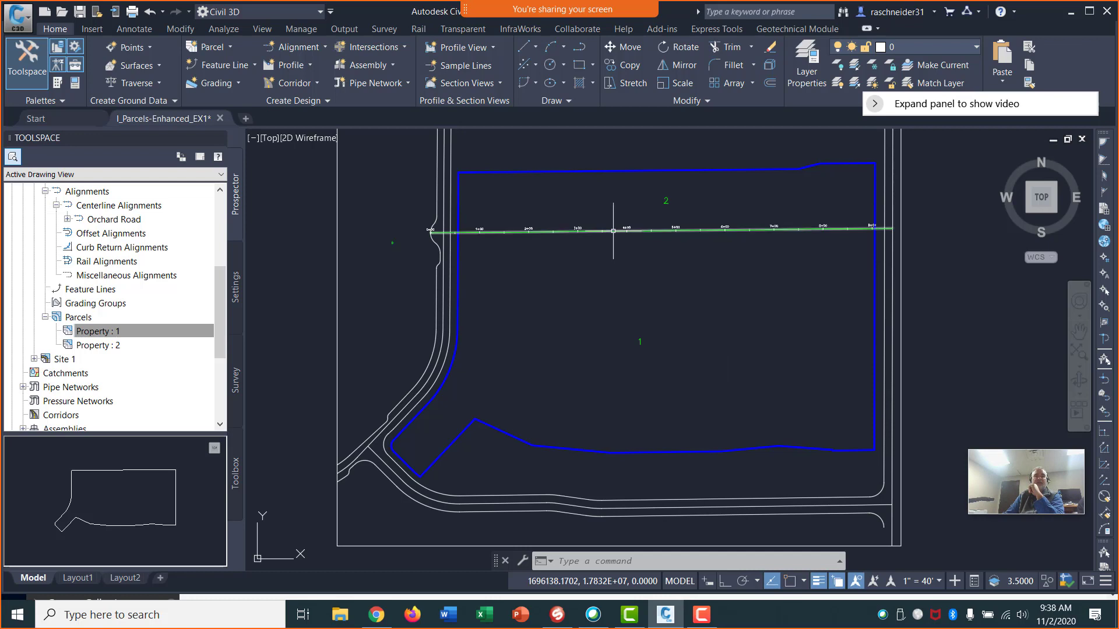
click(120, 346)
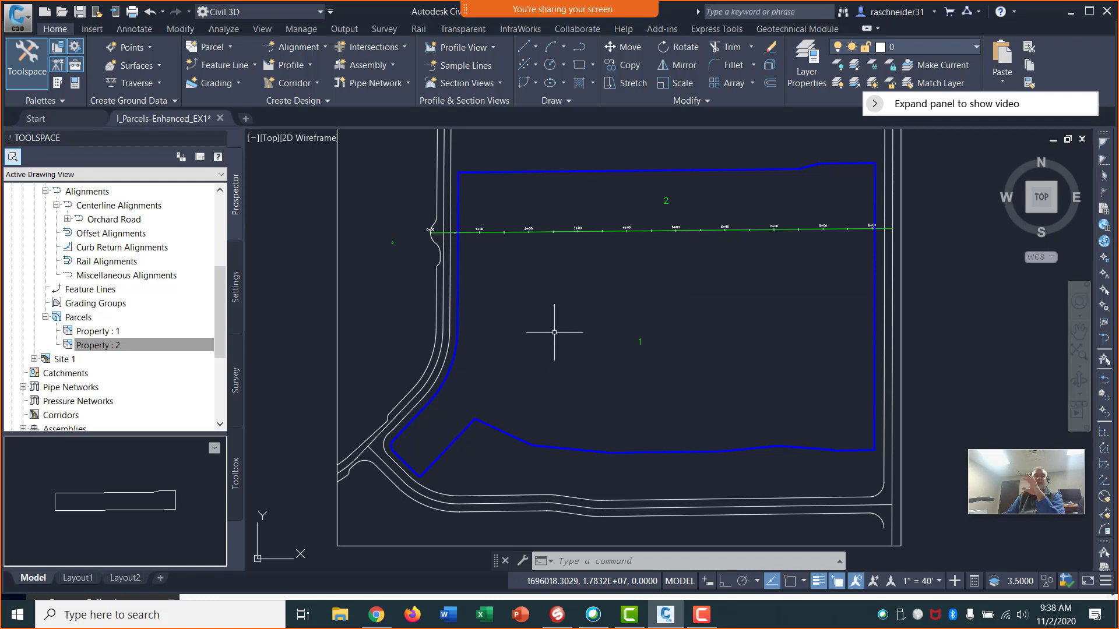
Try moving the Orchard Road alignment's west endpoint southward to test the parcel split, and undo the grip edit
click(517, 233)
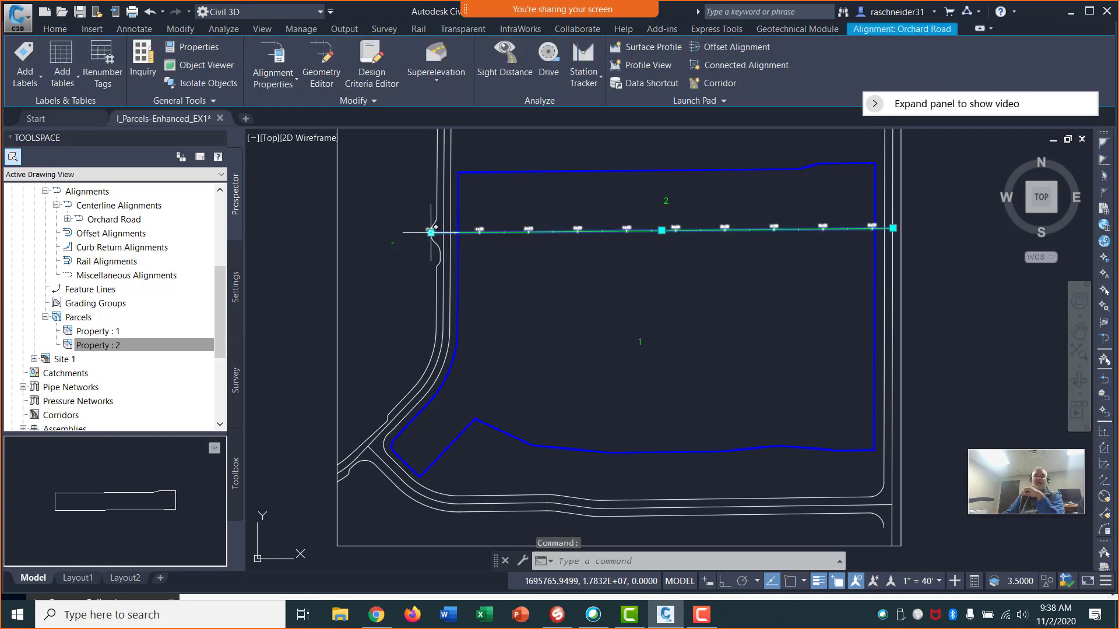
click(430, 232)
click(427, 281)
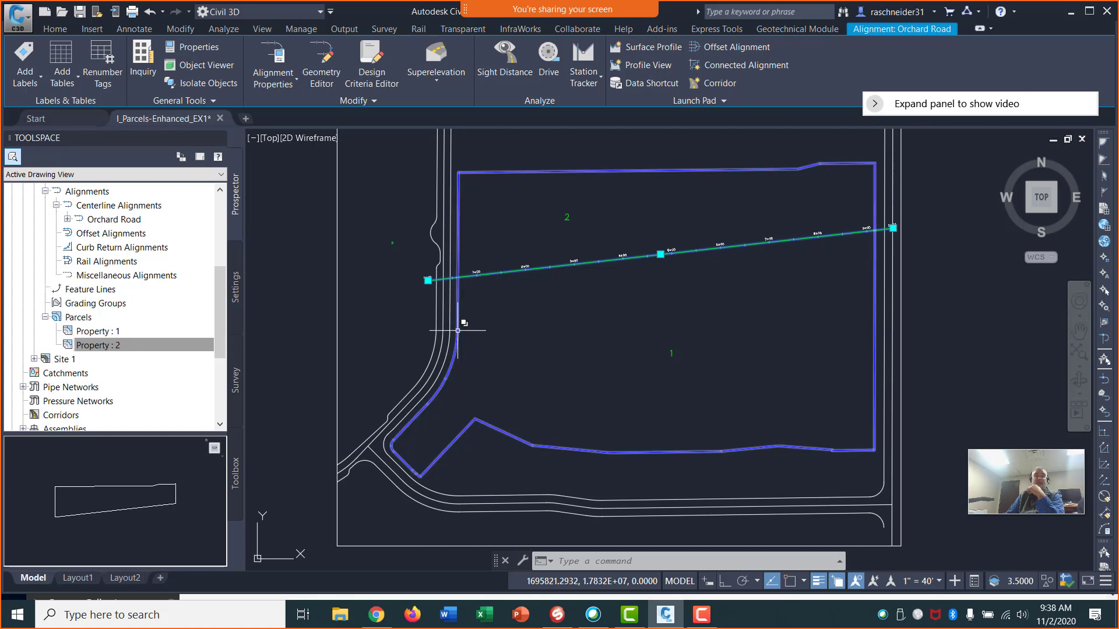
click(163, 13)
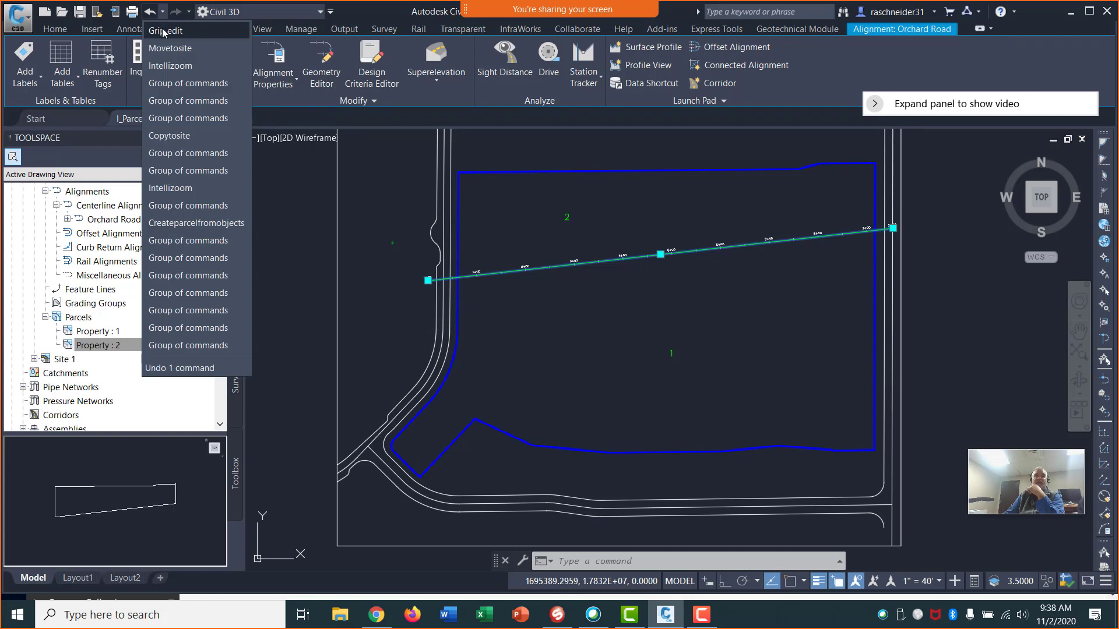
click(163, 30)
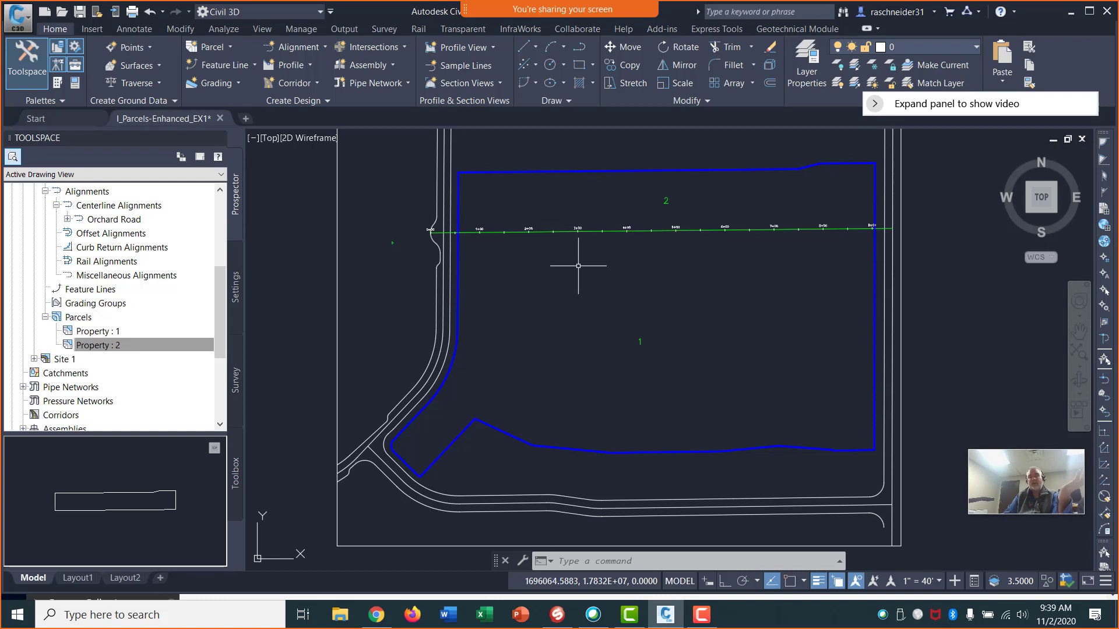
Start Create Right of Way with parcels 1 and 2 on both sides of the Orchard Road alignment
mouse_move(578, 267)
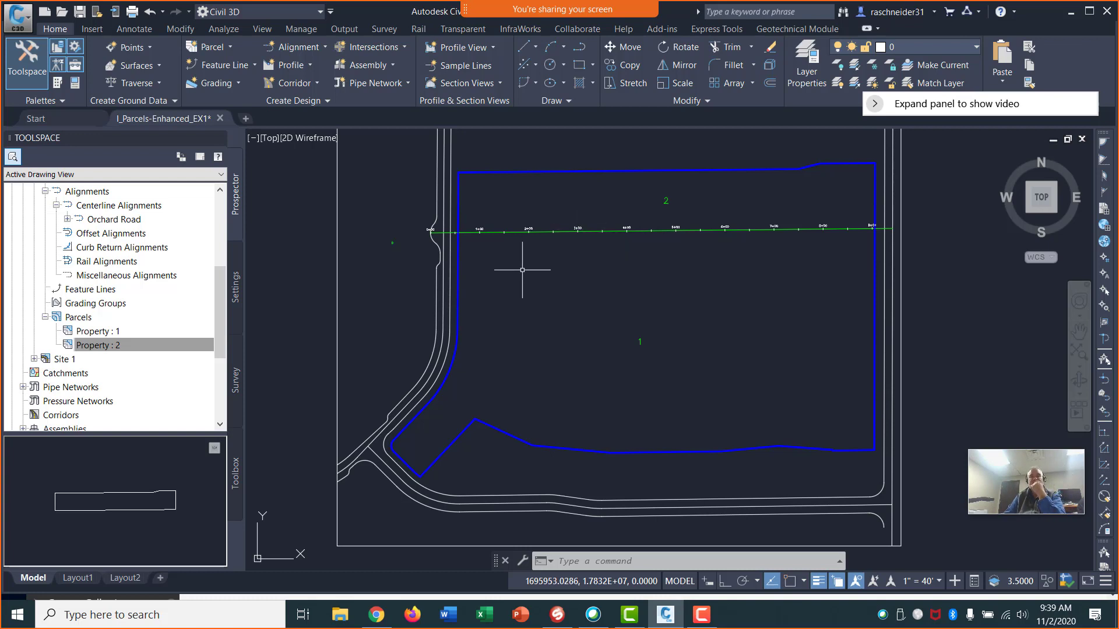
mouse_move(522, 270)
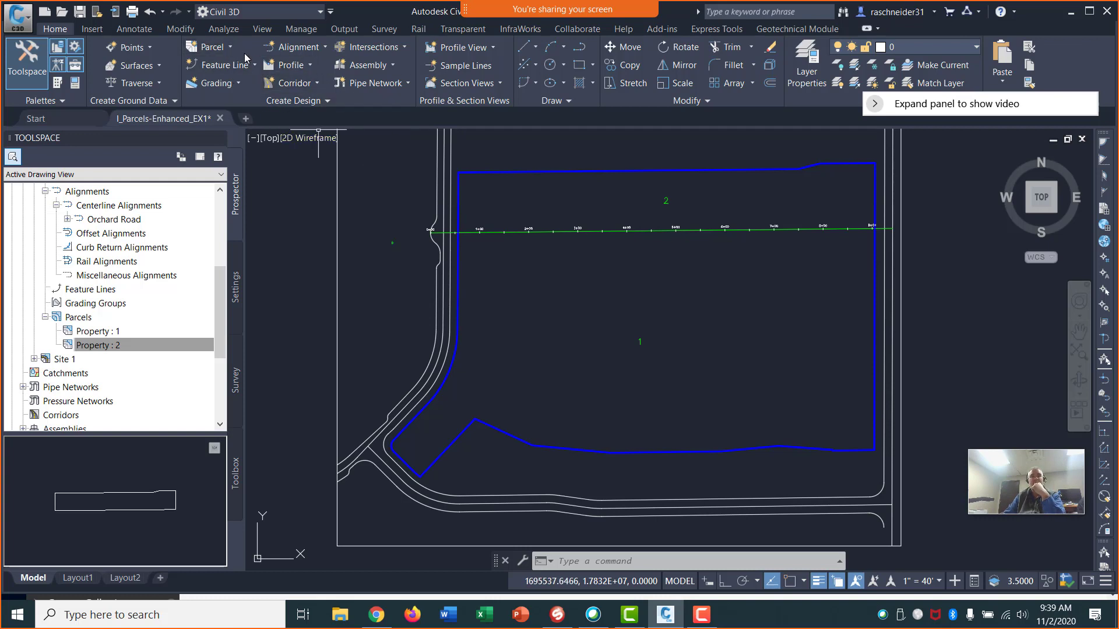
click(230, 47)
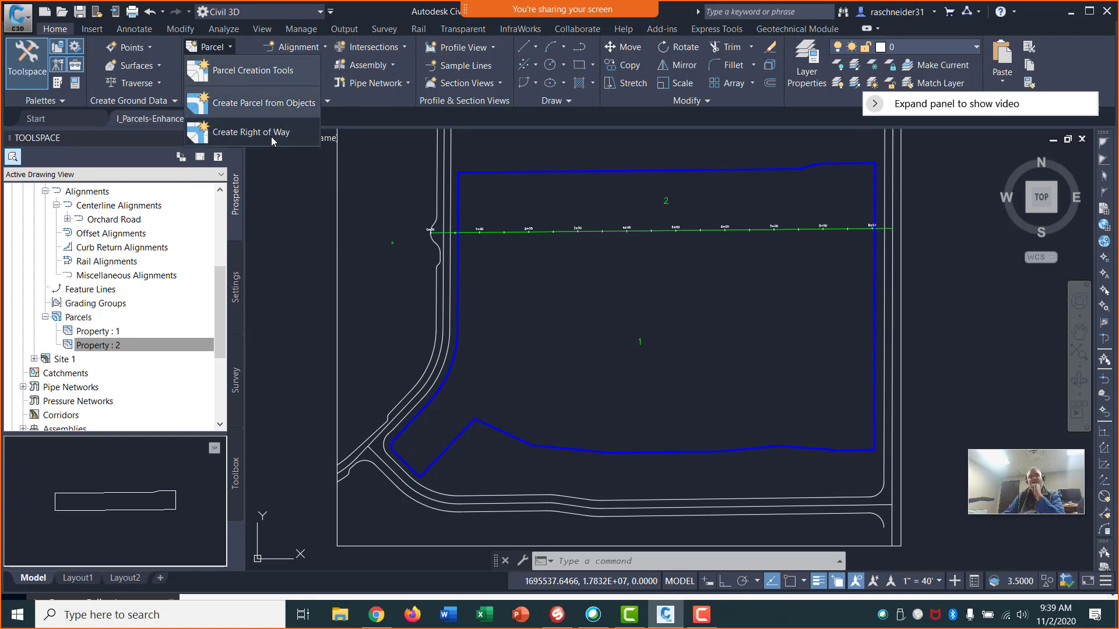
click(272, 139)
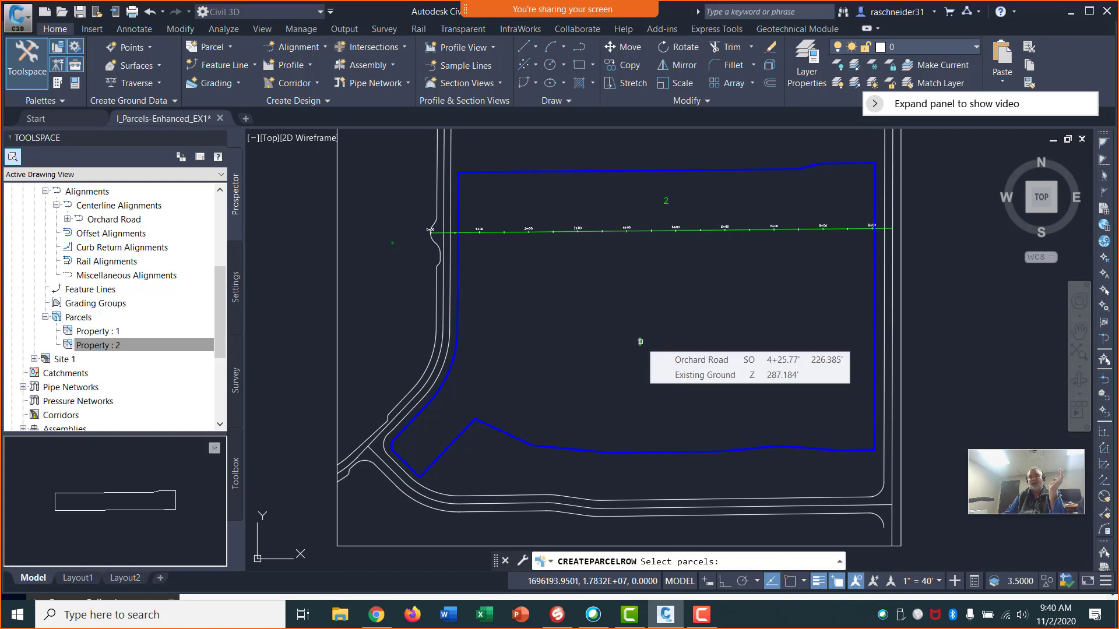
click(640, 341)
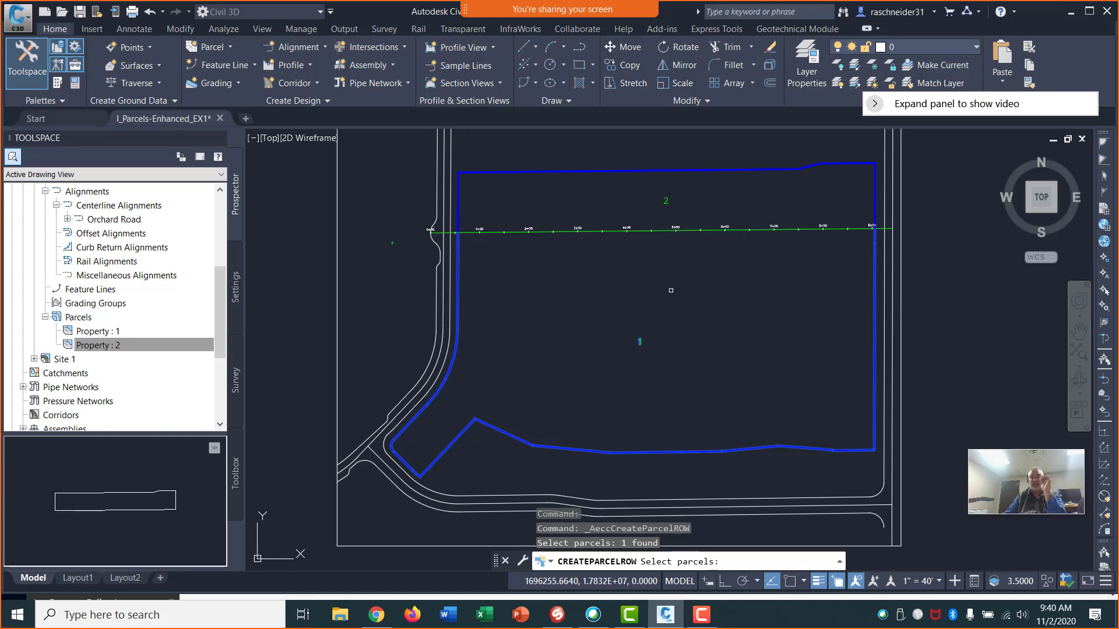
click(666, 201)
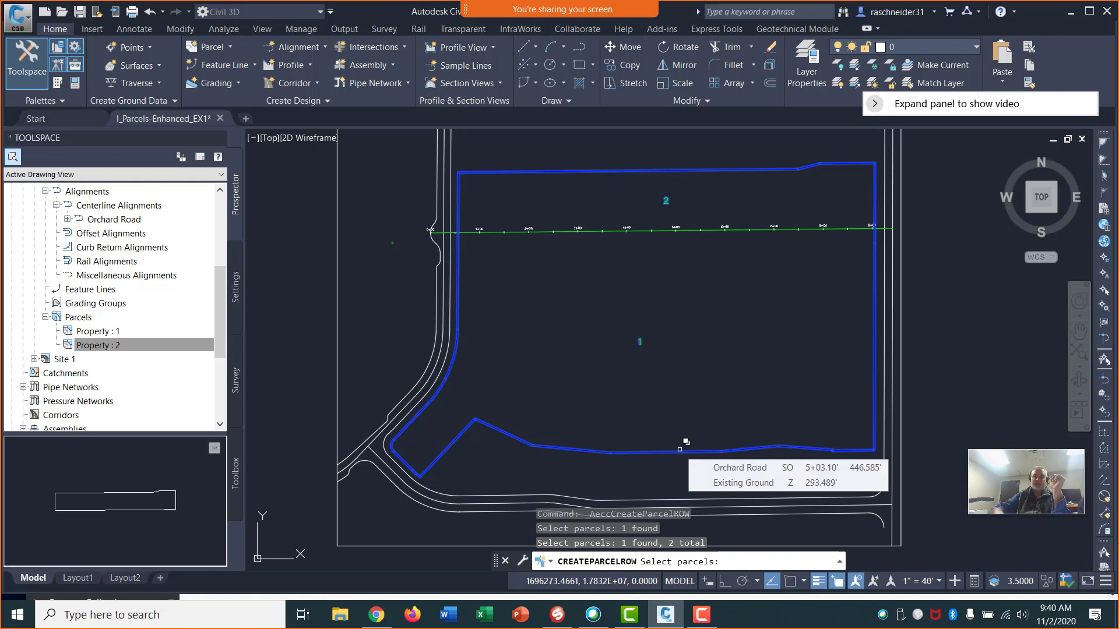
key(Return)
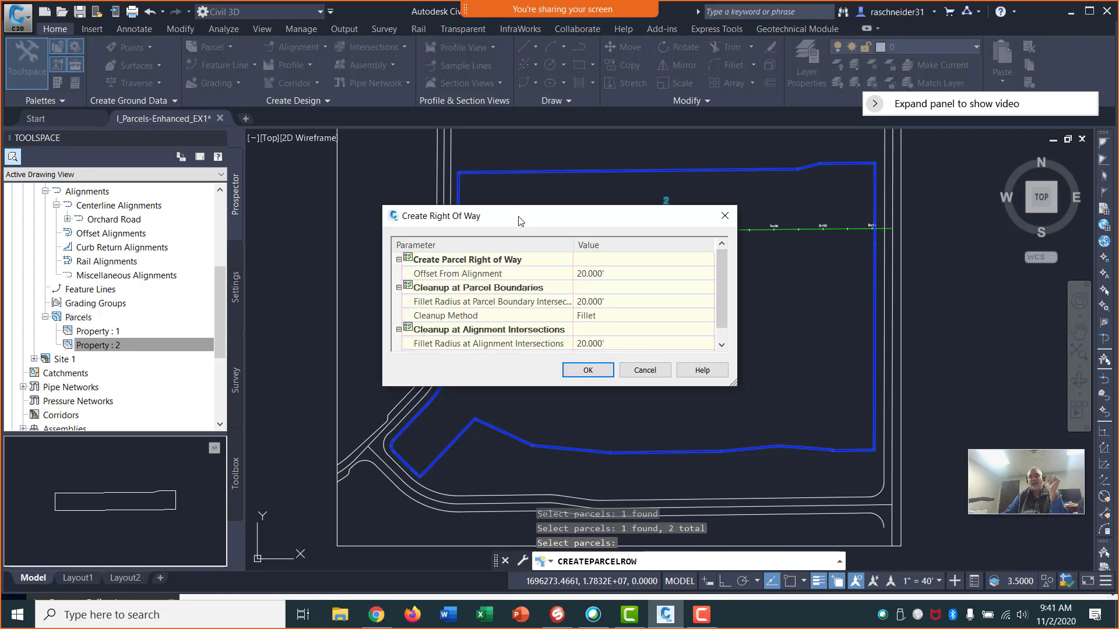
Create the Orchard Road right of way with a 30' offset from the alignment and a 25' fillet radius at parcel boundary intersections
drag(516, 214, 561, 210)
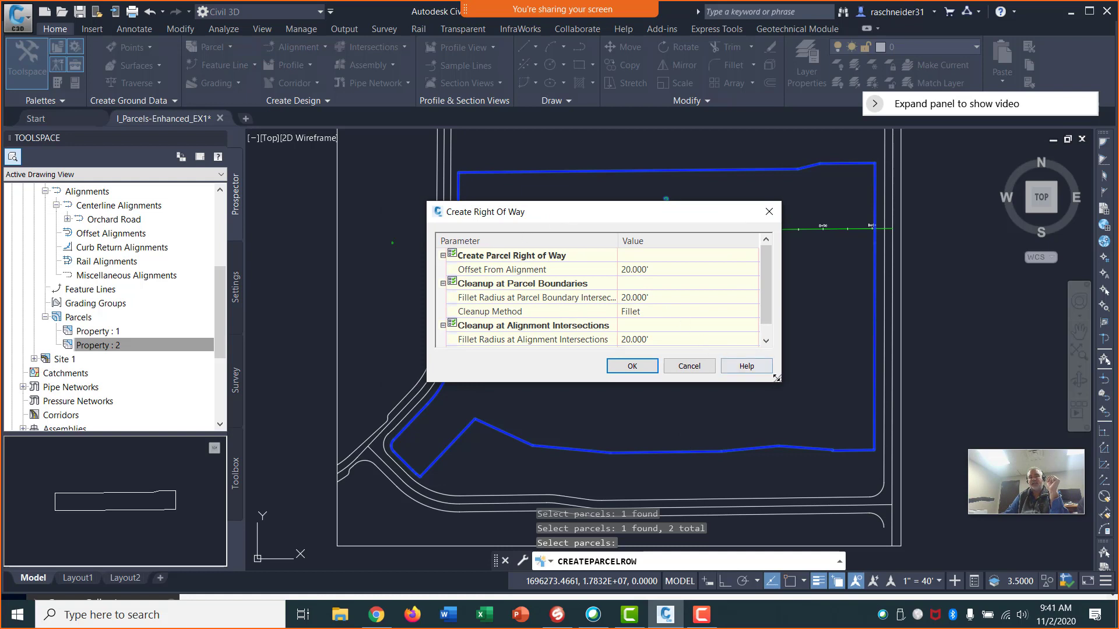
drag(780, 384, 858, 467)
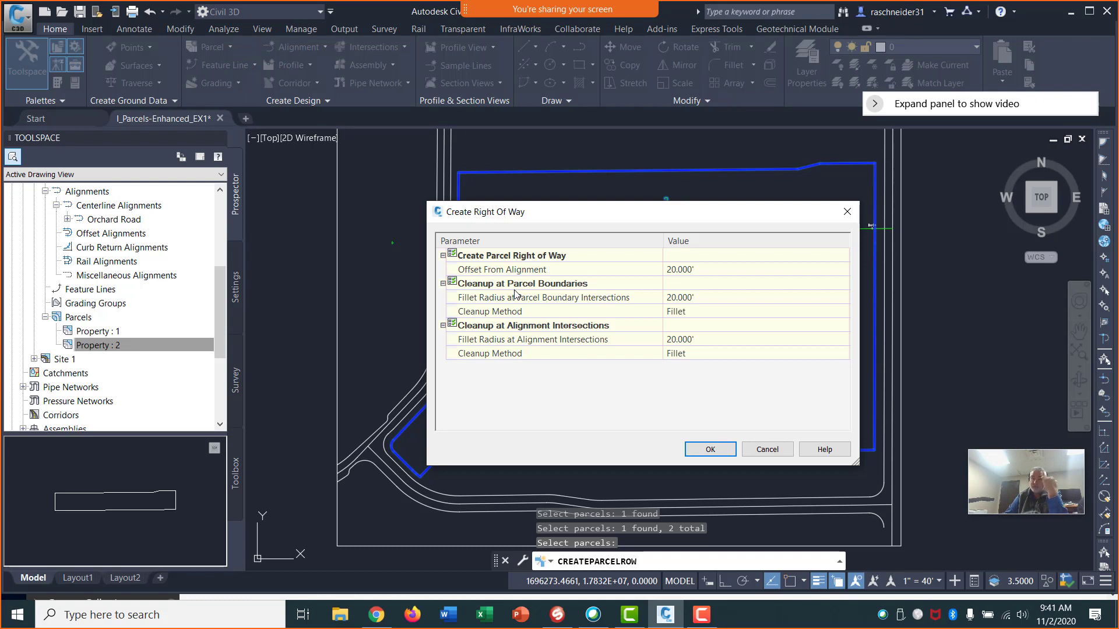
click(713, 270)
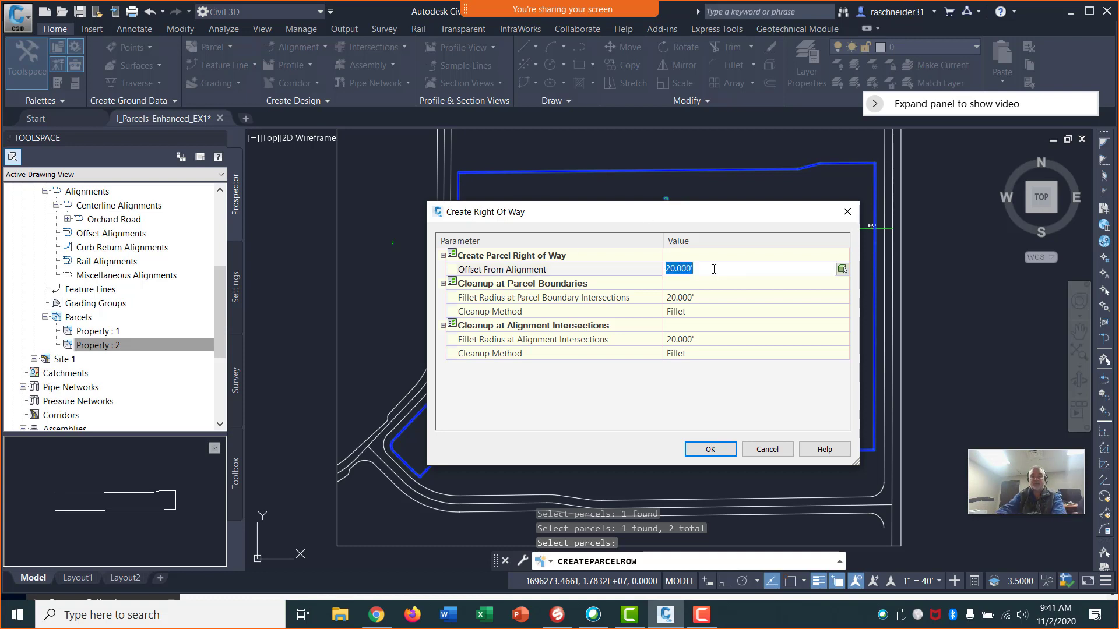
text(30)
key(Tab)
key(Tab)
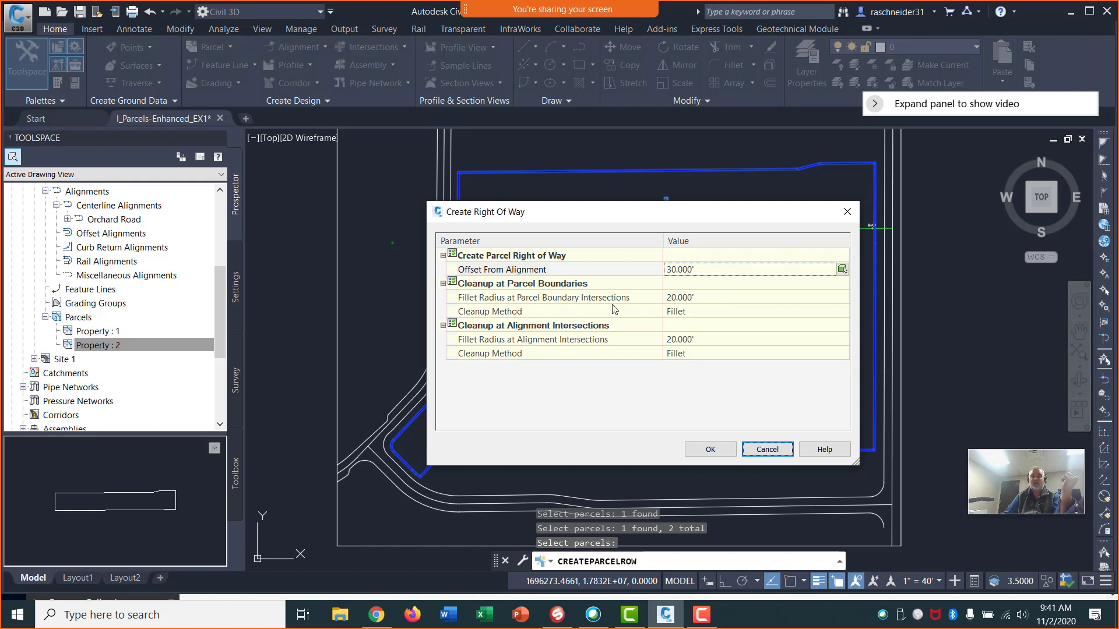
click(701, 298)
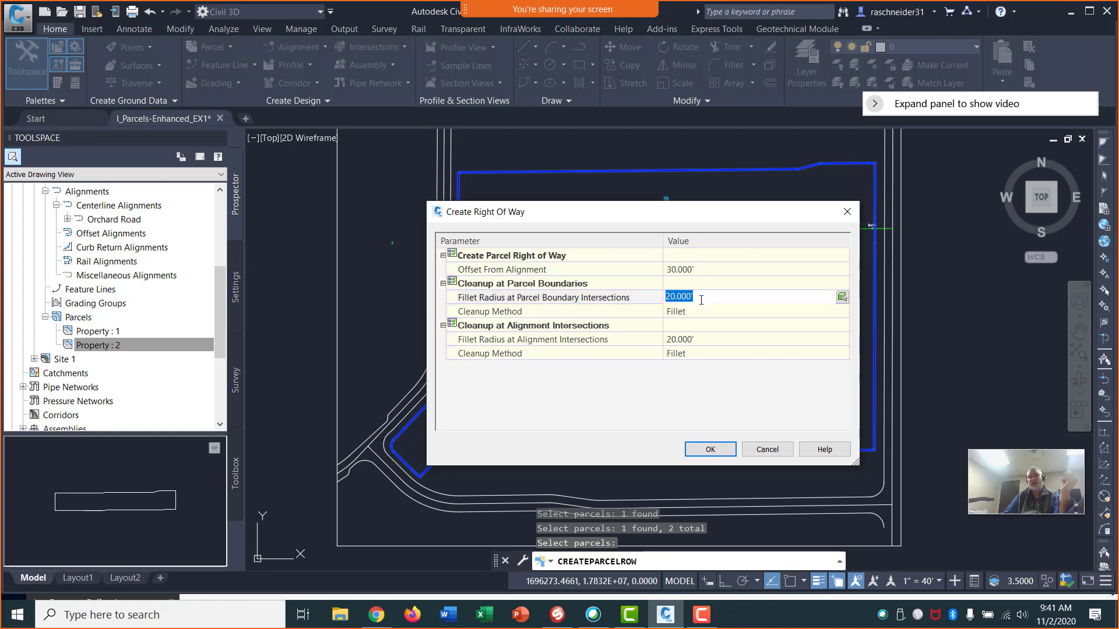
text(25)
key(Return)
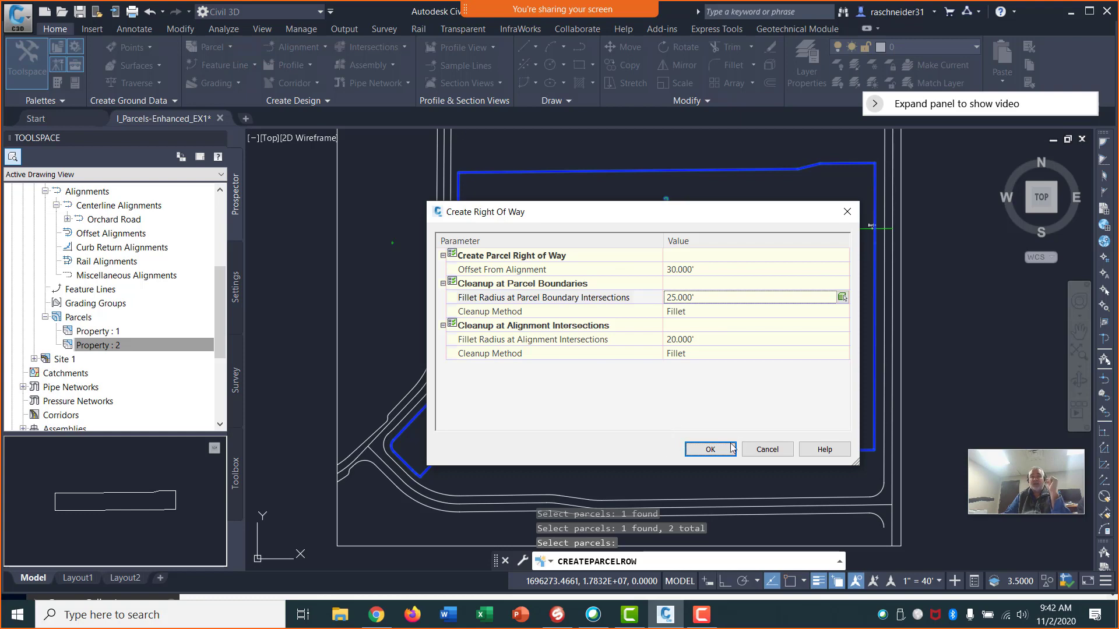
click(709, 449)
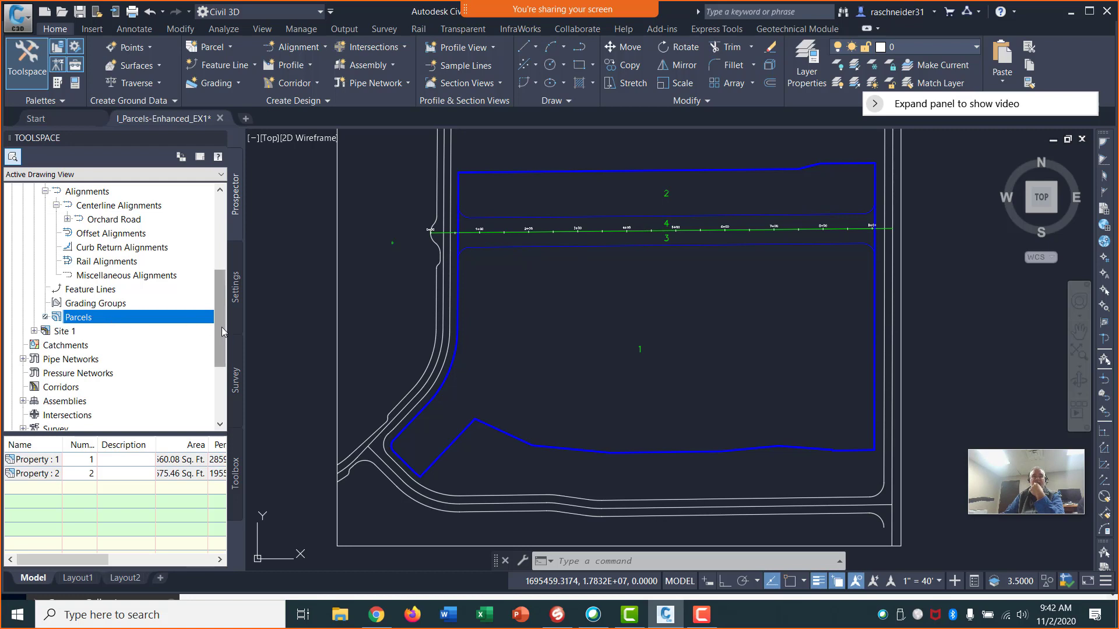
Refresh the parcel list of the Proposed Parcels site
scroll(223, 313, up, 2)
scroll(223, 313, down, 1)
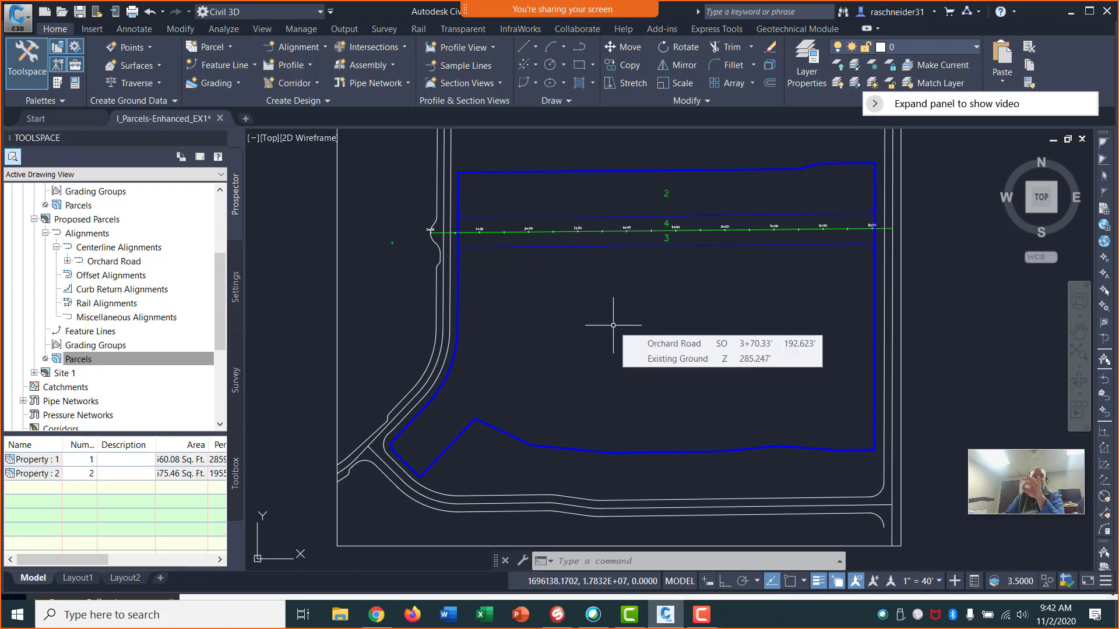
right_click(124, 360)
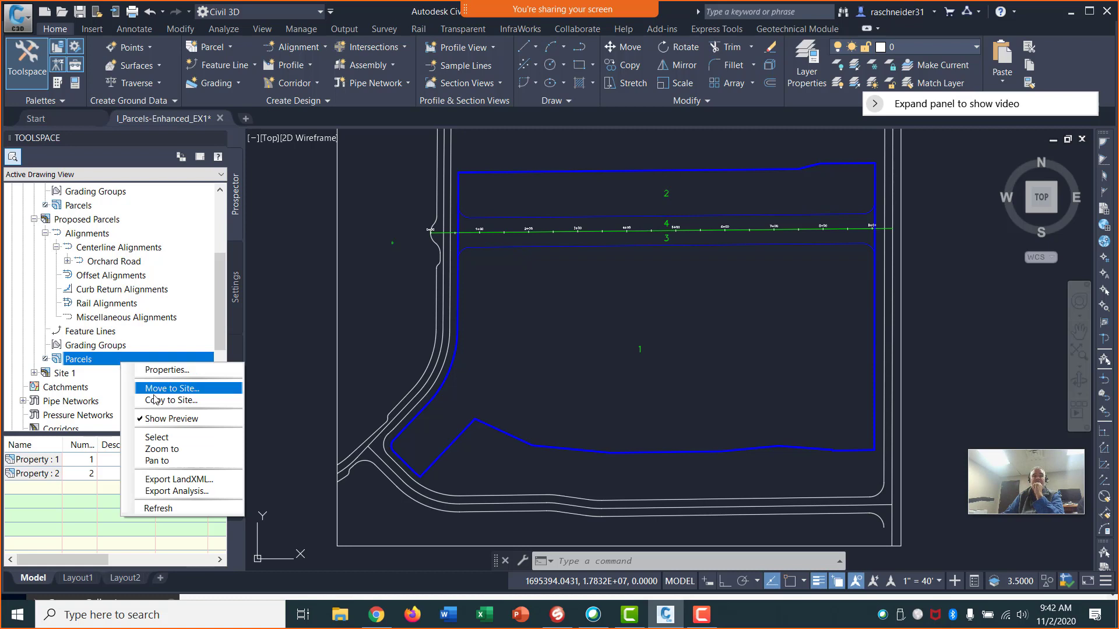
click(160, 509)
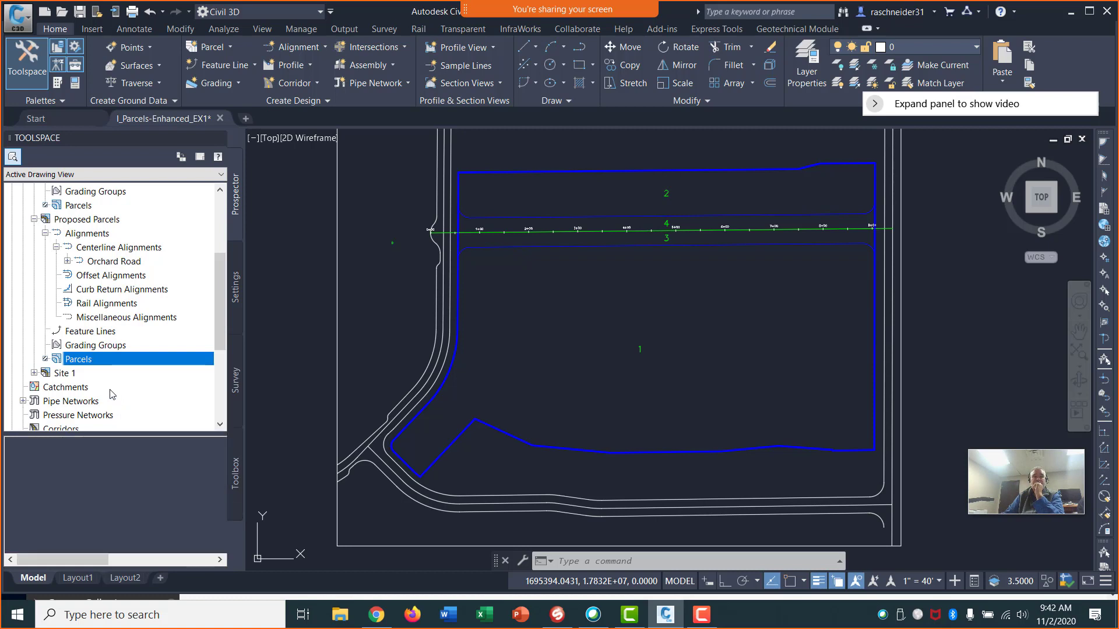
Preview parcels Property : 1 through Property : 4 of the Proposed Parcels site one by one
drag(220, 304, 222, 345)
click(119, 277)
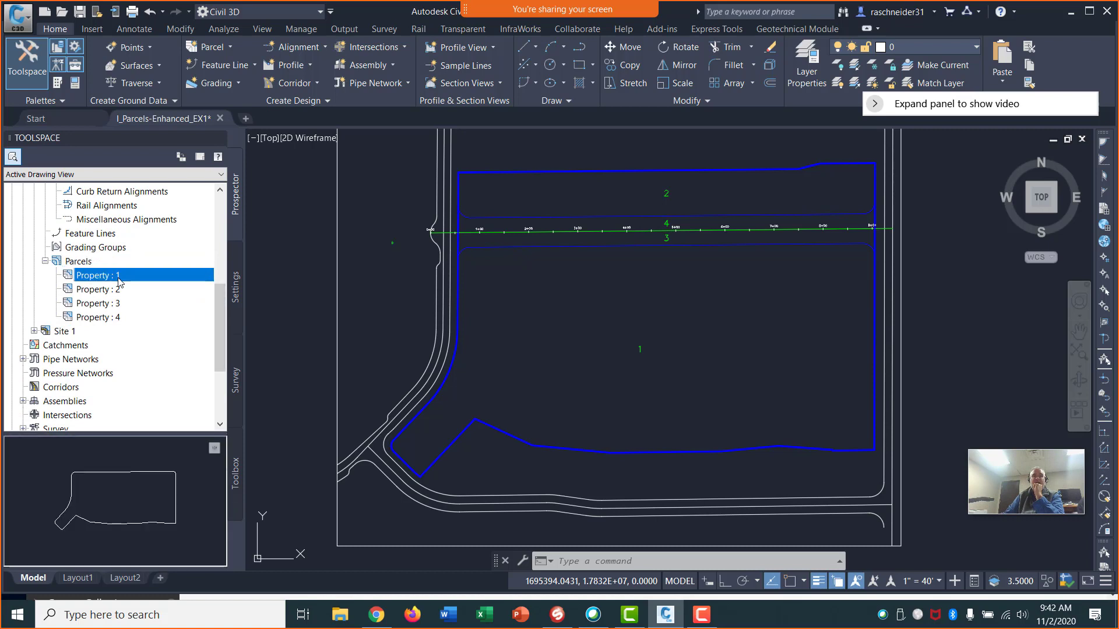
click(117, 291)
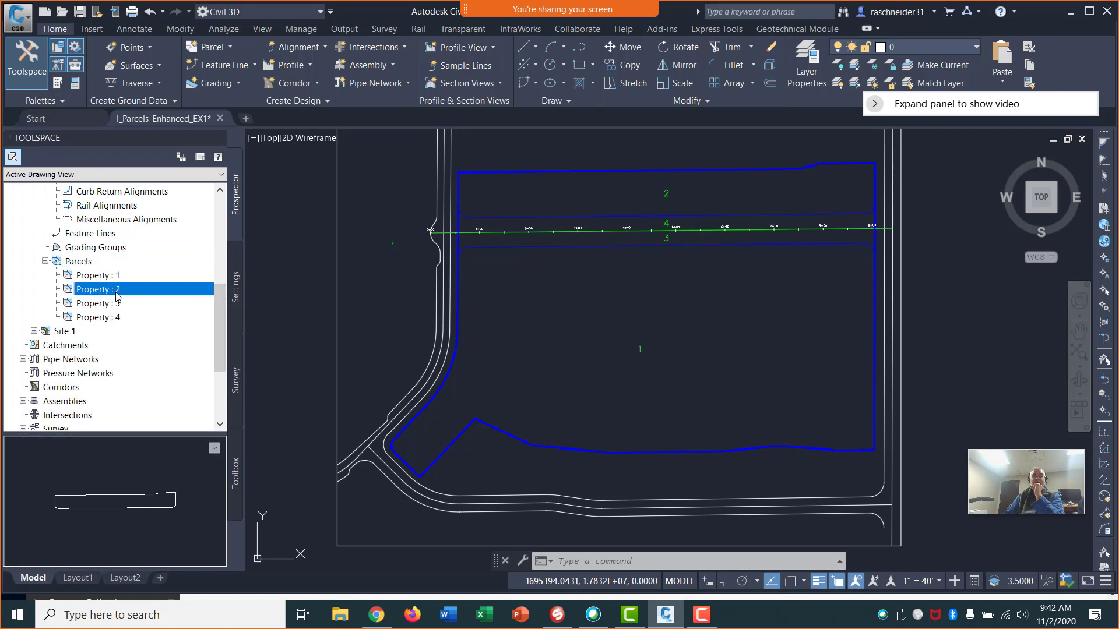
click(118, 305)
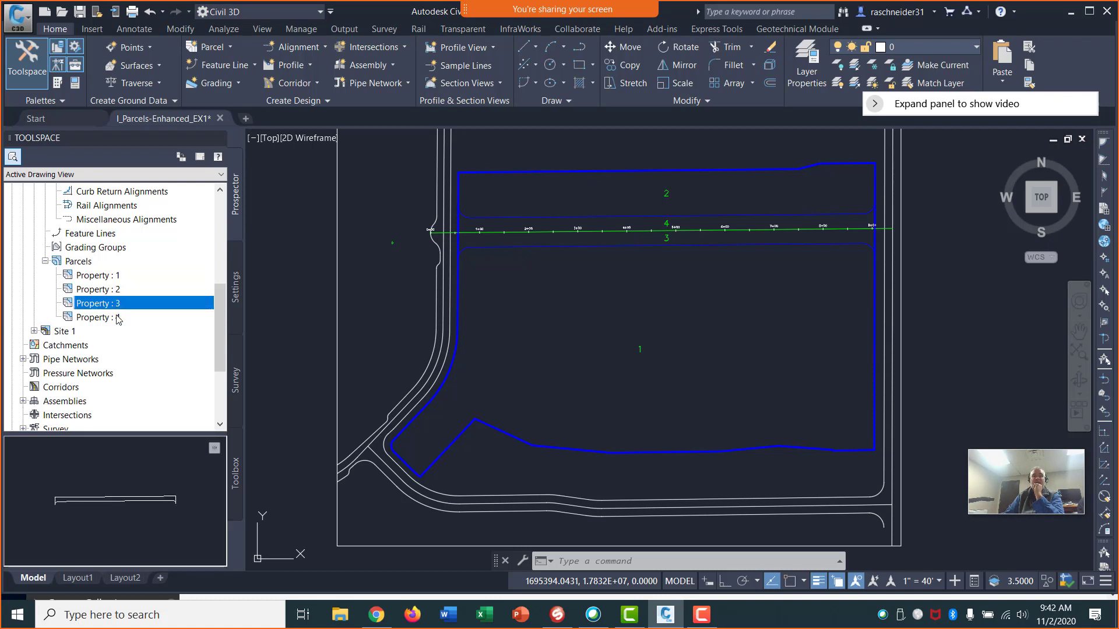
click(118, 318)
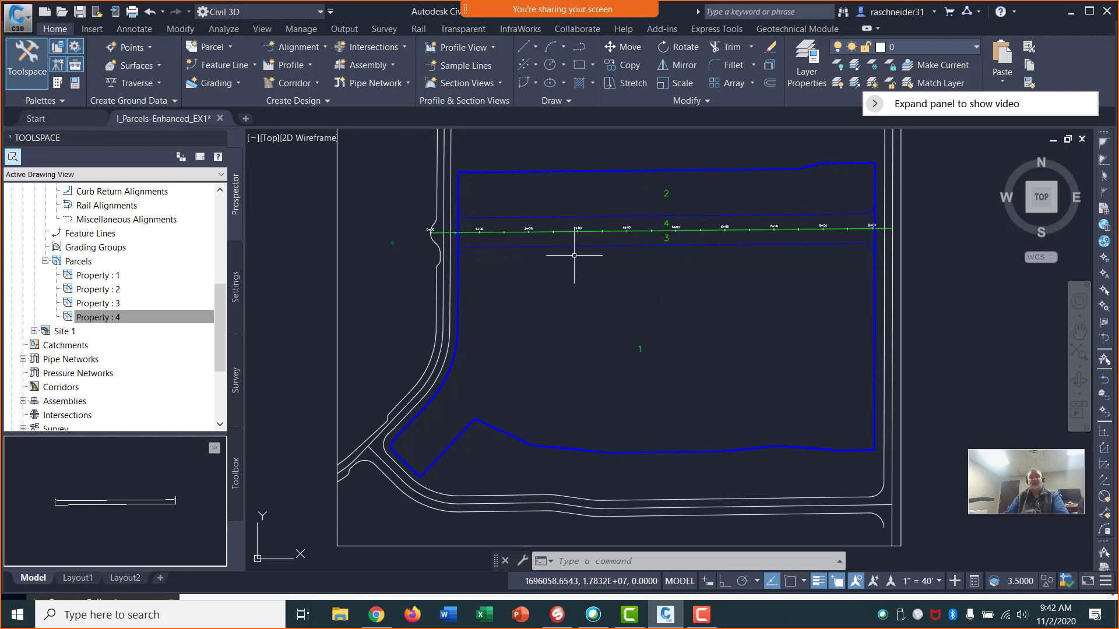
Examine the new right-of-way lines and their corner fillets on both sides of Orchard Road
mouse_move(662, 311)
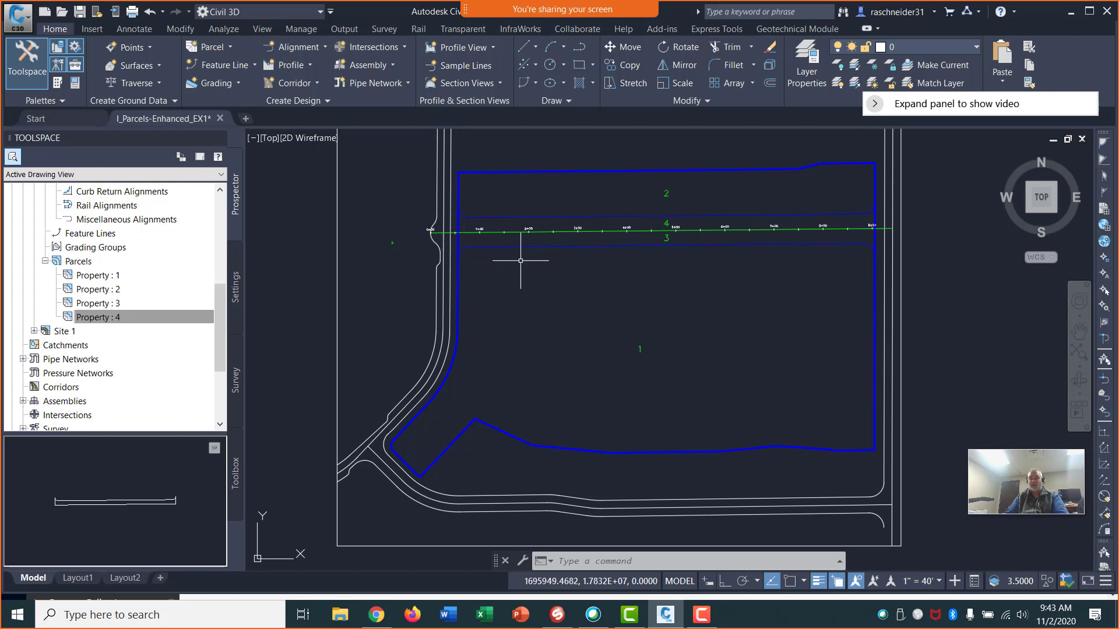
mouse_move(520, 261)
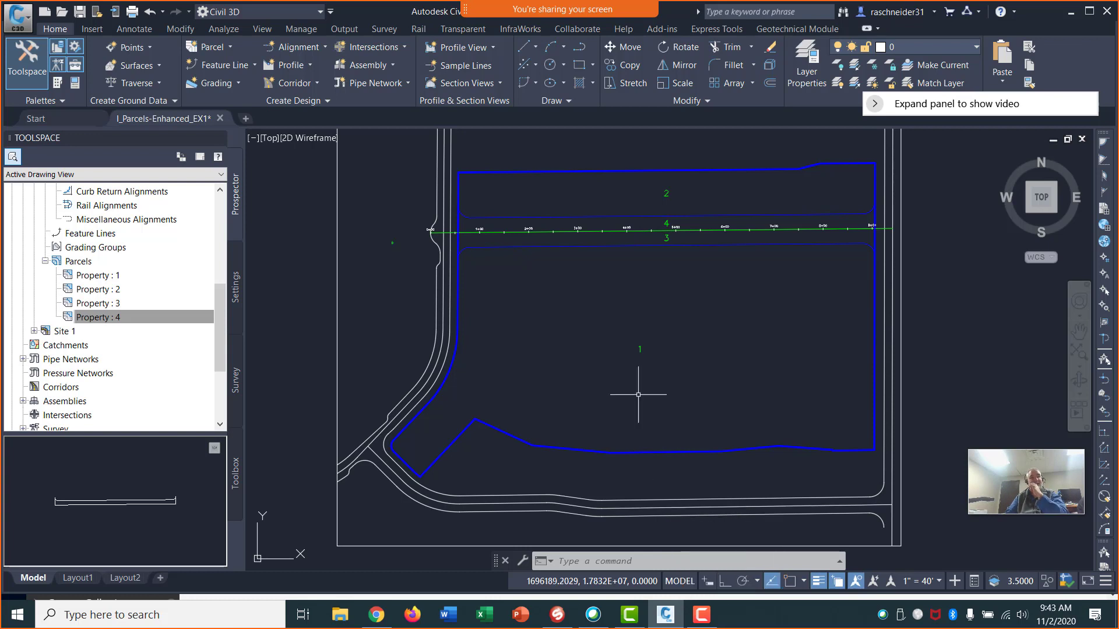
mouse_move(640, 387)
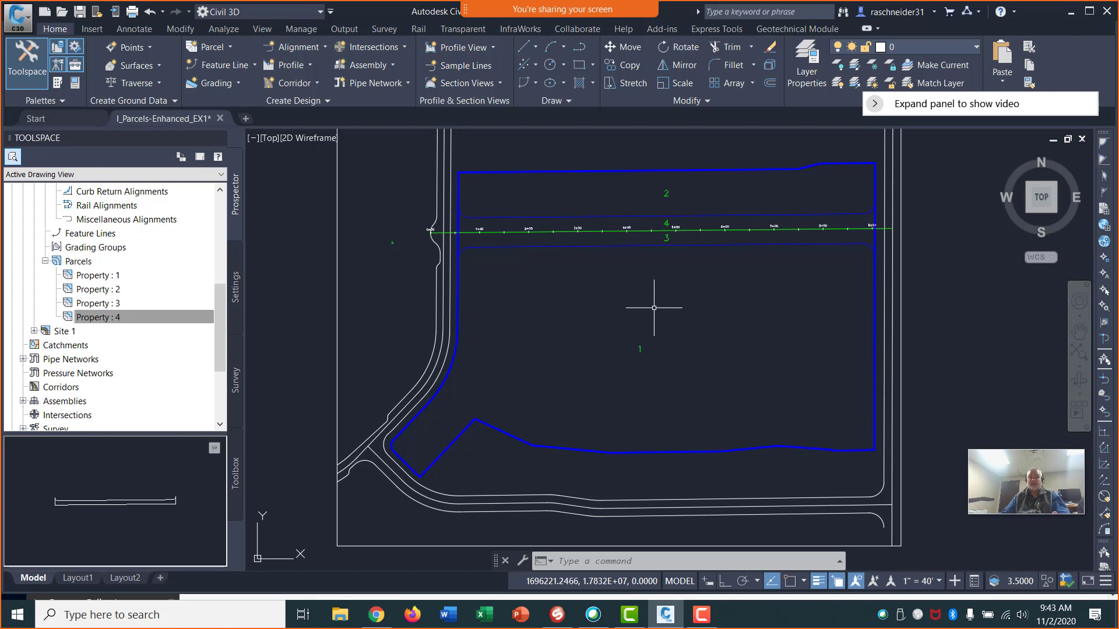
mouse_move(659, 311)
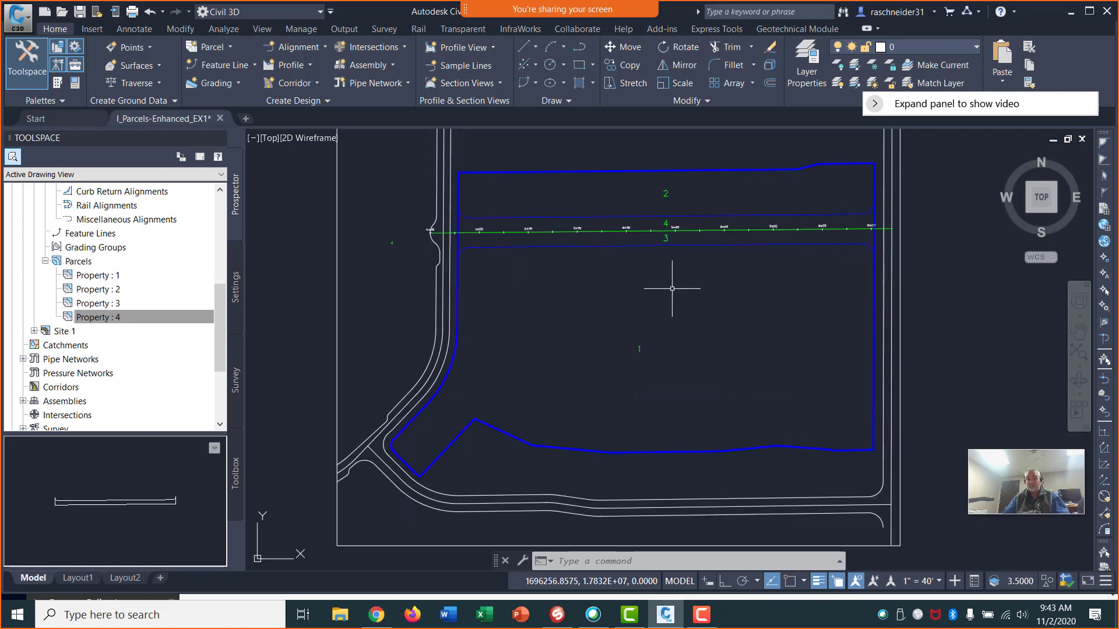
middle_drag(671, 288, 616, 315)
mouse_move(417, 262)
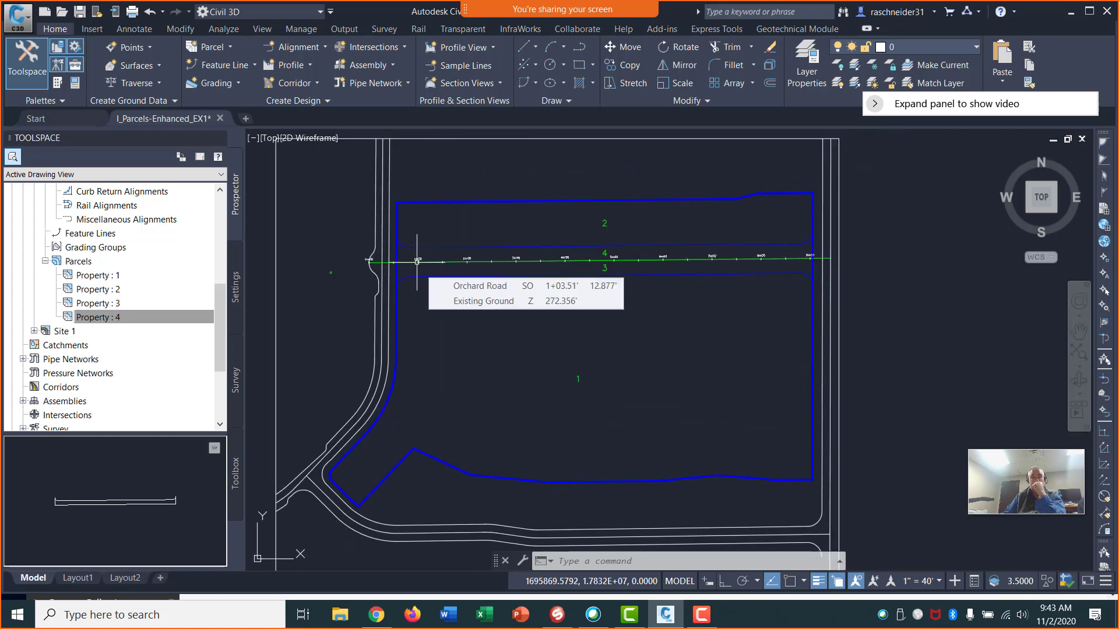
scroll(450, 217, up, 2)
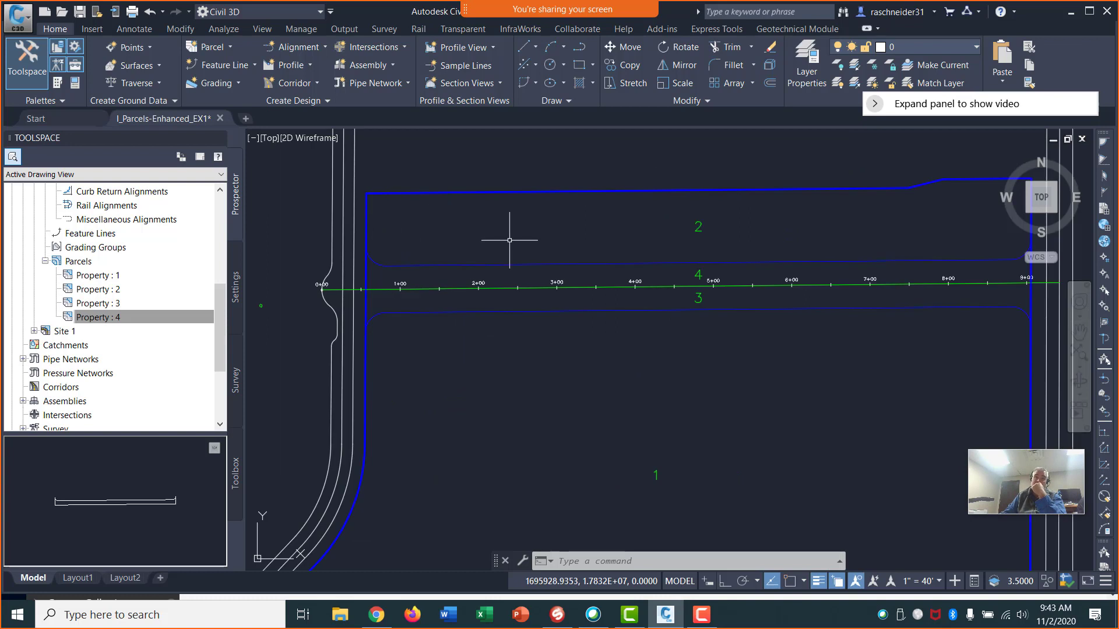
middle_drag(559, 224, 516, 250)
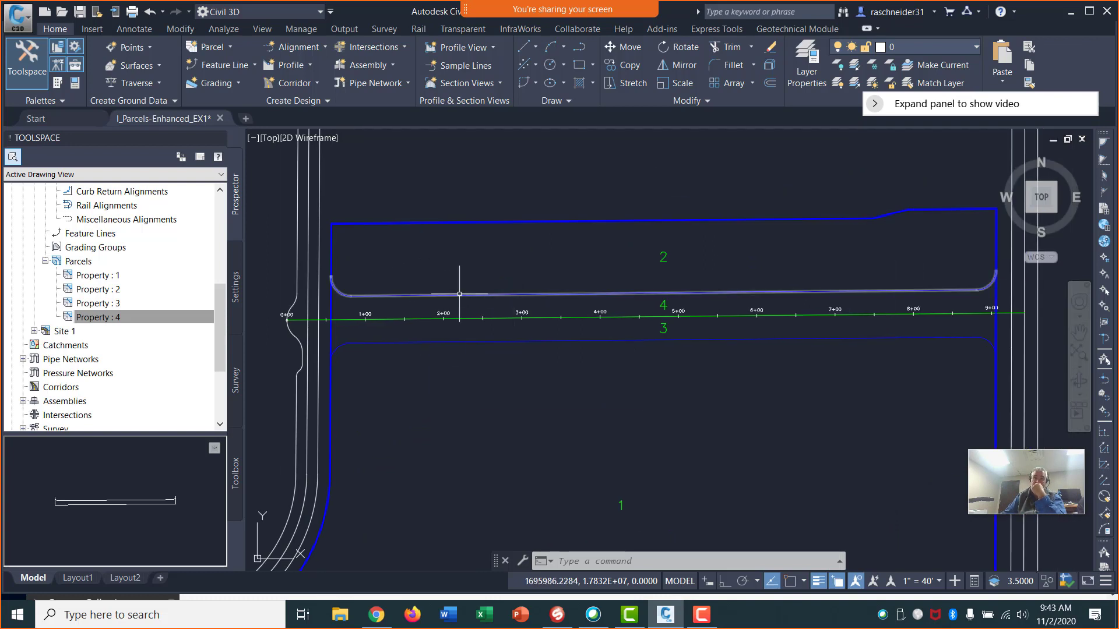
mouse_move(460, 295)
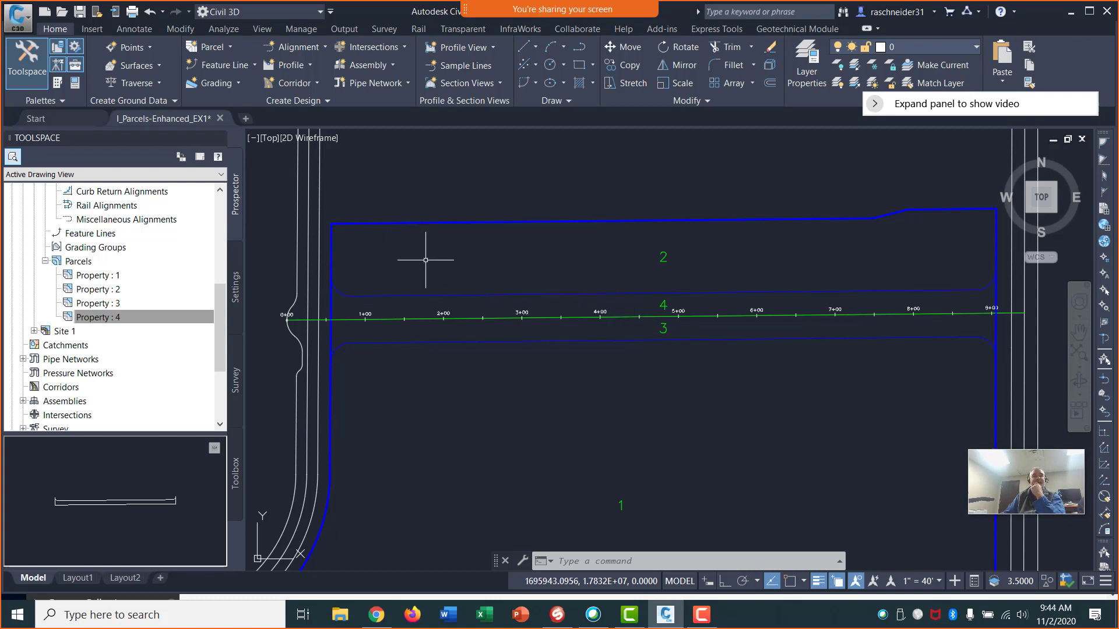
Start the Parcel Creation Tools and expand the Parcel Layout Tools to show the sizing and automatic layout parameters
click(216, 47)
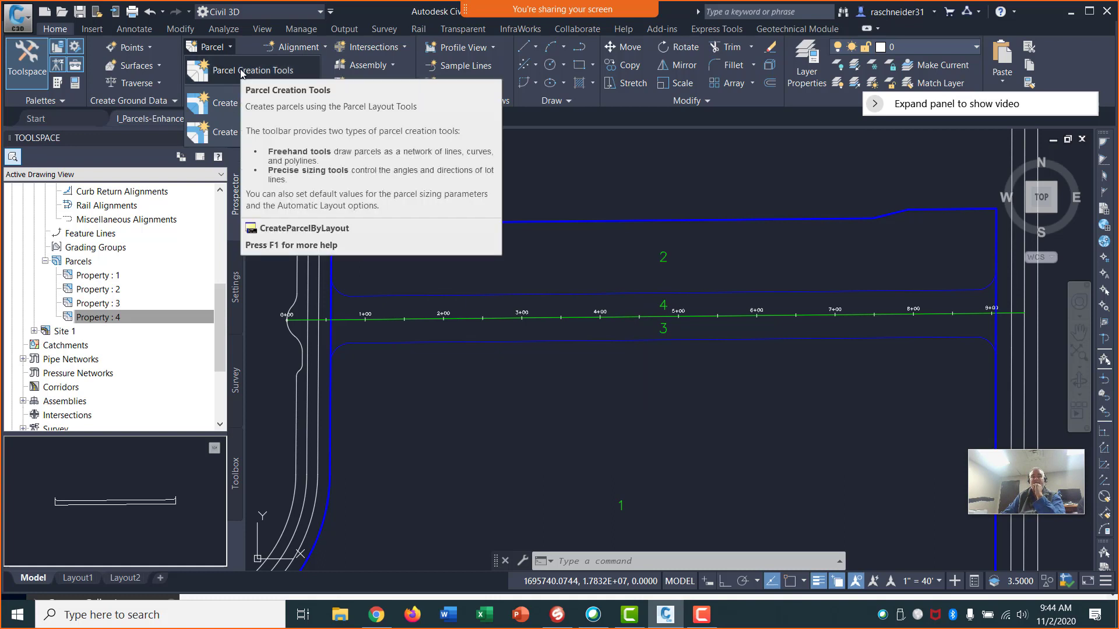
click(242, 71)
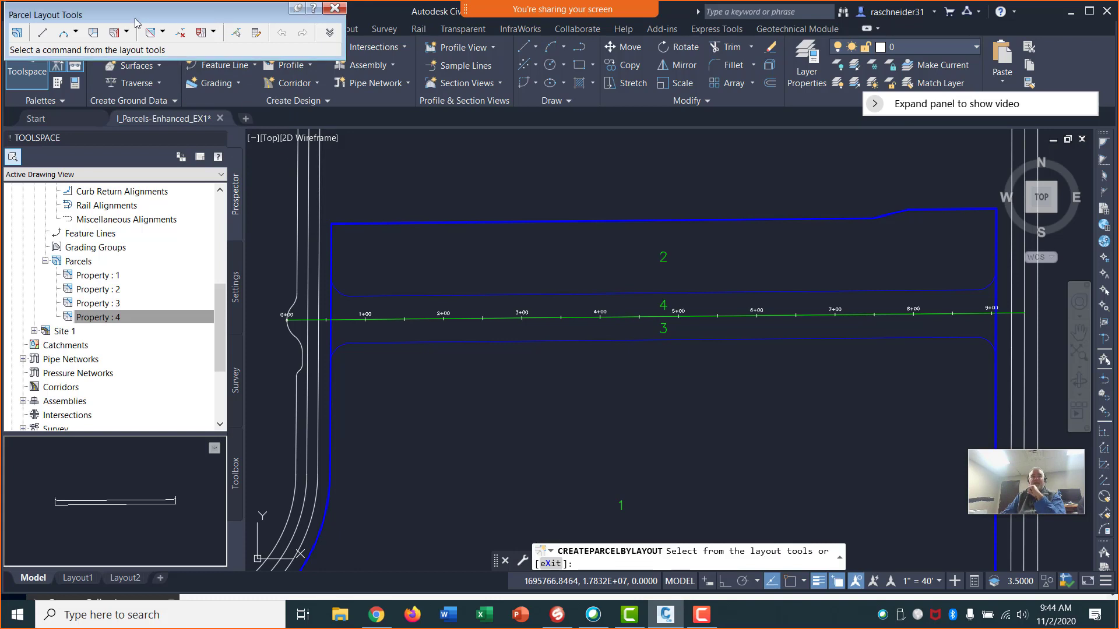
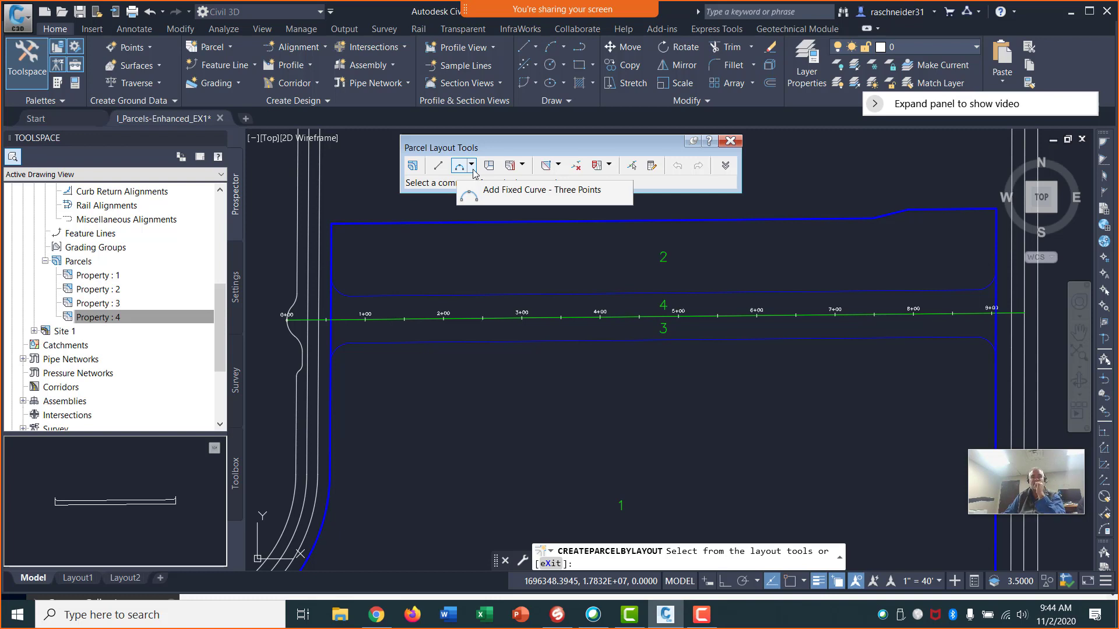
click(523, 166)
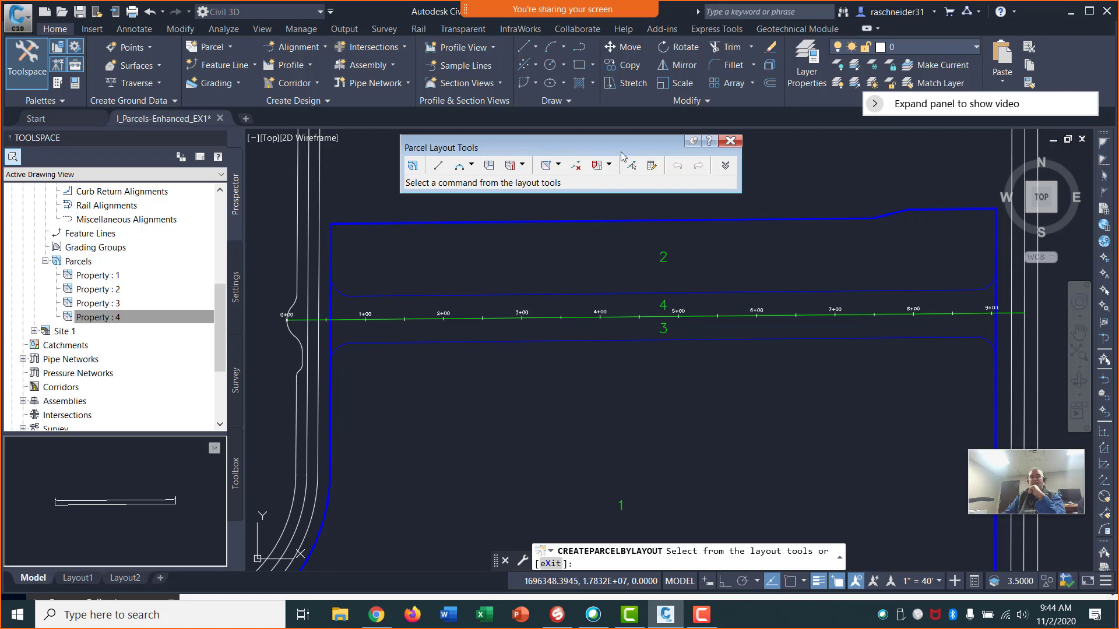
click(726, 166)
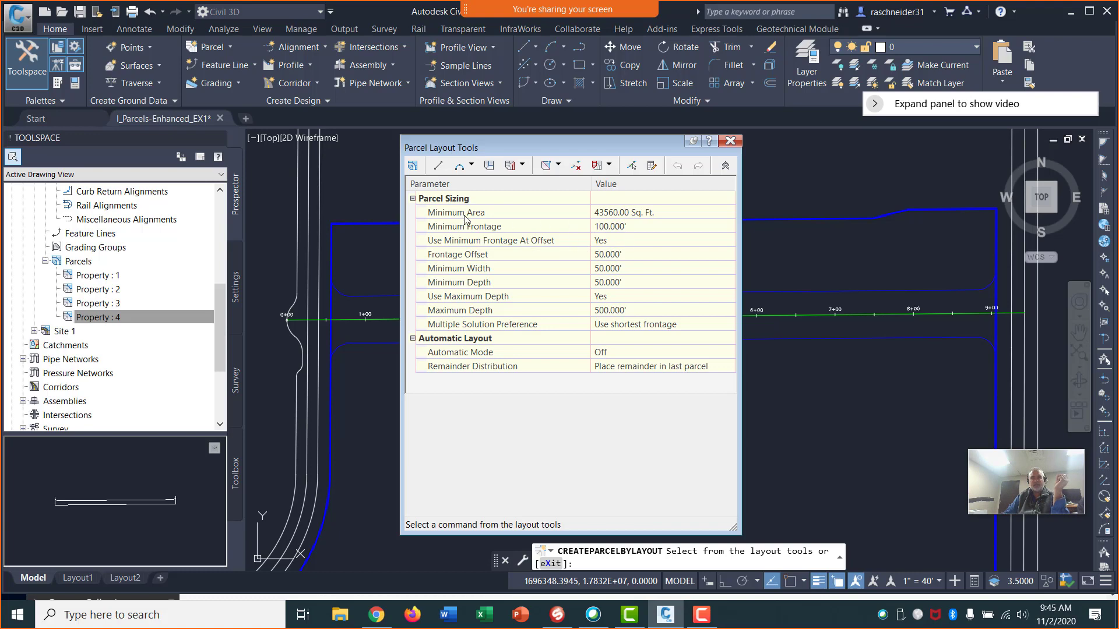
Set the parcel sizing to a minimum frontage of 50' and a minimum area of 5000 sq. ft
click(635, 227)
text(50)
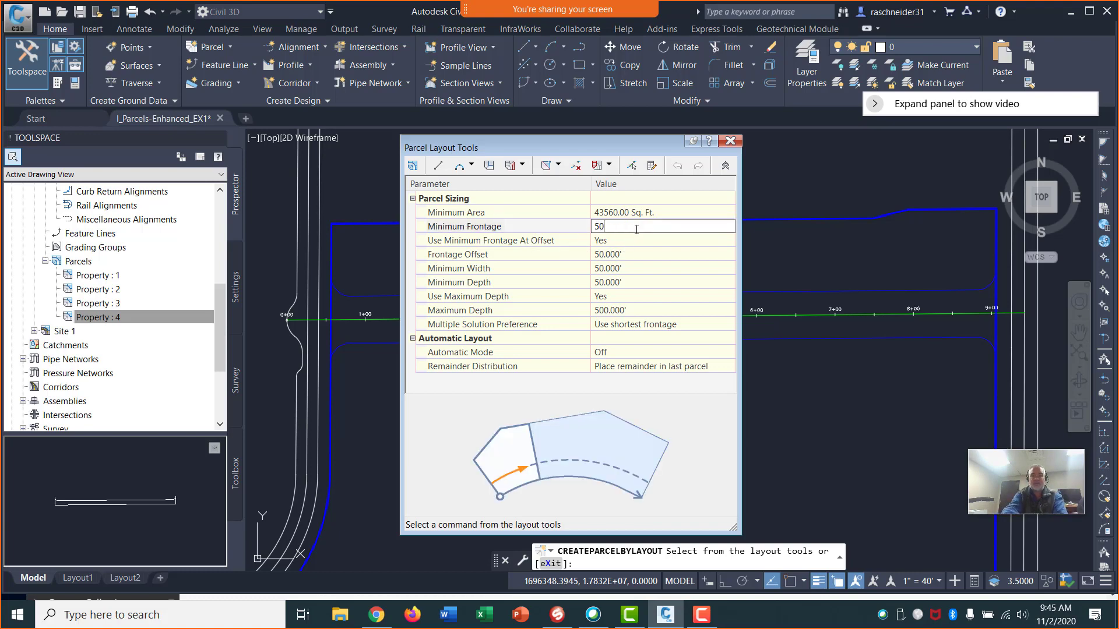
key(Return)
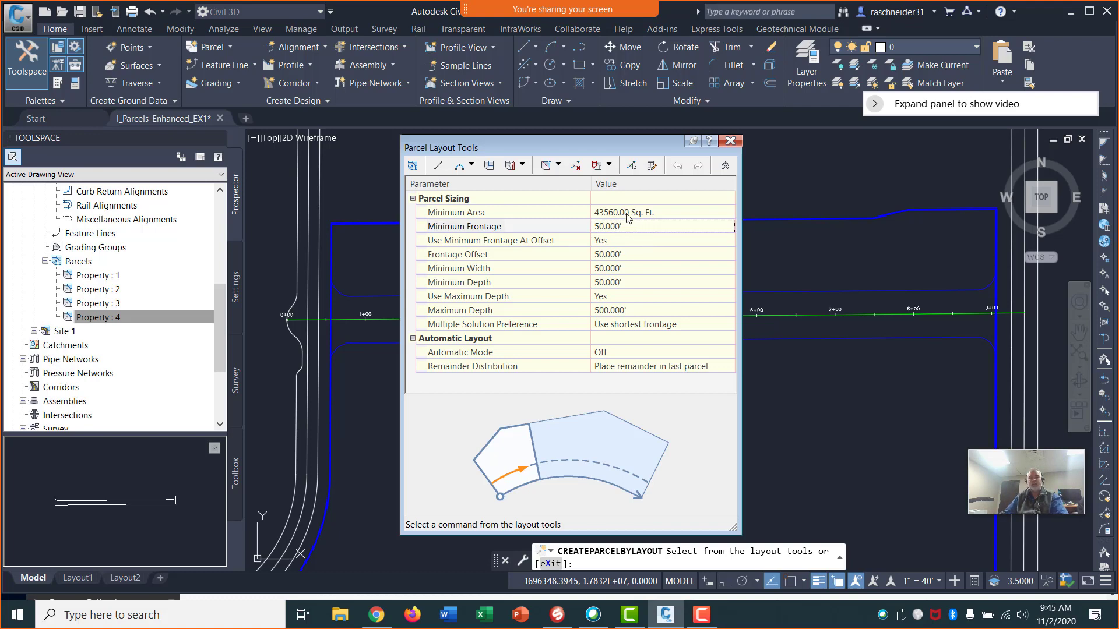
click(627, 213)
text(5000)
key(Return)
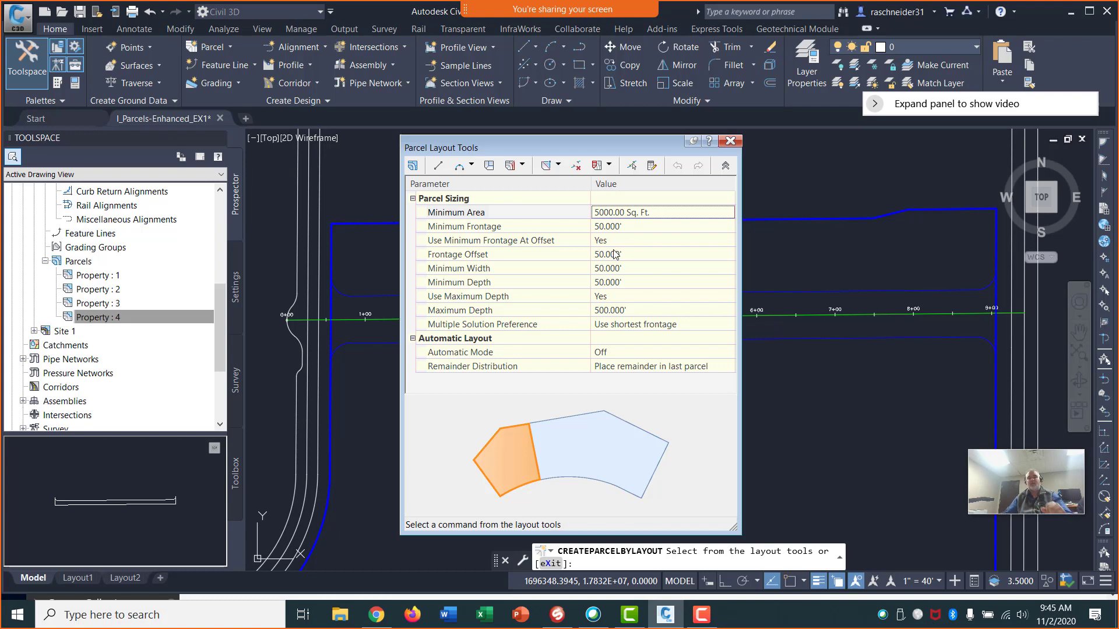
Examine the diagrams for minimum frontage at offset, frontage offset, minimum width and minimum depth
click(556, 247)
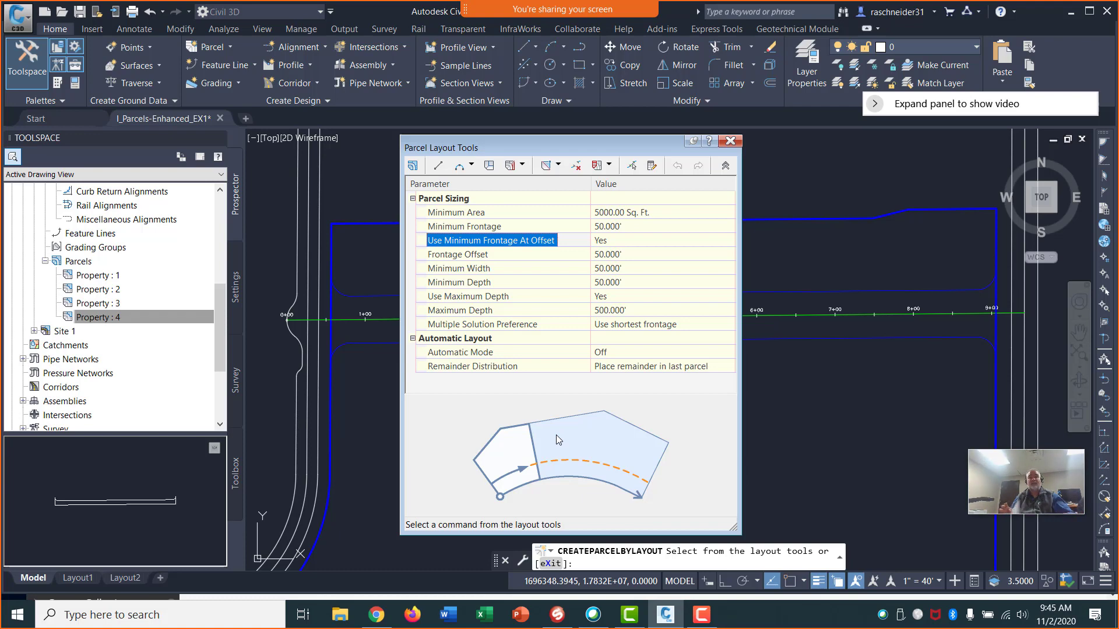
click(486, 258)
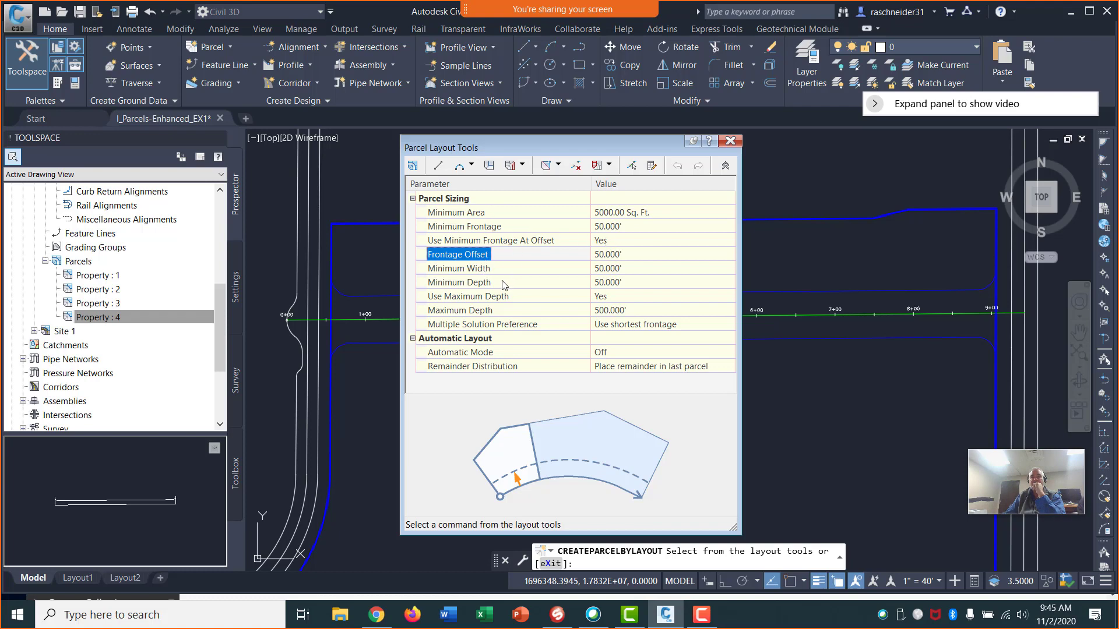
click(481, 269)
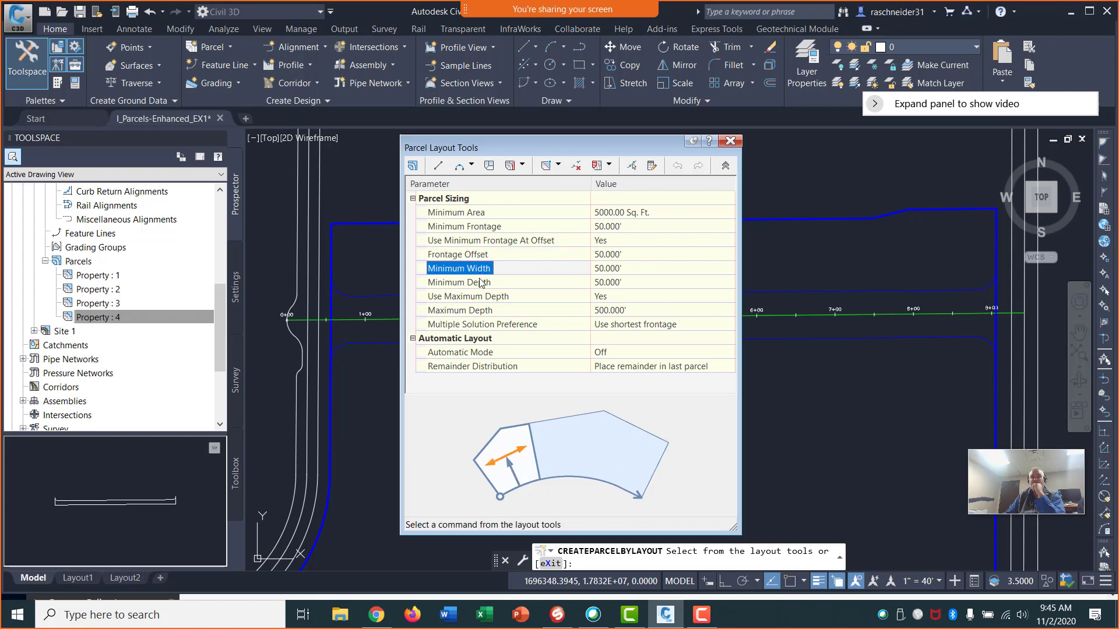
click(483, 282)
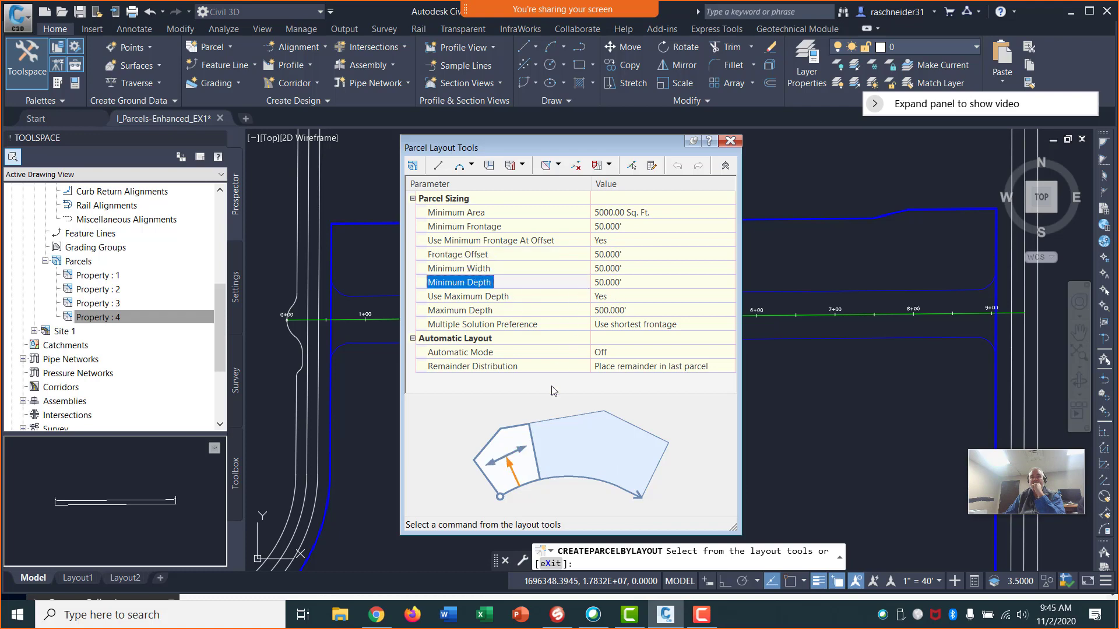
key(Up)
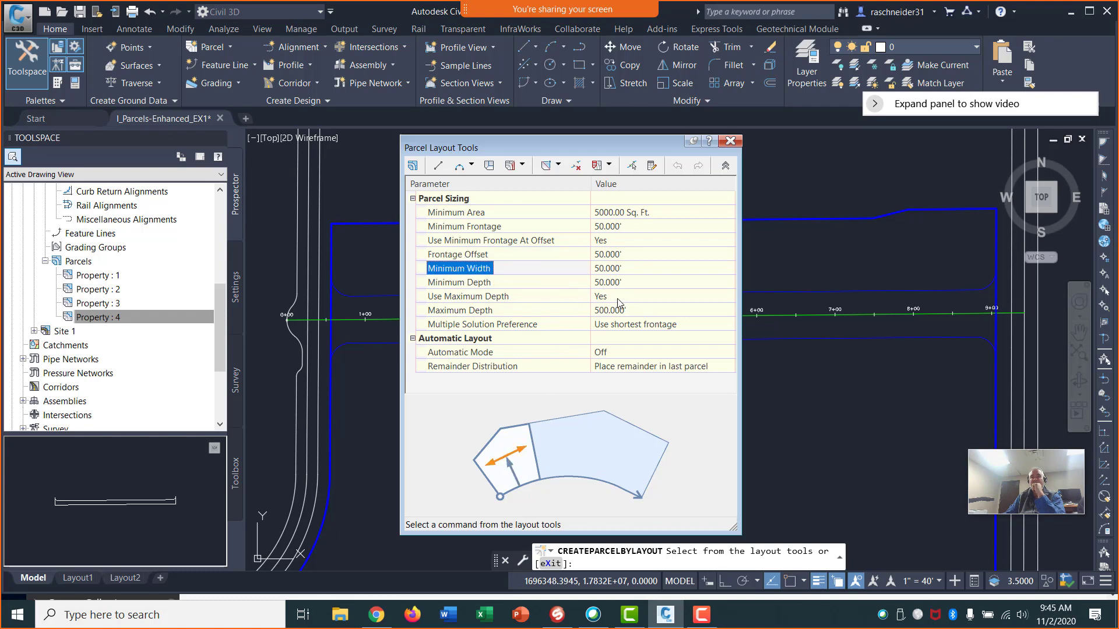
Review the maximum depth parameters, and set Automatic Mode to Off and Remainder Distribution to Place remainder in last parcel
click(494, 300)
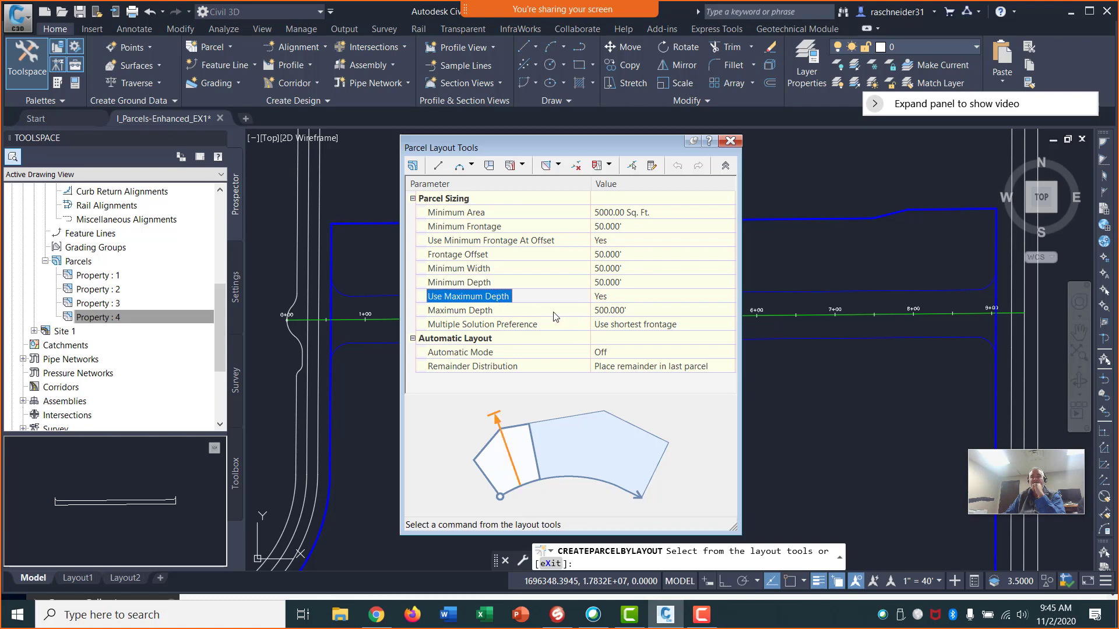
click(501, 312)
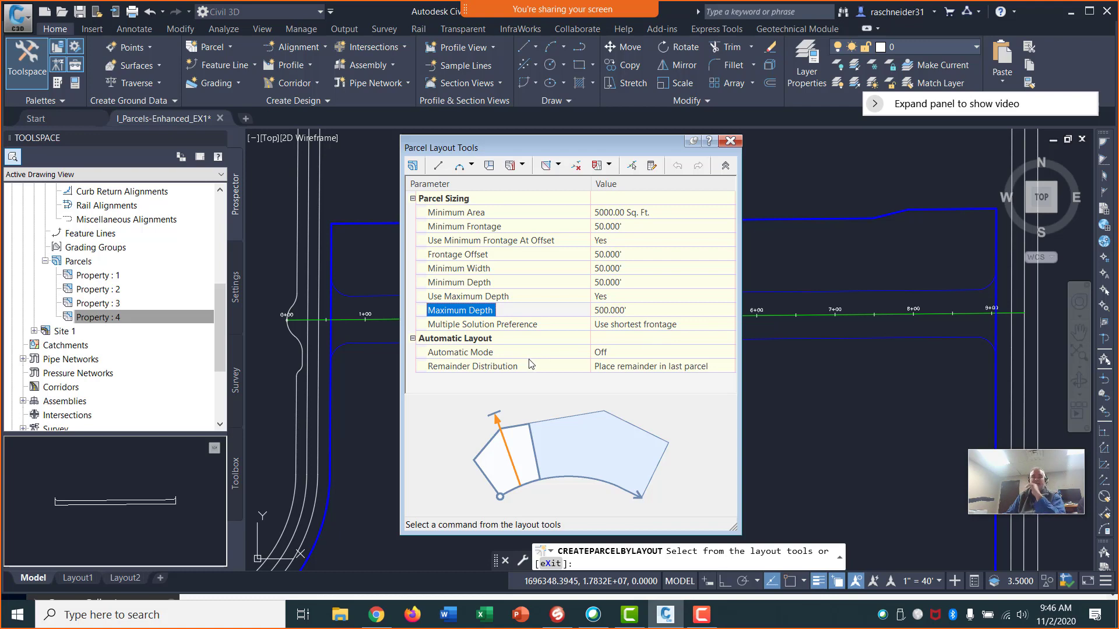
click(612, 355)
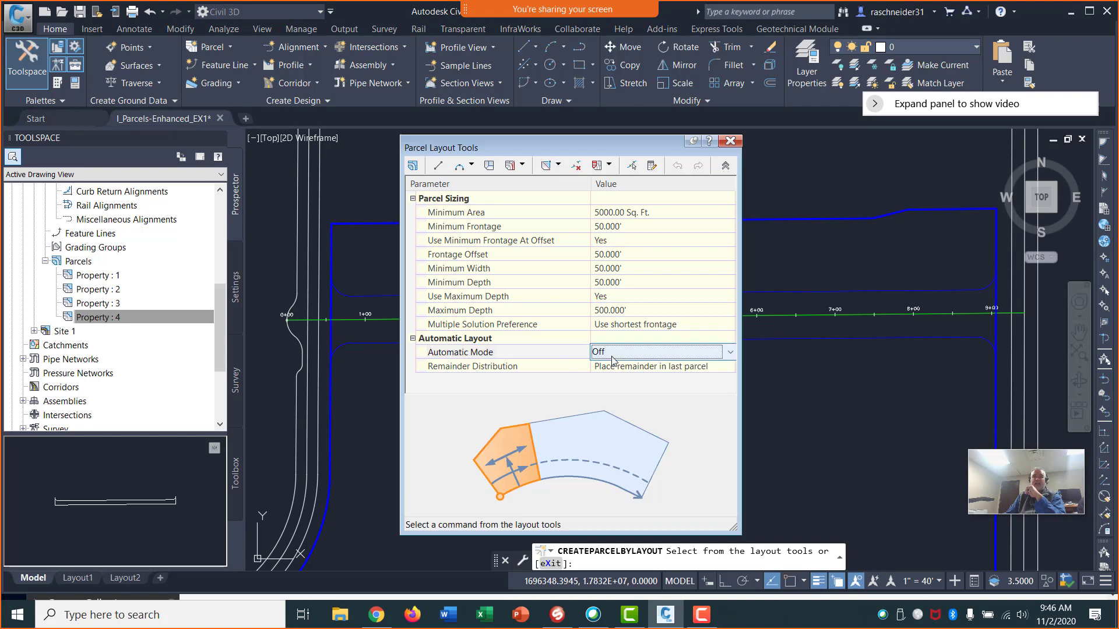
click(731, 353)
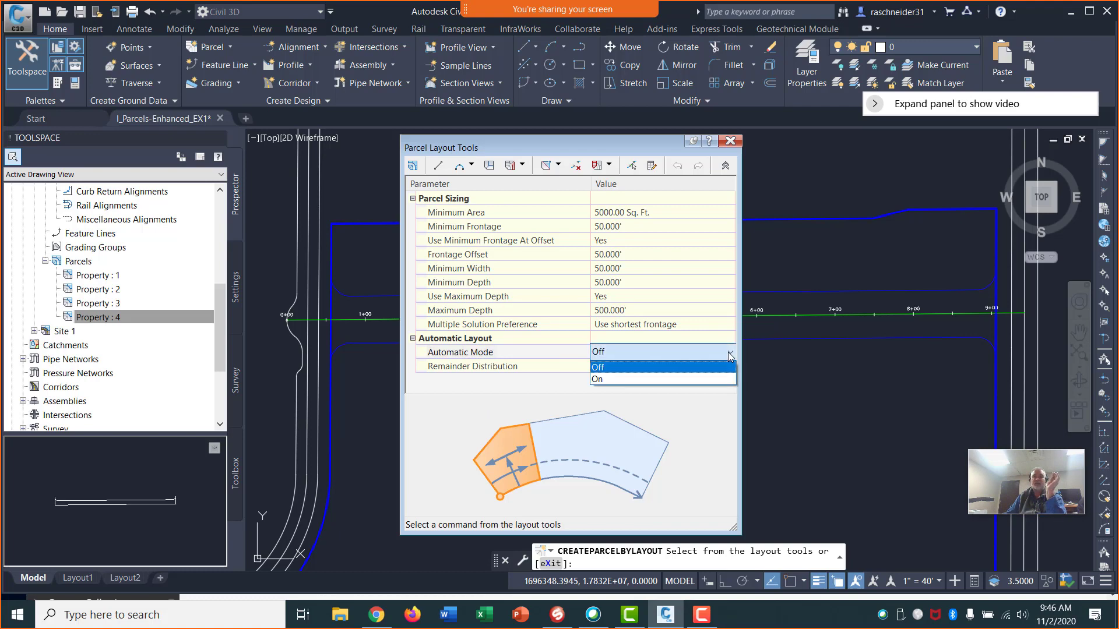
click(619, 367)
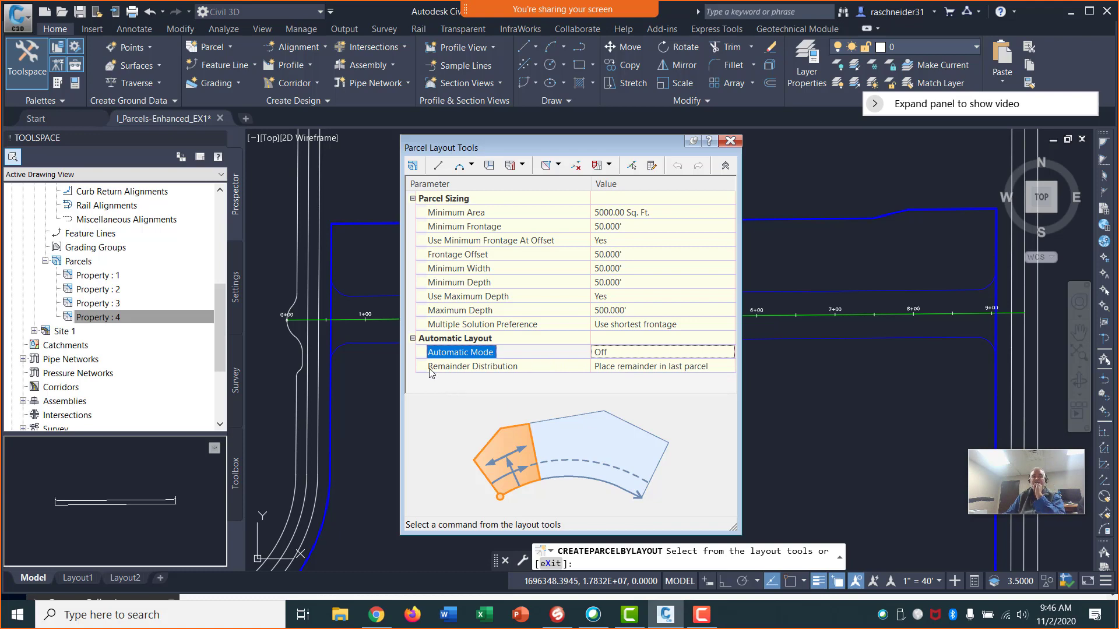
click(703, 370)
click(726, 367)
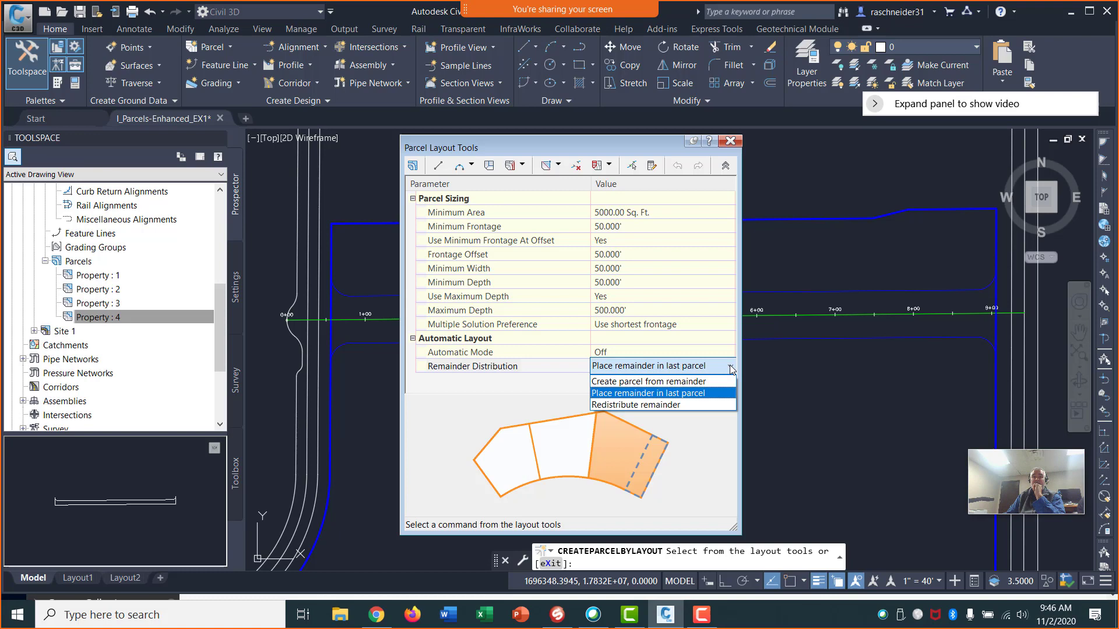
click(698, 394)
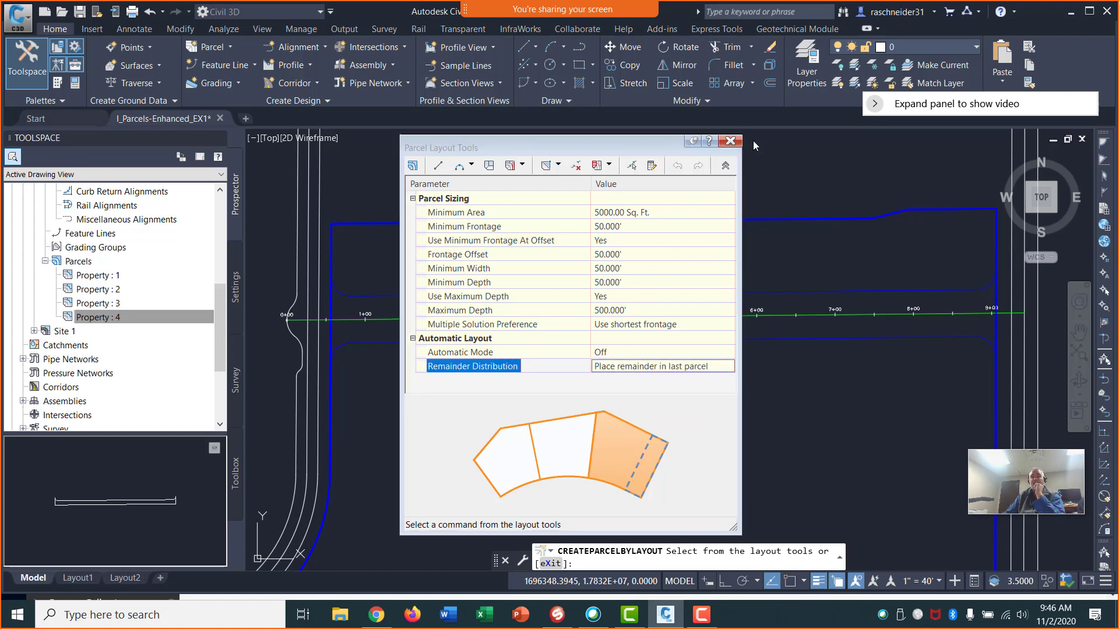
Start the Slide Line - Create tool with Proposed Parcels as the site for the new parcels
click(725, 166)
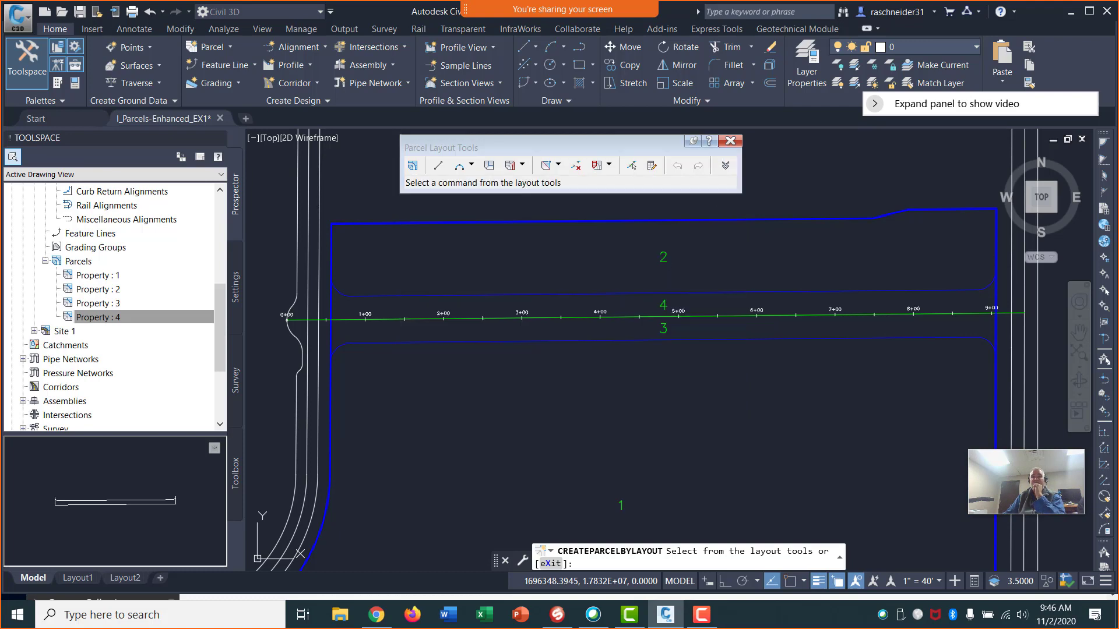
click(523, 166)
click(523, 166)
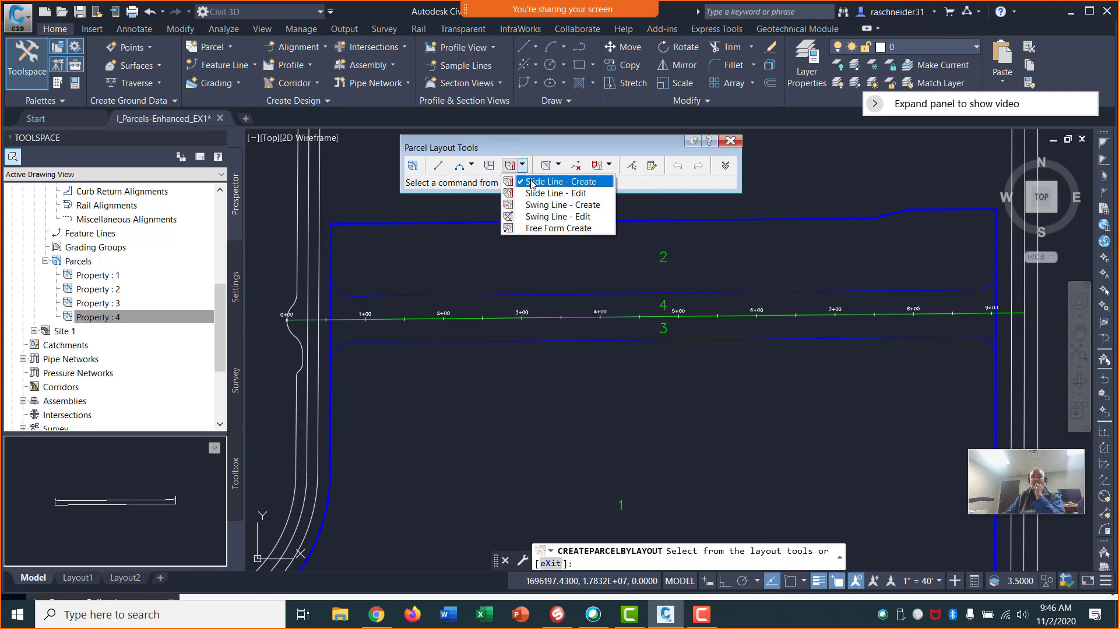
click(532, 183)
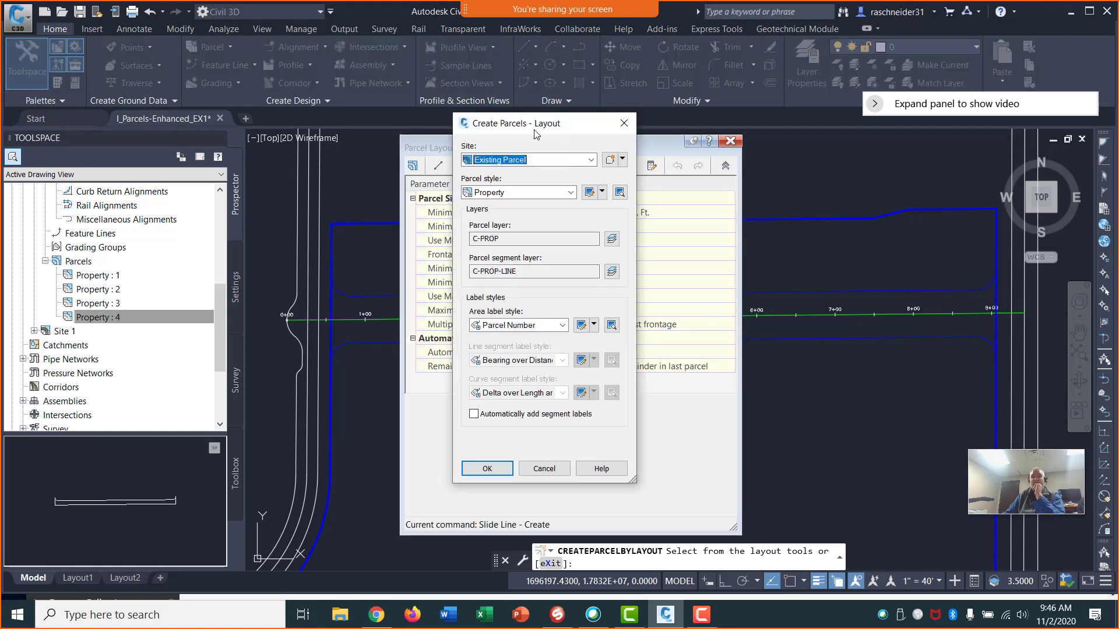
drag(523, 122, 592, 101)
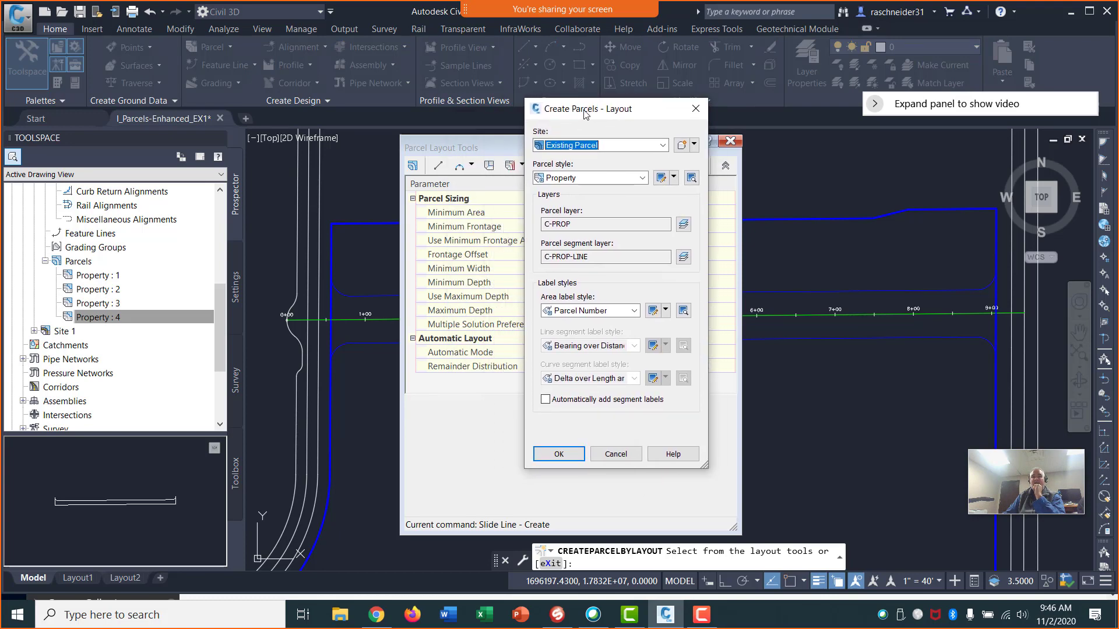
click(663, 146)
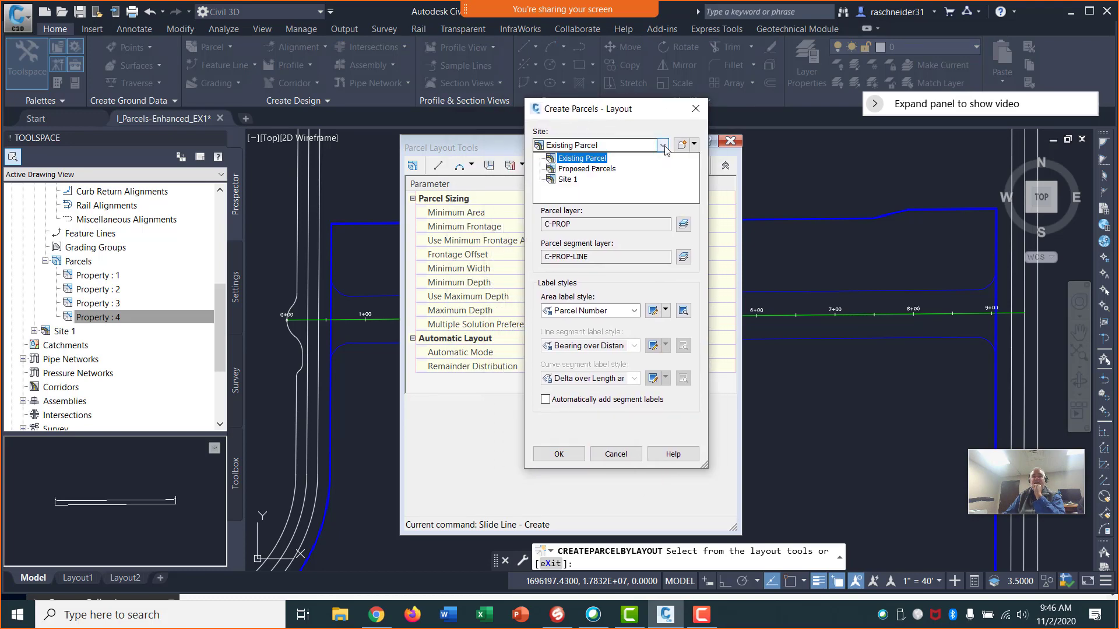
click(602, 169)
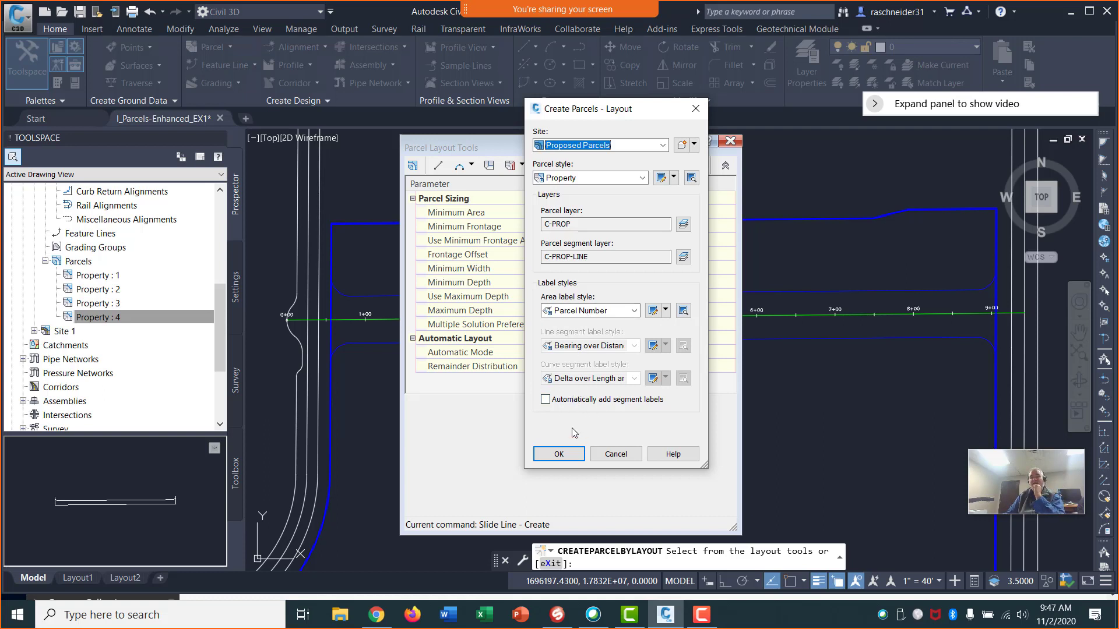
click(559, 455)
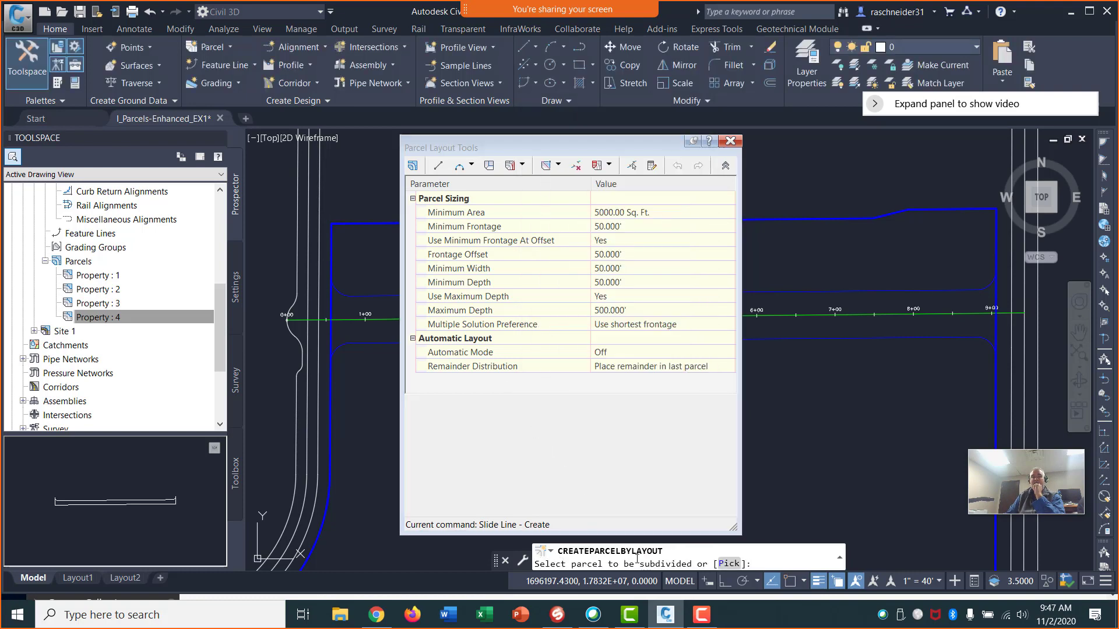
Select parcel 2 north of Orchard Road as the parcel to subdivide, and turn on object snap
click(724, 167)
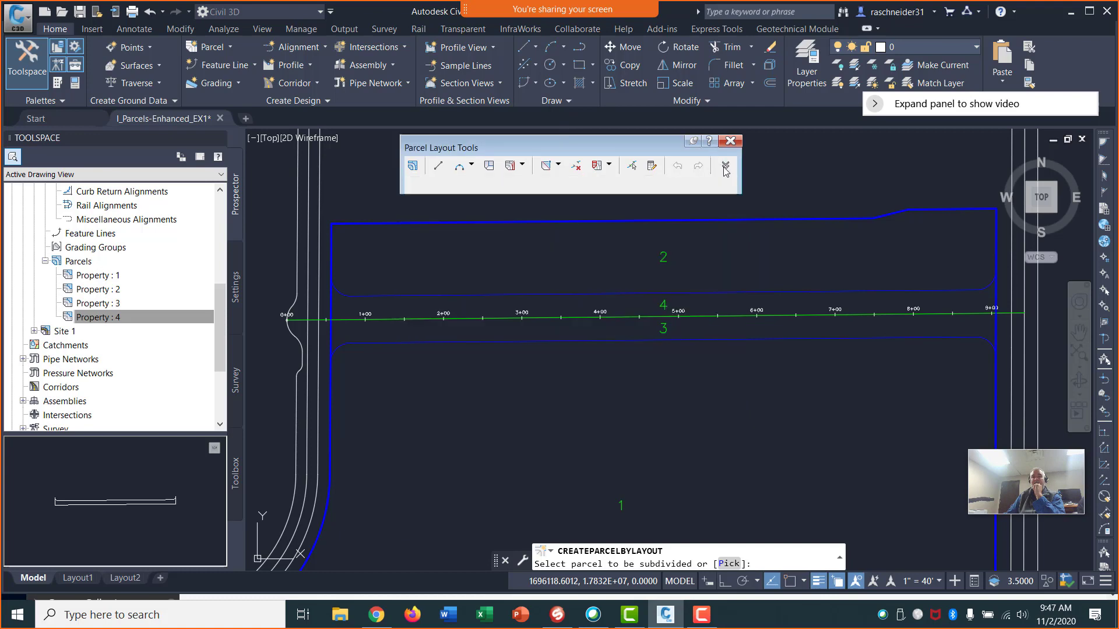
click(663, 256)
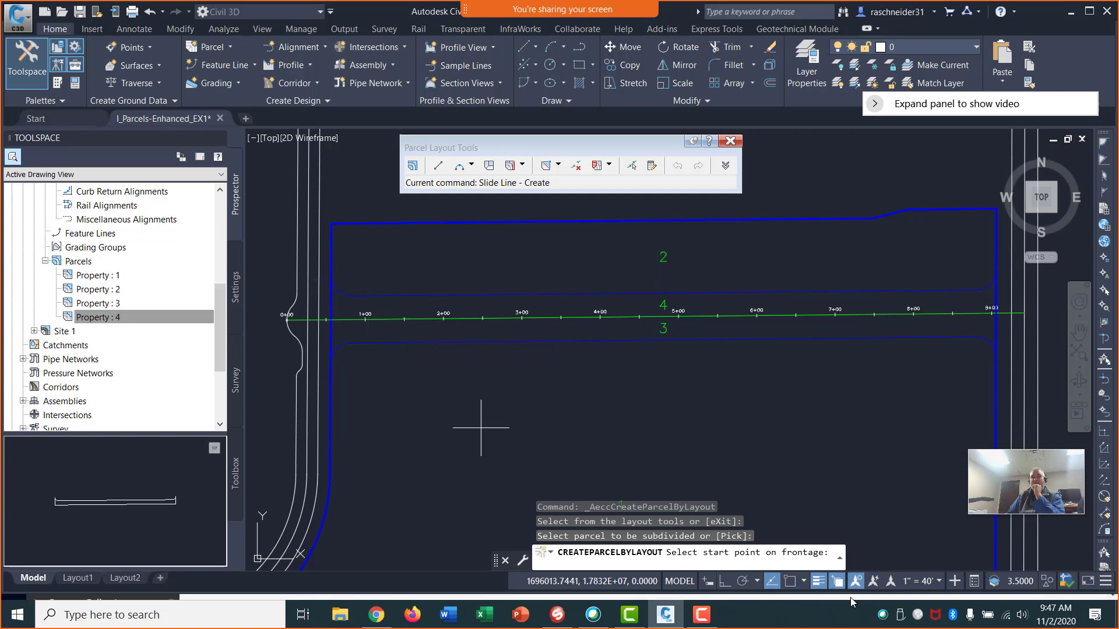
click(803, 581)
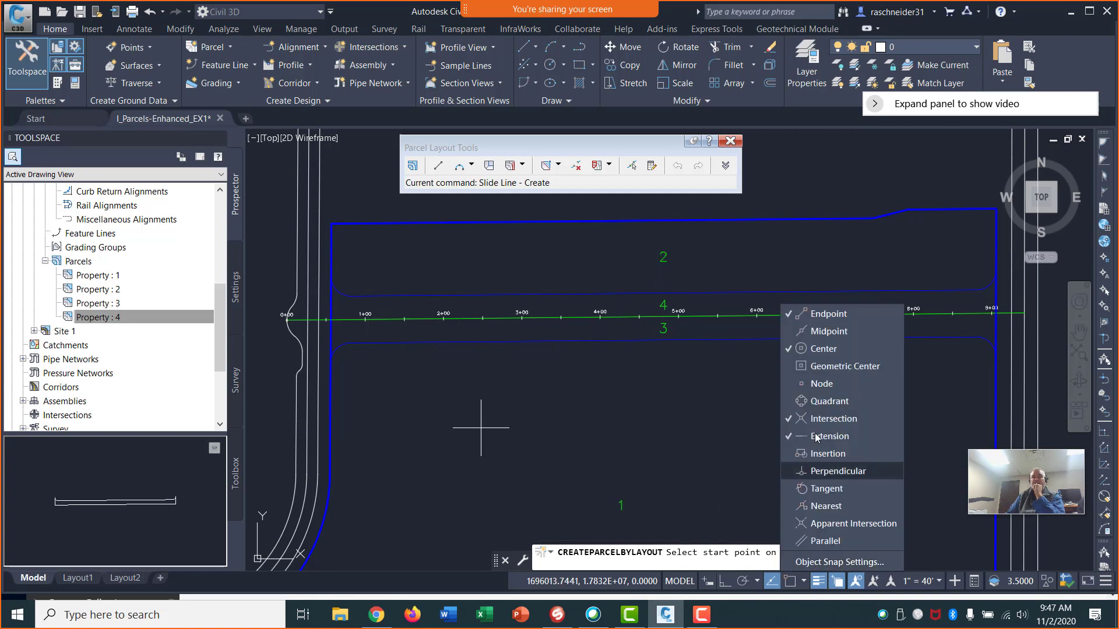
click(793, 591)
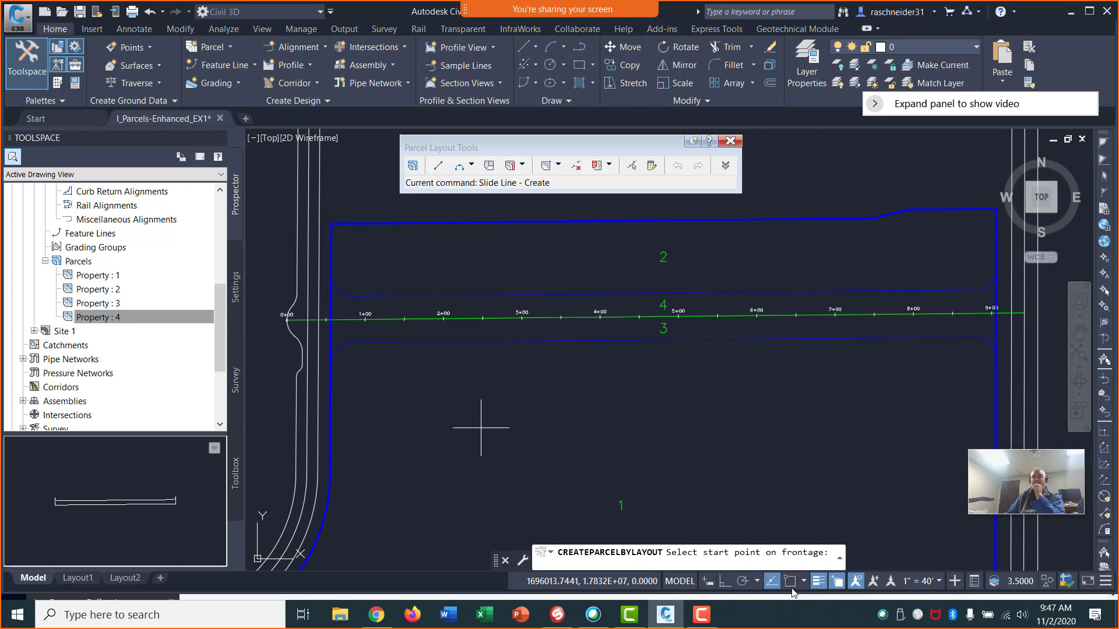
click(790, 587)
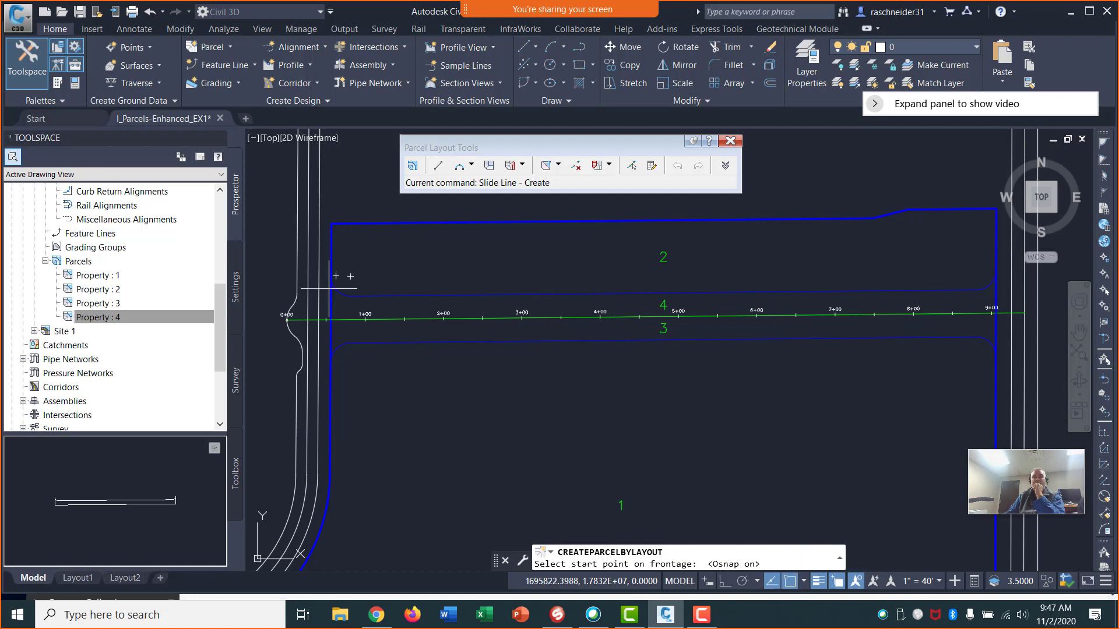
Define parcel 2's frontage along the northern right-of-way line, from the west fillet's upper end to the east fillet's upper end
scroll(330, 288, up, 4)
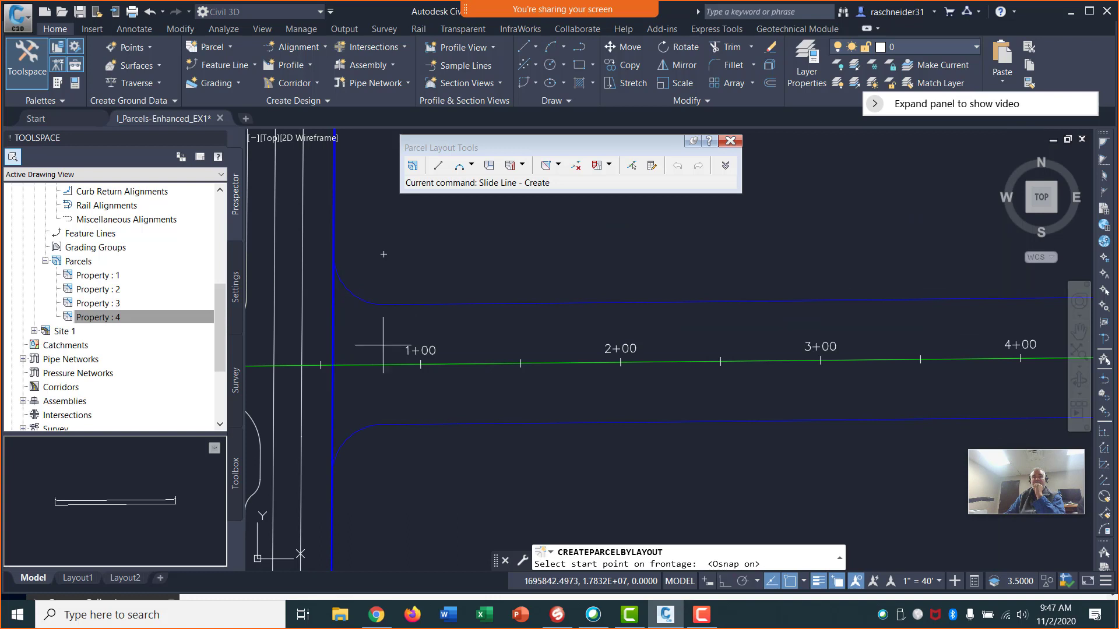
click(336, 269)
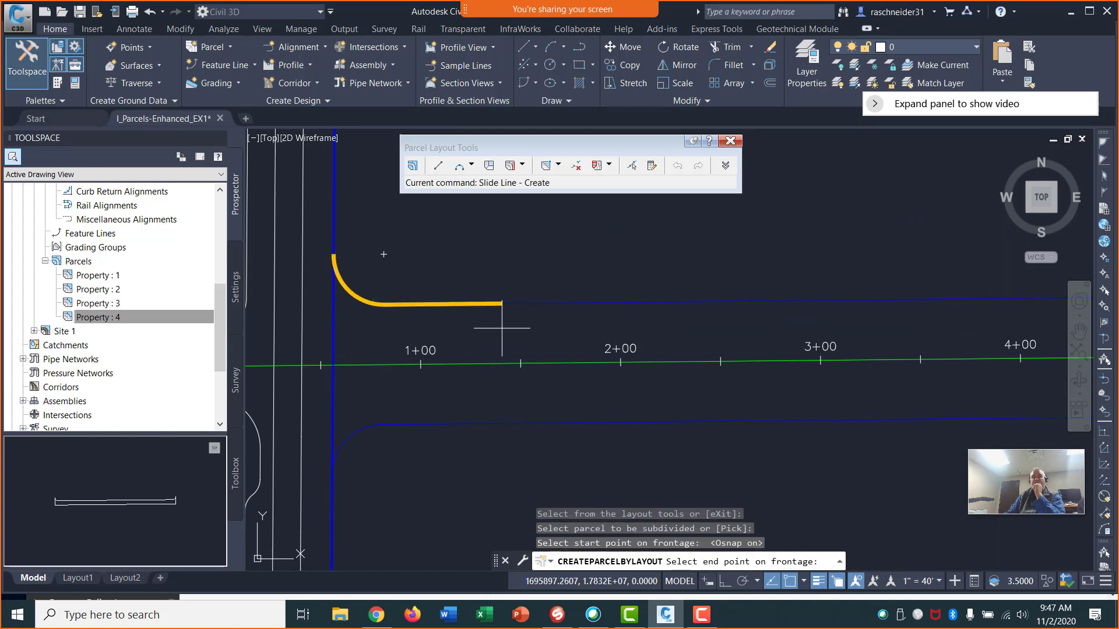
scroll(523, 303, down, 3)
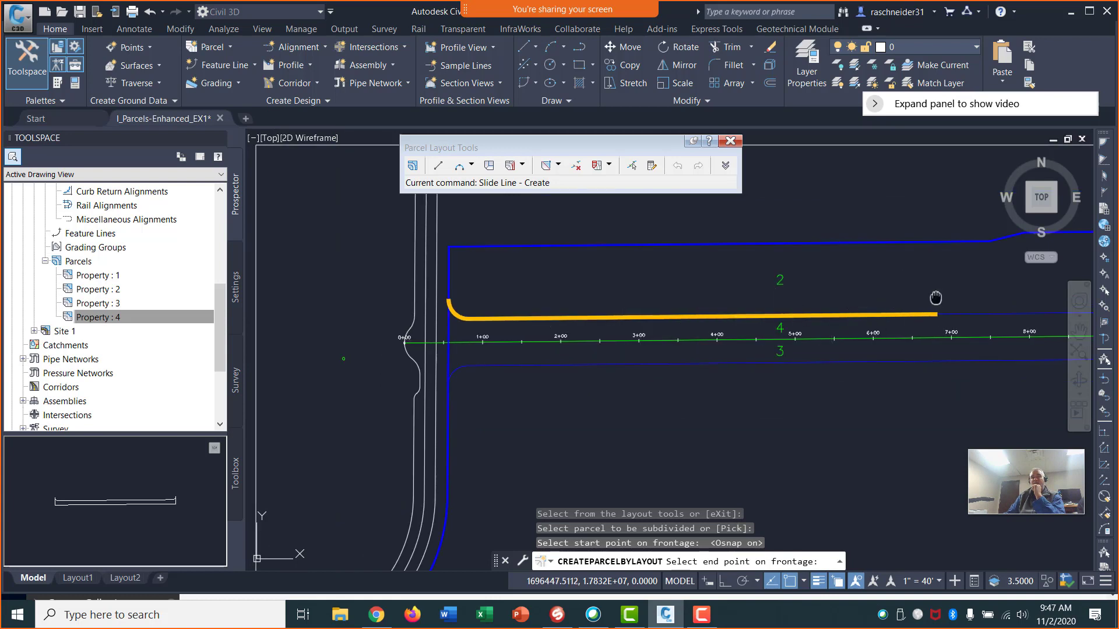
middle_drag(934, 300, 641, 315)
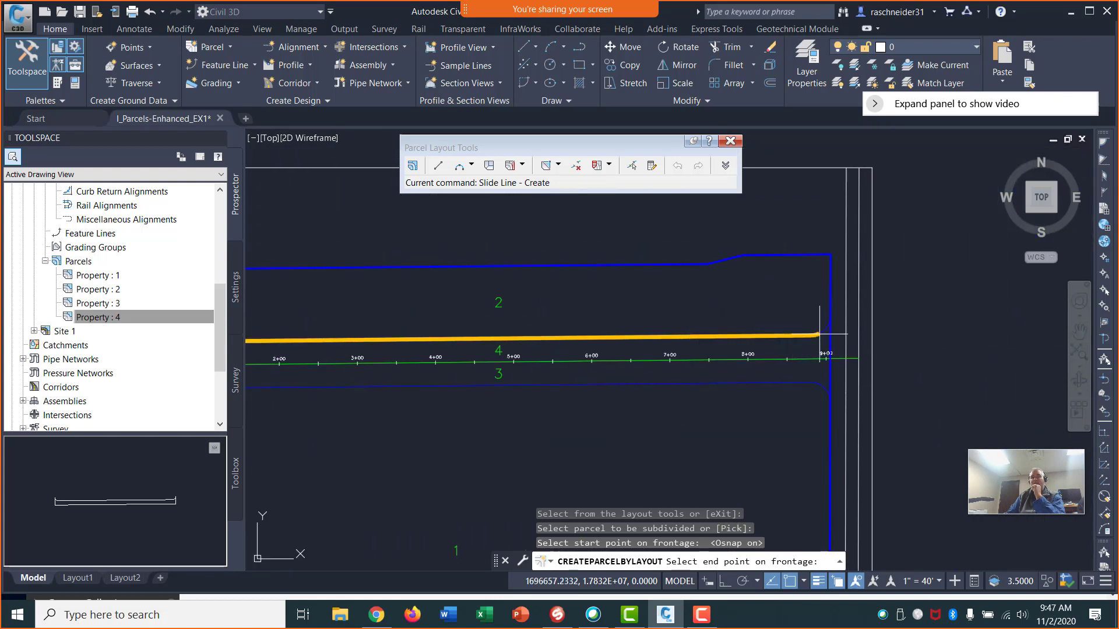
scroll(828, 336, up, 2)
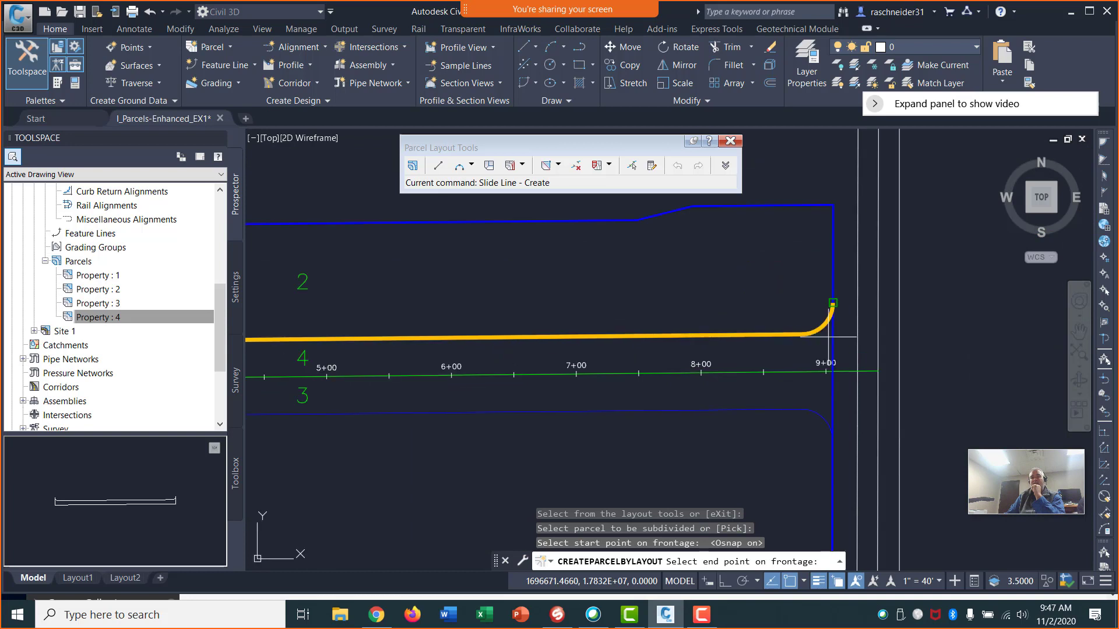
click(833, 303)
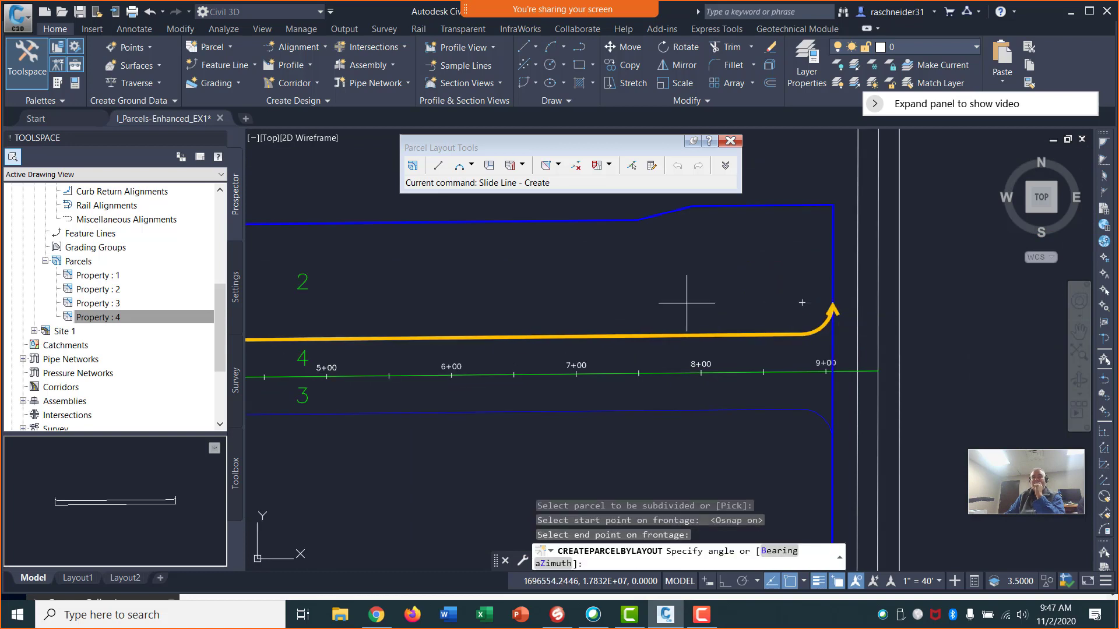
Set the lot line angle along parcel 2's west boundary, from the frontage start point to the northwest corner
scroll(552, 320, down, 4)
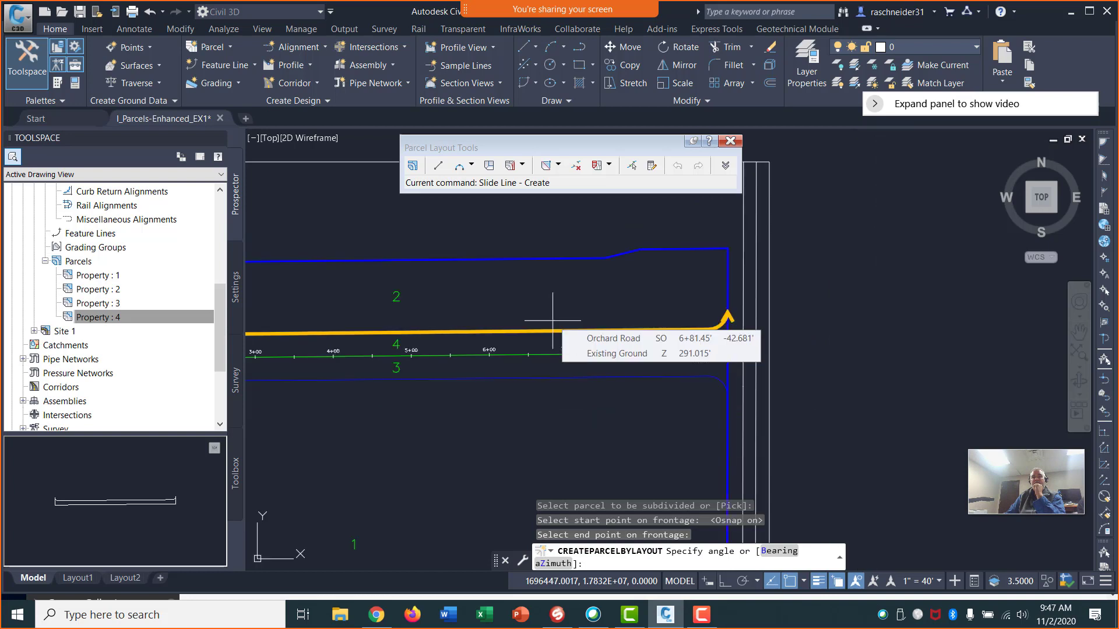
middle_drag(365, 277, 485, 278)
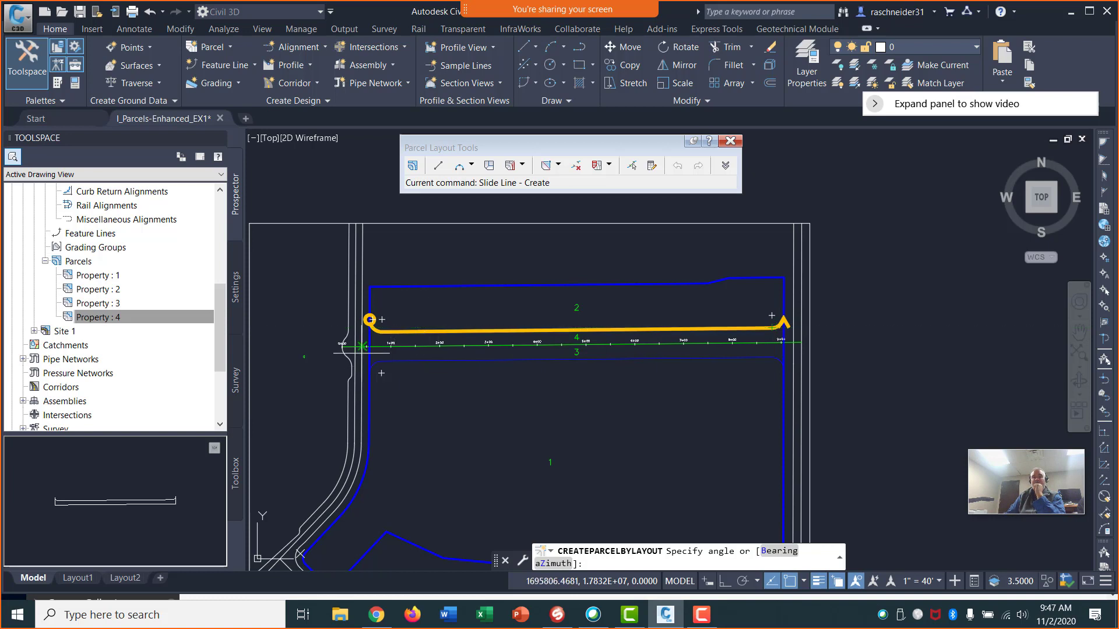
scroll(364, 354, up, 2)
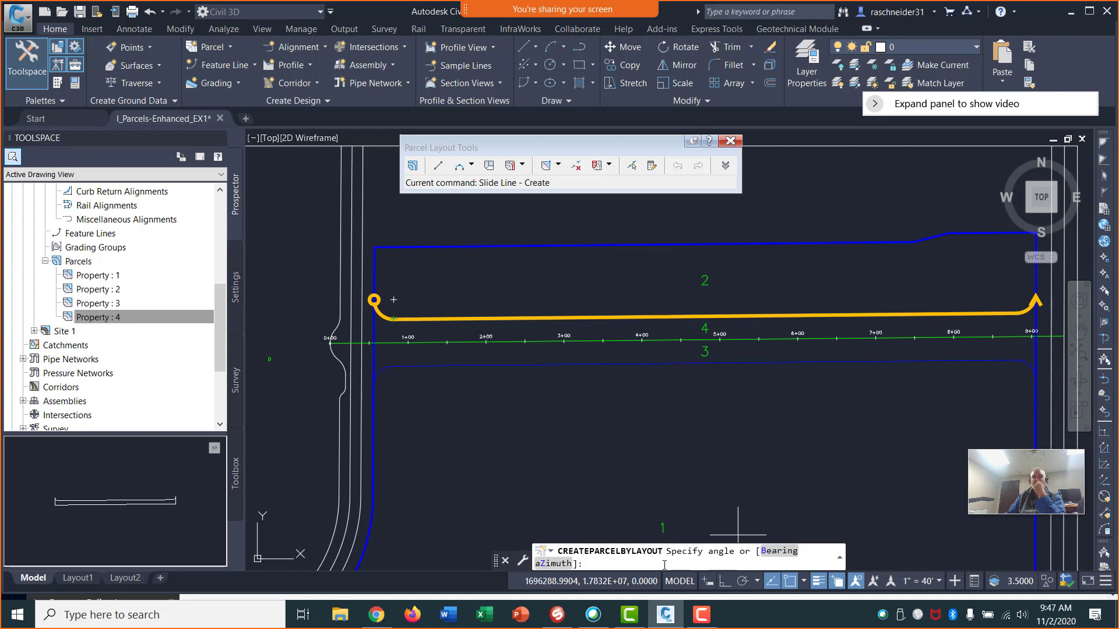
scroll(375, 301, up, 2)
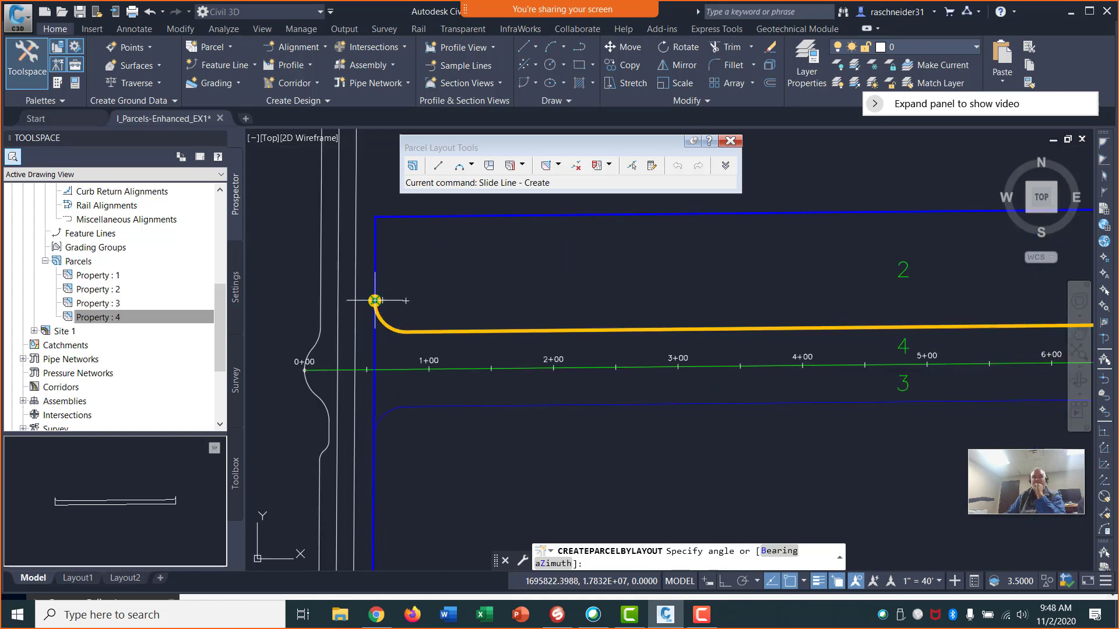
click(376, 217)
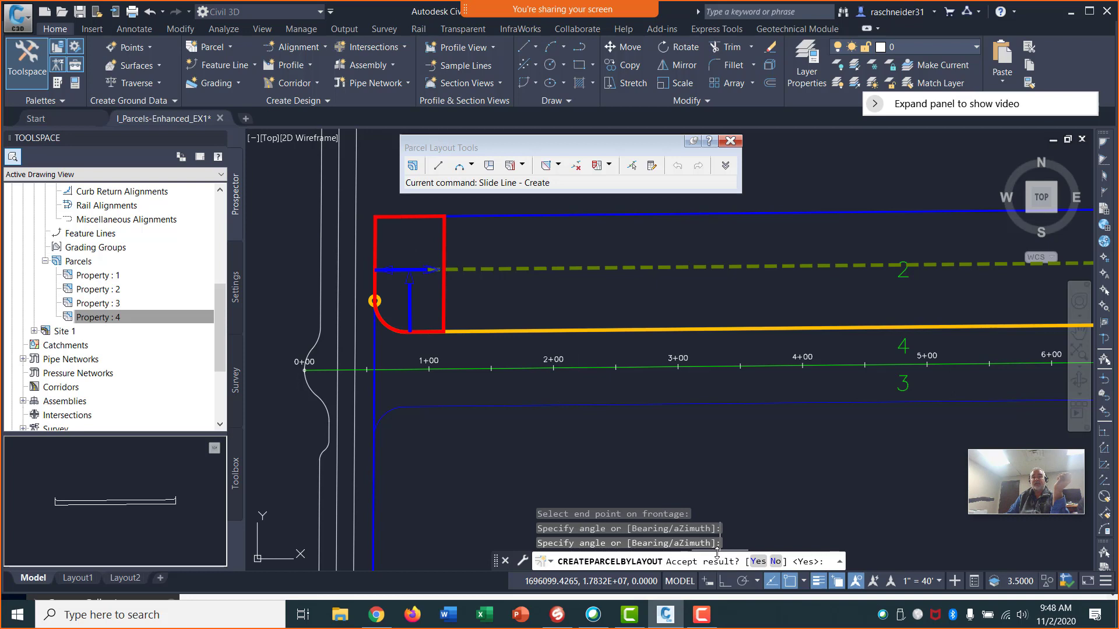
Accept each proposed lot along parcel 2's frontage from west to east through the last one, and exit the Slide Line - Create tool
click(757, 562)
click(757, 561)
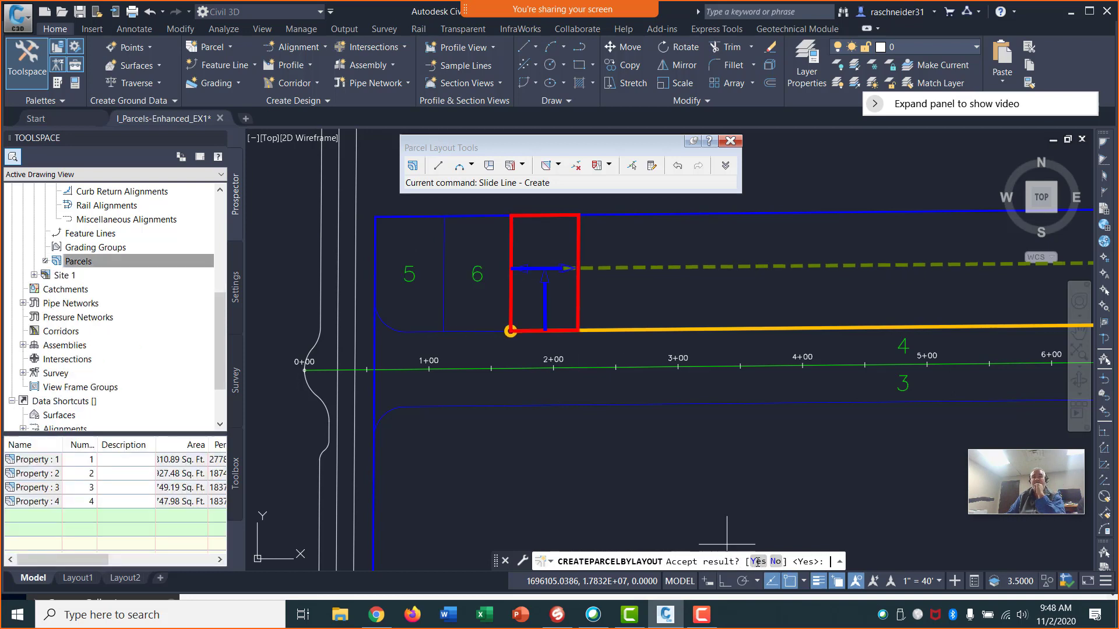
click(758, 562)
click(757, 562)
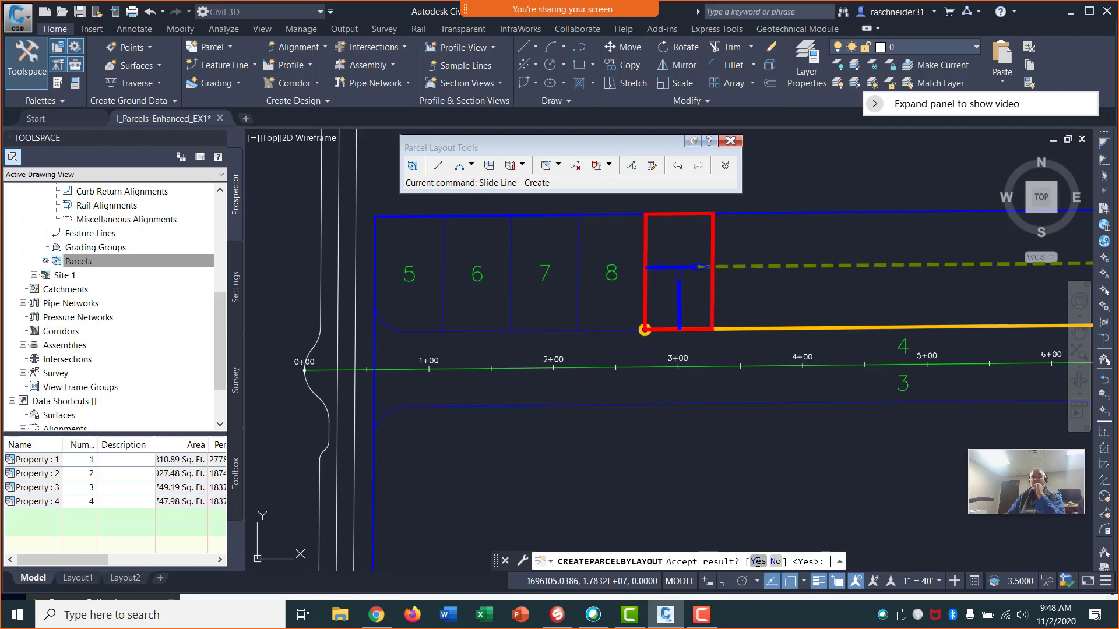
click(757, 561)
click(757, 561)
click(757, 563)
click(757, 562)
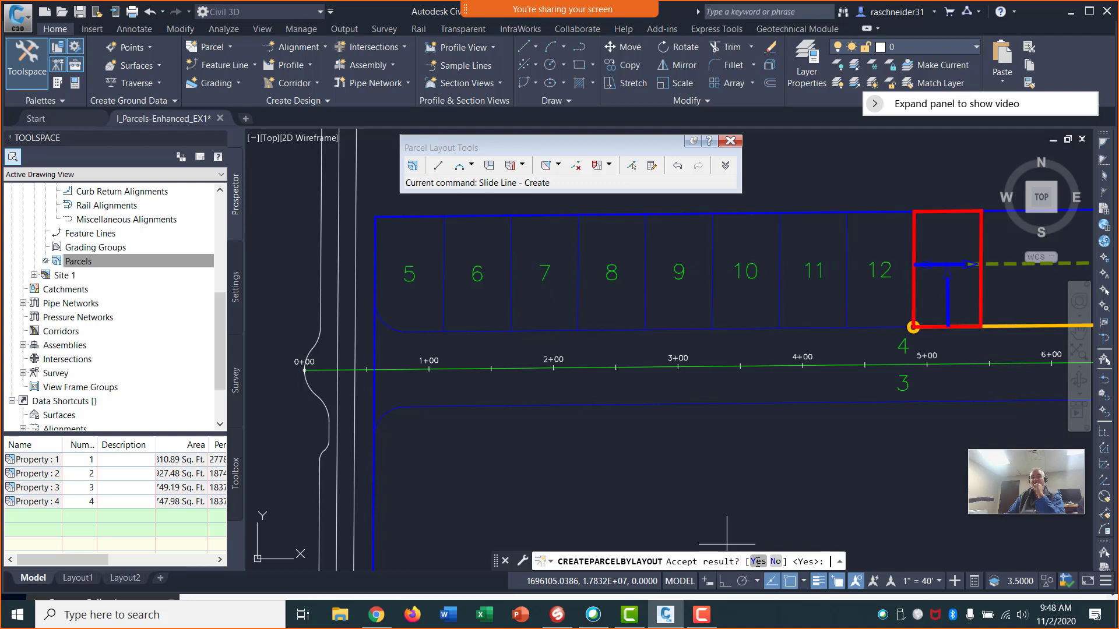
click(758, 562)
middle_drag(842, 437, 349, 446)
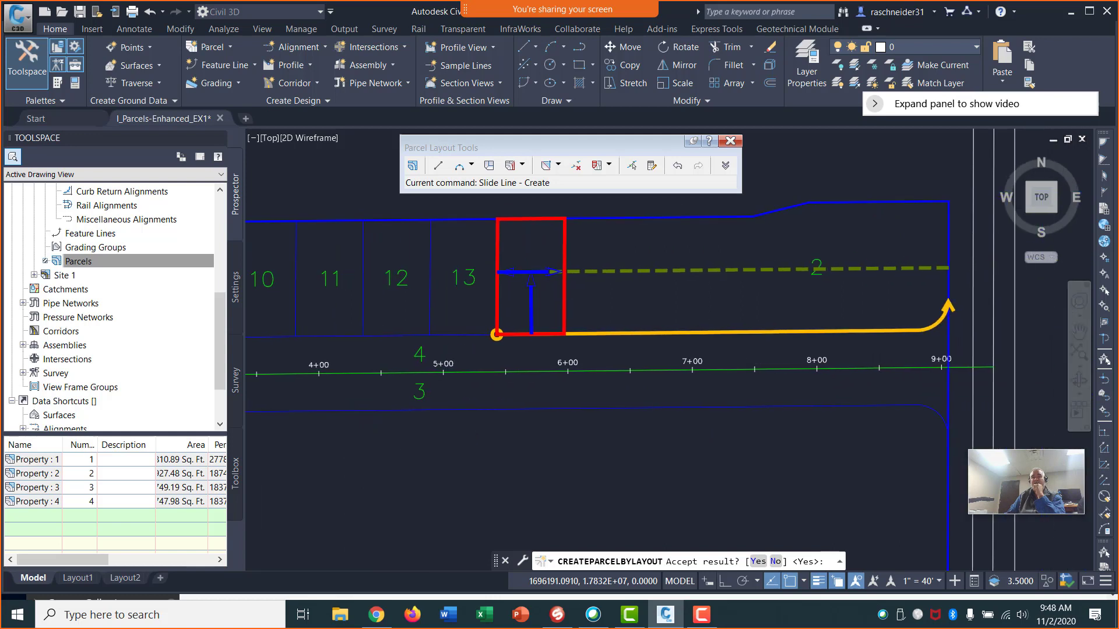
click(759, 562)
click(758, 562)
click(758, 563)
click(758, 562)
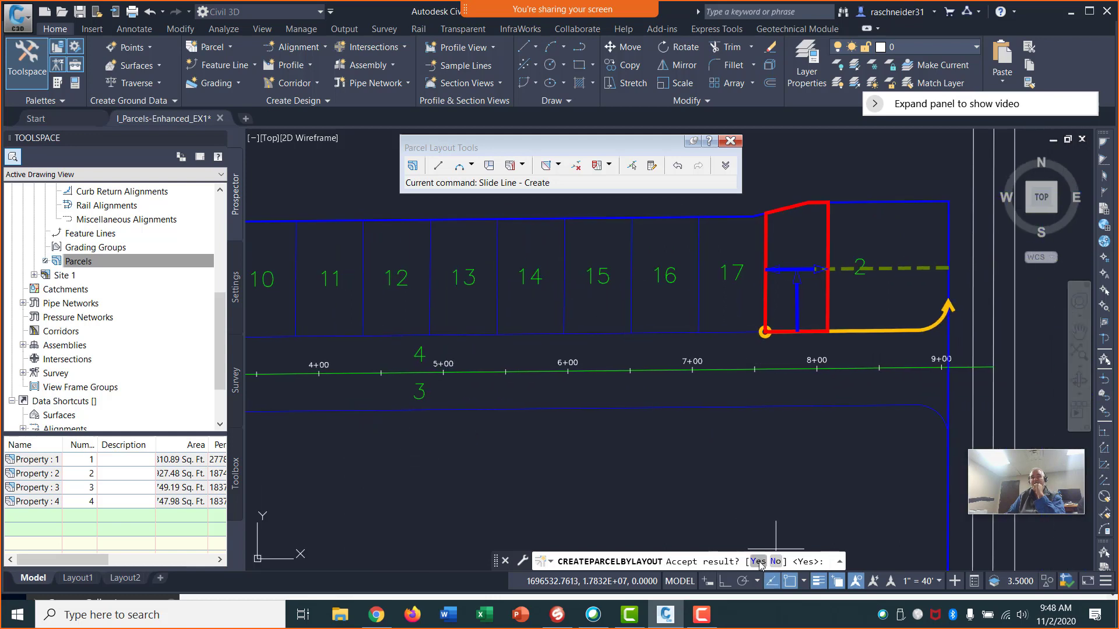
click(758, 562)
click(758, 562)
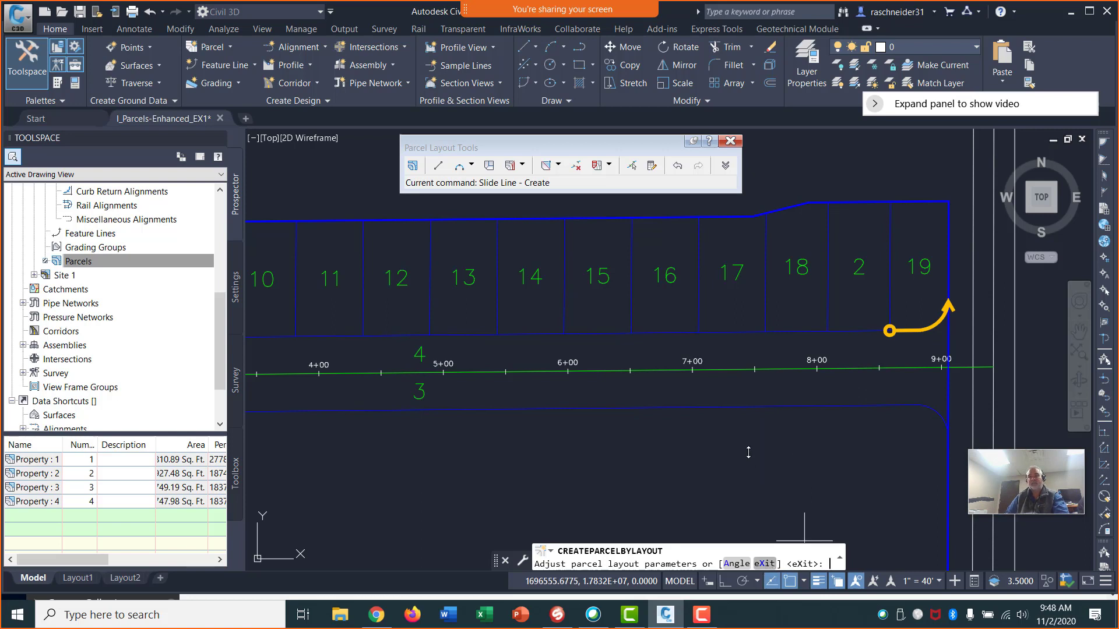
text(X)
key(Return)
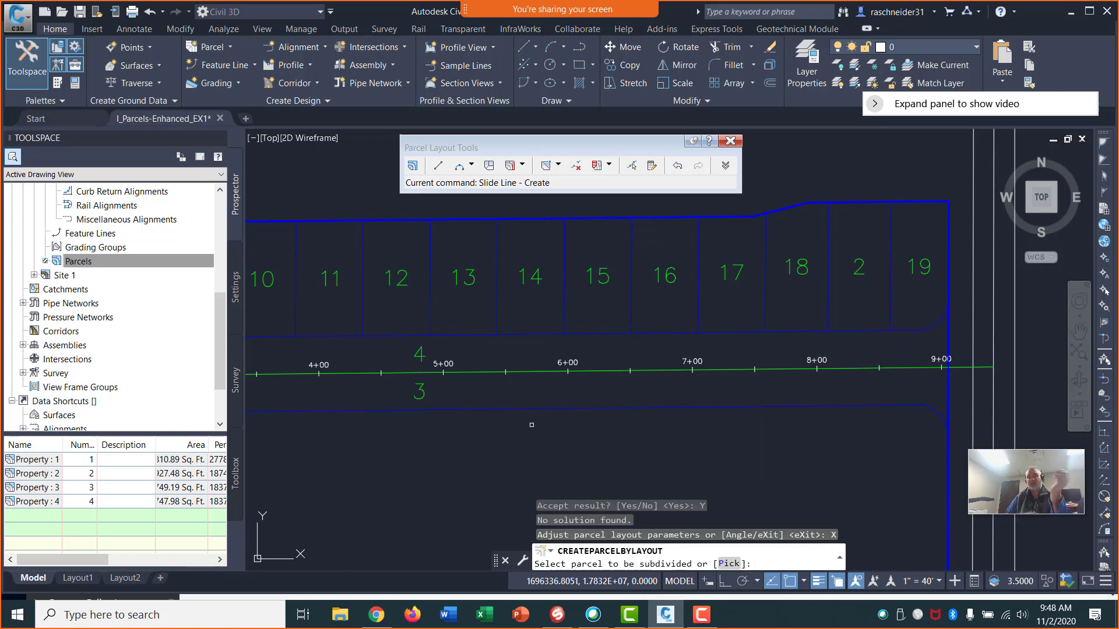
key(Escape)
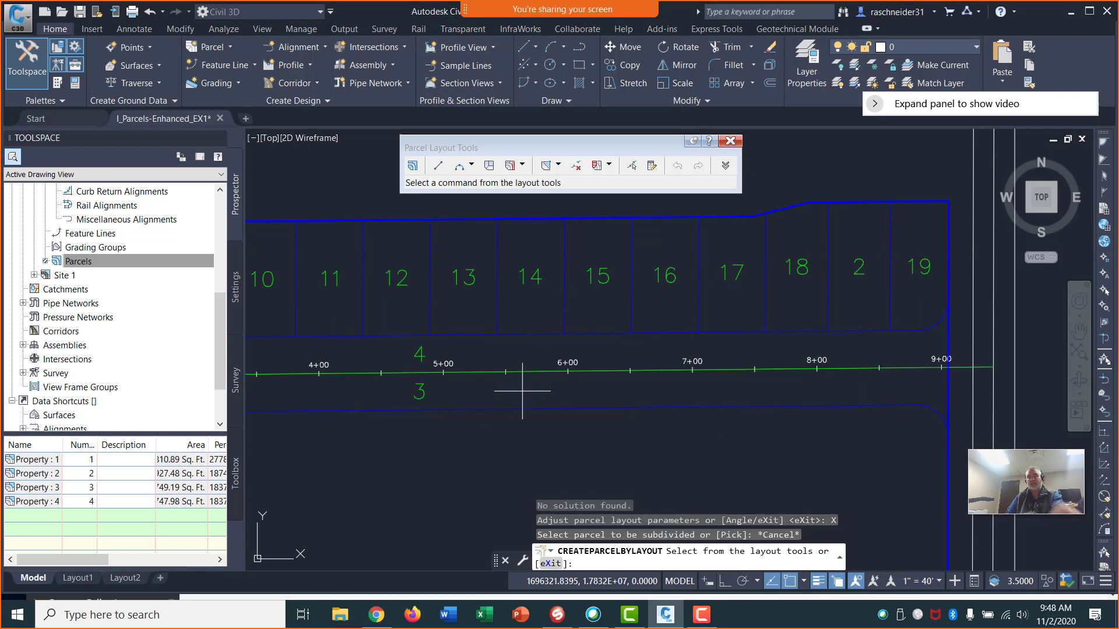
Refresh the Parcels collection of the Proposed Parcels site
scroll(497, 340, down, 2)
middle_drag(475, 324, 644, 327)
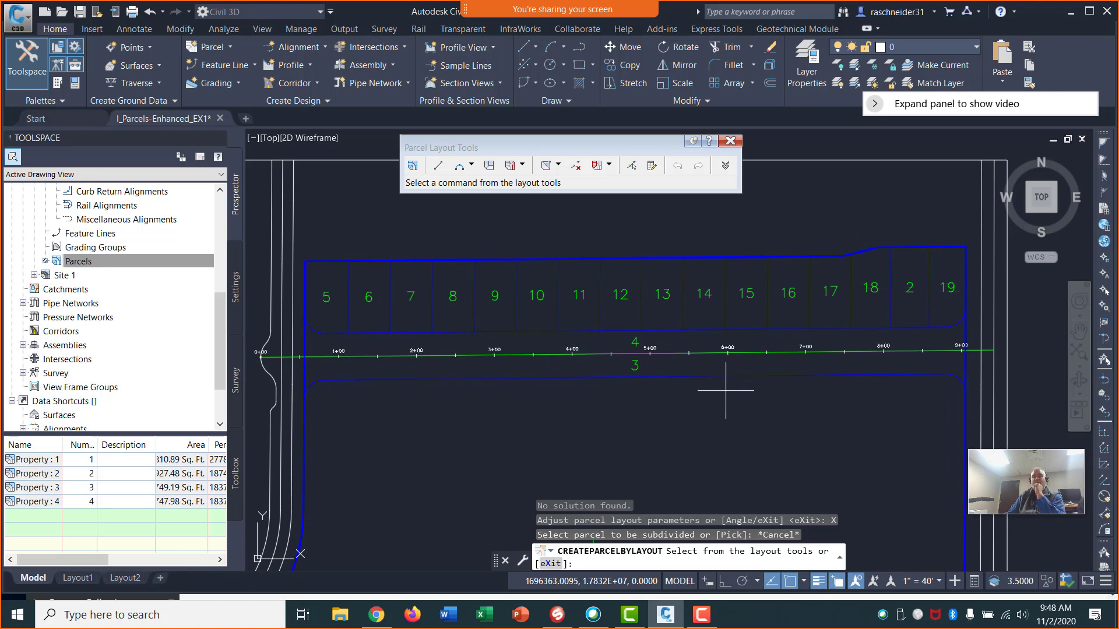
scroll(702, 408, down, 2)
middle_drag(702, 407, 702, 355)
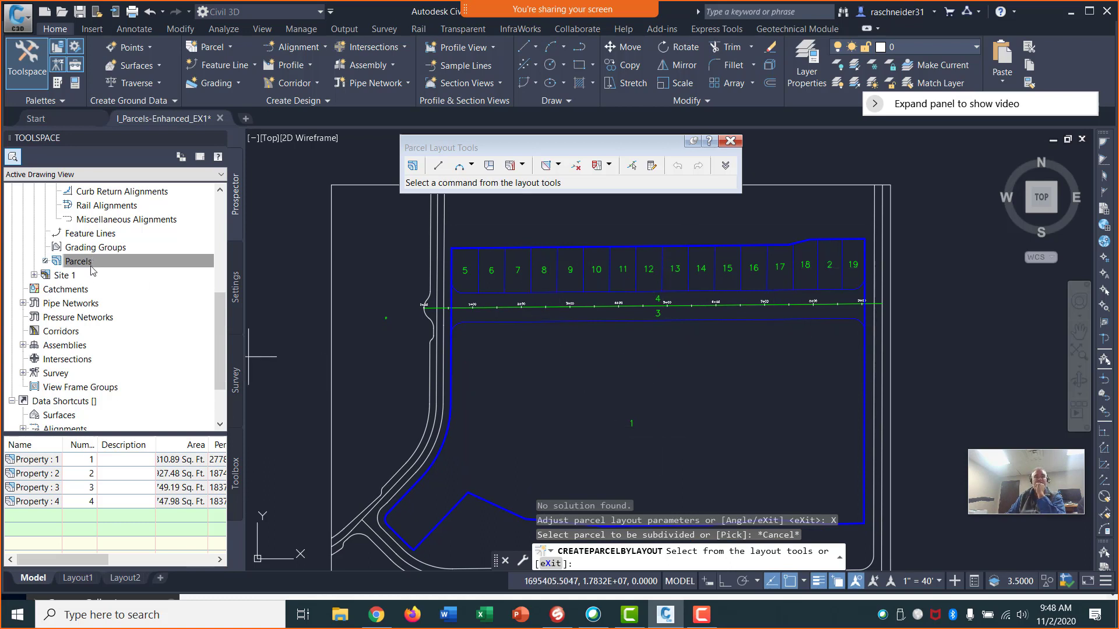
scroll(213, 328, up, 3)
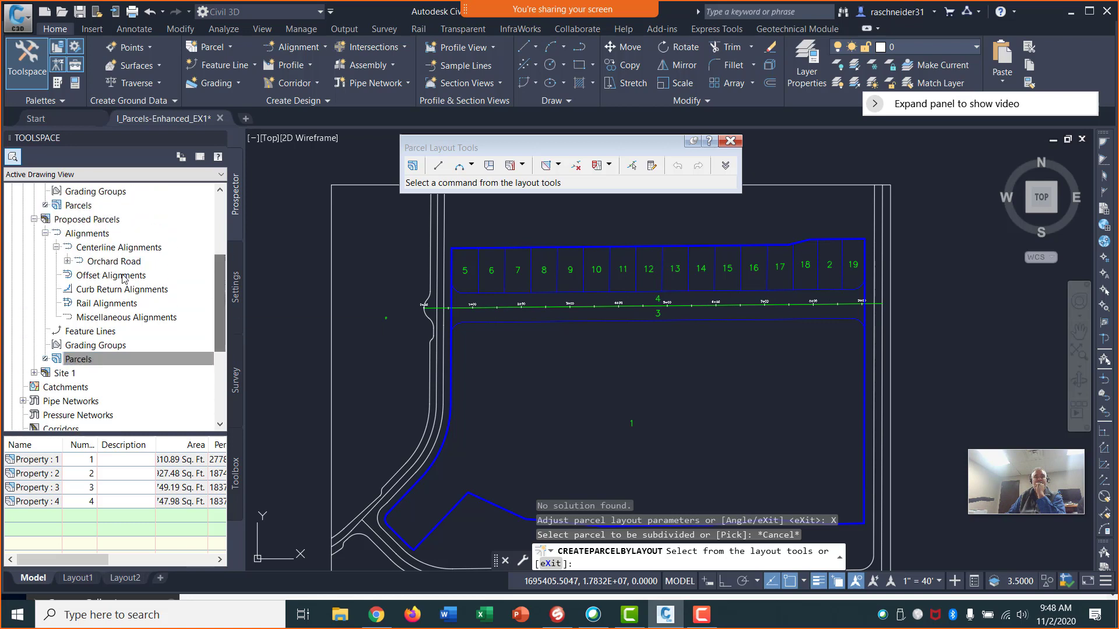
right_click(101, 361)
click(134, 433)
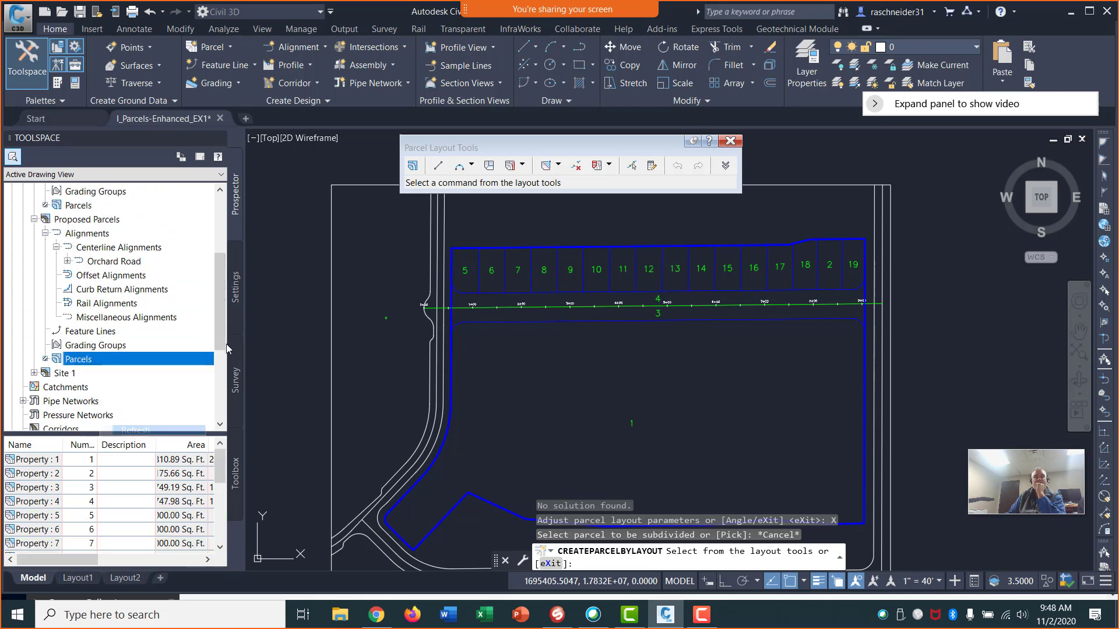
Look through the parcels of the Proposed Parcels site and preview individual ones such as Property : 4 and Property : 9
drag(220, 463, 221, 529)
click(96, 377)
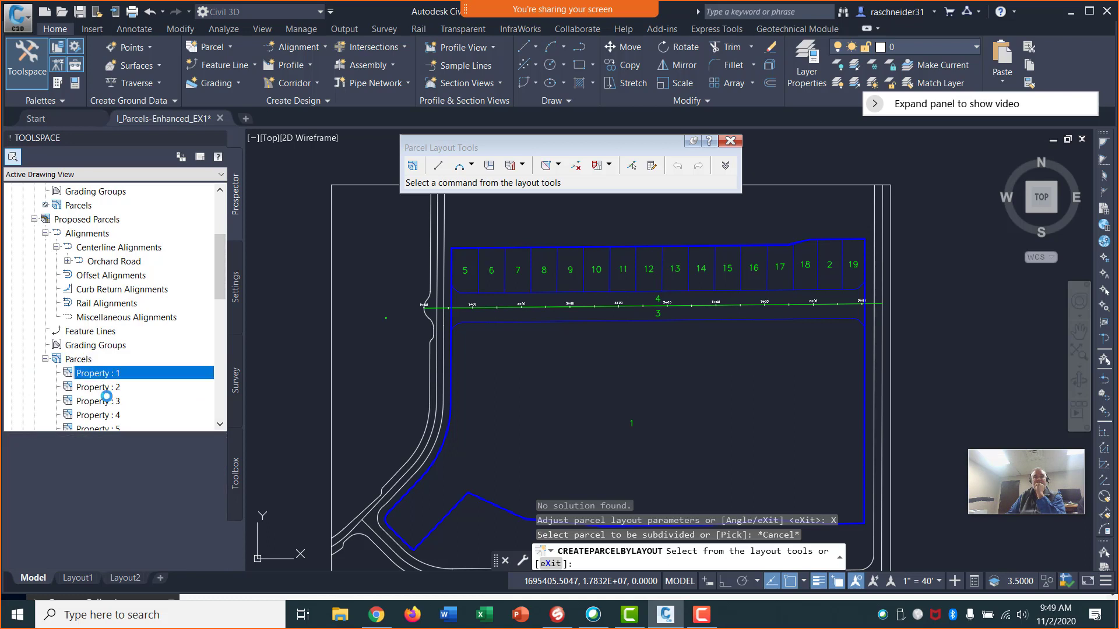
key(Down)
key(Down)
key(Down)
scroll(169, 357, down, 2)
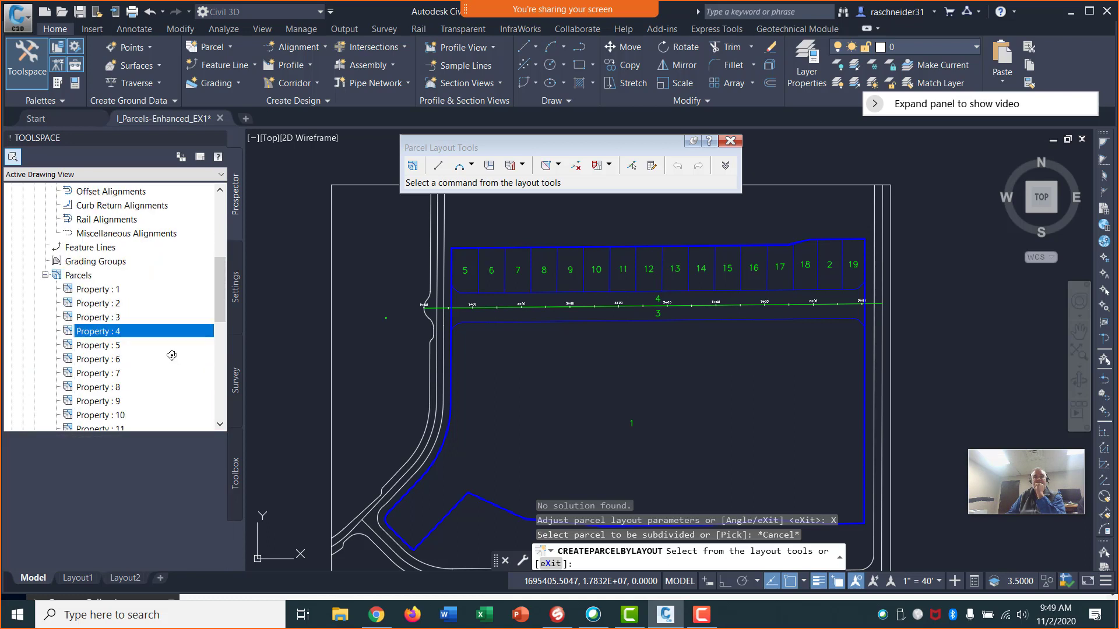
click(111, 389)
click(121, 404)
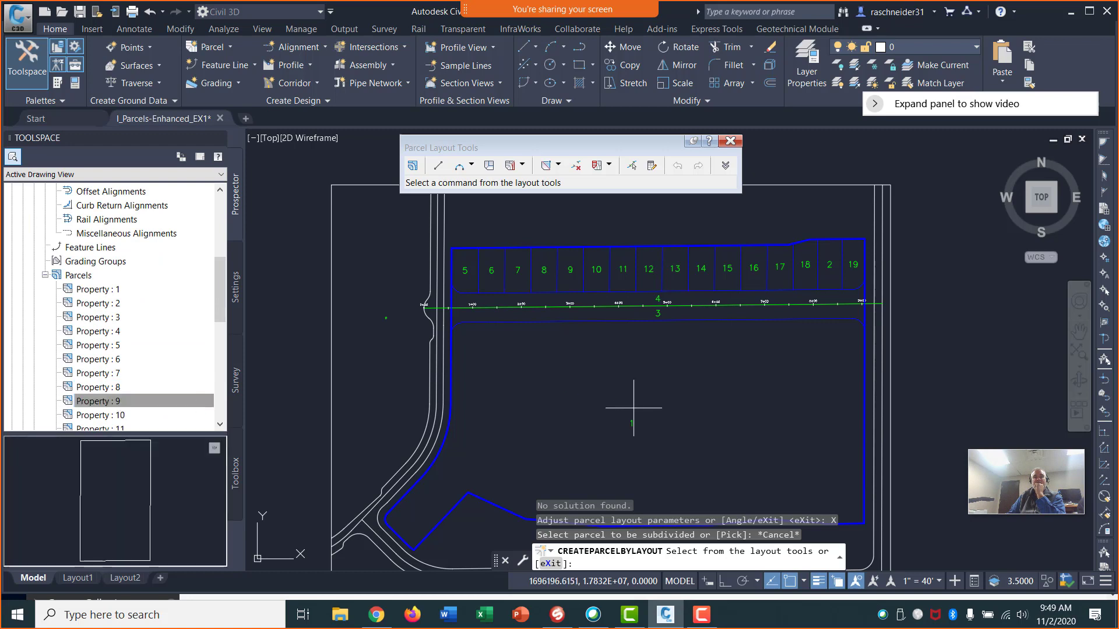
Close the Parcel Layout Tools and thaw the C-PROP-POLYLINES layer
click(730, 140)
scroll(810, 262, up, 4)
scroll(545, 324, down, 4)
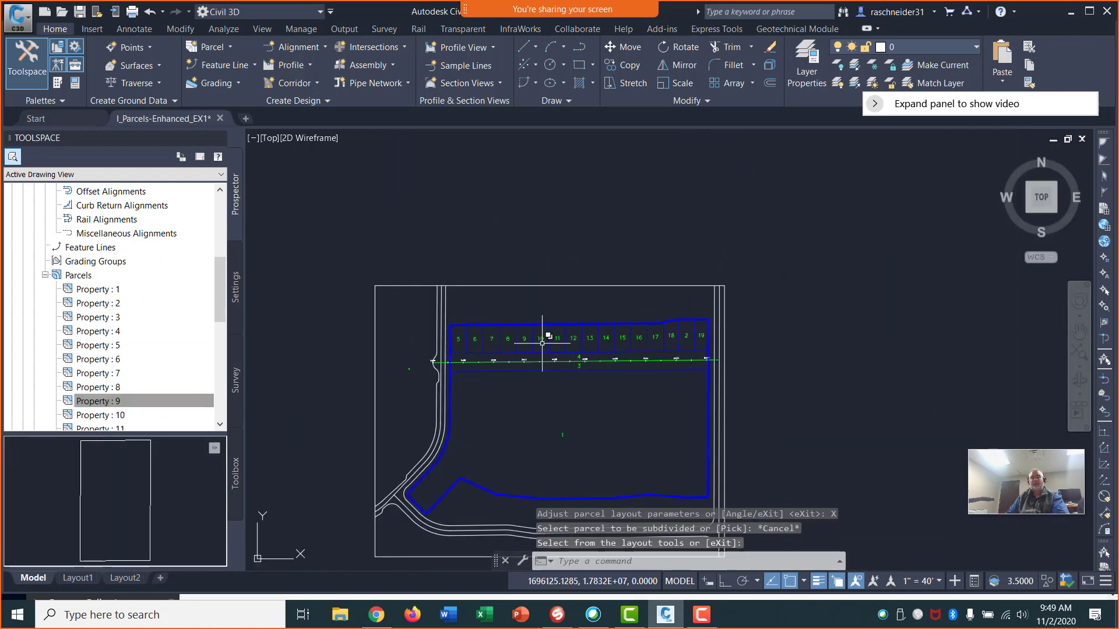
scroll(560, 299, up, 1)
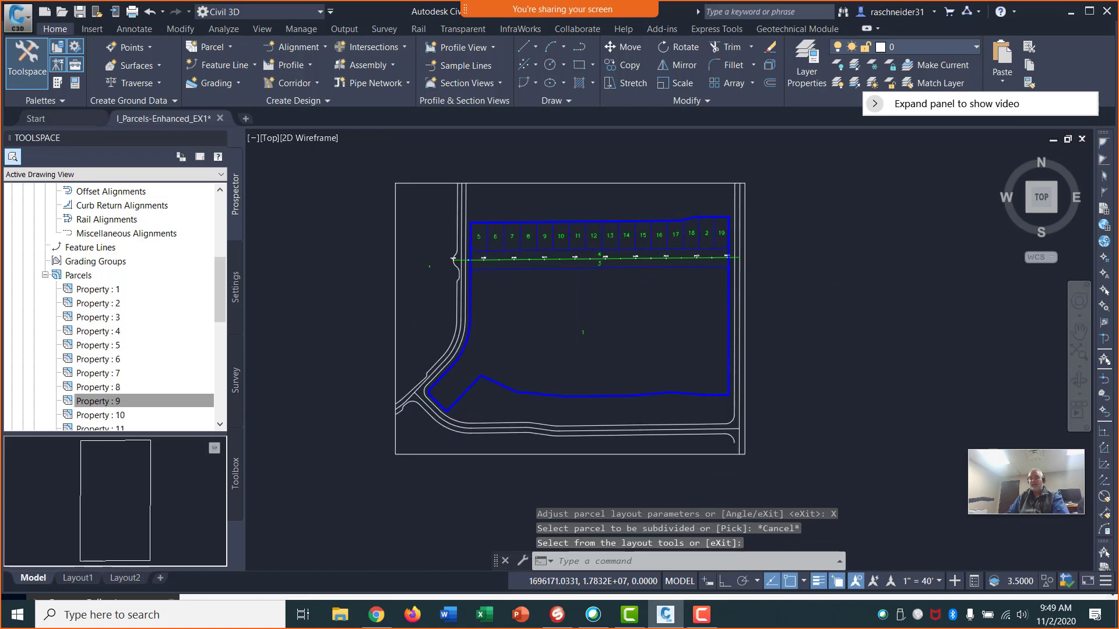
scroll(556, 341, up, 2)
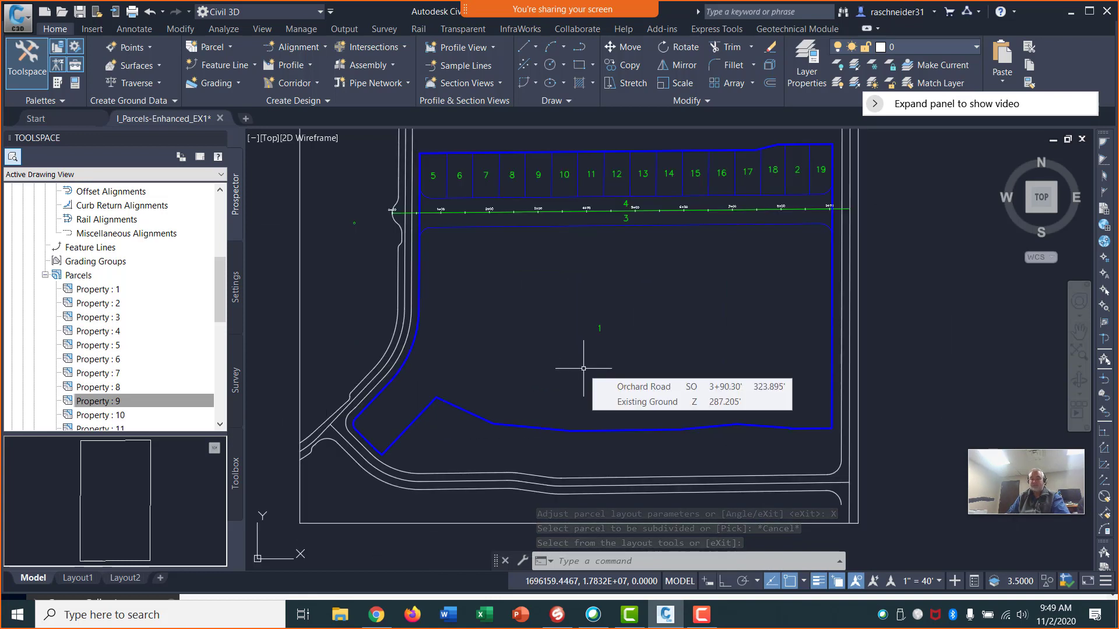
mouse_move(598, 338)
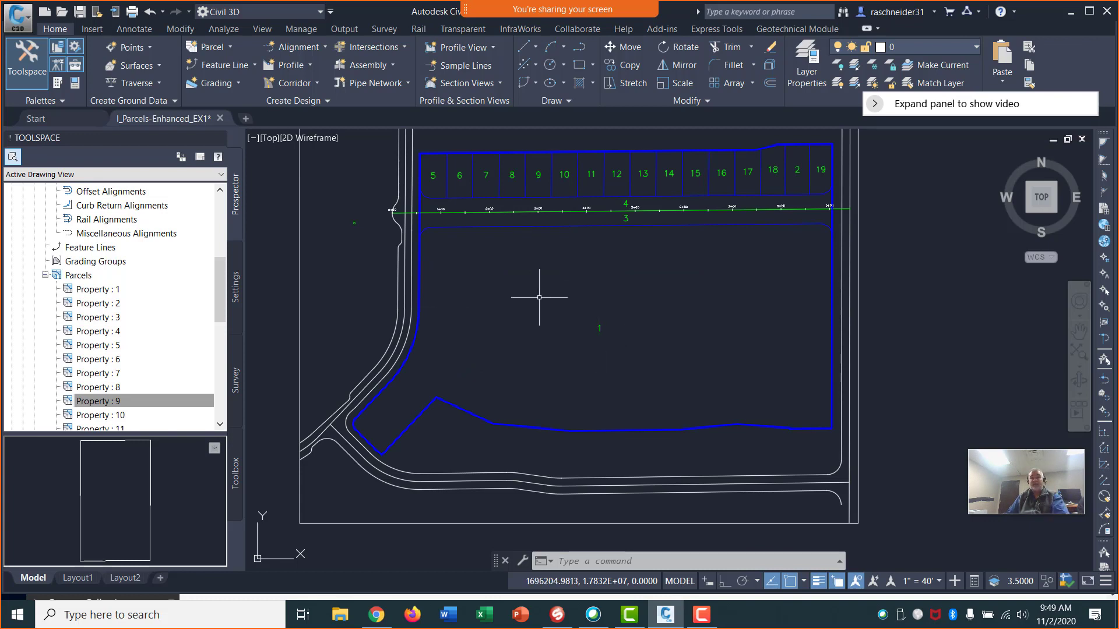
mouse_move(554, 315)
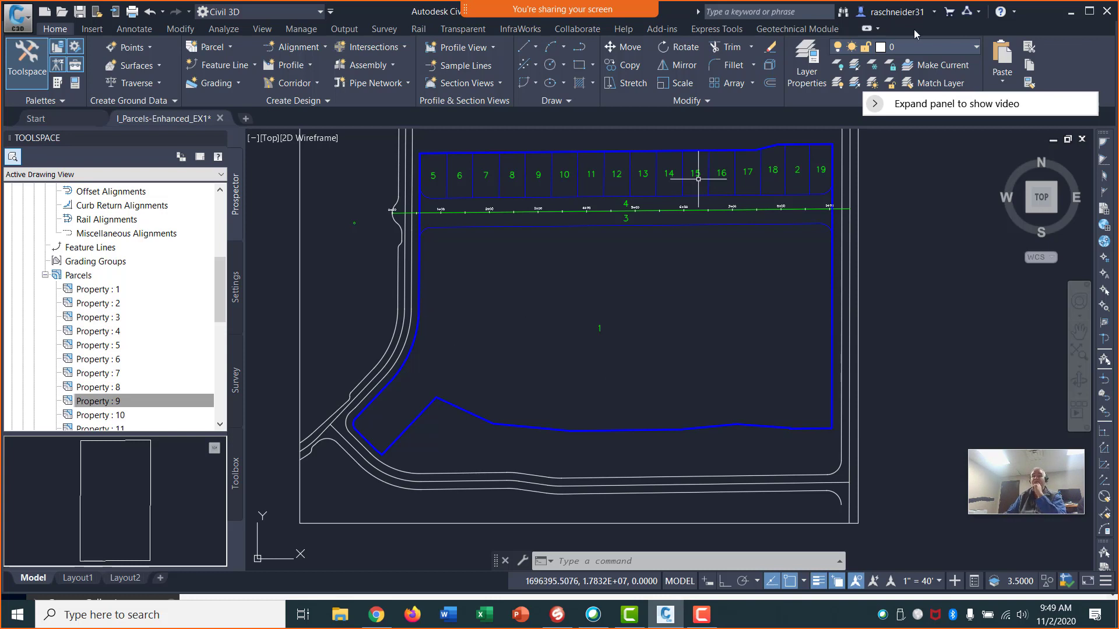
click(976, 51)
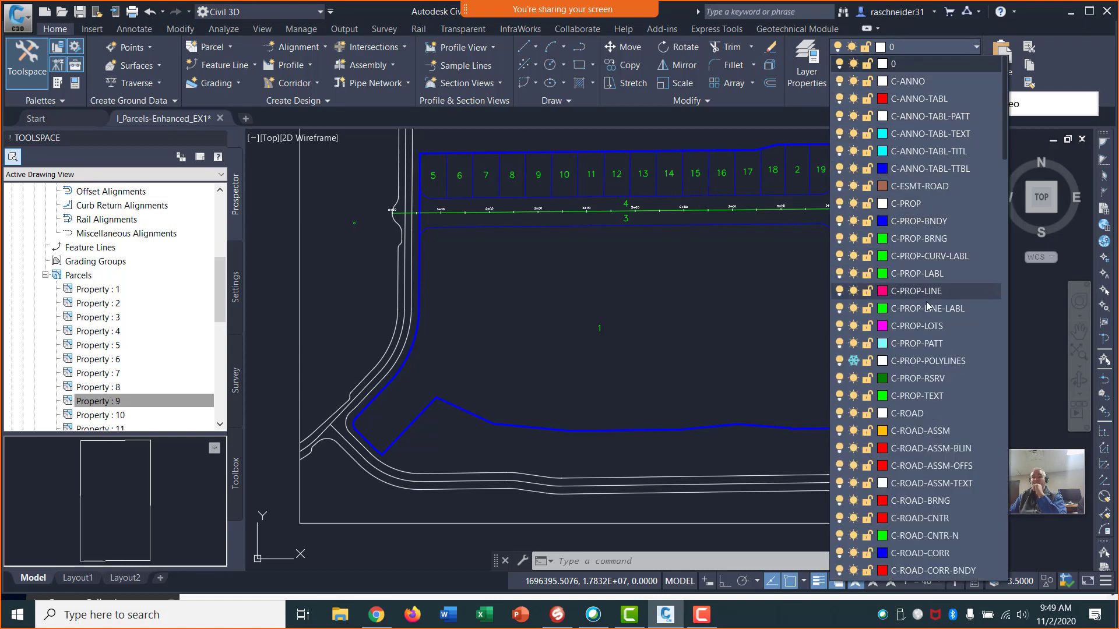
click(853, 362)
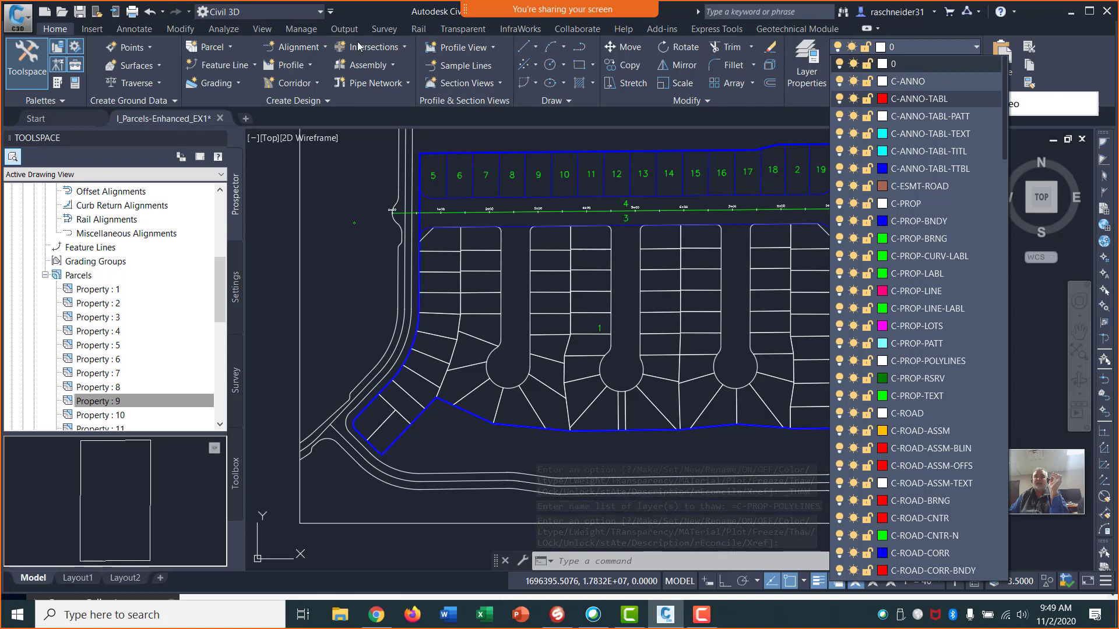
click(377, 14)
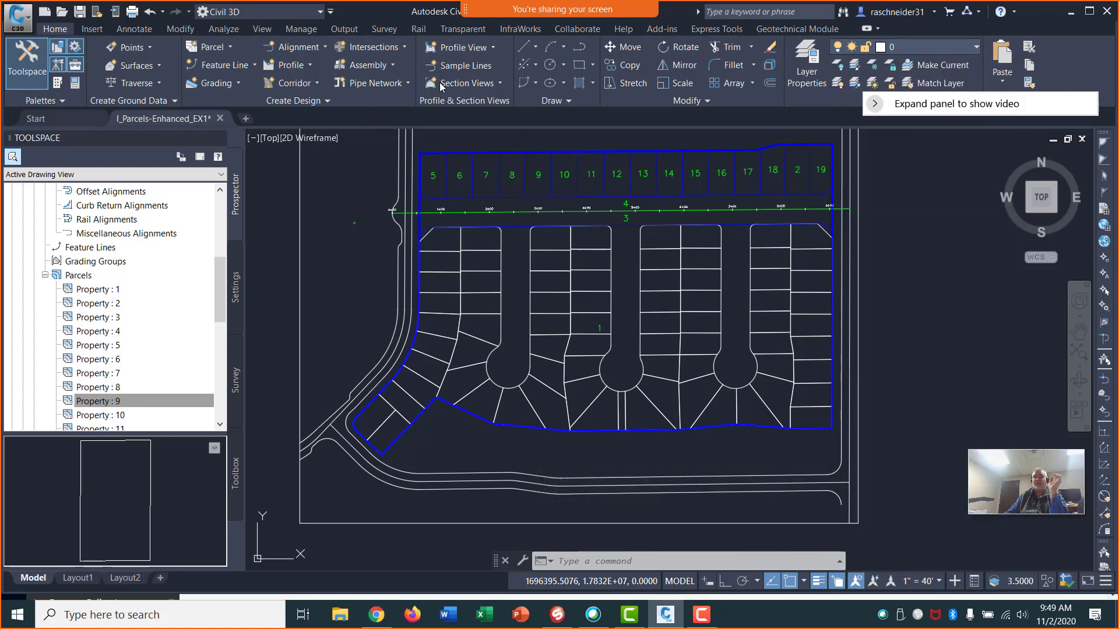
Examine the lot polylines south of Orchard Road, including the cul-de-sac lots and individual closed lot outlines
scroll(437, 248, up, 2)
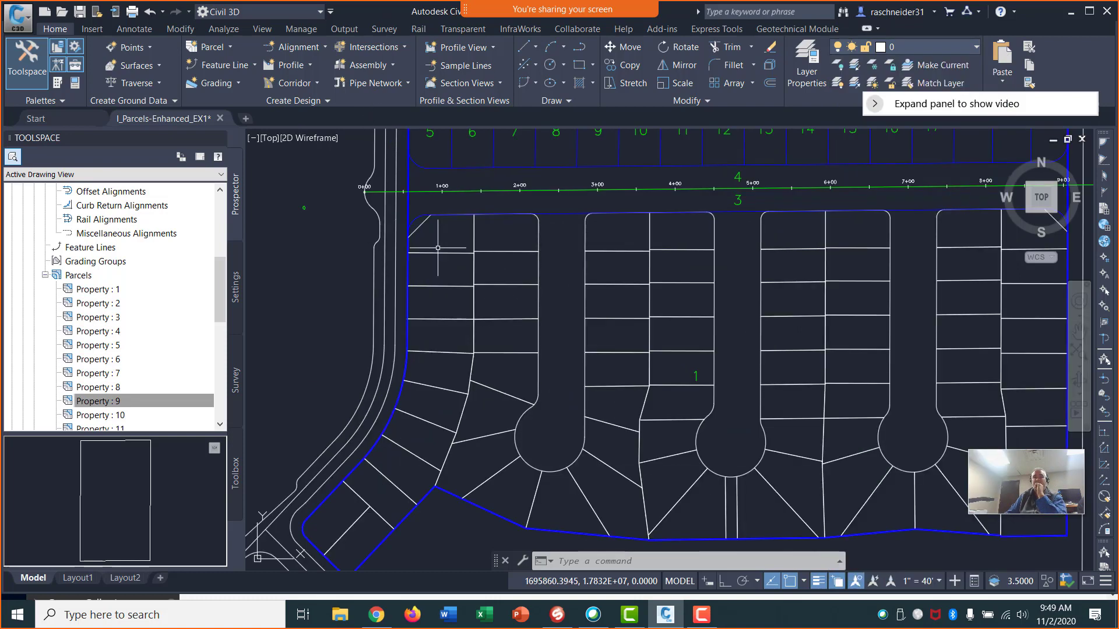
scroll(438, 248, down, 2)
scroll(419, 322, up, 2)
scroll(422, 322, up, 2)
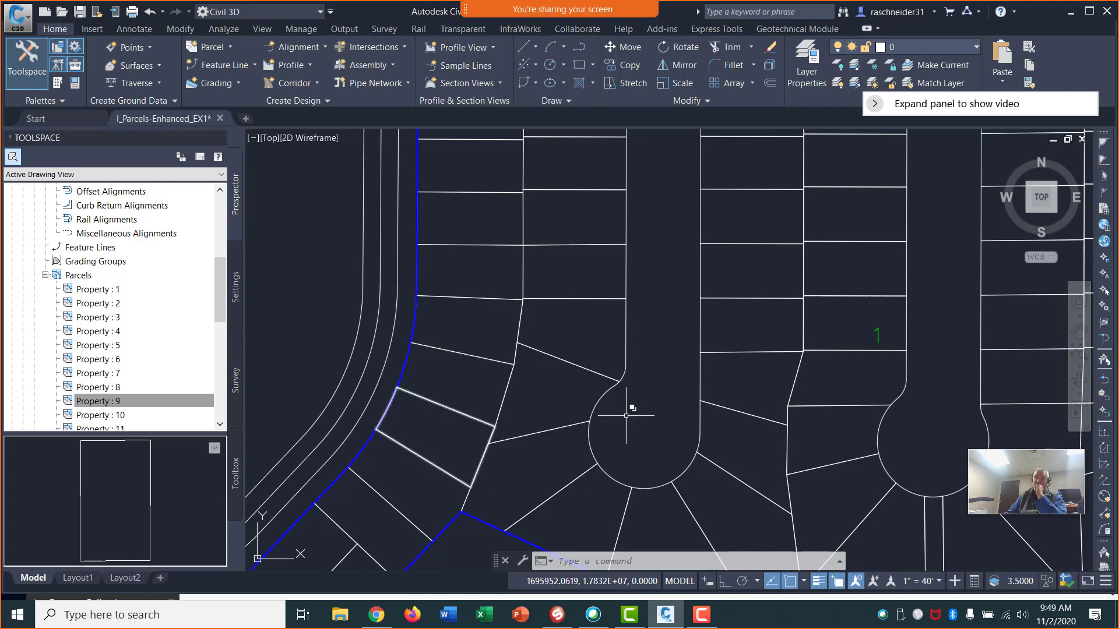
scroll(730, 348, down, 4)
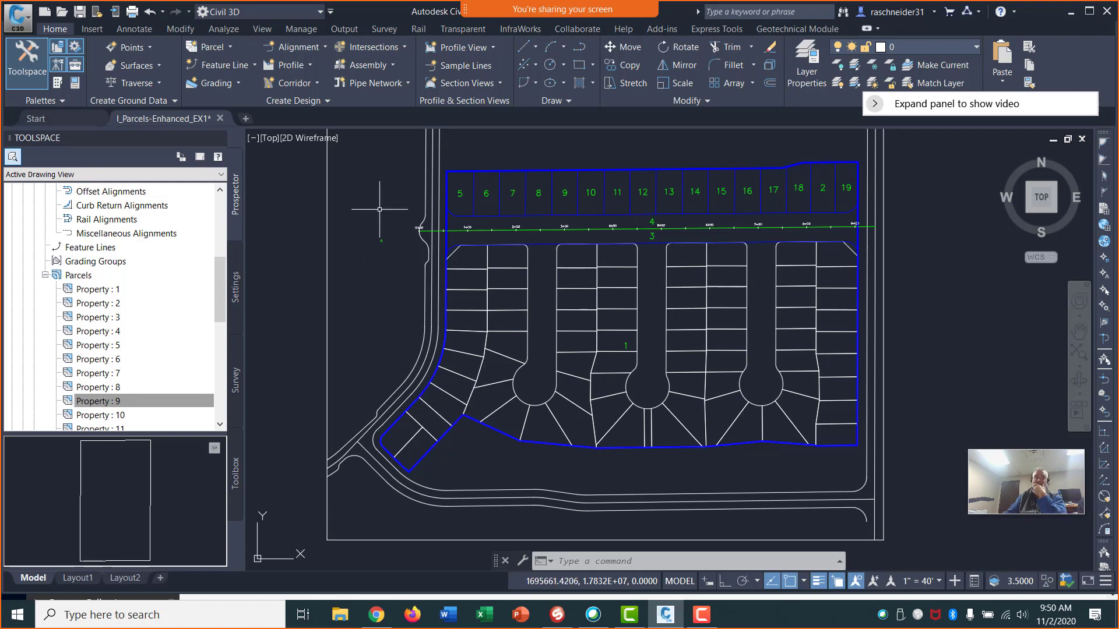
scroll(501, 289, up, 8)
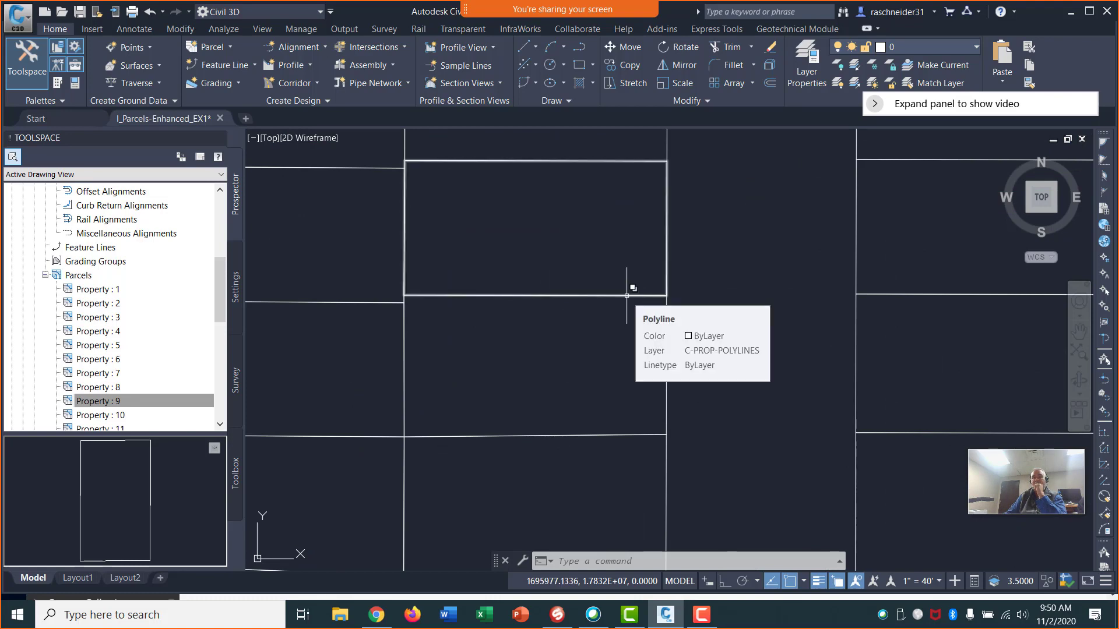
scroll(526, 283, down, 8)
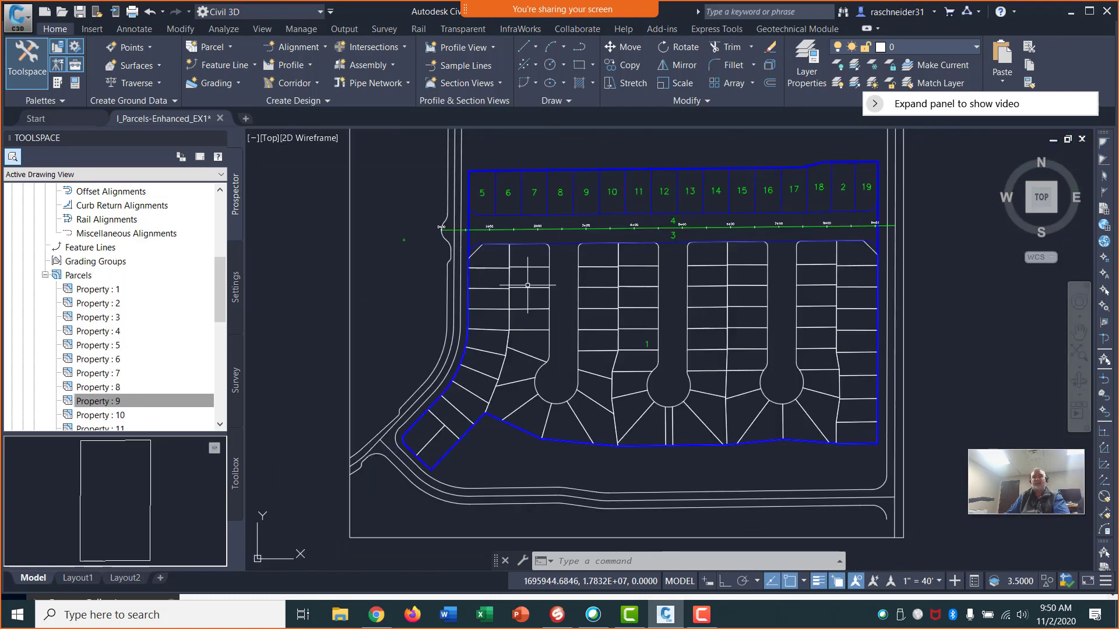
middle_drag(528, 285, 521, 287)
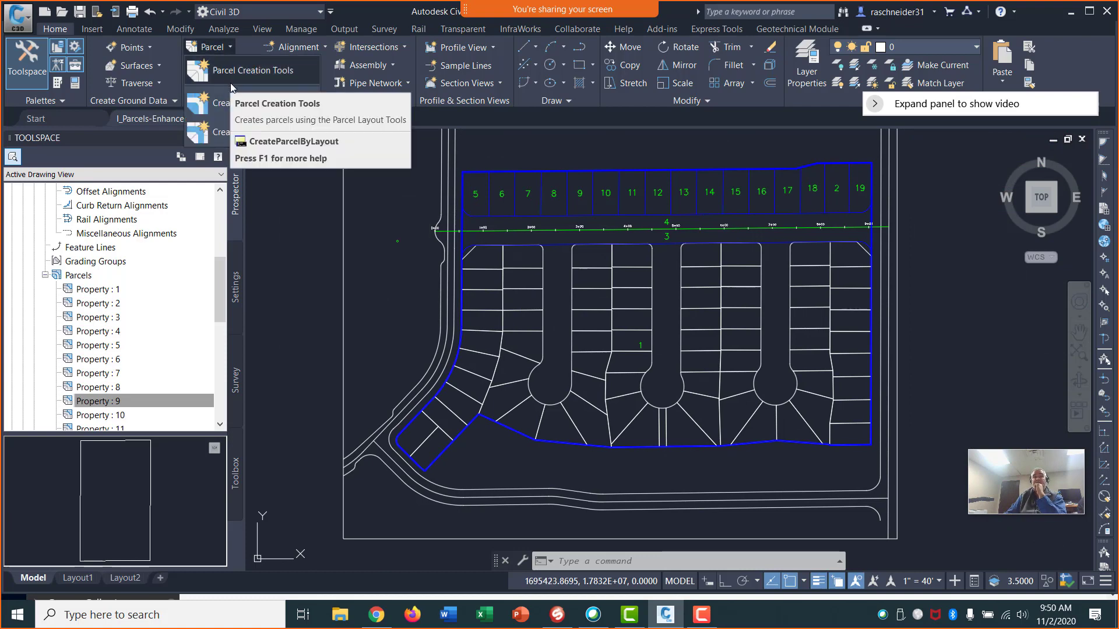
click(222, 104)
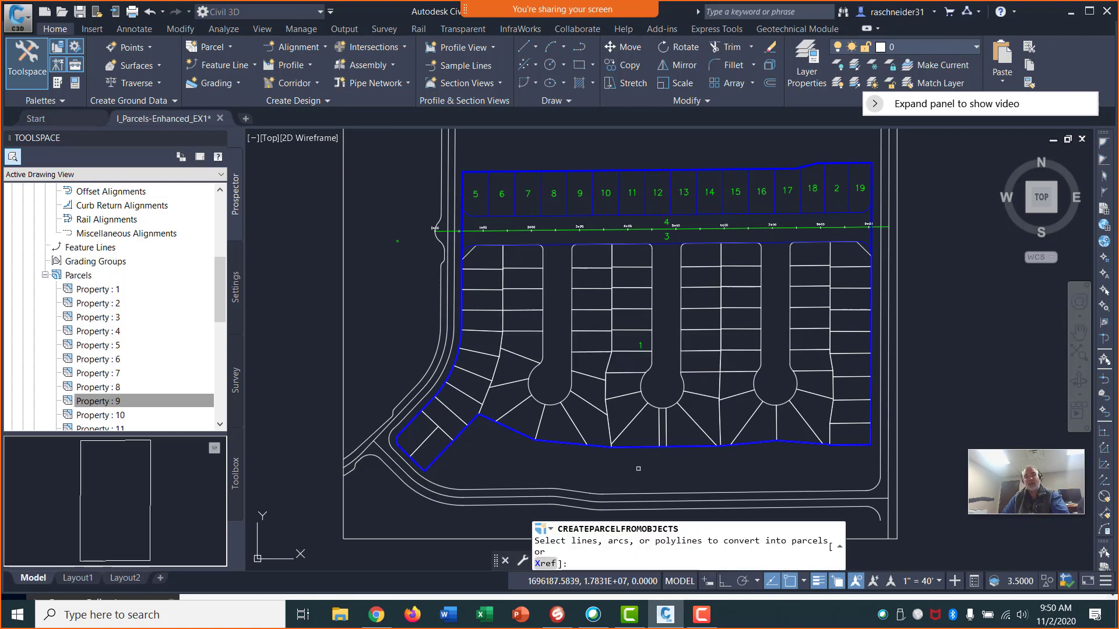
key(Escape)
key(Escape)
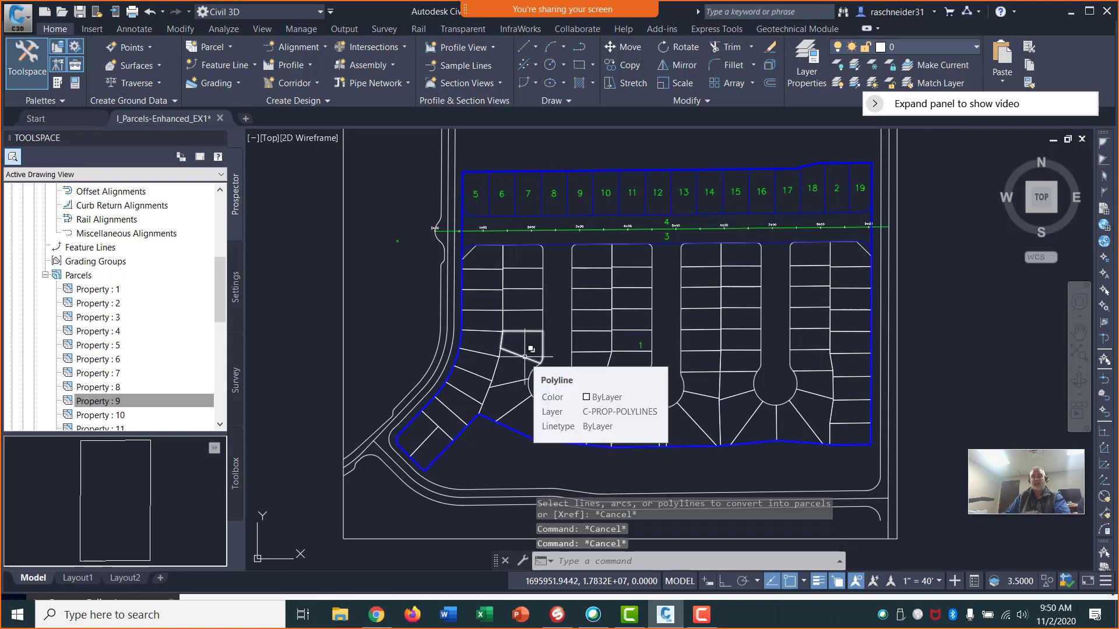
Select all lot polylines similar to one on C-PROP-POLYLINES and create parcels from them in the Proposed Parcels site without erasing existing entities
click(525, 357)
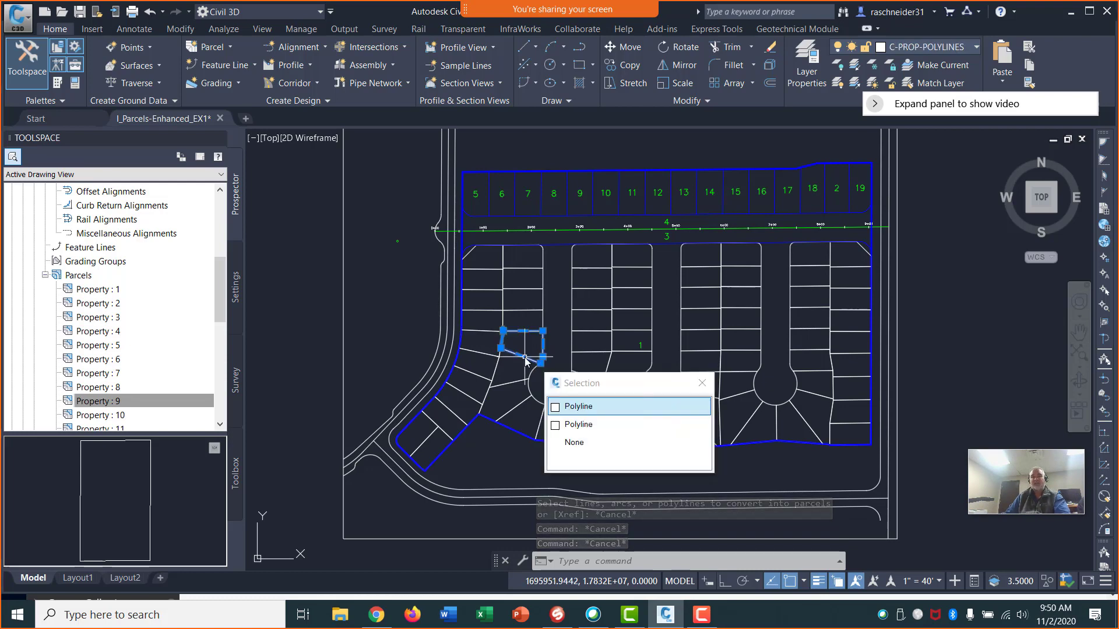
right_click(526, 357)
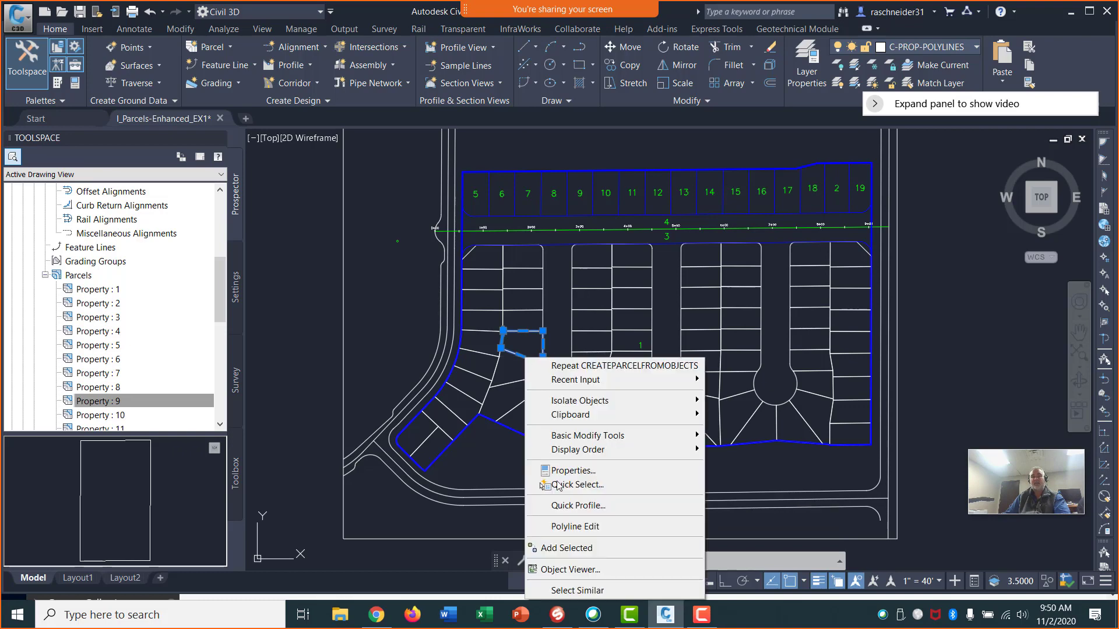
click(577, 591)
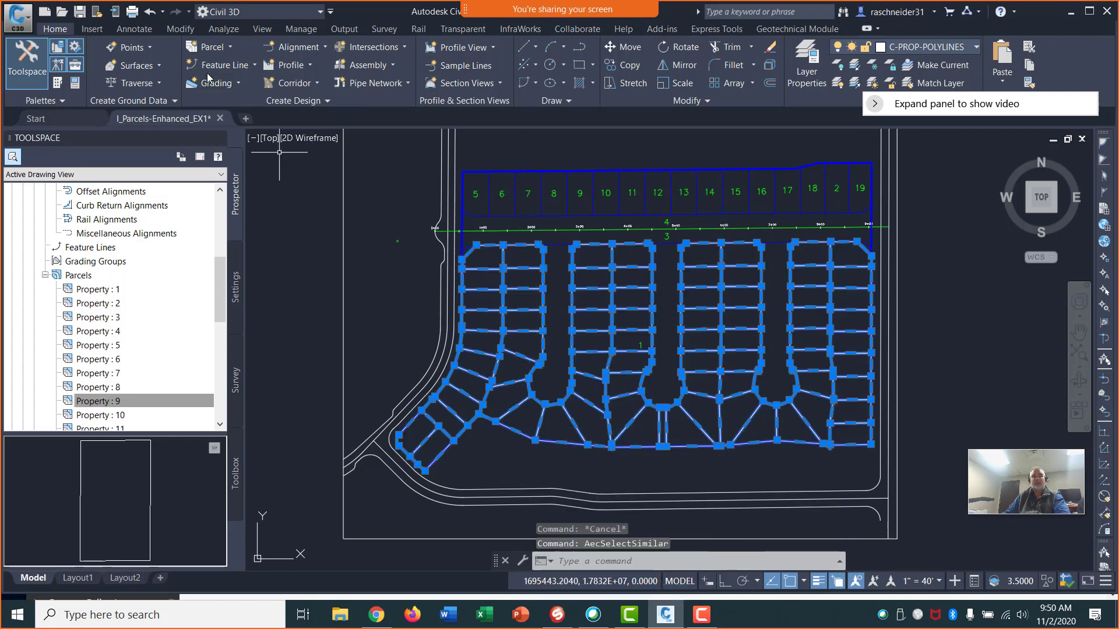
click(228, 48)
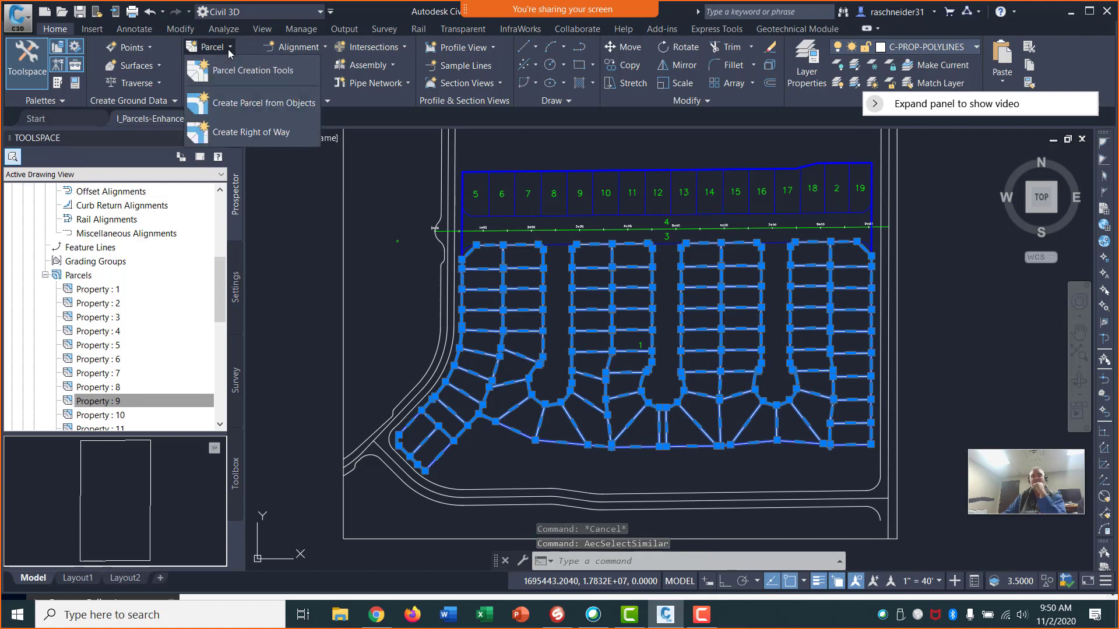
click(233, 103)
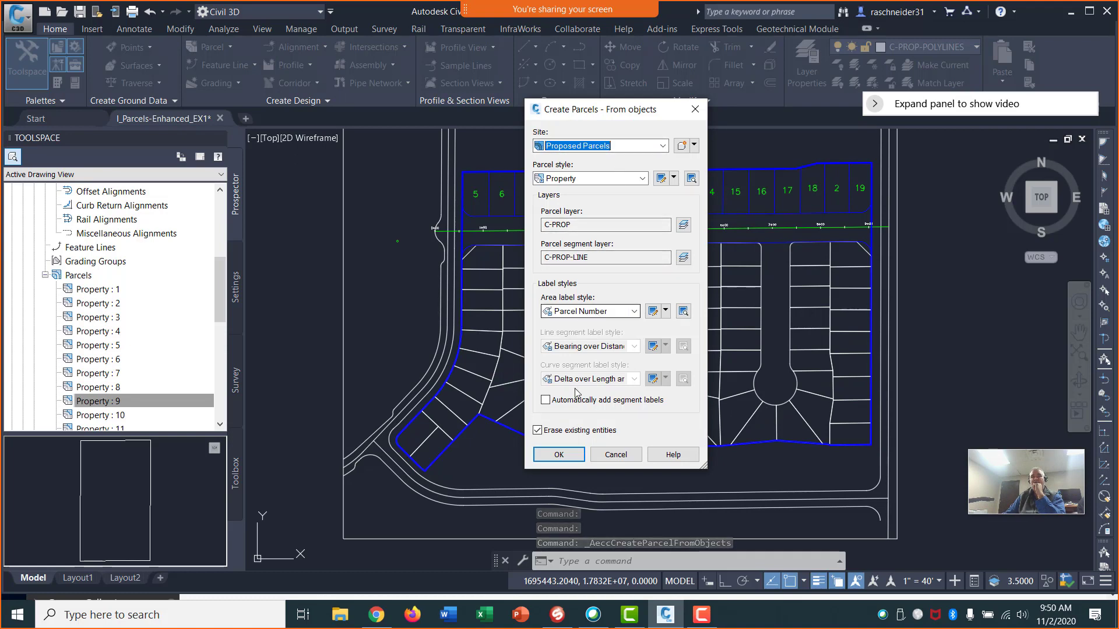
click(538, 430)
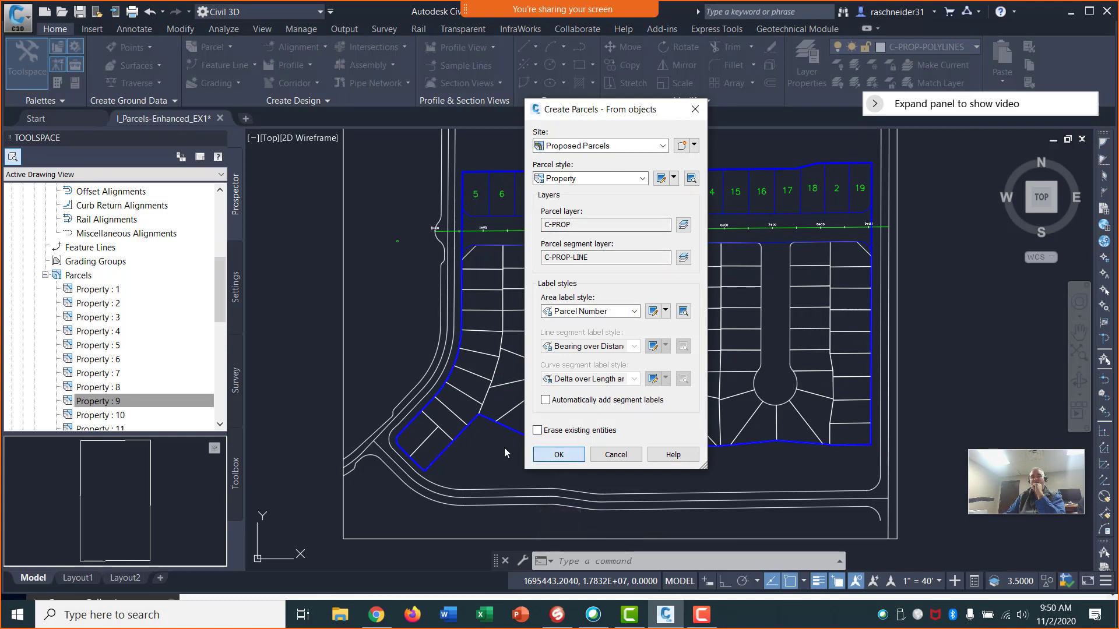
key(Return)
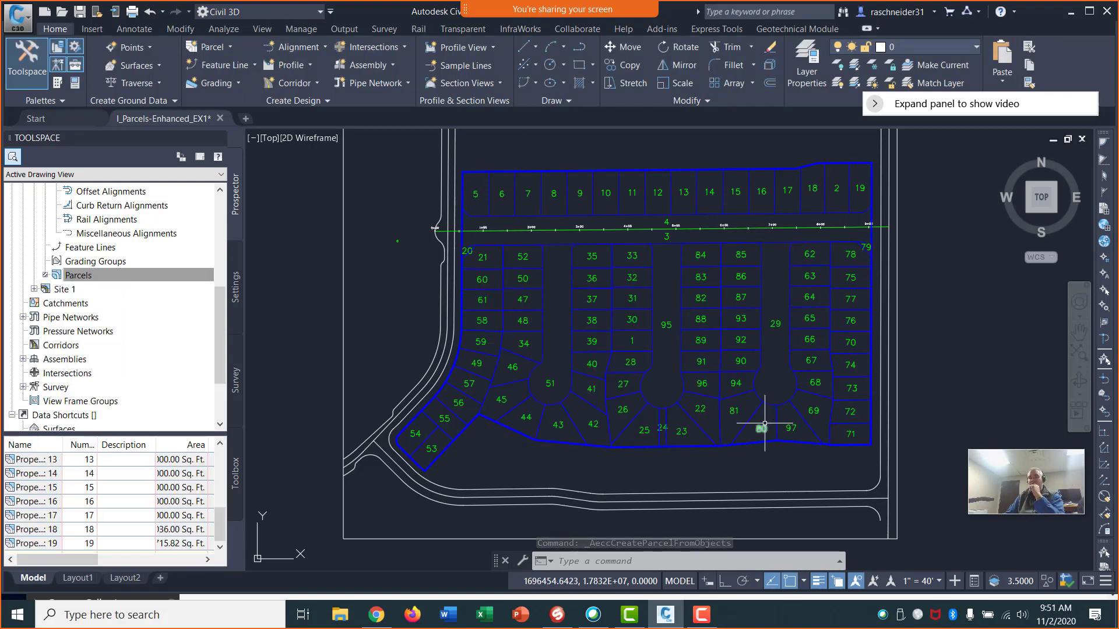
Examine the new parcels south of Orchard Road, especially the boundary between parcels 78 and 79 at the northeast corner lot
scroll(762, 424, up, 2)
scroll(762, 424, down, 2)
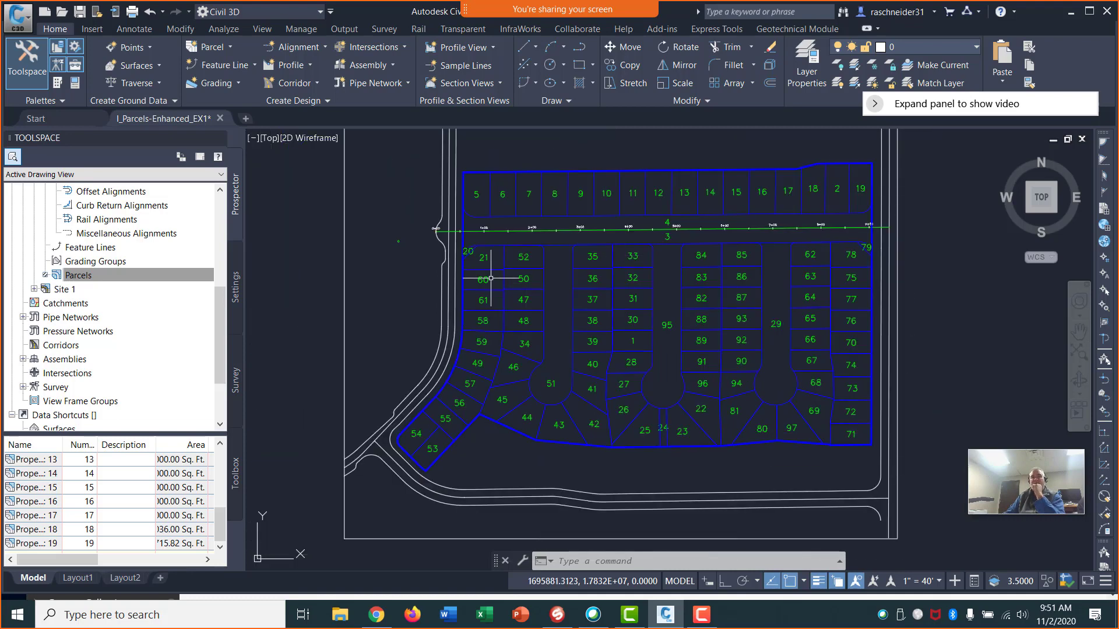
scroll(880, 256, up, 7)
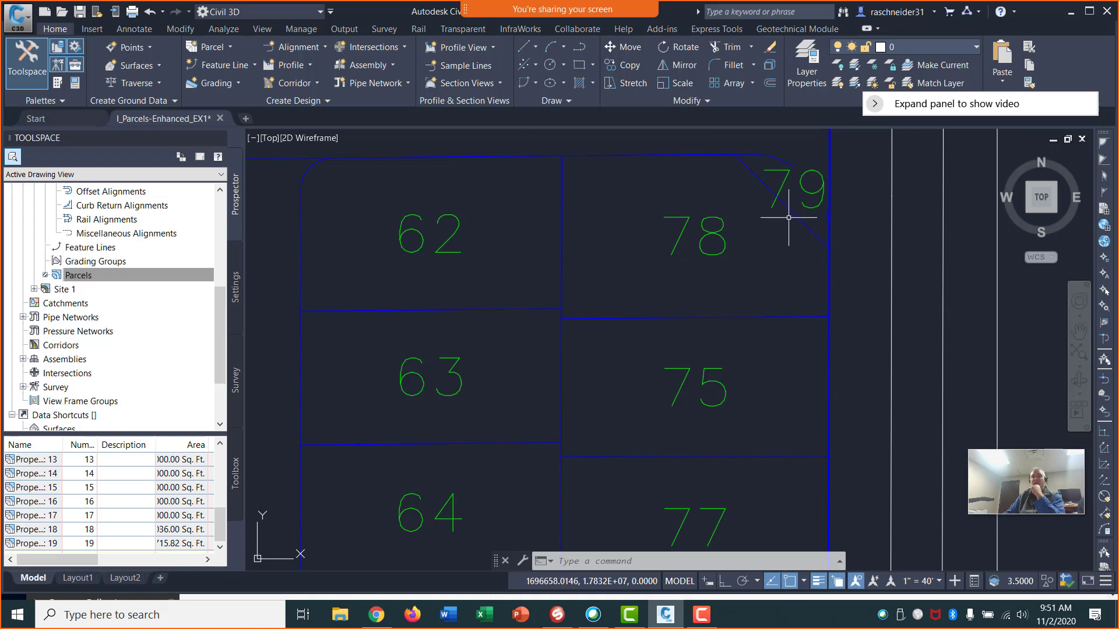
scroll(789, 211, down, 2)
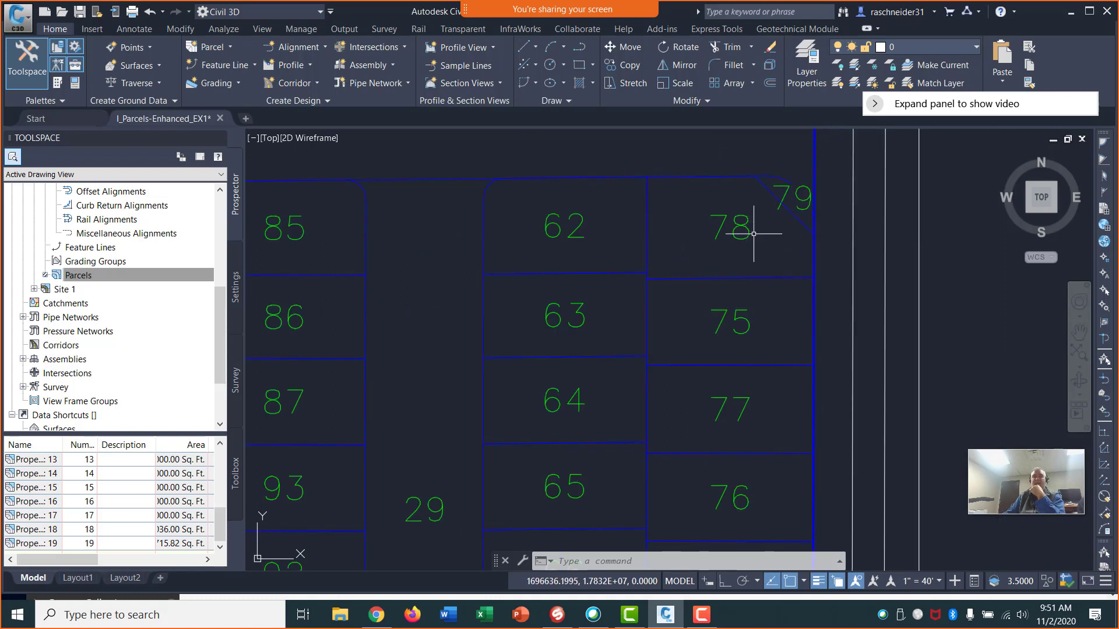
mouse_move(792, 215)
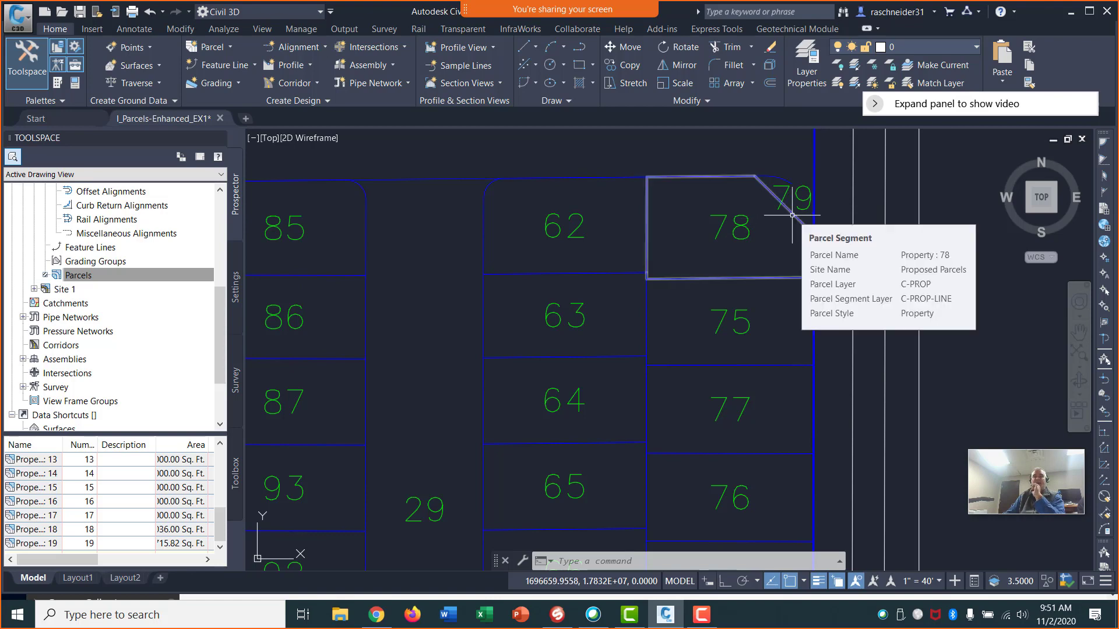
scroll(757, 233, down, 6)
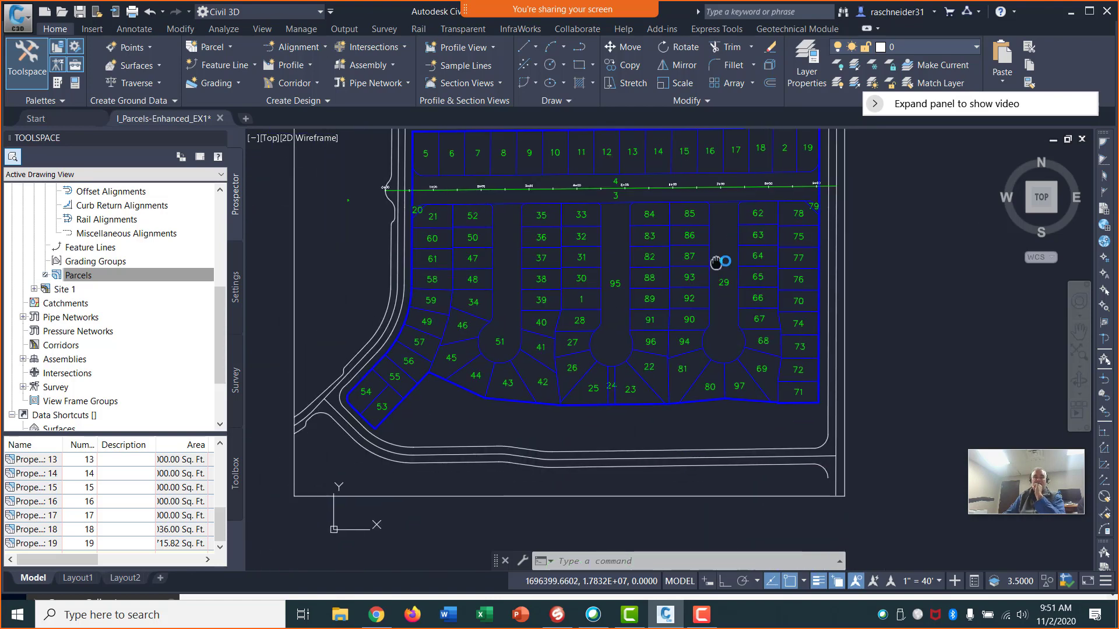
middle_drag(717, 262, 773, 253)
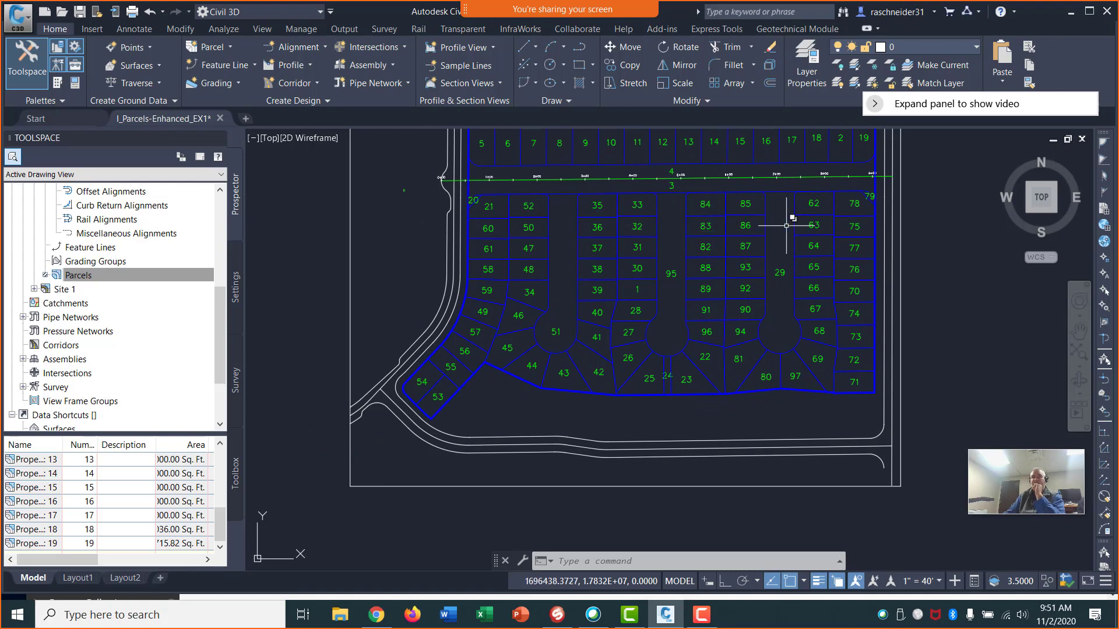
Start the parcel layout tools and delete the diagonal sub-entity separating parcels 78 and 79 at the northeast corner lot
scroll(794, 219, up, 5)
scroll(648, 219, up, 3)
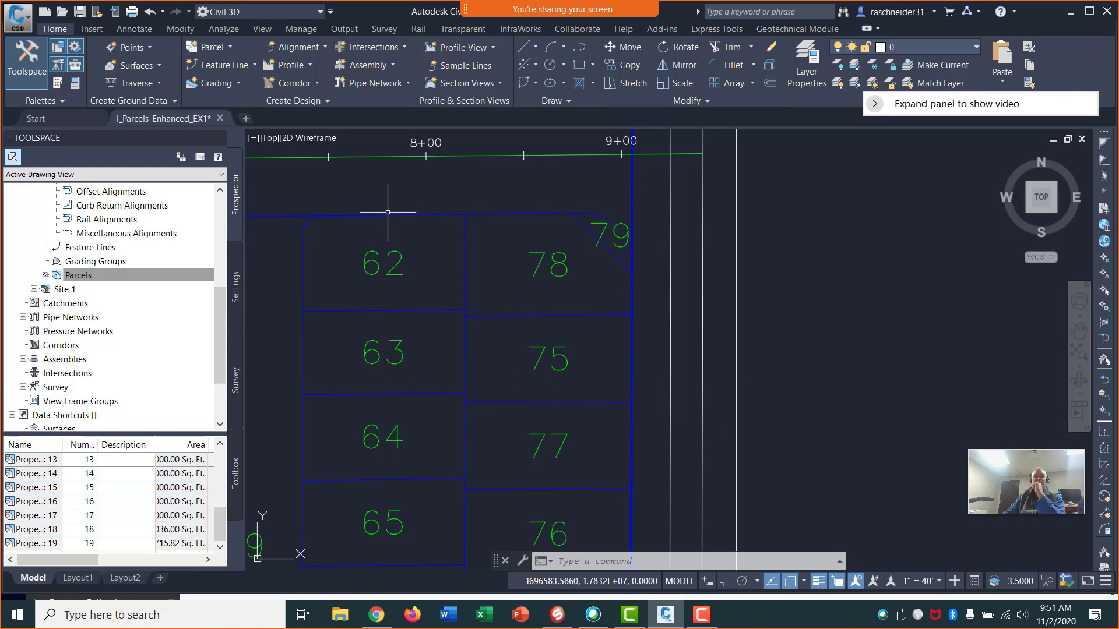
click(231, 49)
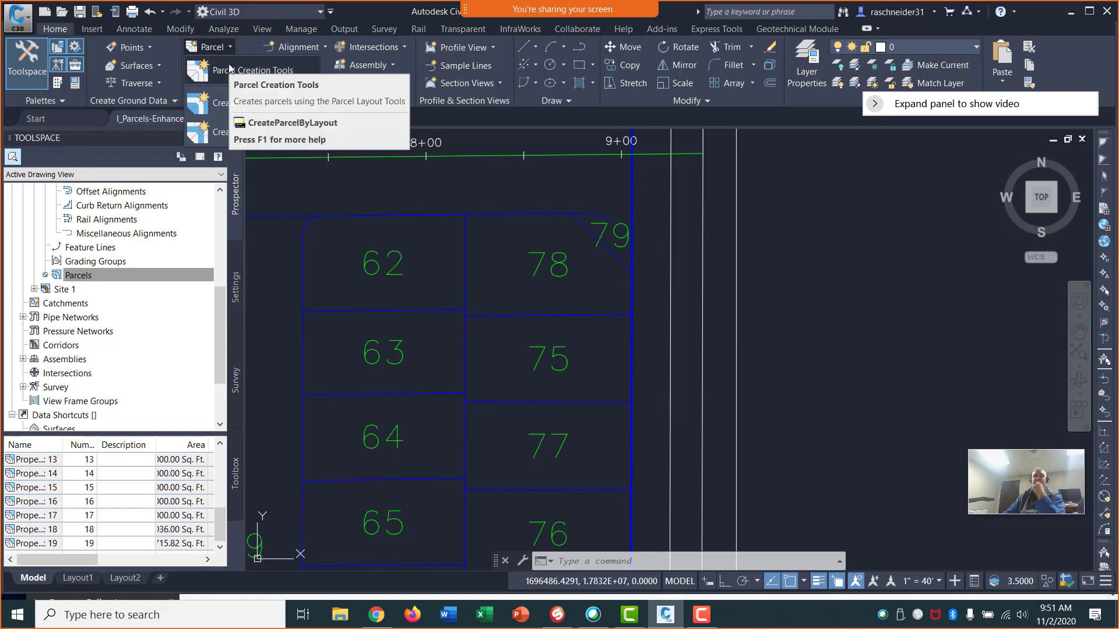
click(230, 69)
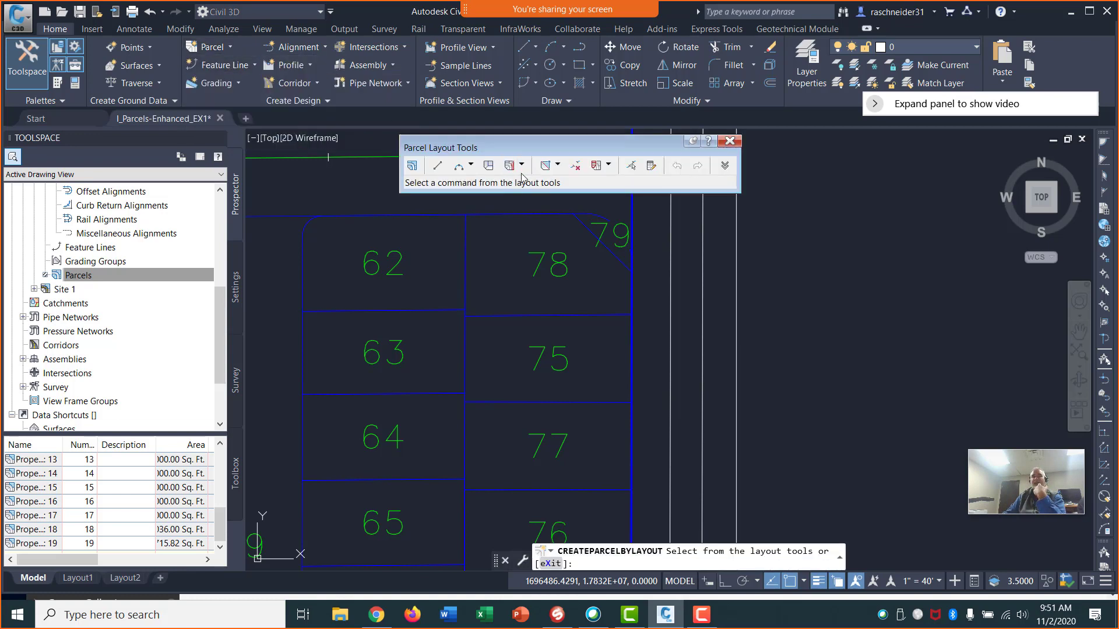
drag(585, 153, 568, 102)
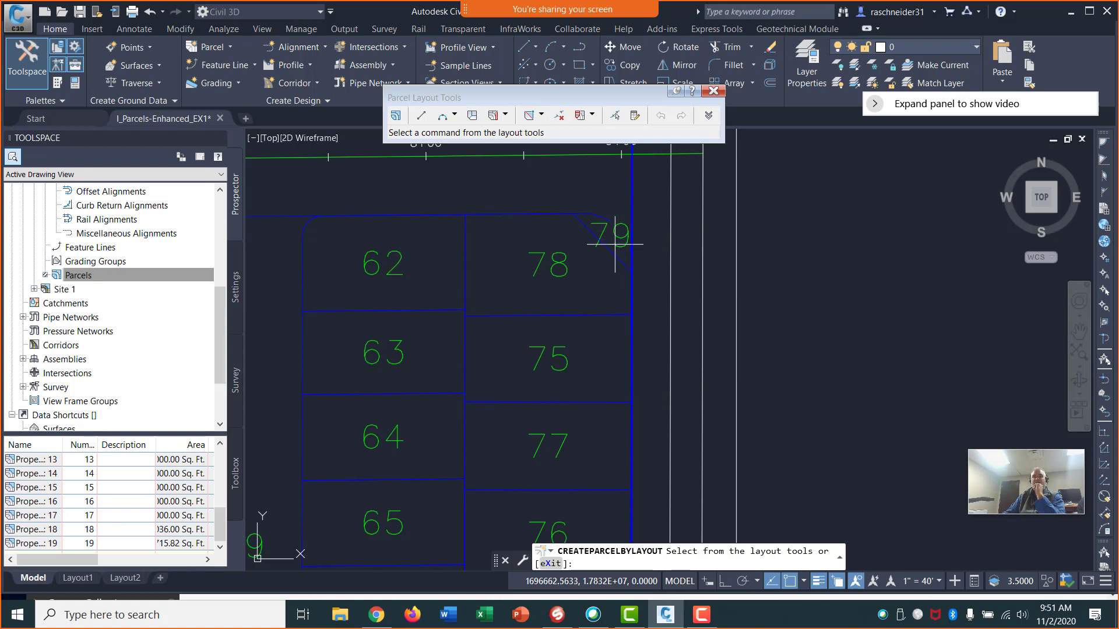
click(559, 116)
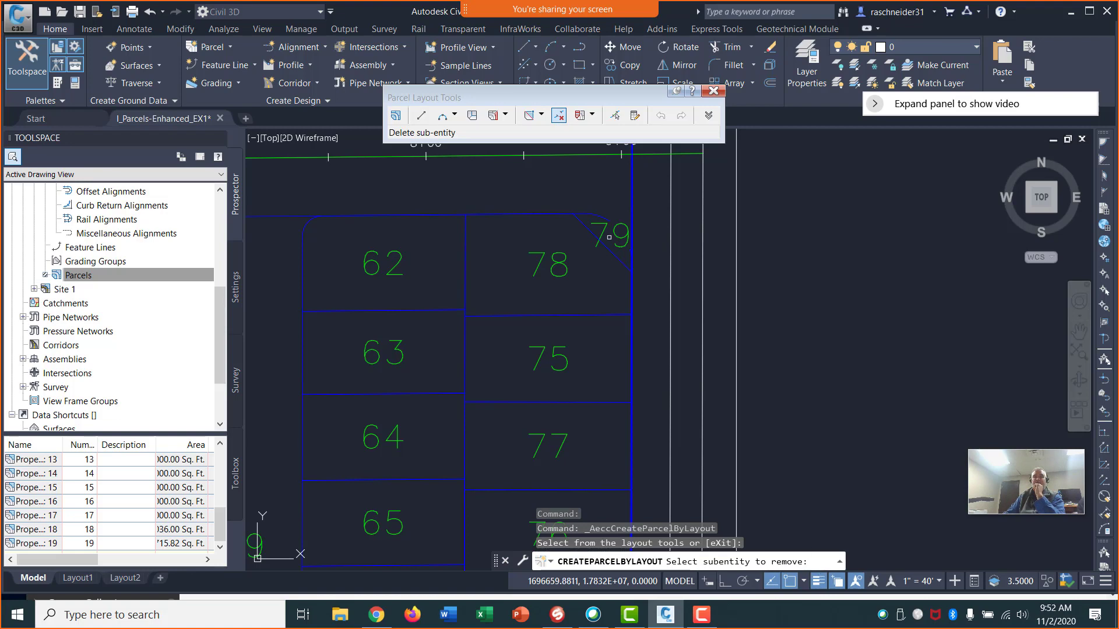
click(612, 257)
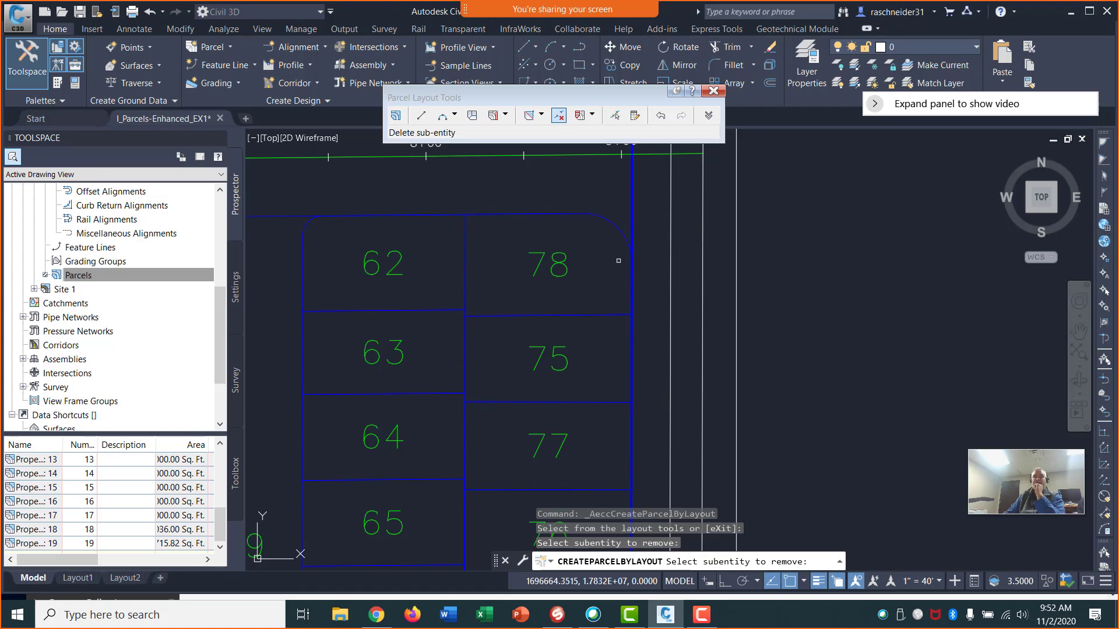
Delete the diagonal sub-entity separating parcels 20 and 21 at the northwest corner lot south of Orchard Road
scroll(597, 305, down, 1)
middle_drag(578, 291, 892, 261)
middle_drag(455, 253, 818, 302)
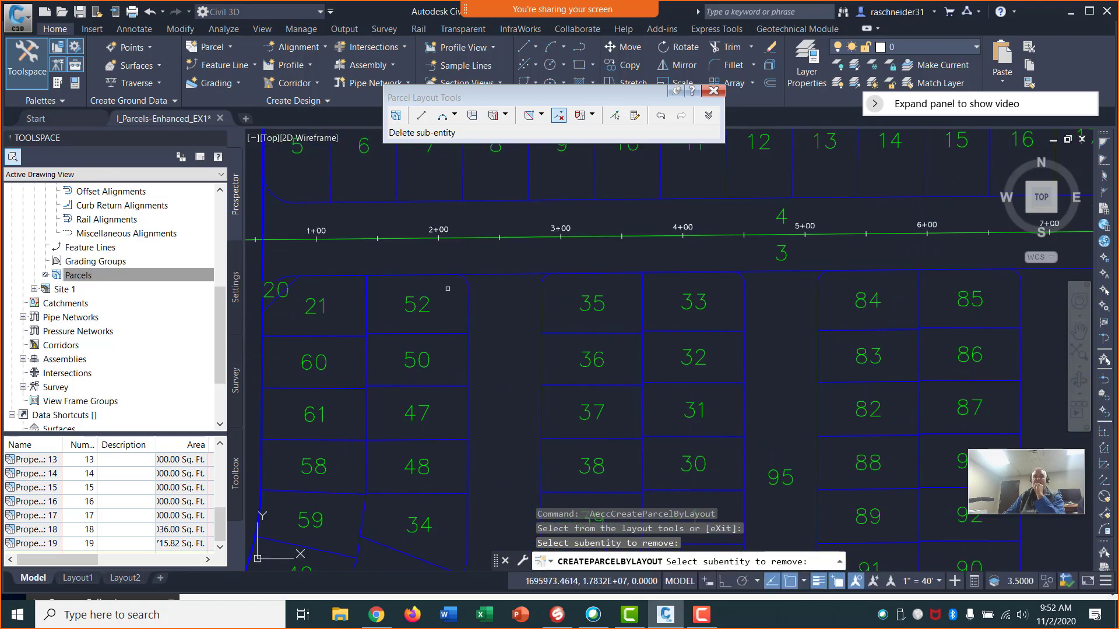
middle_drag(447, 290, 655, 282)
scroll(462, 290, up, 4)
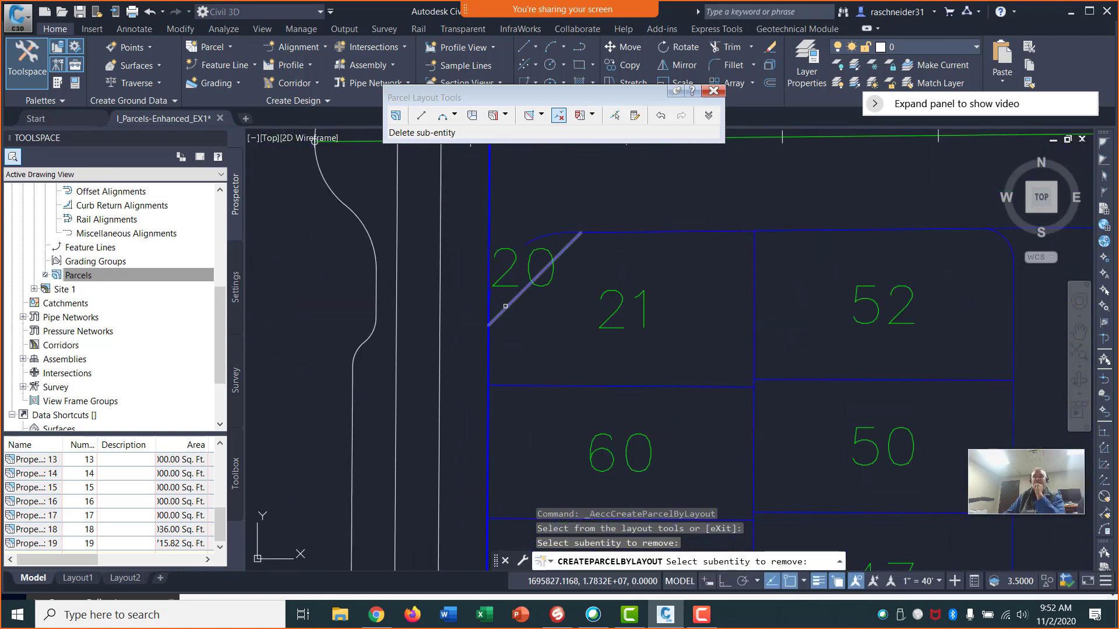
click(509, 306)
Delete the parcel segment closing off the western cul-de-sac from Orchard Road, between parcels 52 and 35
scroll(544, 347, down, 8)
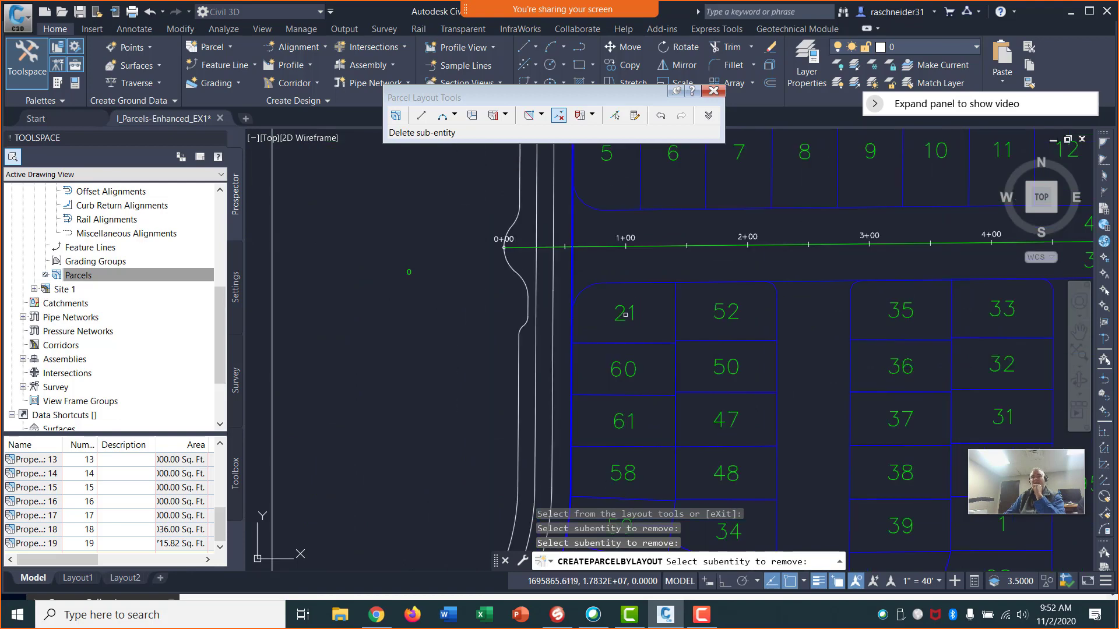
middle_drag(806, 359, 607, 305)
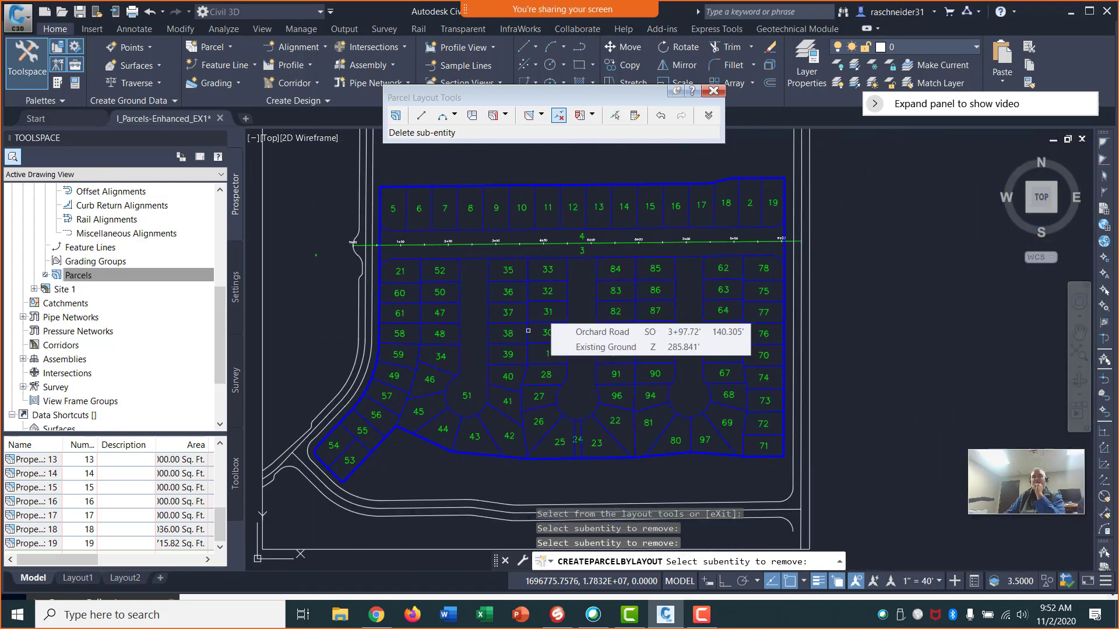
scroll(536, 300, up, 4)
scroll(666, 322, down, 2)
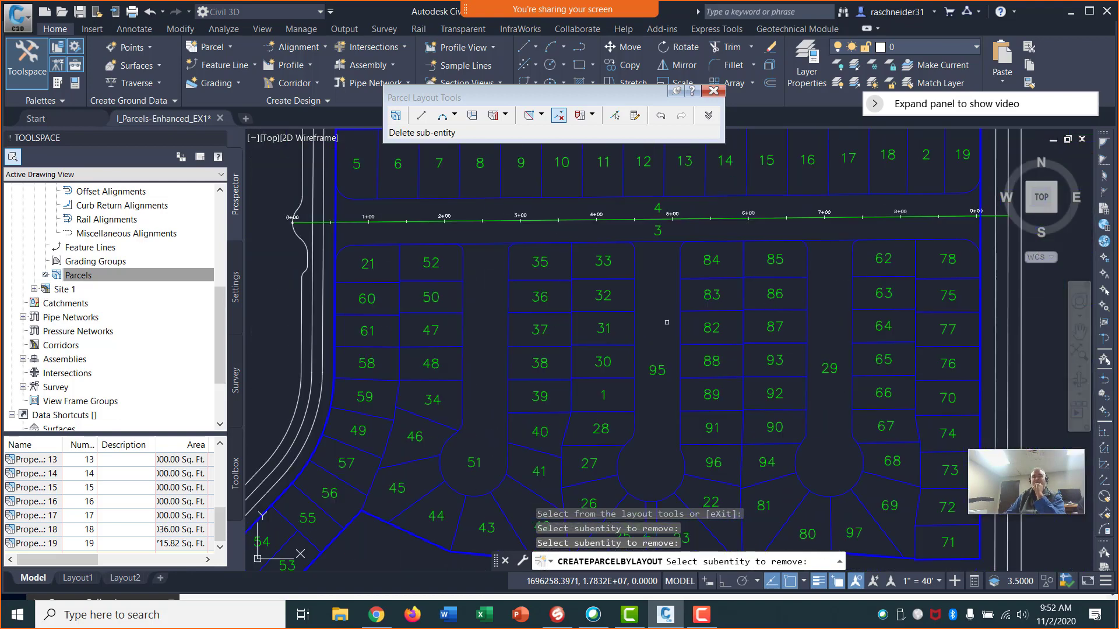
scroll(503, 254, up, 4)
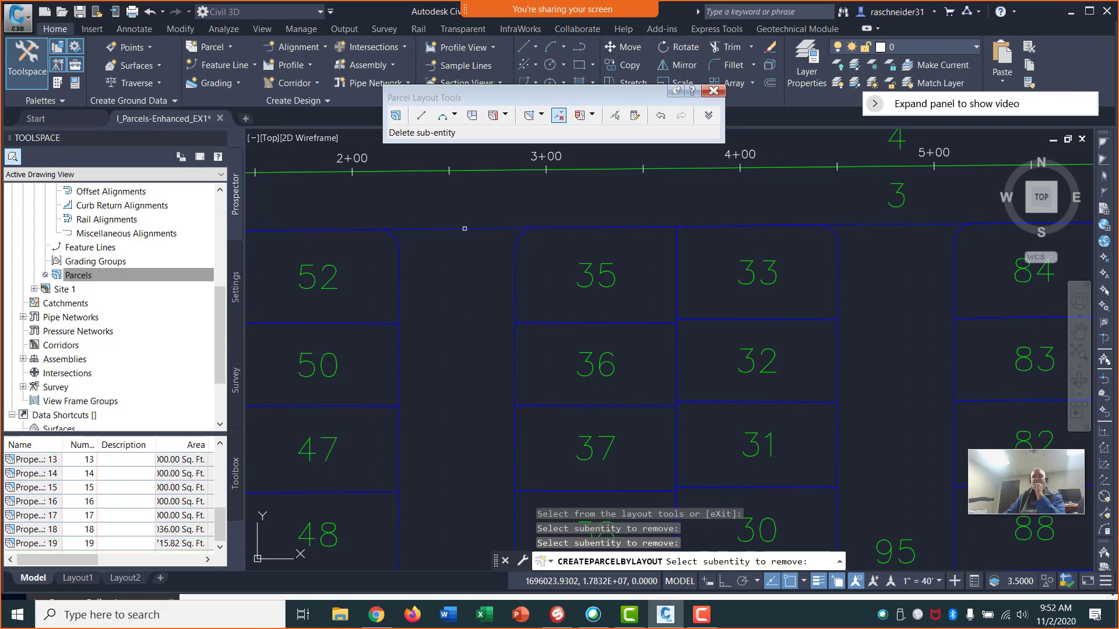
click(464, 229)
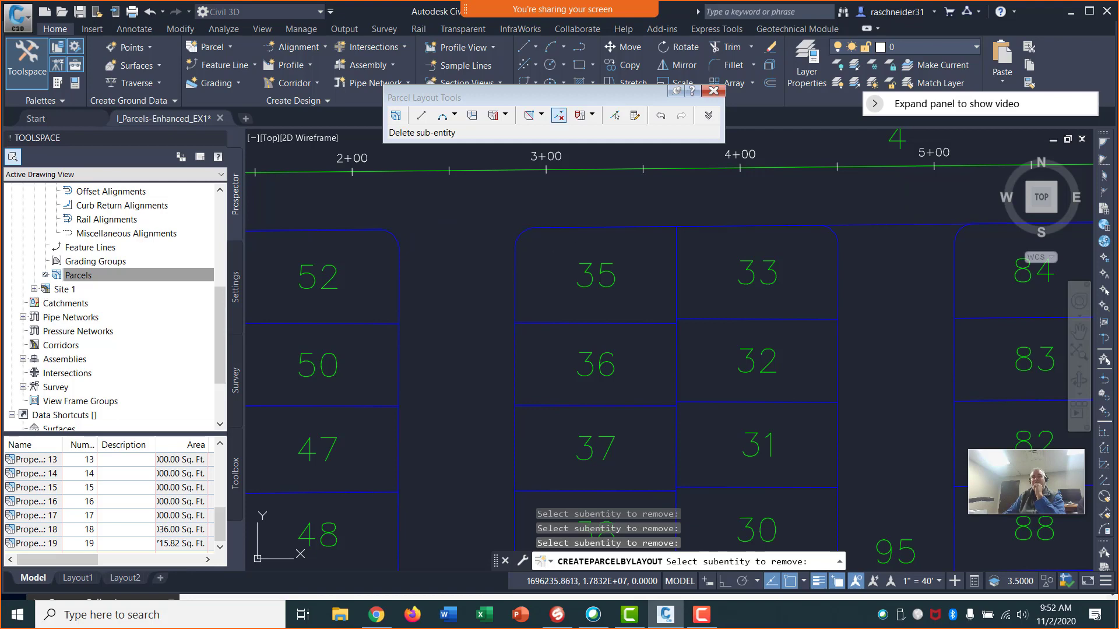
Delete the parcel segments across the other two cul-de-sac entrances, between parcels 33 and 84 and between parcels 85 and 62
scroll(725, 247, down, 4)
middle_drag(812, 257, 591, 271)
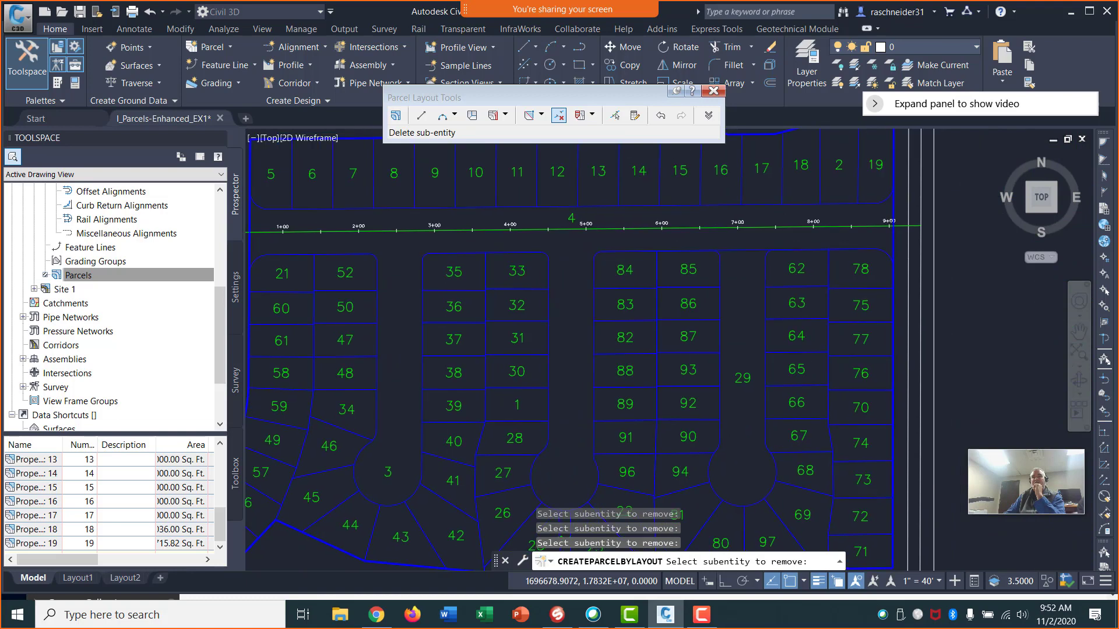
scroll(756, 253, up, 2)
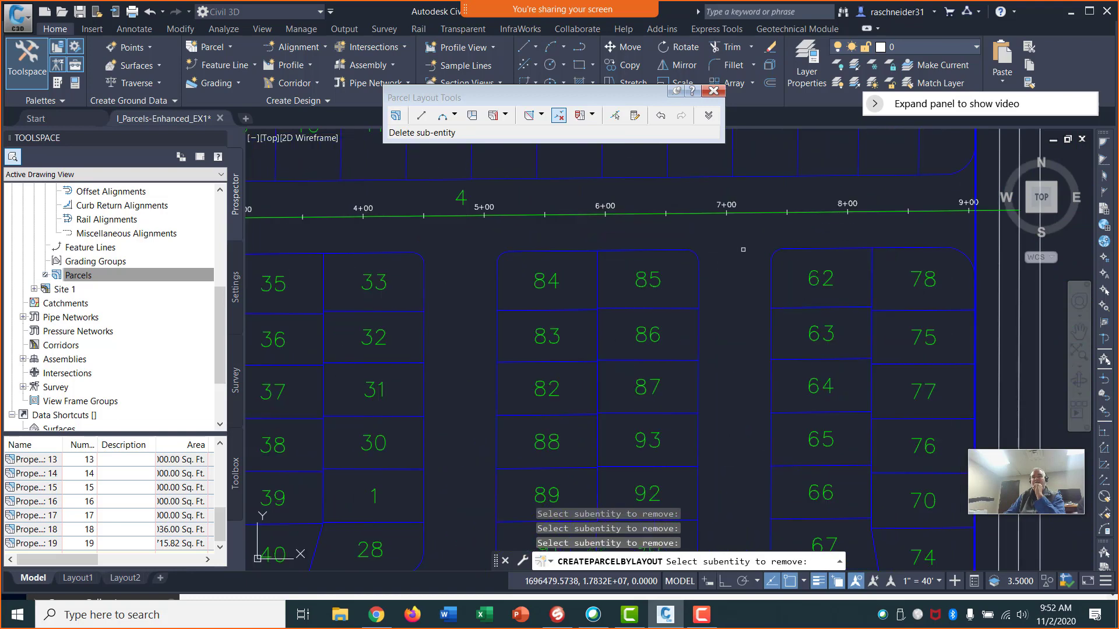
scroll(682, 275, down, 4)
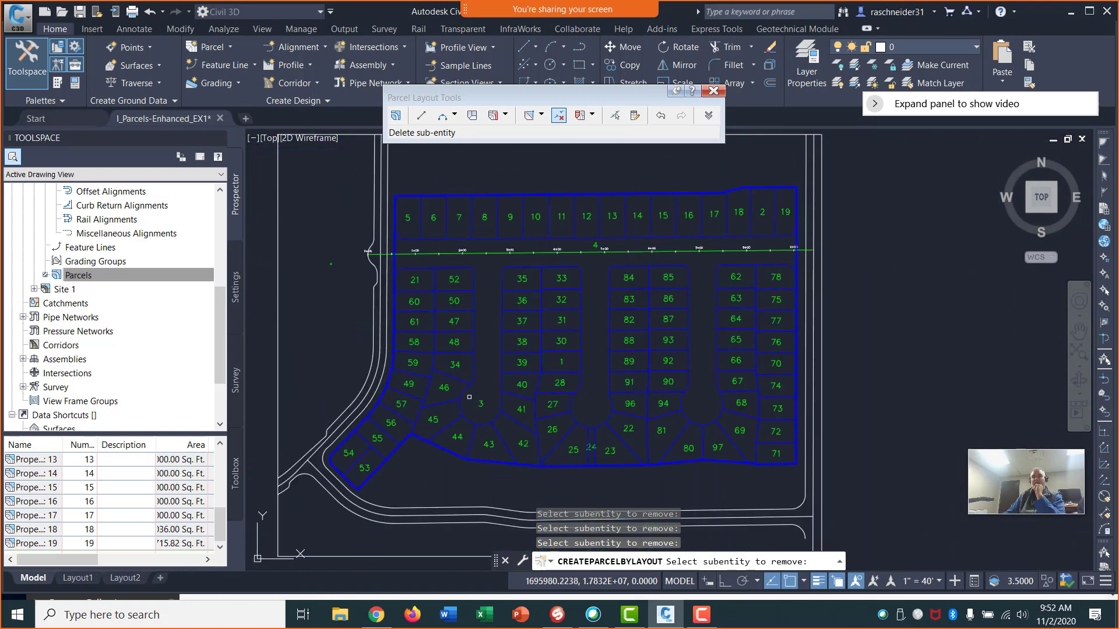
Refresh the Parcels collection and examine the road parcel Property : 3 in the preview and in the drawing
right_click(118, 277)
click(143, 350)
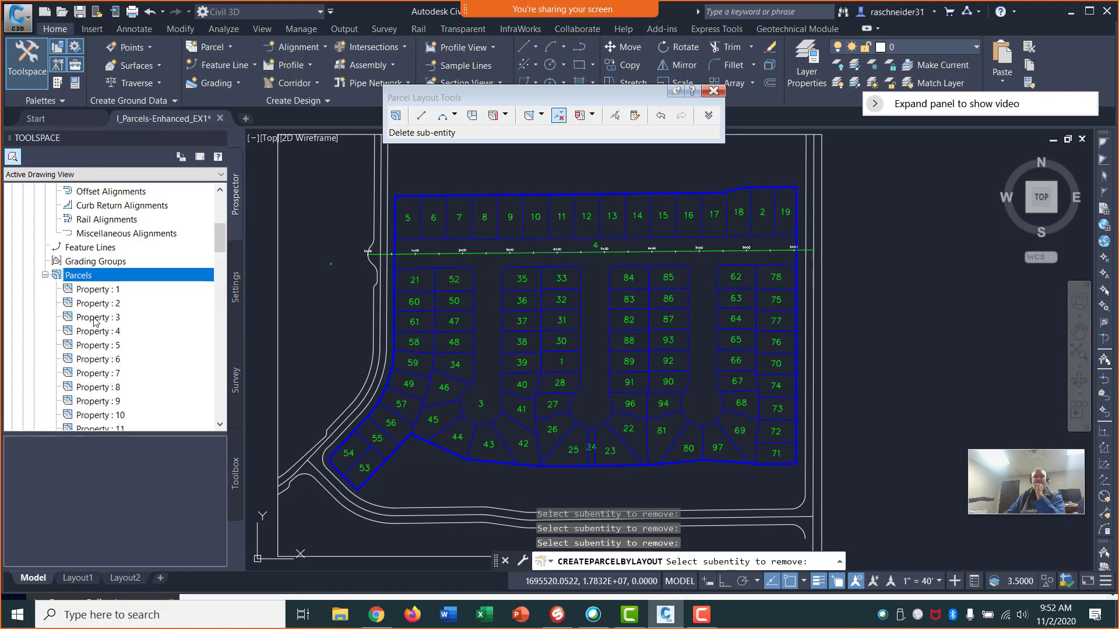
click(98, 317)
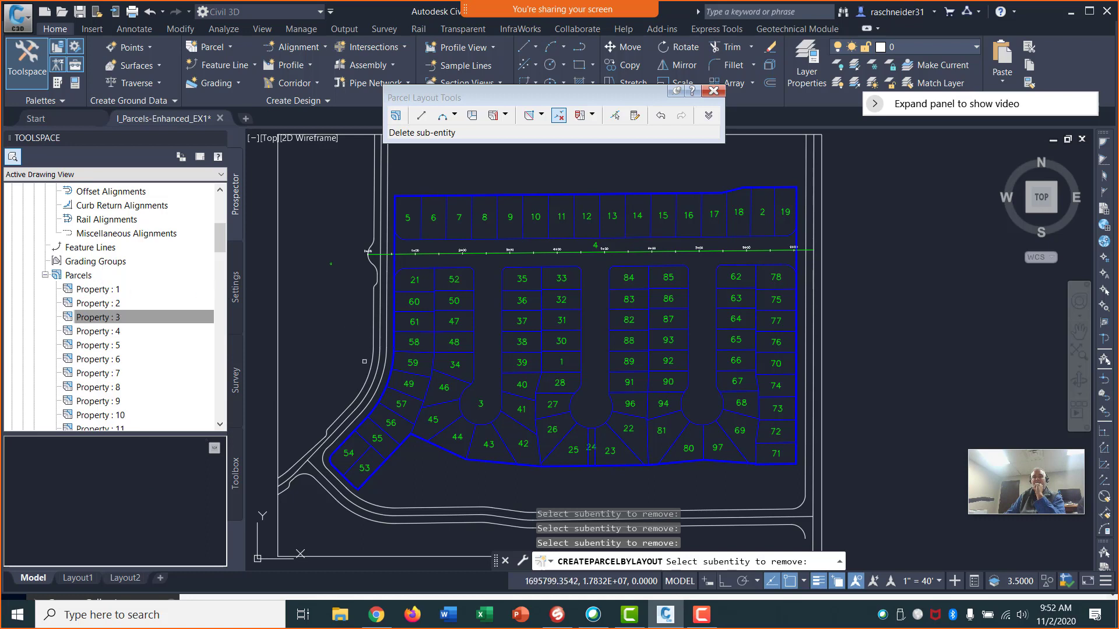
click(103, 328)
click(103, 306)
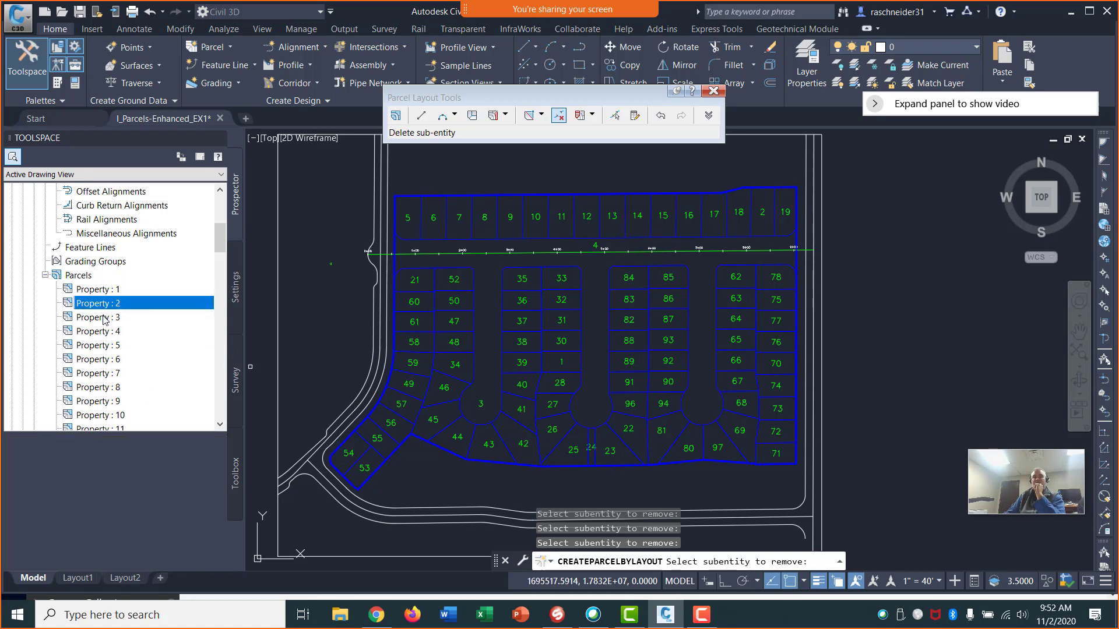
click(101, 317)
click(107, 307)
click(104, 317)
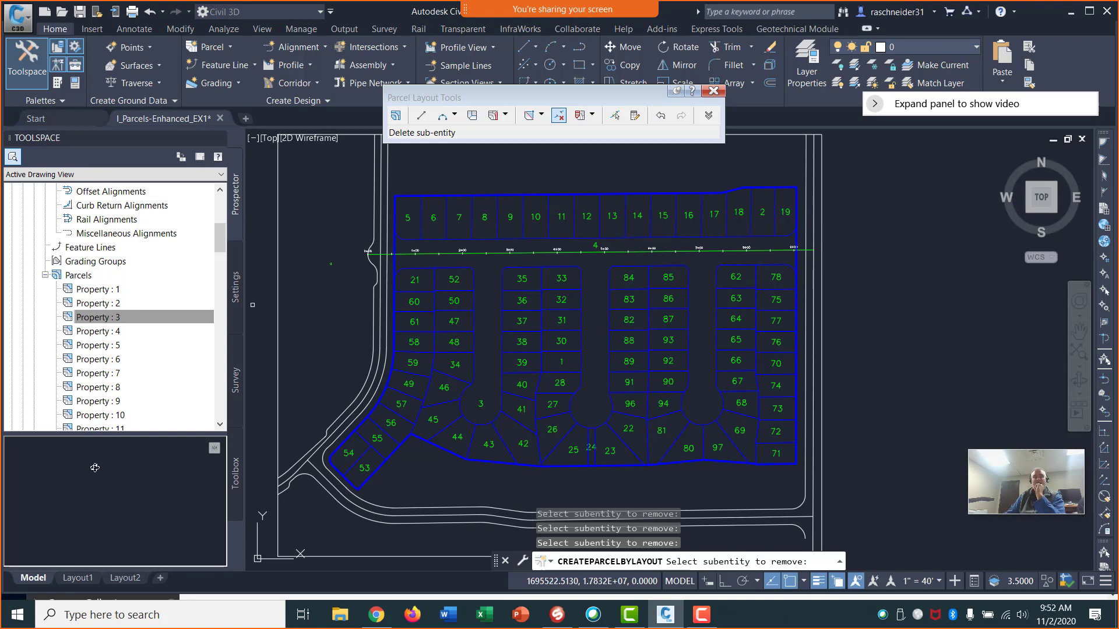
scroll(554, 291, up, 2)
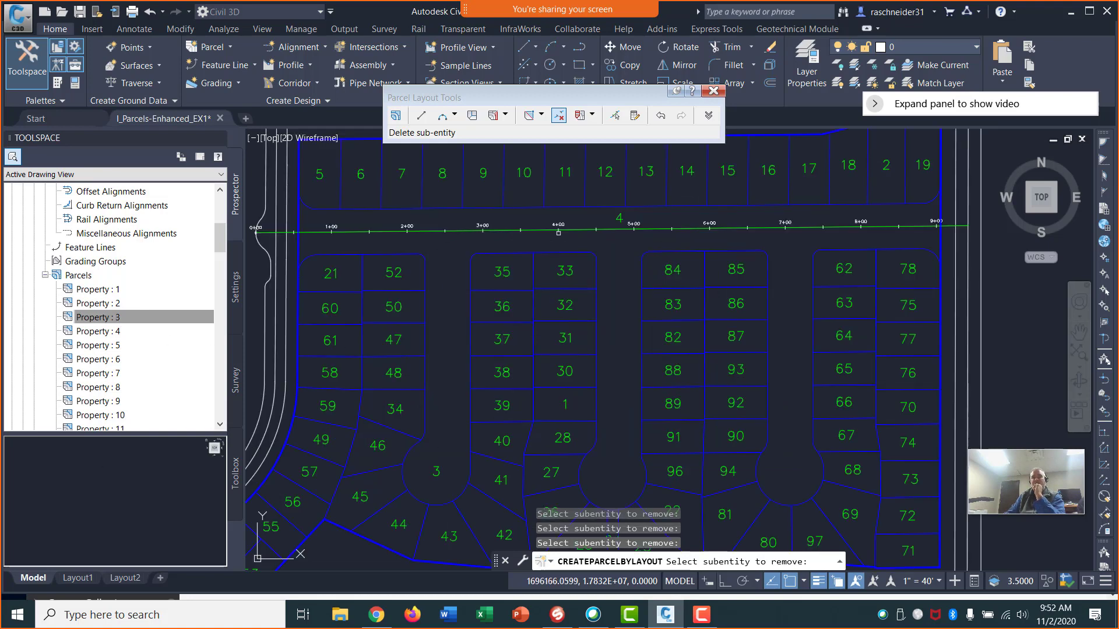
mouse_move(718, 237)
middle_down()
mouse_move(587, 352)
mouse_move(789, 301)
middle_up()
middle_drag(478, 401, 500, 336)
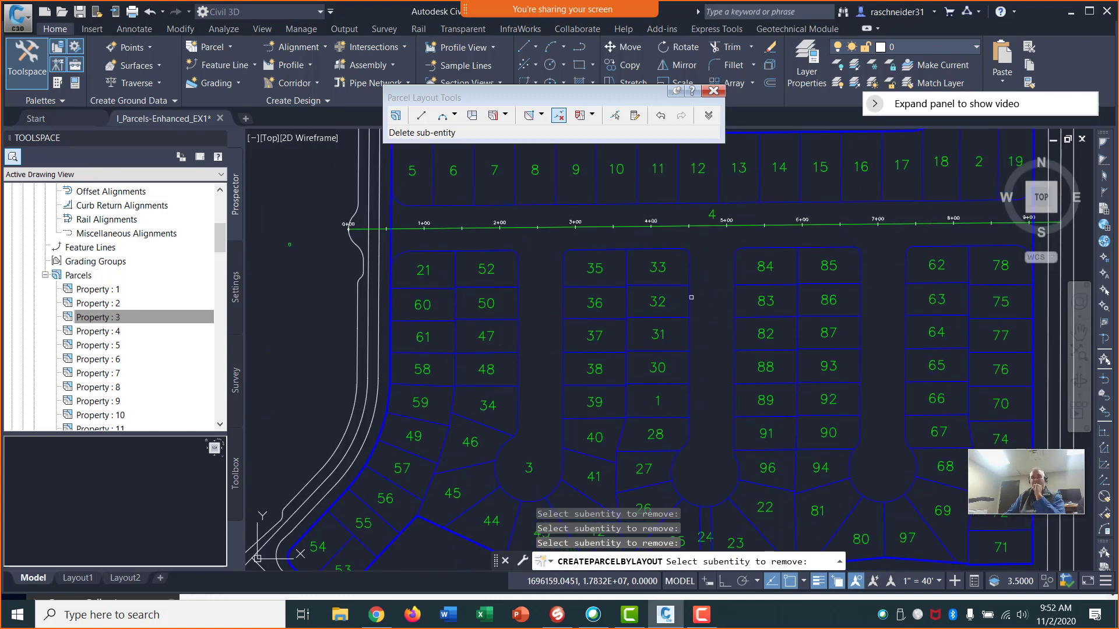
Review the lots around the cul-de-sacs, end the sub-entity deletion and exit the parcel layout tools
scroll(506, 269, up, 2)
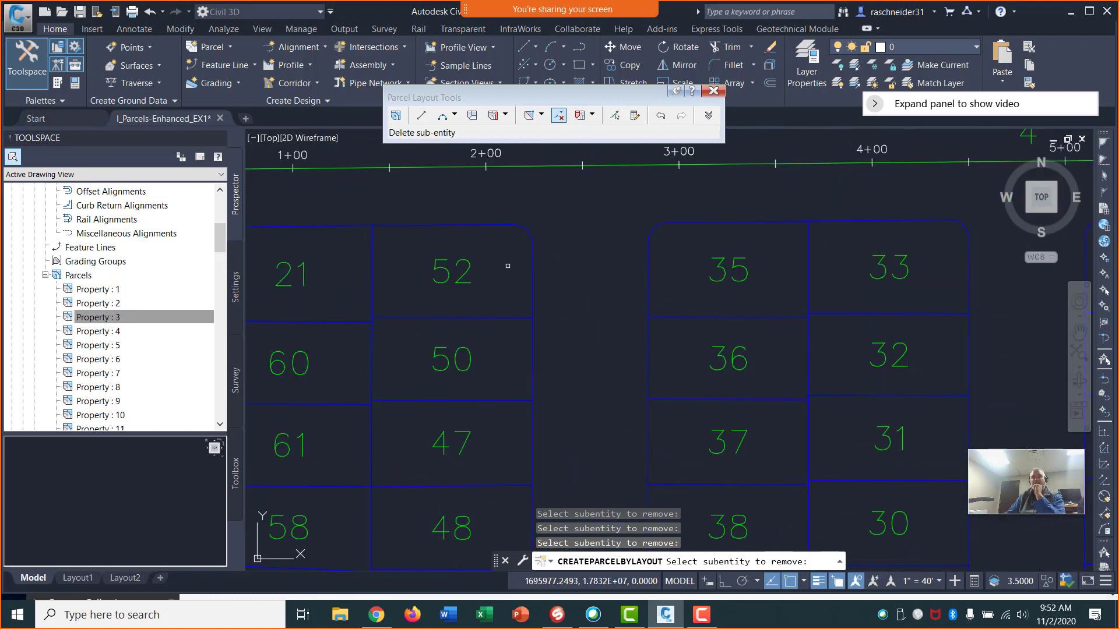
scroll(506, 268, down, 2)
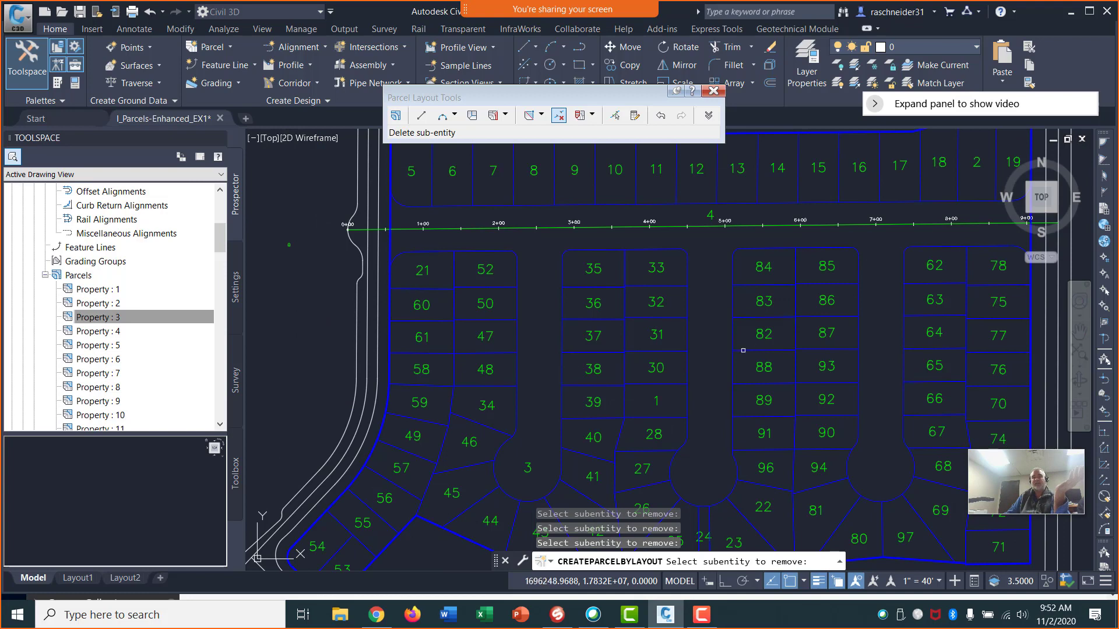
scroll(492, 375, up, 1)
scroll(492, 383, up, 2)
key(Return)
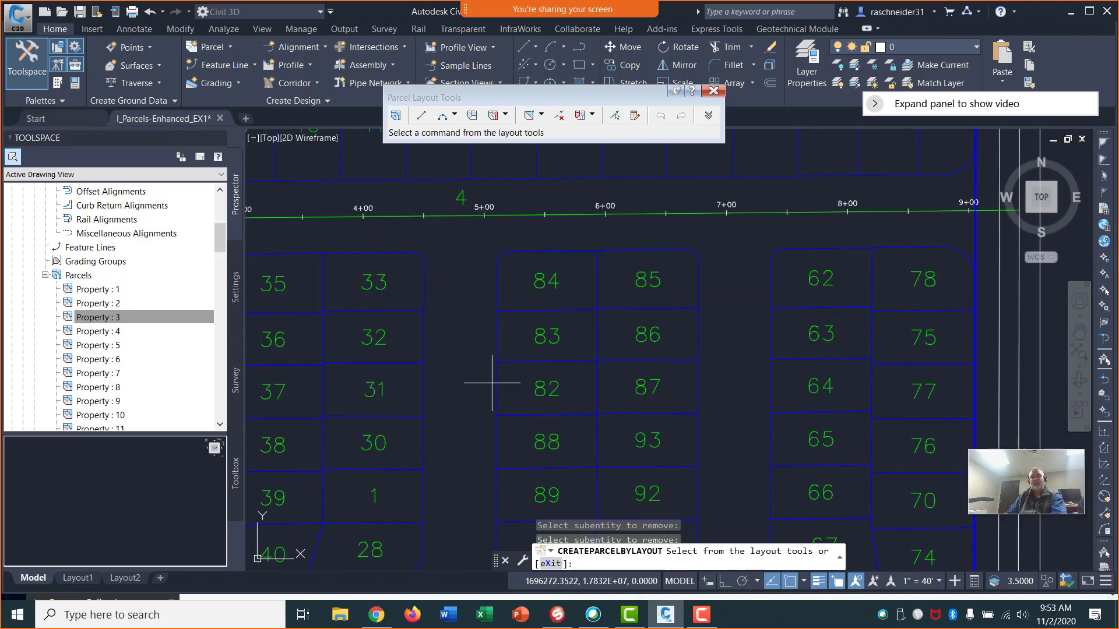
key(Escape)
scroll(616, 326, up, 2)
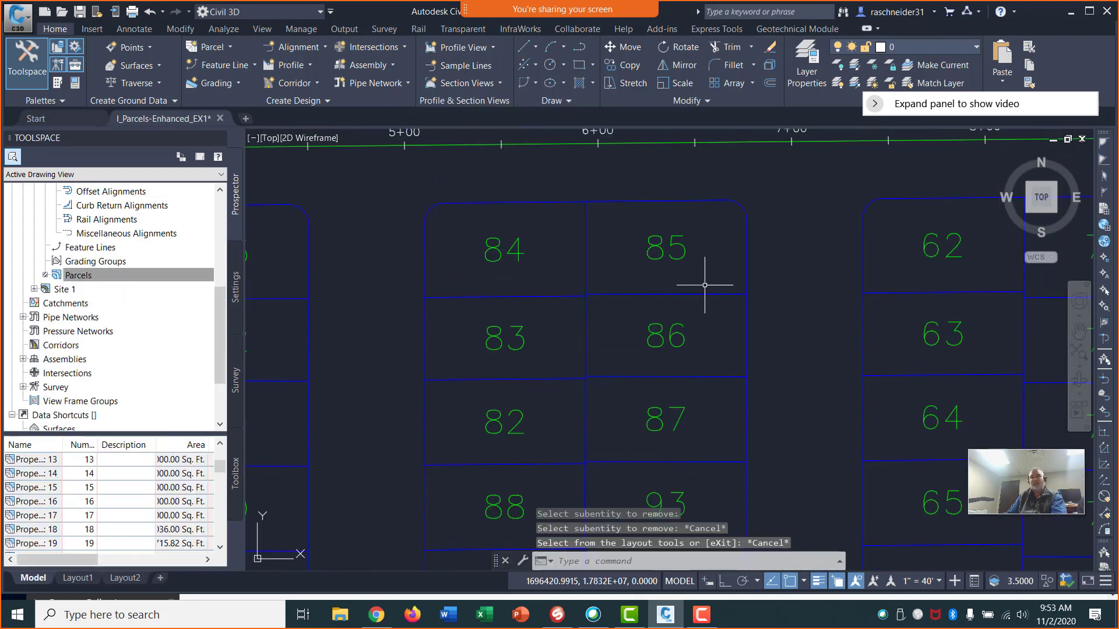
click(620, 296)
scroll(610, 302, up, 5)
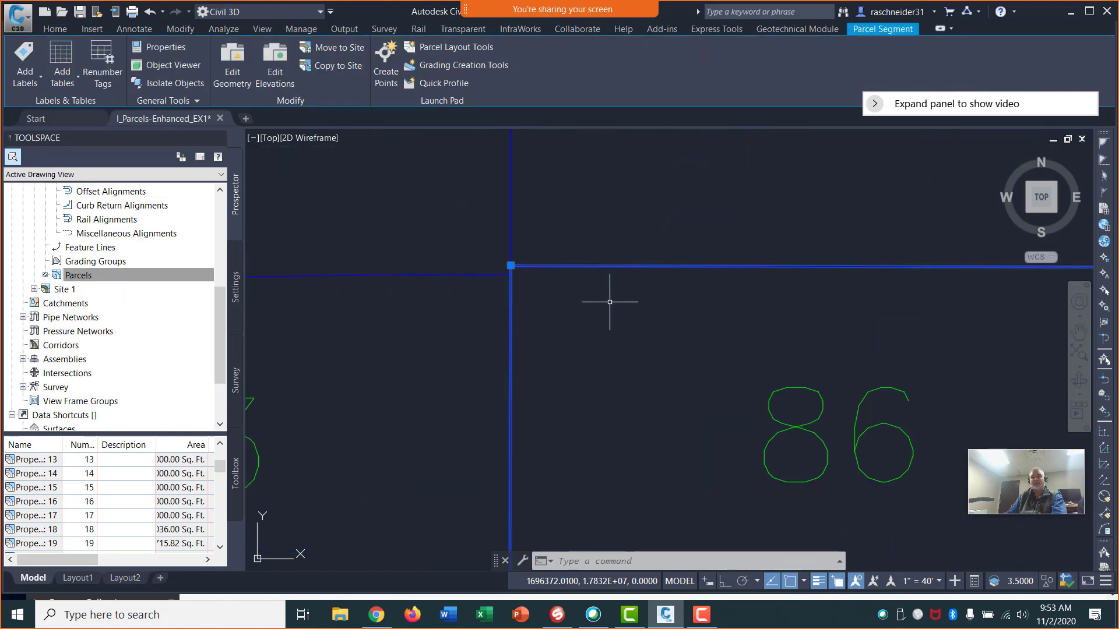
click(510, 265)
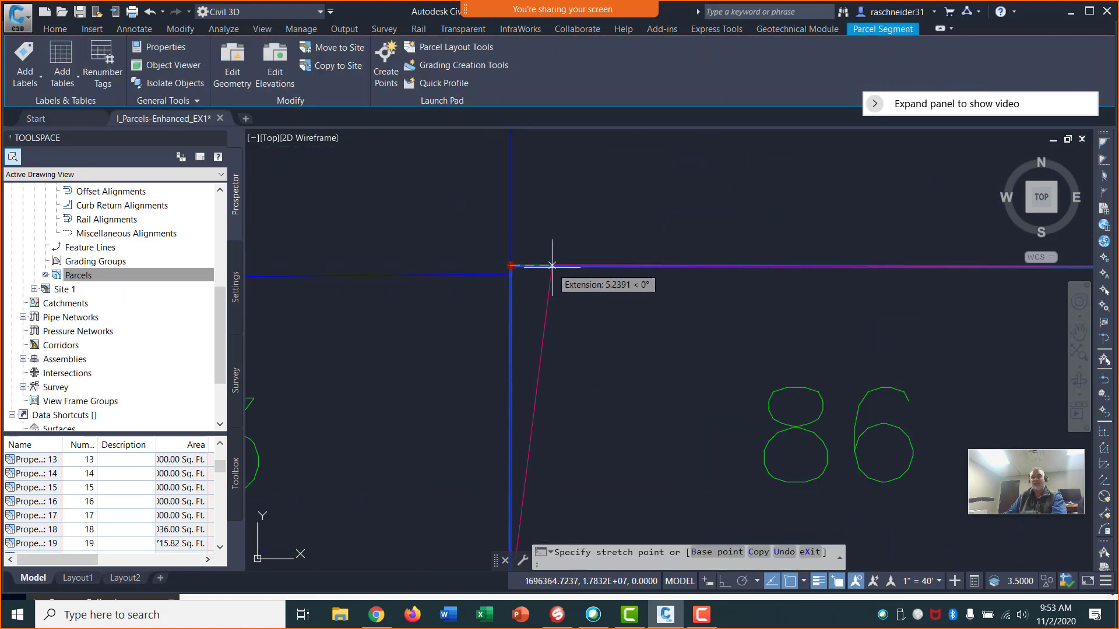
key(Escape)
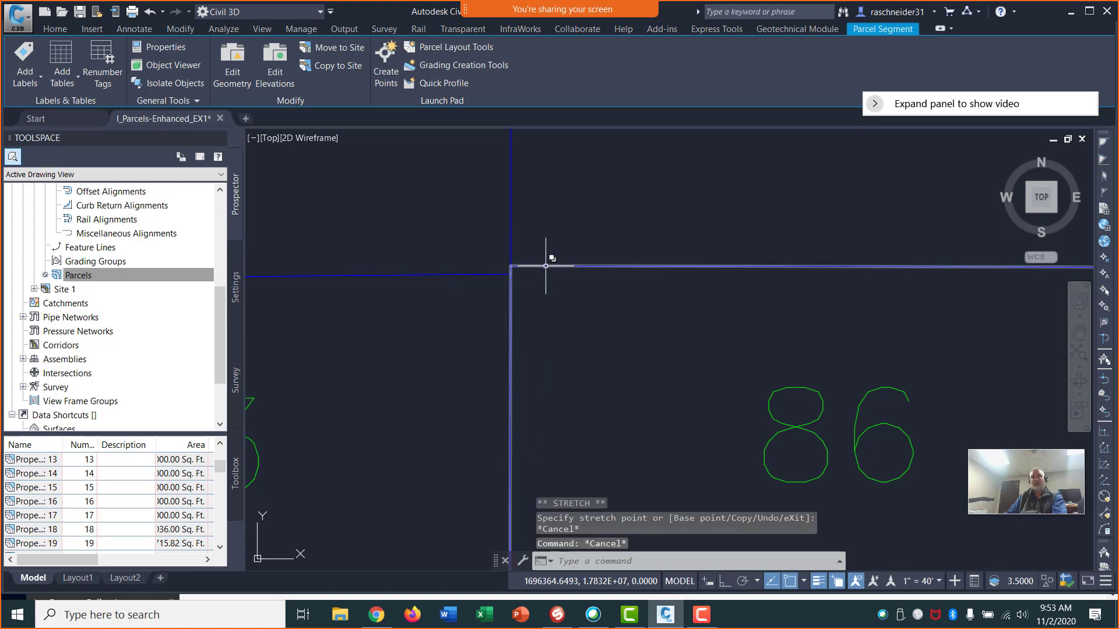
Stretch the parcel segment vertex at the northwest corner of parcel 86 eastward and undo the grip edit
click(546, 266)
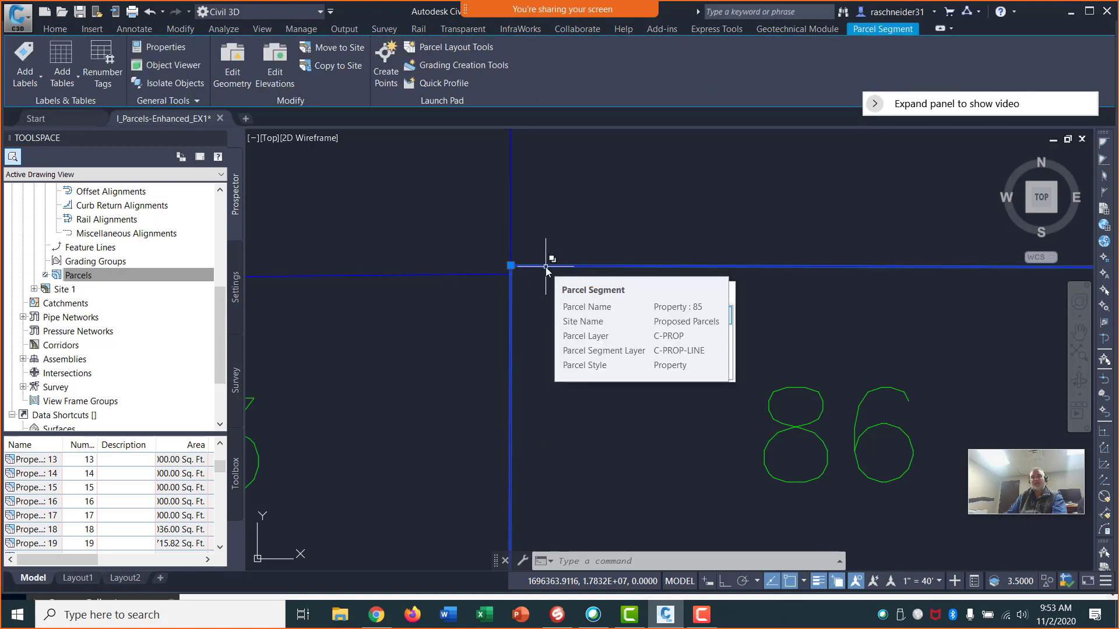
click(511, 266)
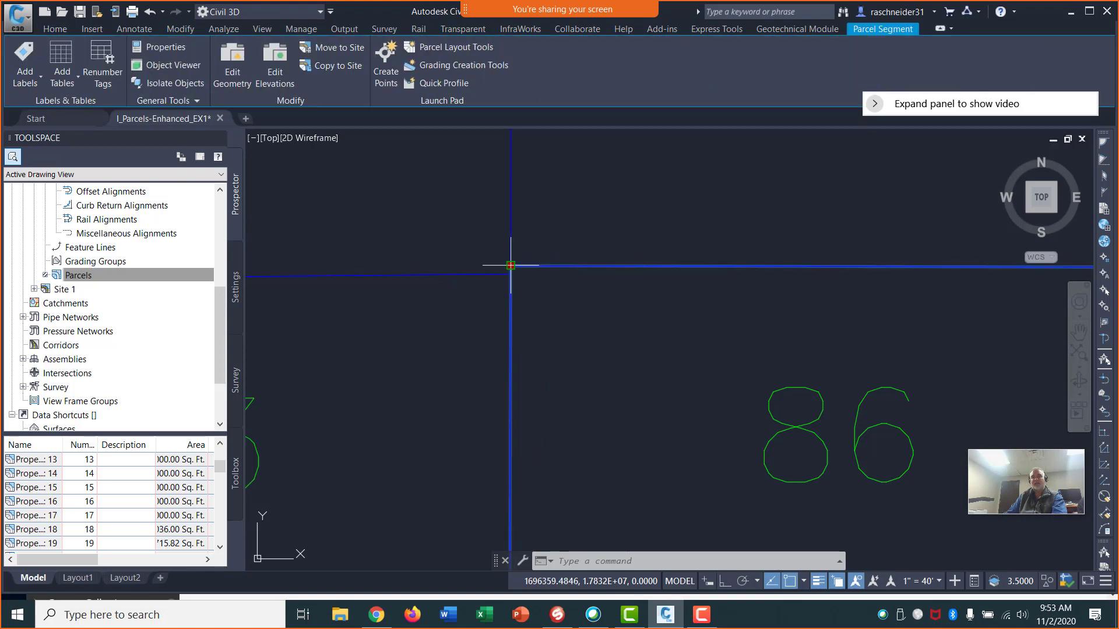
click(576, 266)
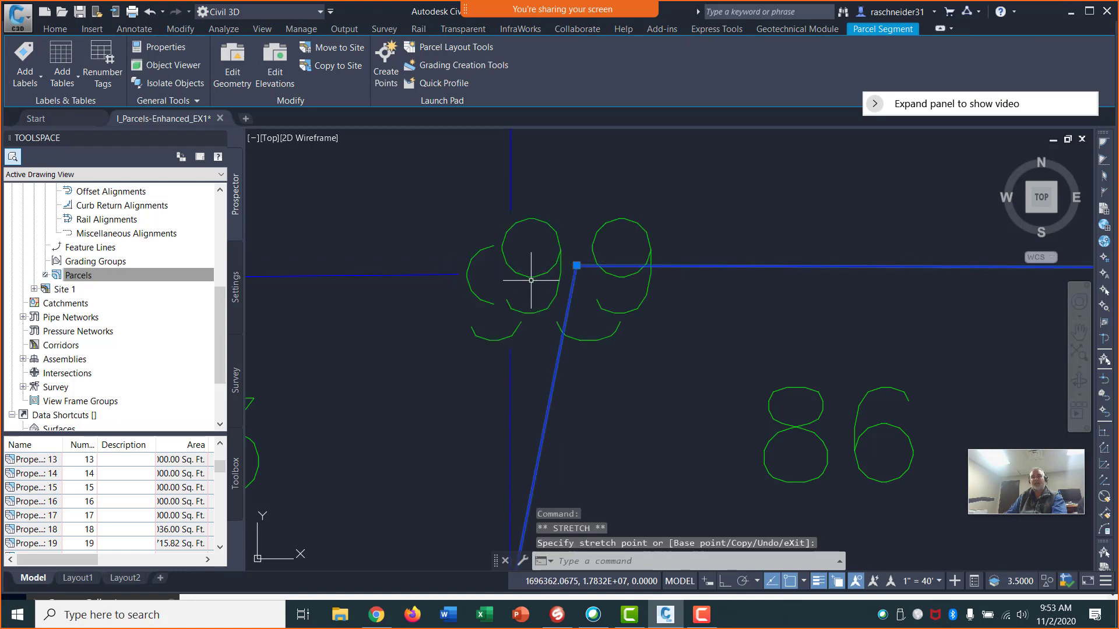
click(149, 17)
key(Escape)
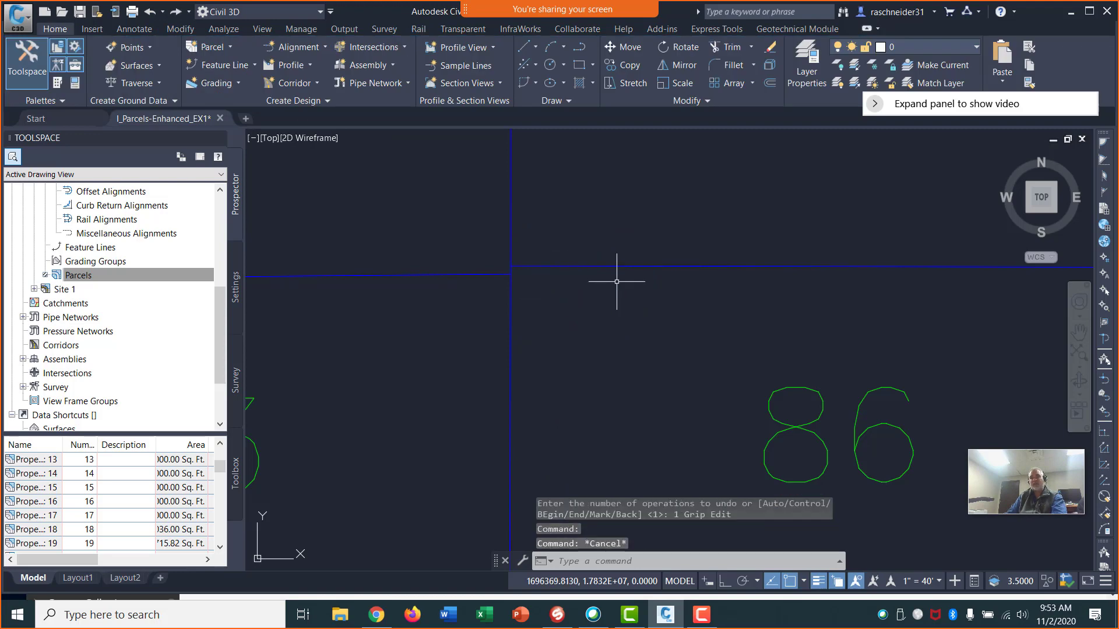
Draw a closed triangle of three separate lines in the empty area east of parcels 78 and 75
scroll(616, 282, down, 4)
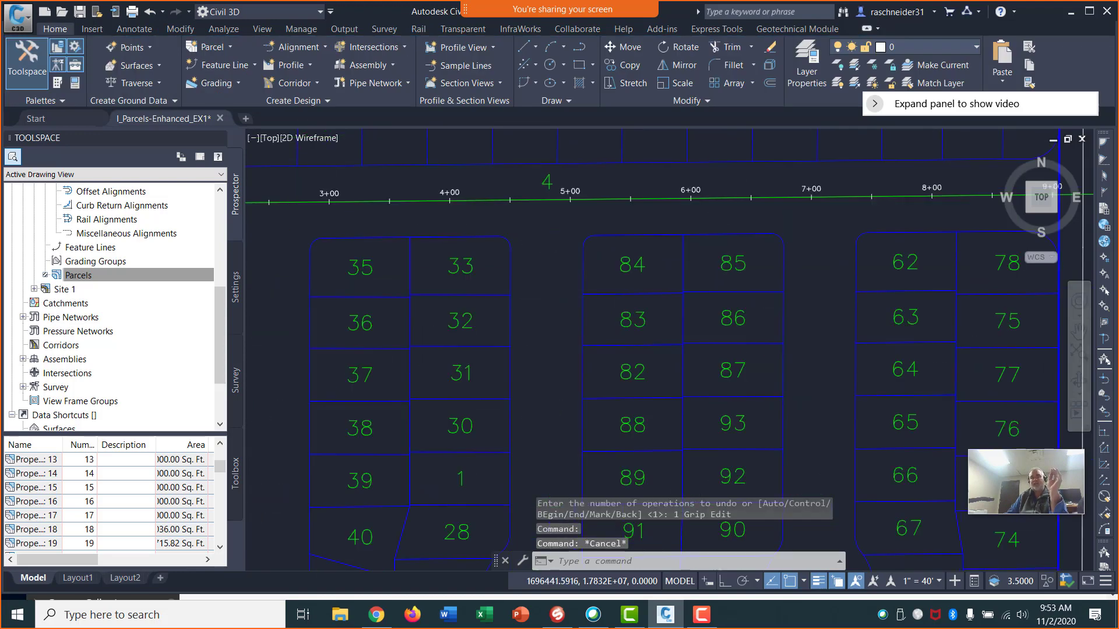
scroll(749, 317, down, 3)
middle_drag(857, 267, 490, 292)
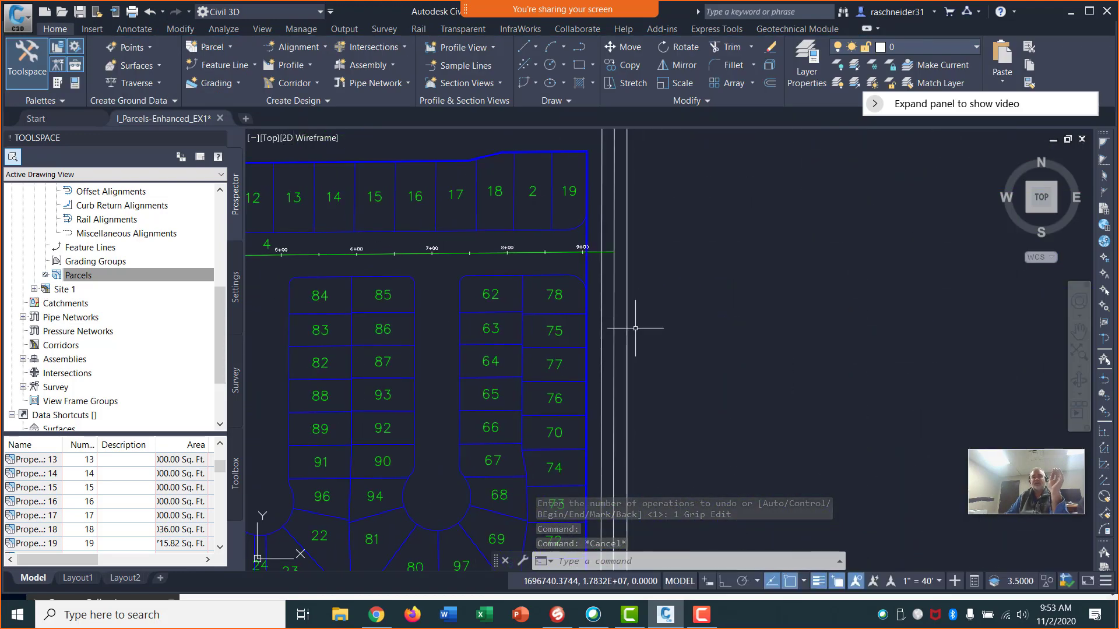
middle_drag(635, 328, 492, 266)
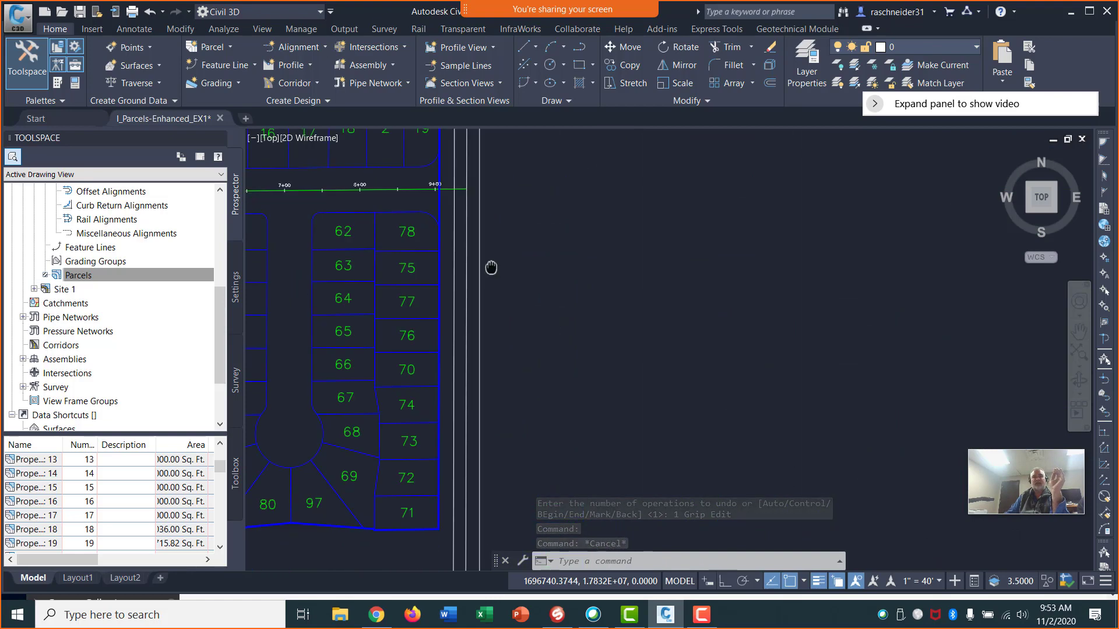
click(535, 49)
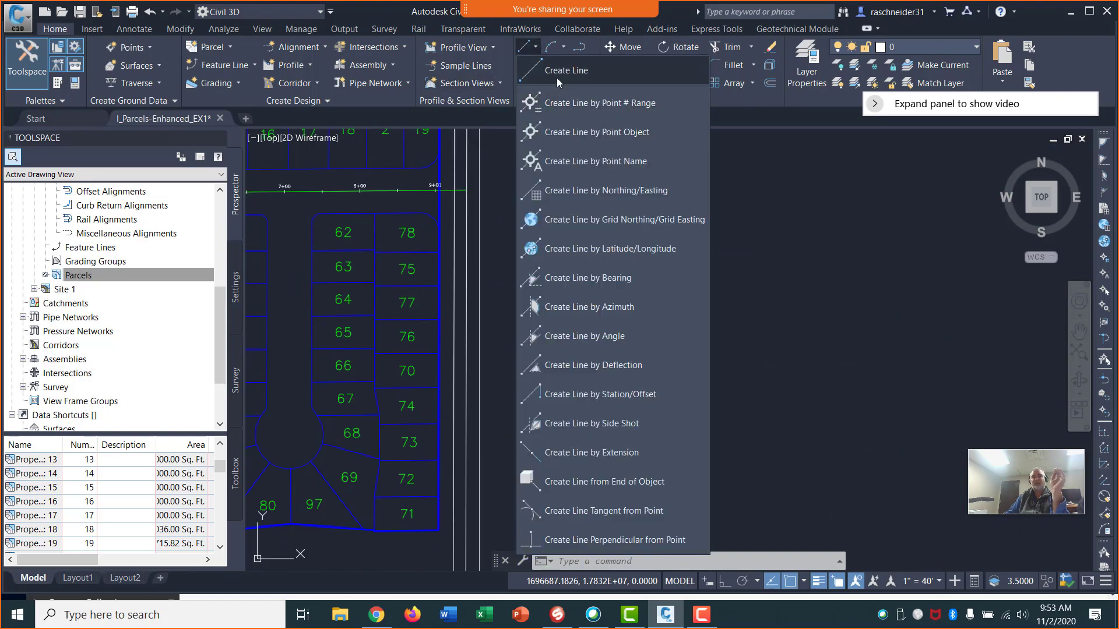
click(558, 80)
click(540, 214)
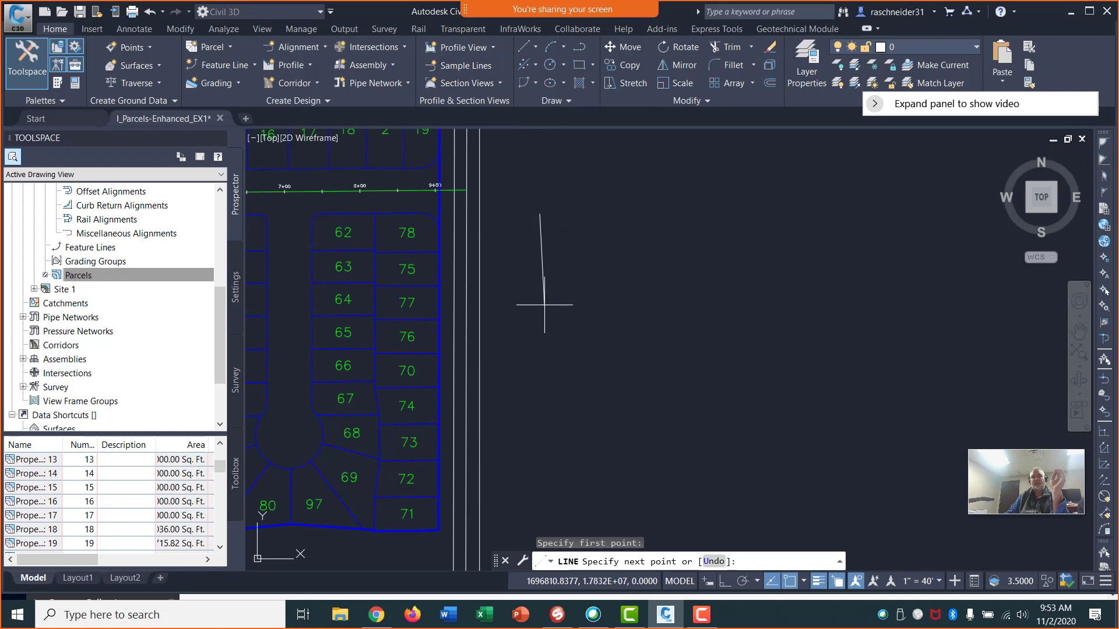
click(544, 304)
click(625, 298)
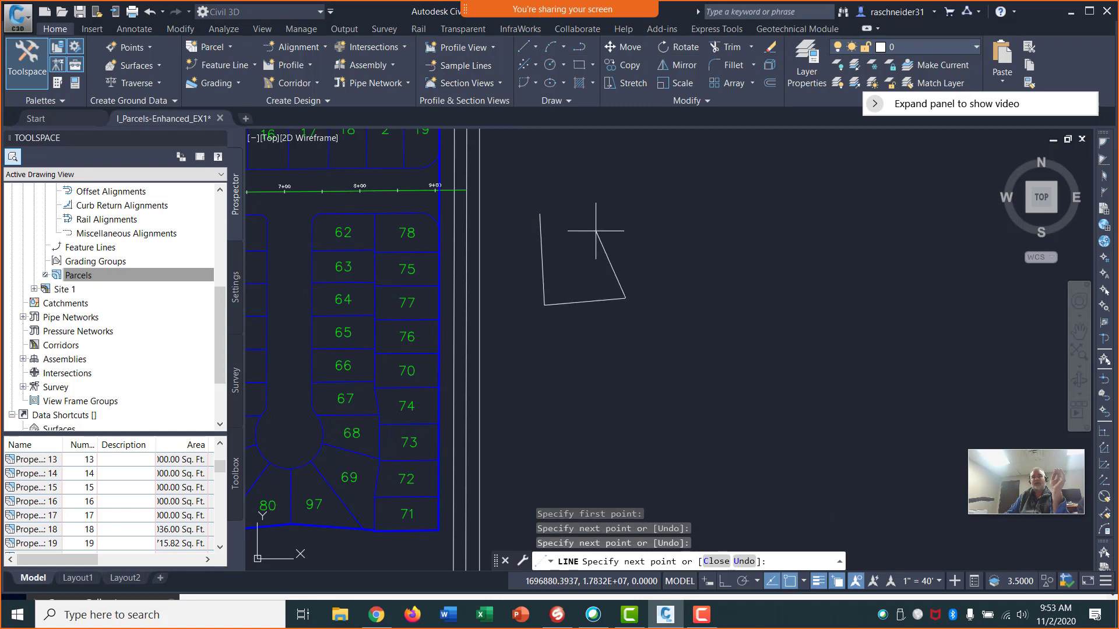
click(540, 214)
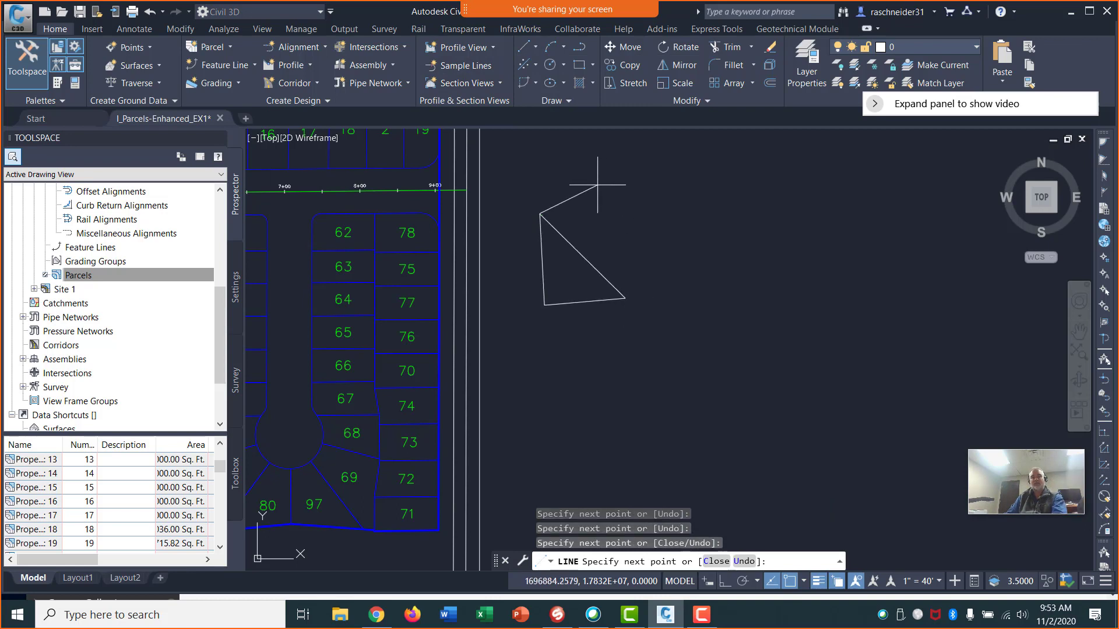
key(Escape)
key(Escape)
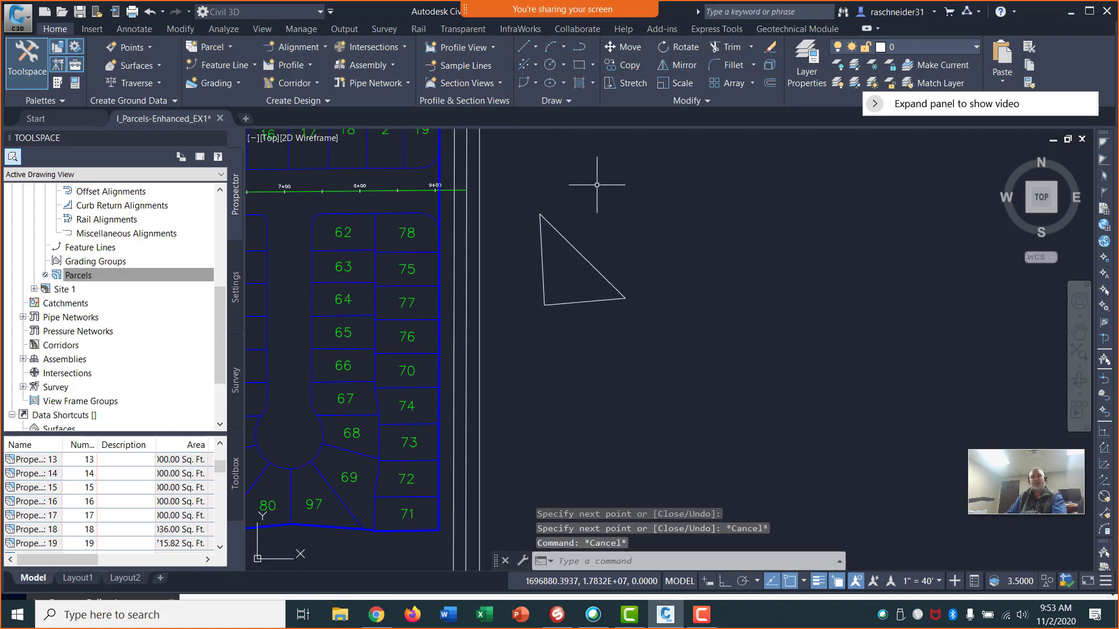
Create a parcel from the triangle's three lines, keeping the default settings with existing entities erased
click(224, 50)
click(239, 70)
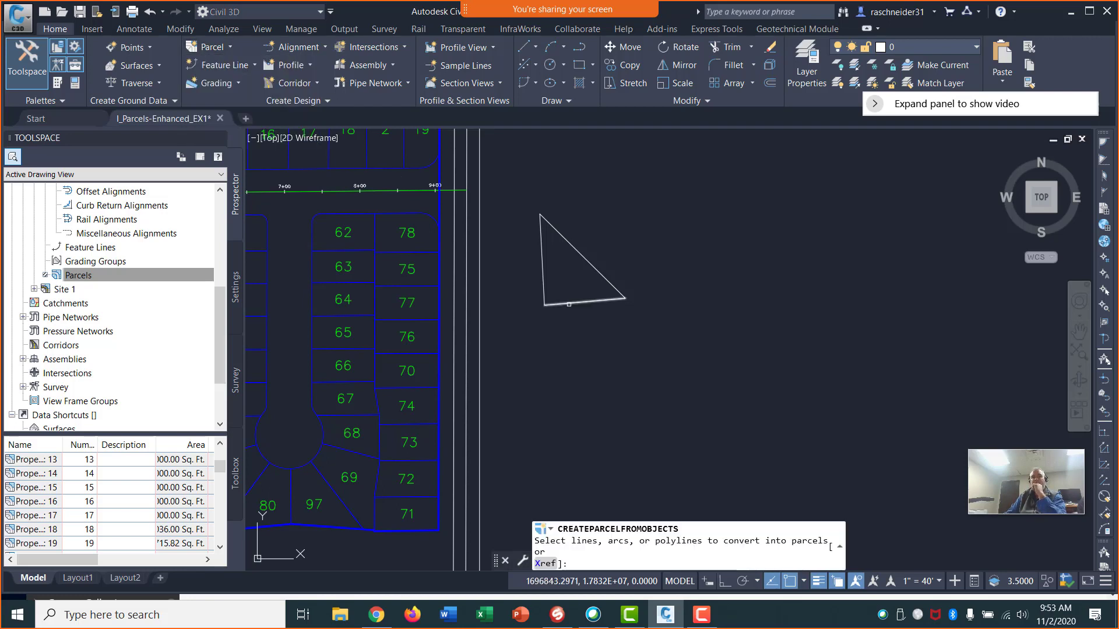
click(543, 289)
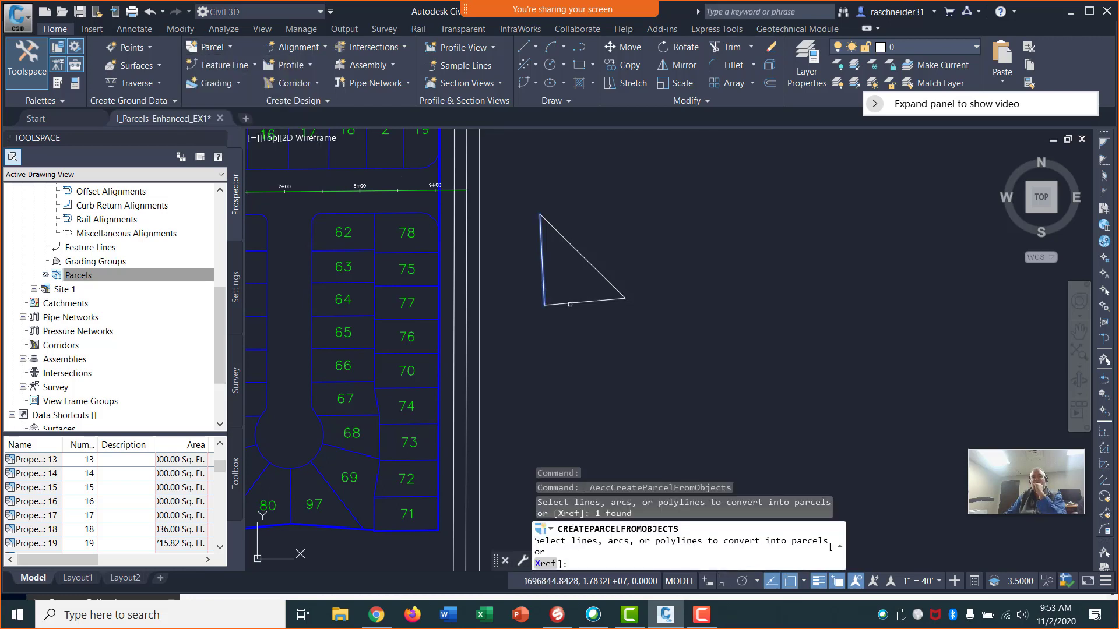
click(588, 259)
key(Return)
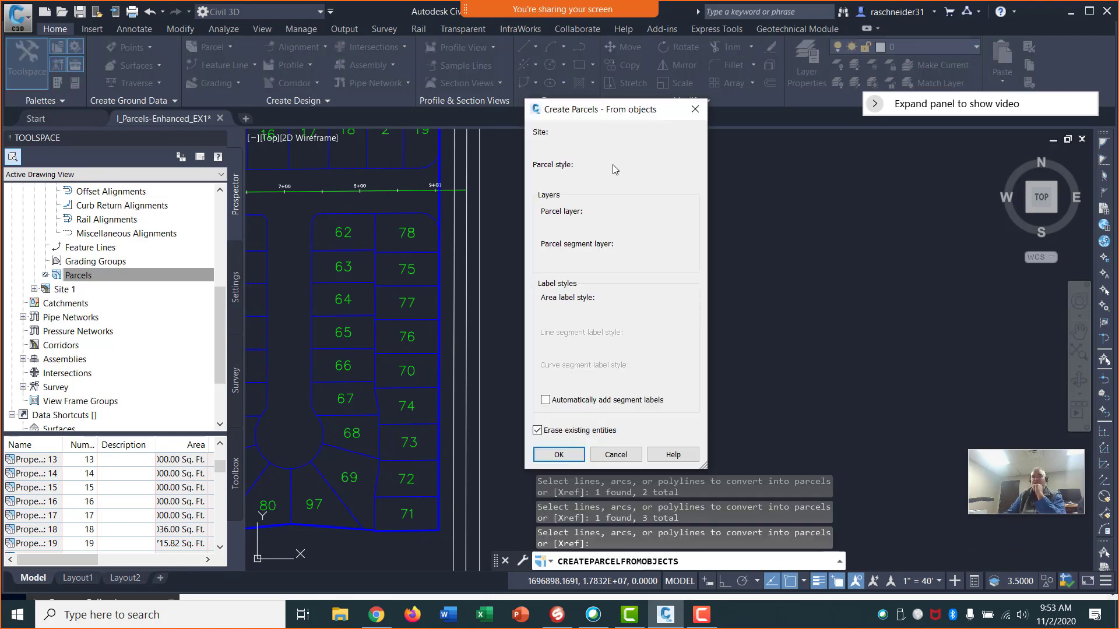
click(558, 454)
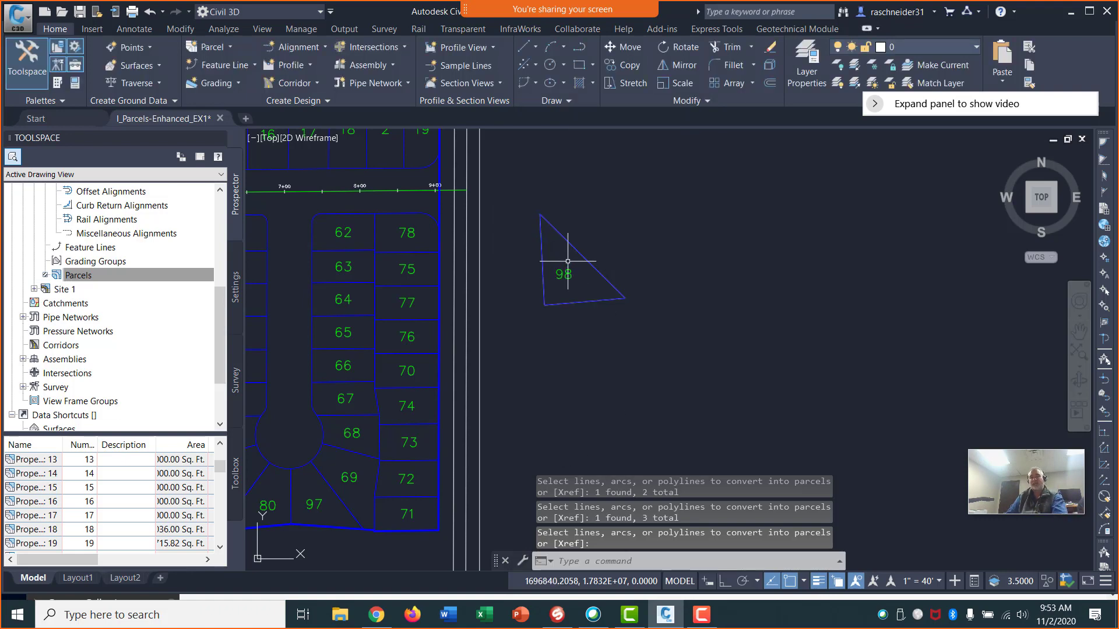
key(Escape)
Stretch the upper end of the triangle's diagonal parcel segment a short way down its length, away from the top corner
scroll(539, 219, up, 4)
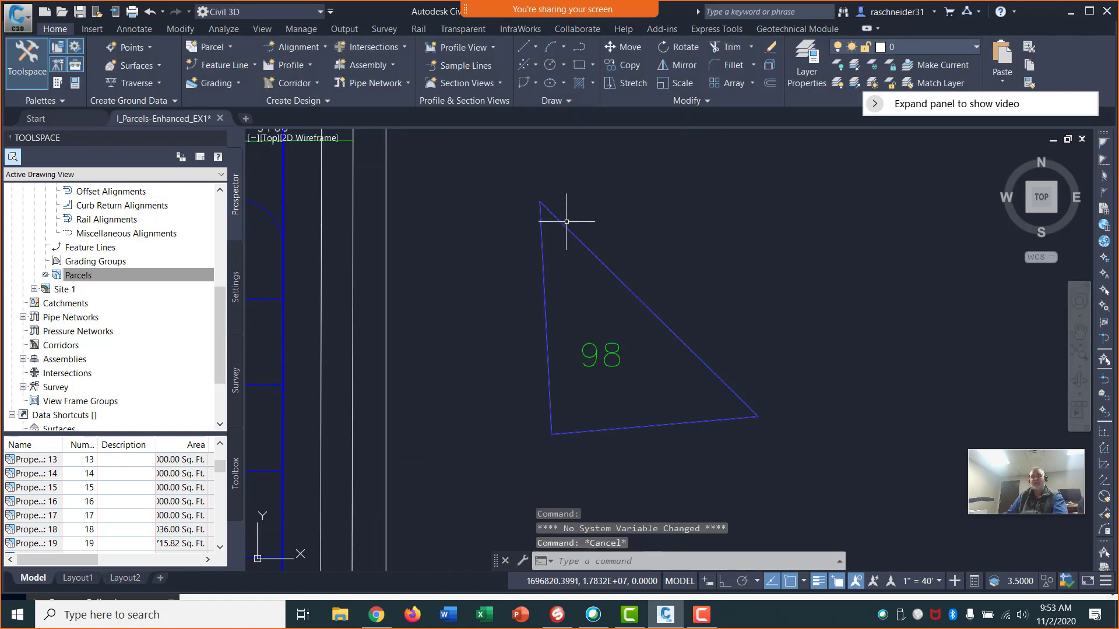
click(561, 222)
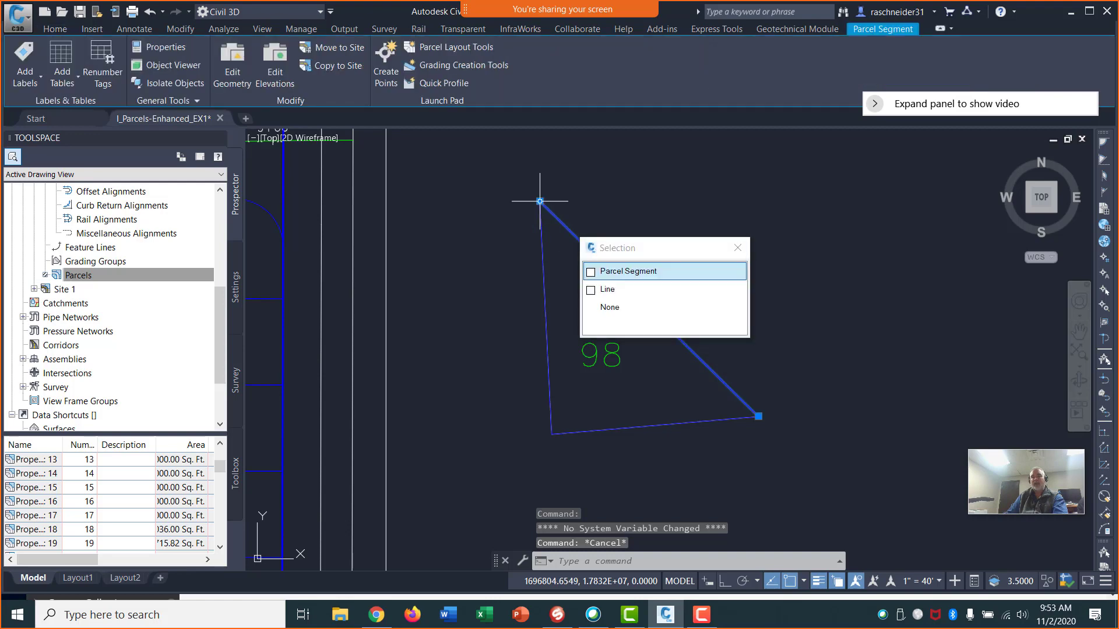
click(540, 201)
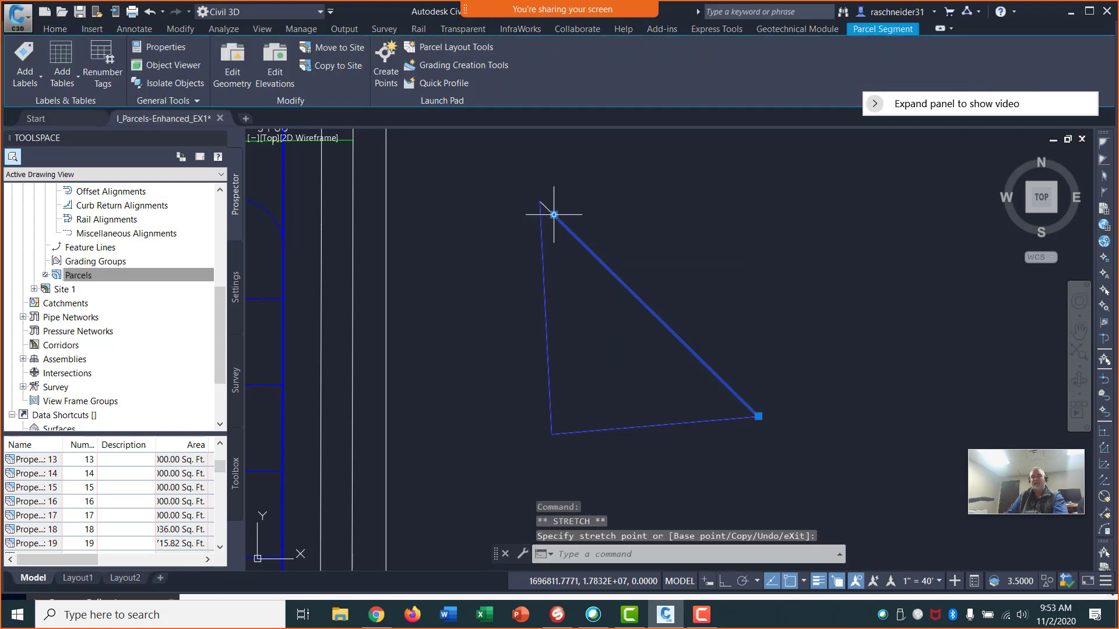
key(Escape)
key(Escape)
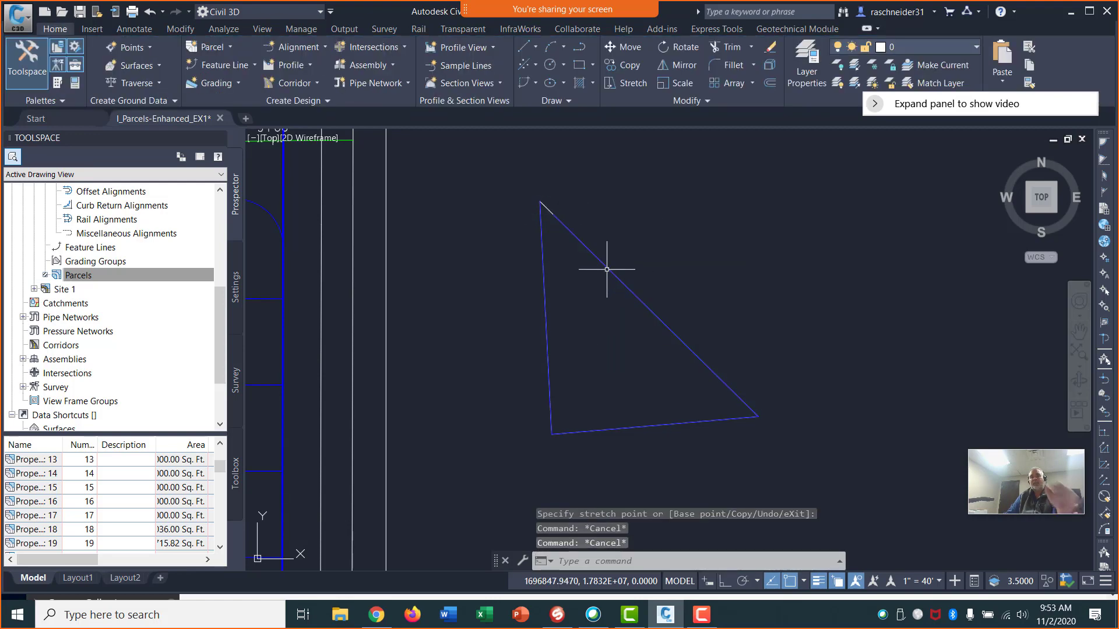
Delete the leftover plain line lying beneath the triangle's diagonal parcel segment
scroll(605, 317, down, 2)
scroll(605, 318, up, 2)
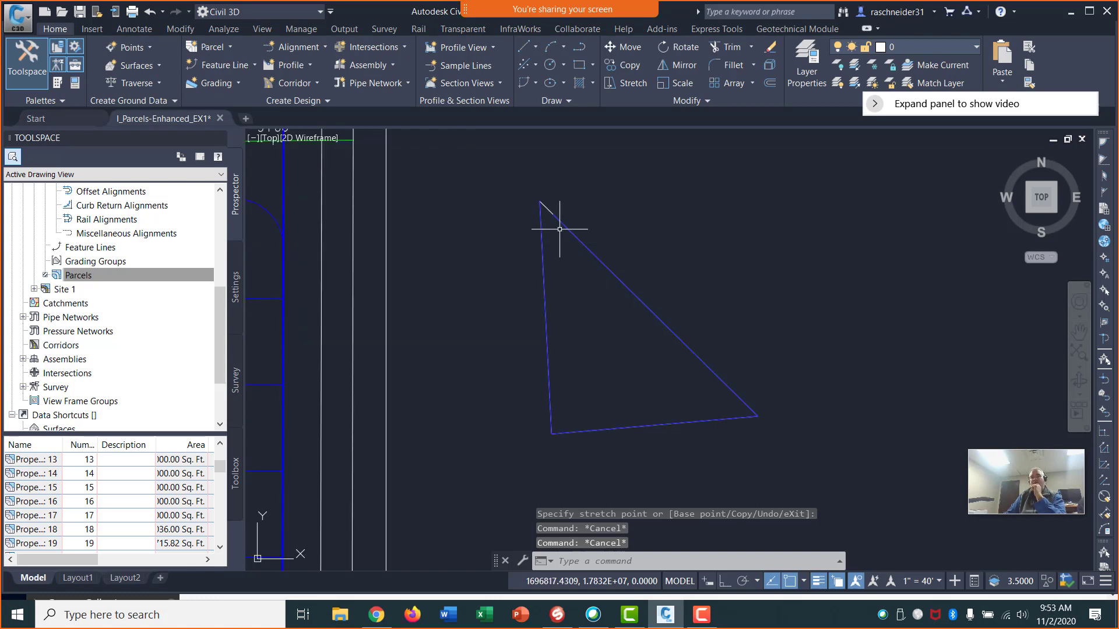
click(550, 212)
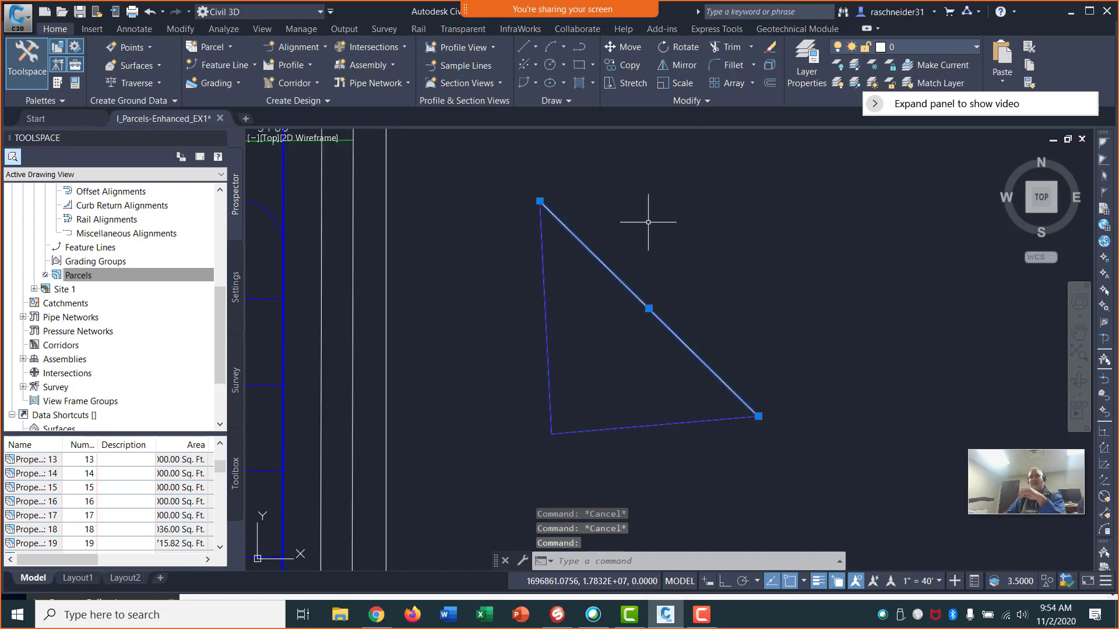
key(Delete)
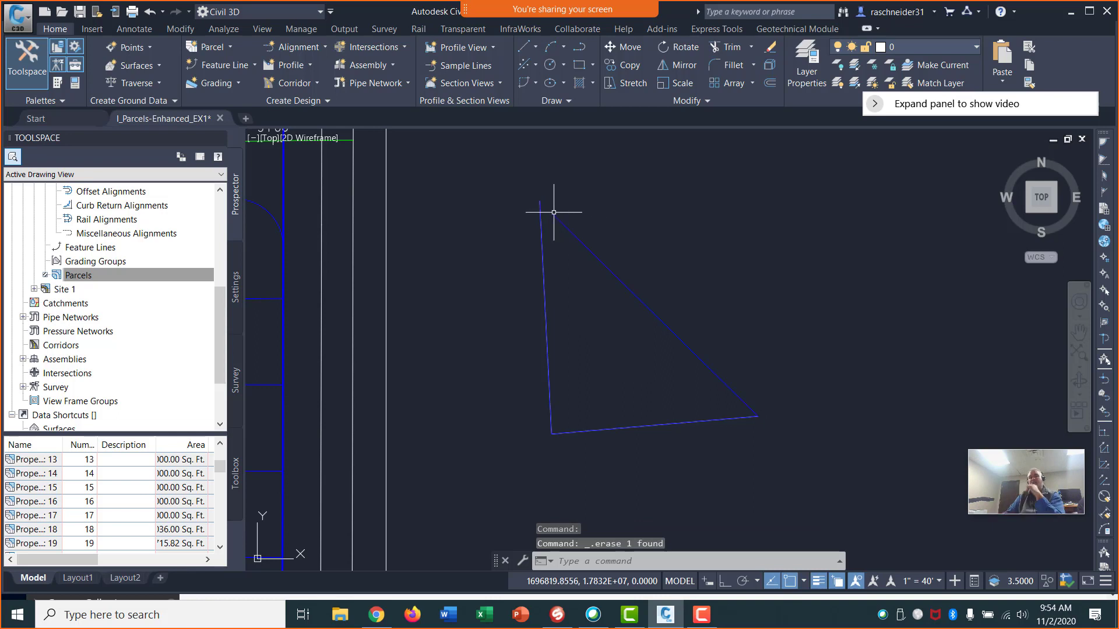
scroll(544, 211, up, 3)
scroll(544, 211, down, 3)
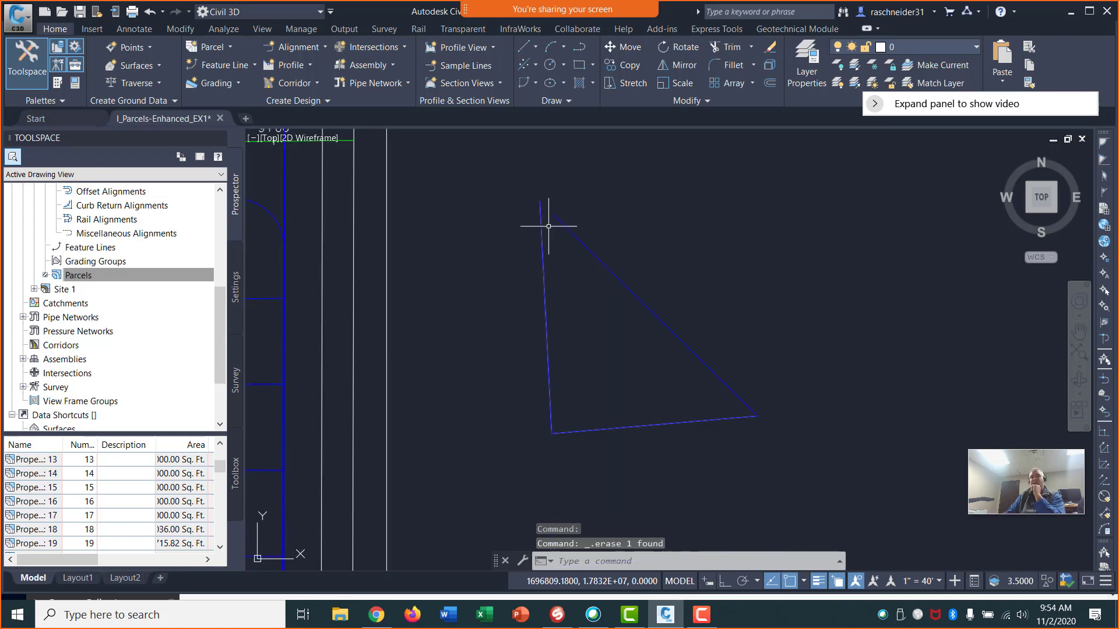
Turn off object snap and stretch the diagonal segment's upper end to just beside the top of the triangle's west segment
scroll(549, 215, up, 3)
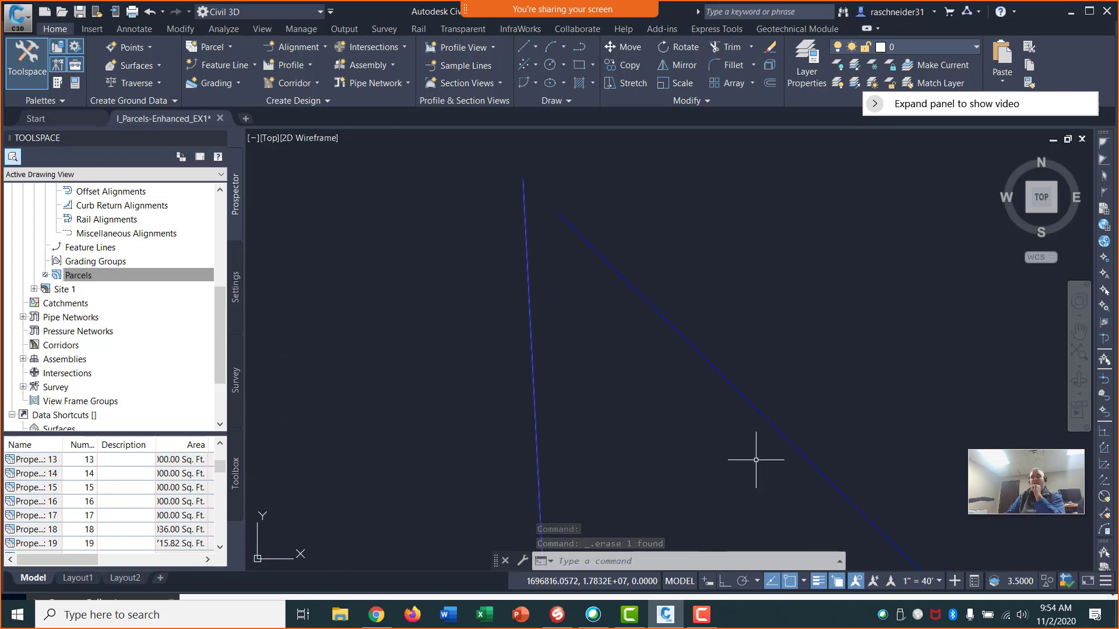
key(F3)
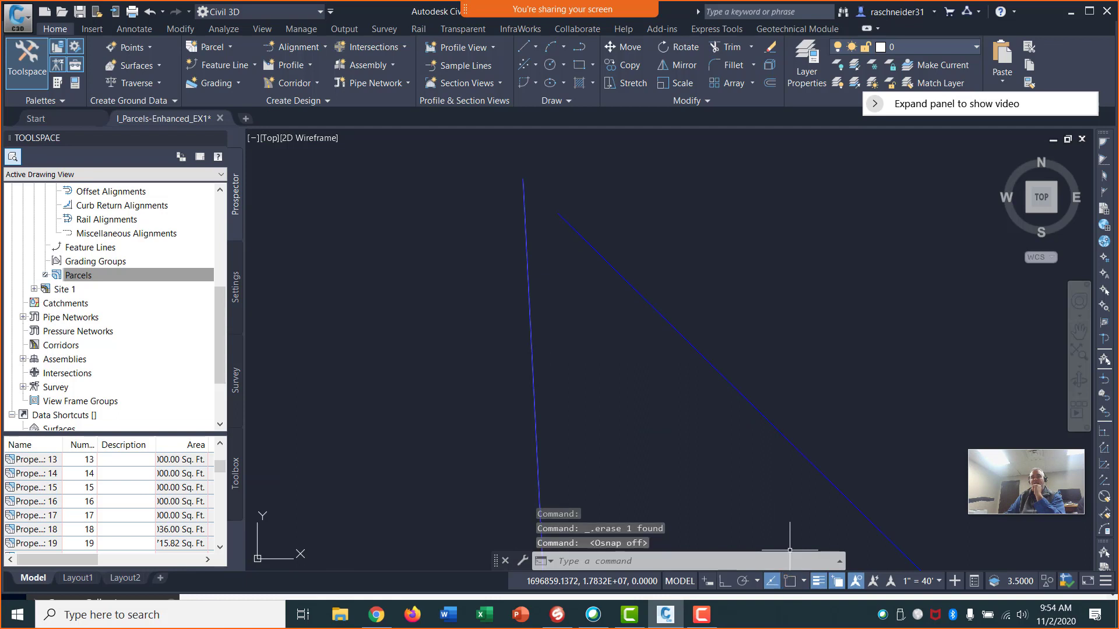
click(562, 219)
click(557, 212)
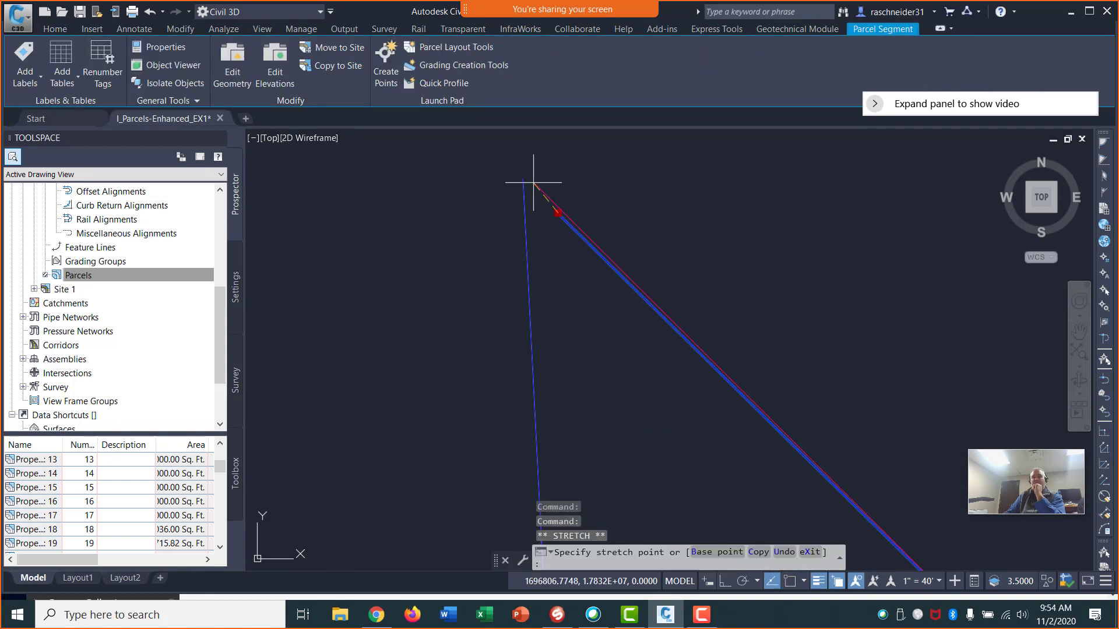
click(527, 182)
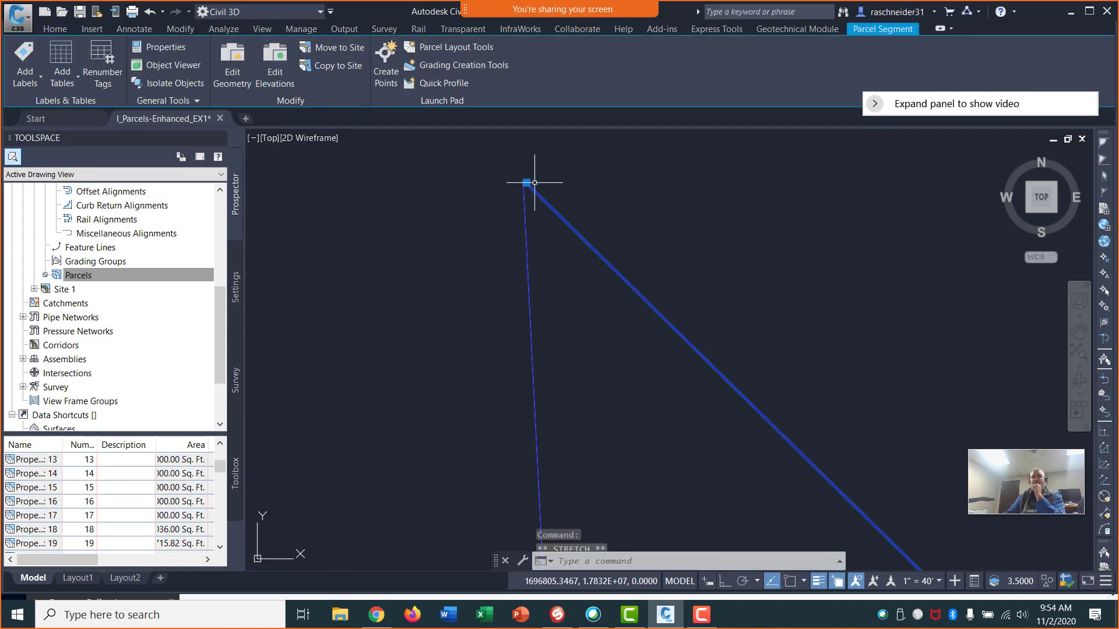
Draw a fixed-line parcel segment across the triangle's southwest corner in the Proposed Parcels site, keeping the default layout settings
key(Escape)
key(Escape)
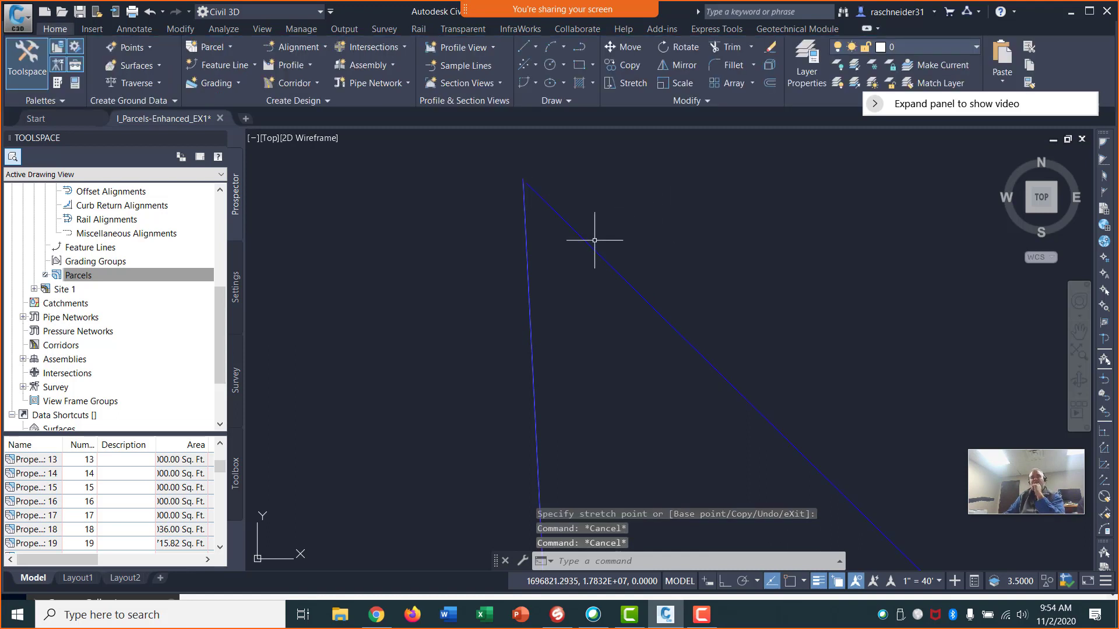
scroll(594, 240, down, 3)
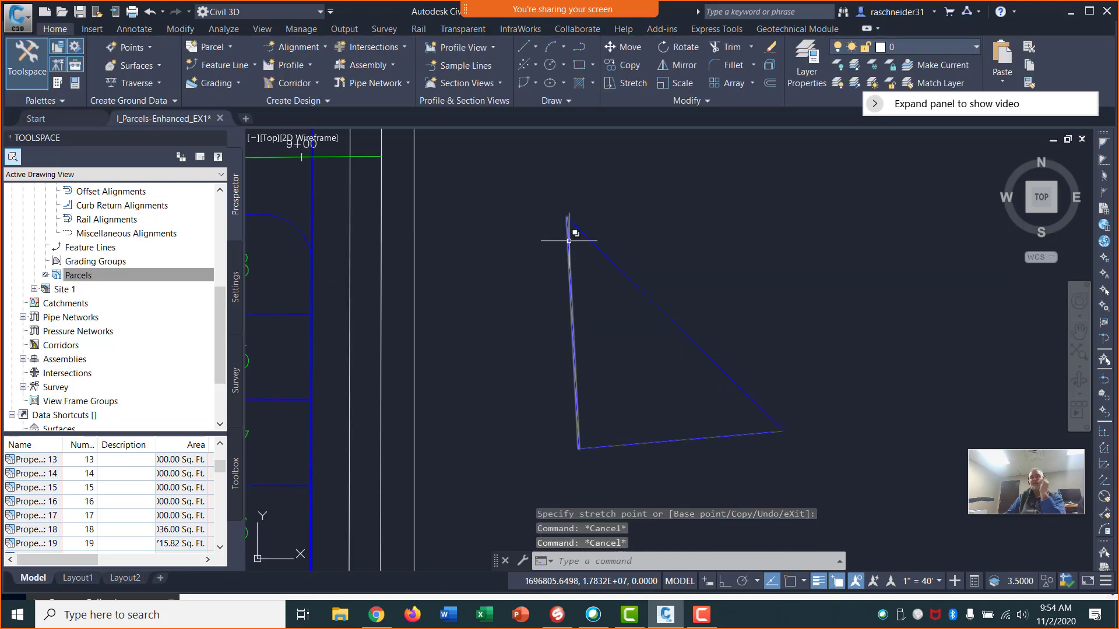
scroll(569, 241, up, 1)
scroll(621, 270, down, 1)
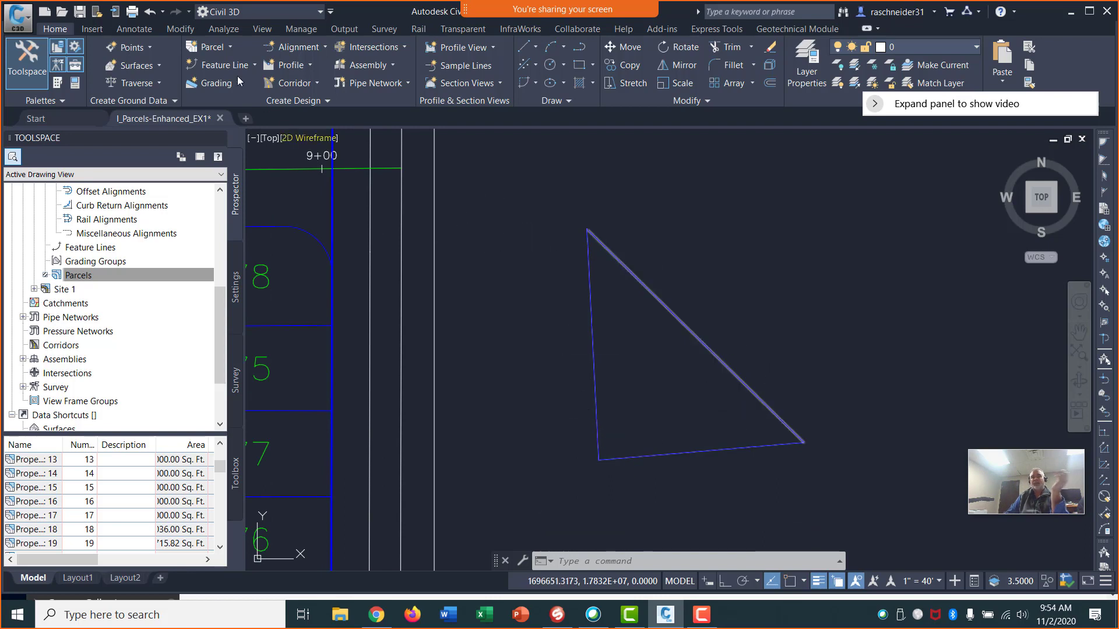
click(213, 47)
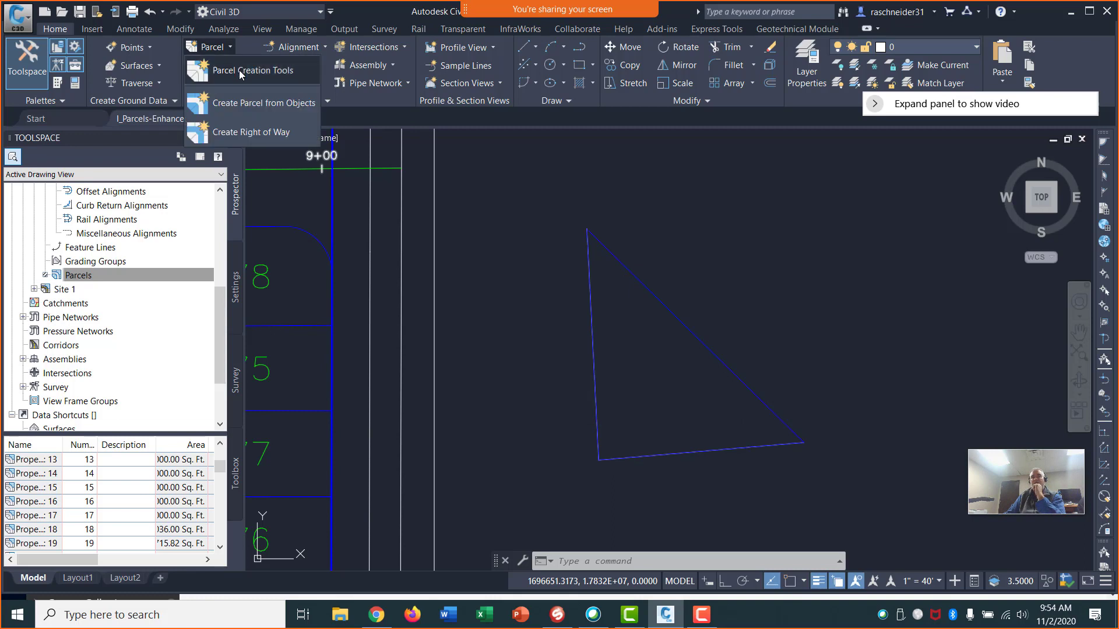
click(239, 71)
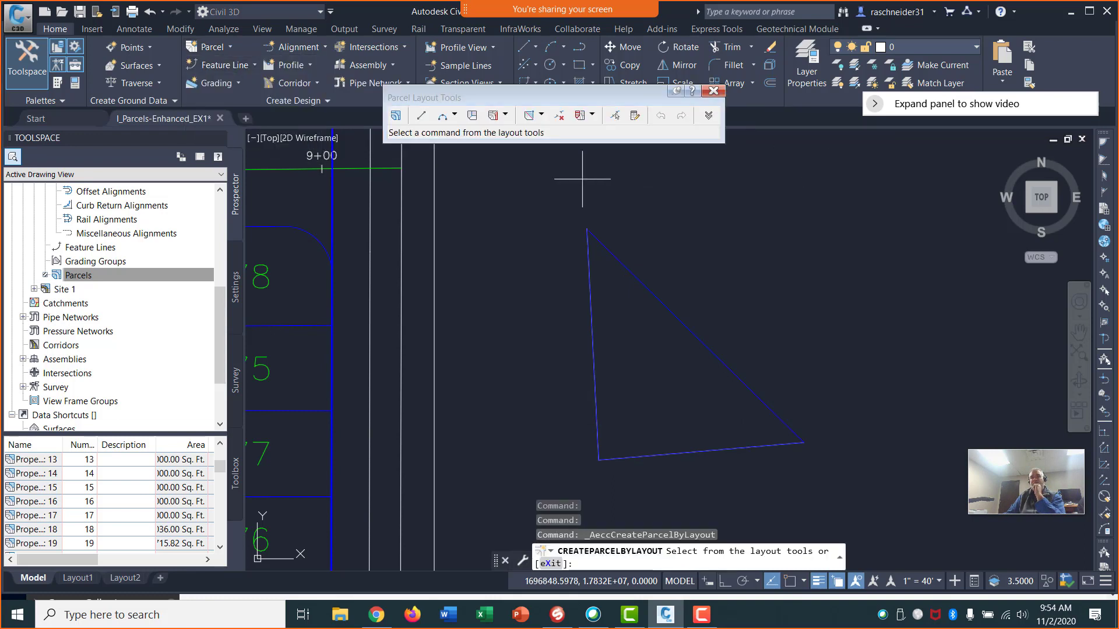
click(420, 116)
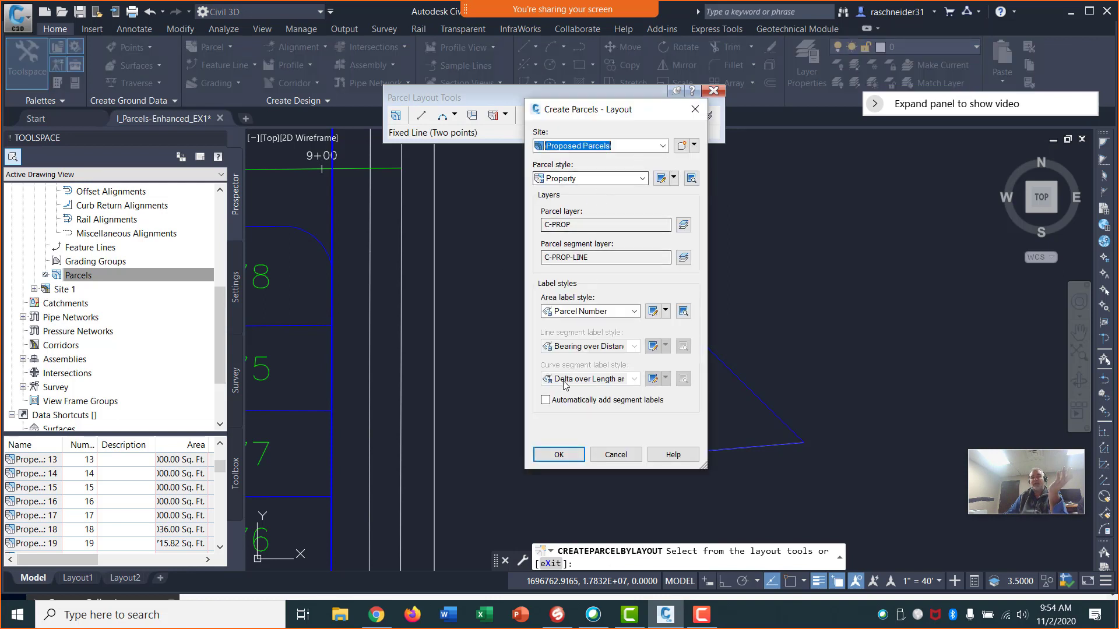
click(561, 457)
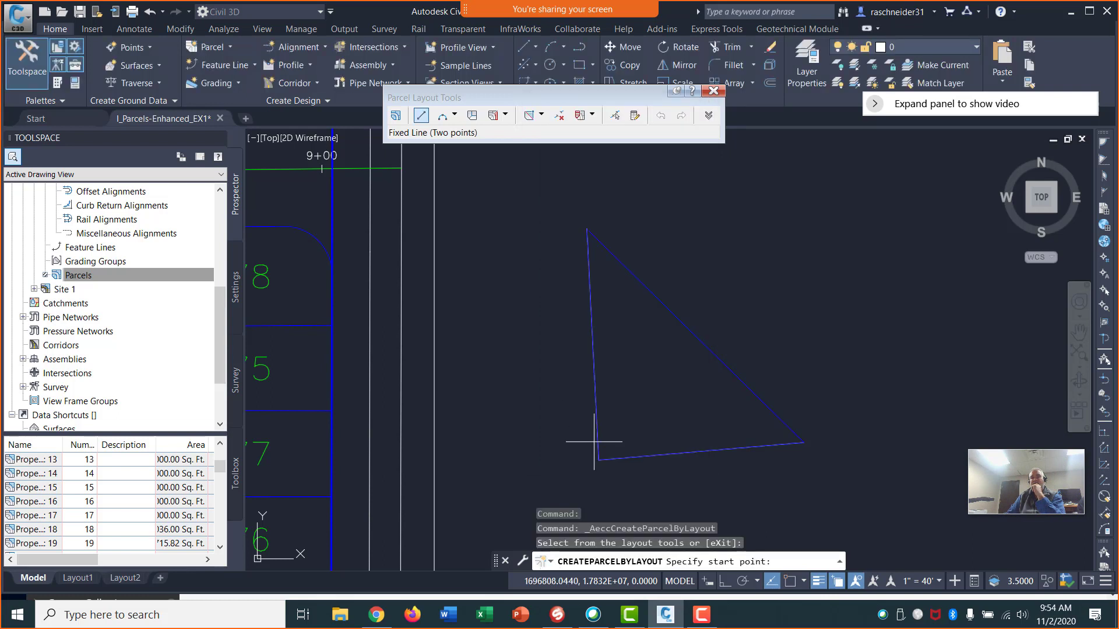
click(566, 392)
click(719, 491)
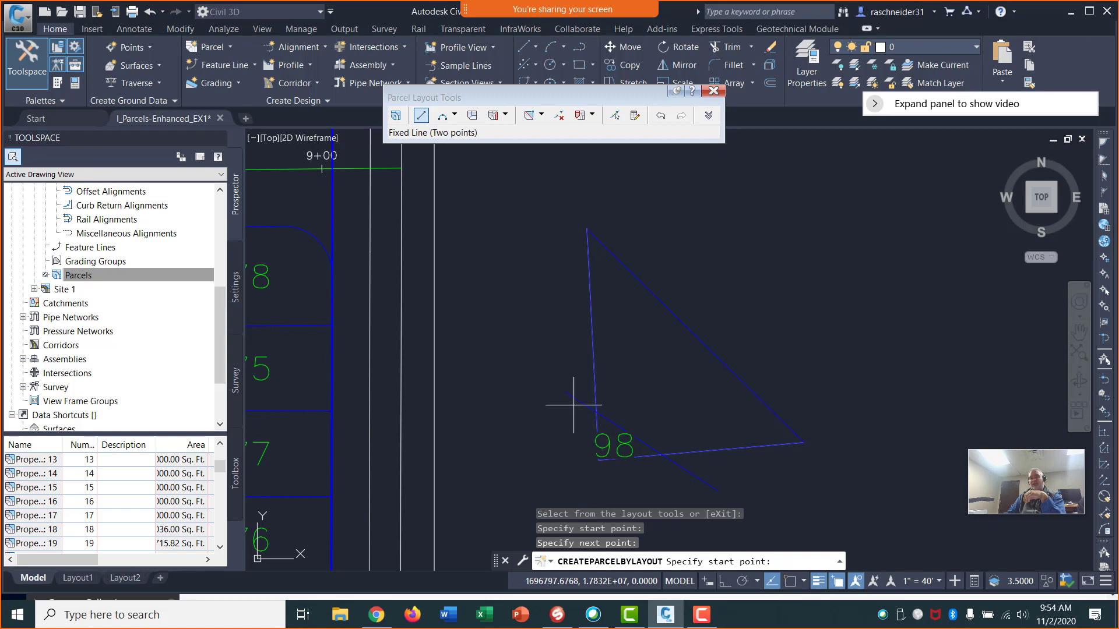
Add a second parcel segment across the triangle's southeast corner and delete both corner-cutting segments
click(750, 466)
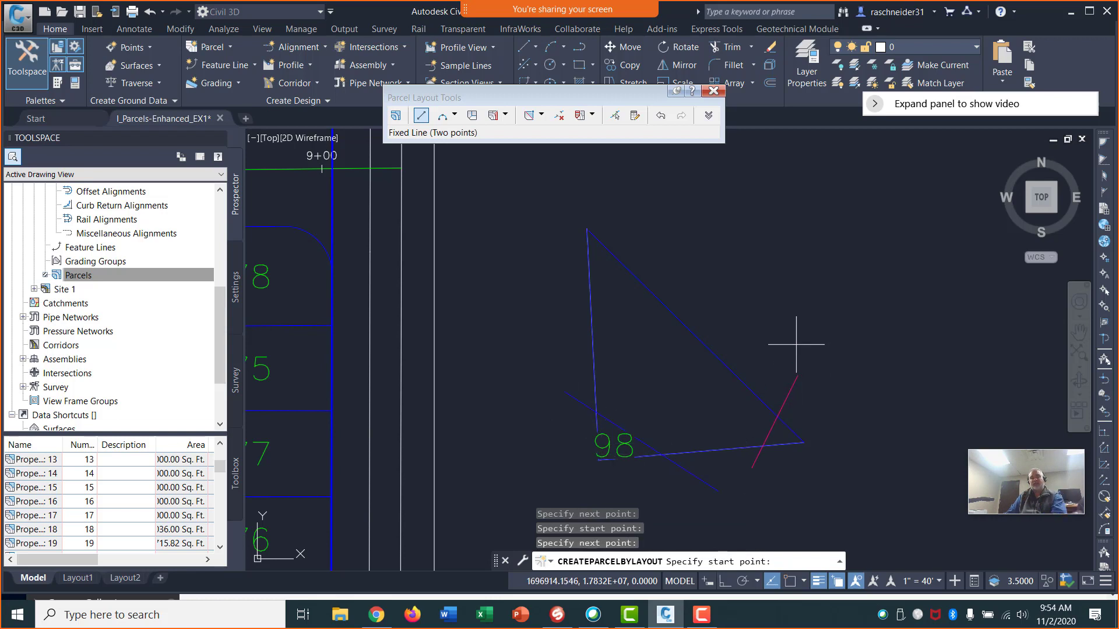
key(Escape)
key(Escape)
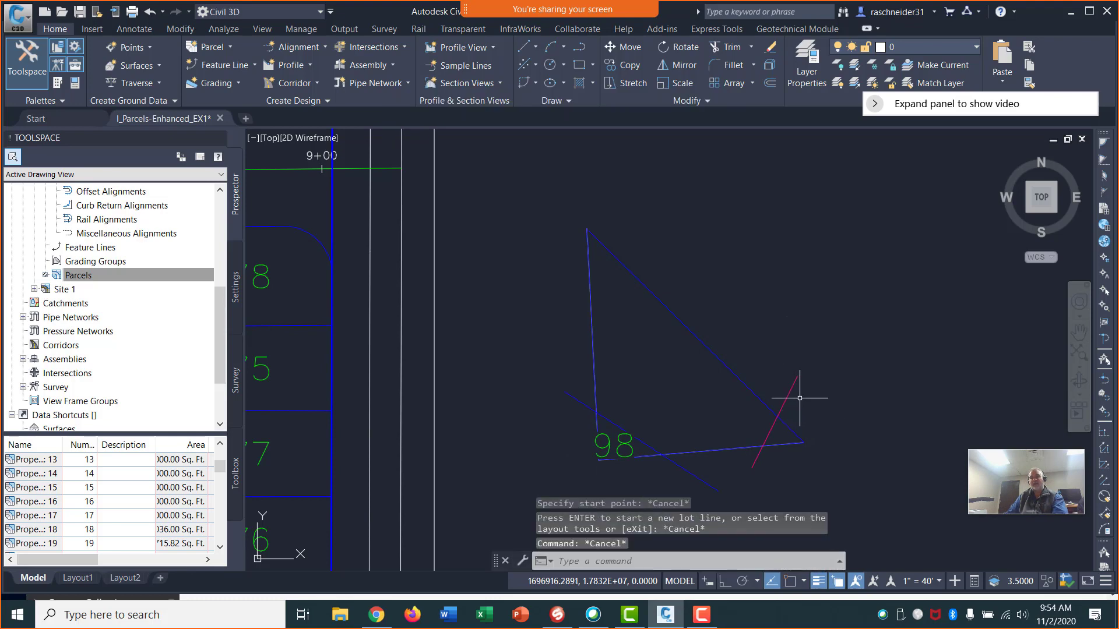
click(792, 391)
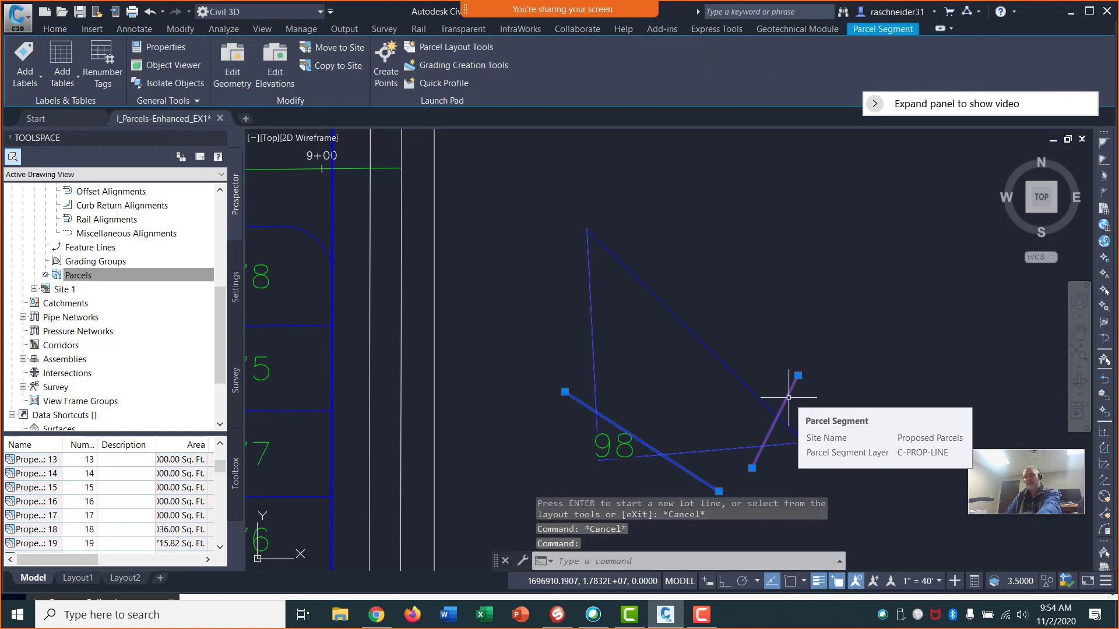
key(Delete)
Draw a two-point fixed parcel line from outside the diagonal across the triangle's southeast corner, keeping the default layout settings
click(212, 47)
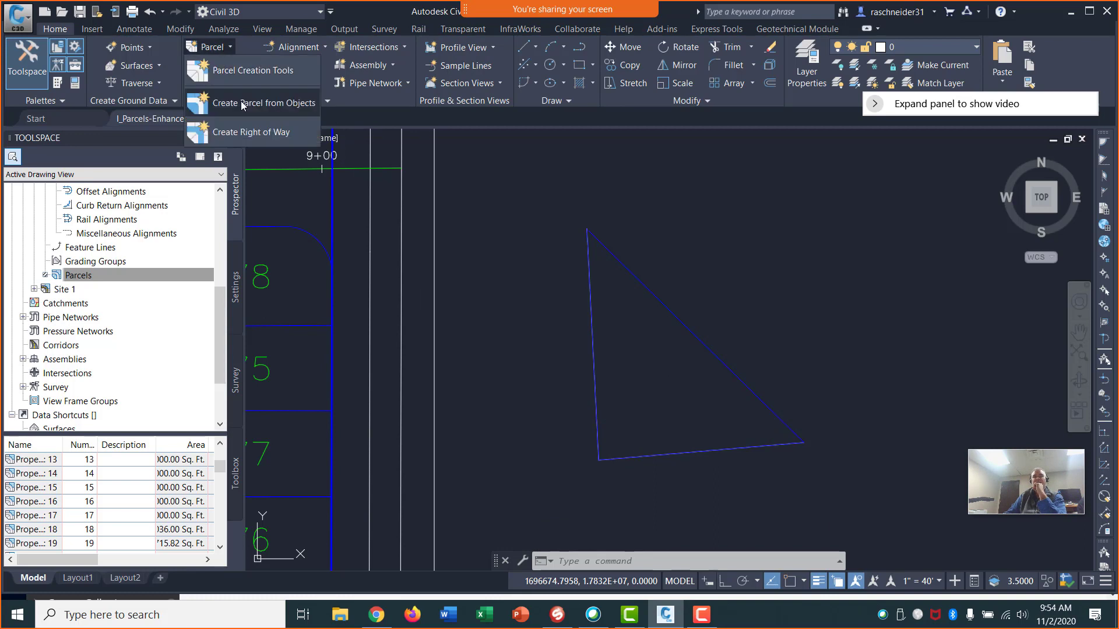
click(242, 71)
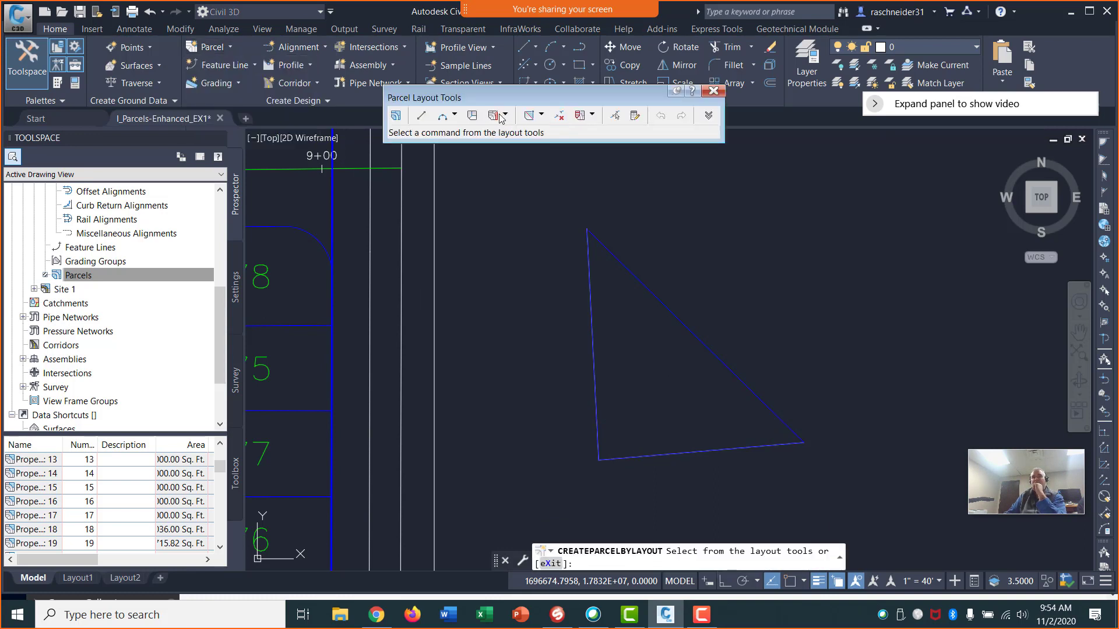
click(421, 115)
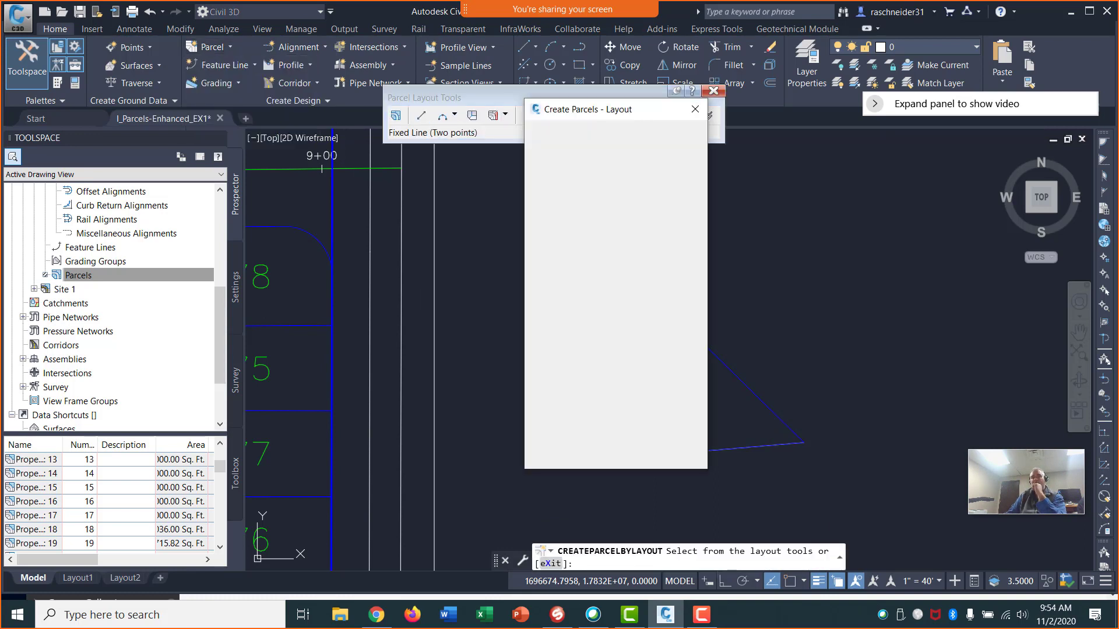
click(557, 455)
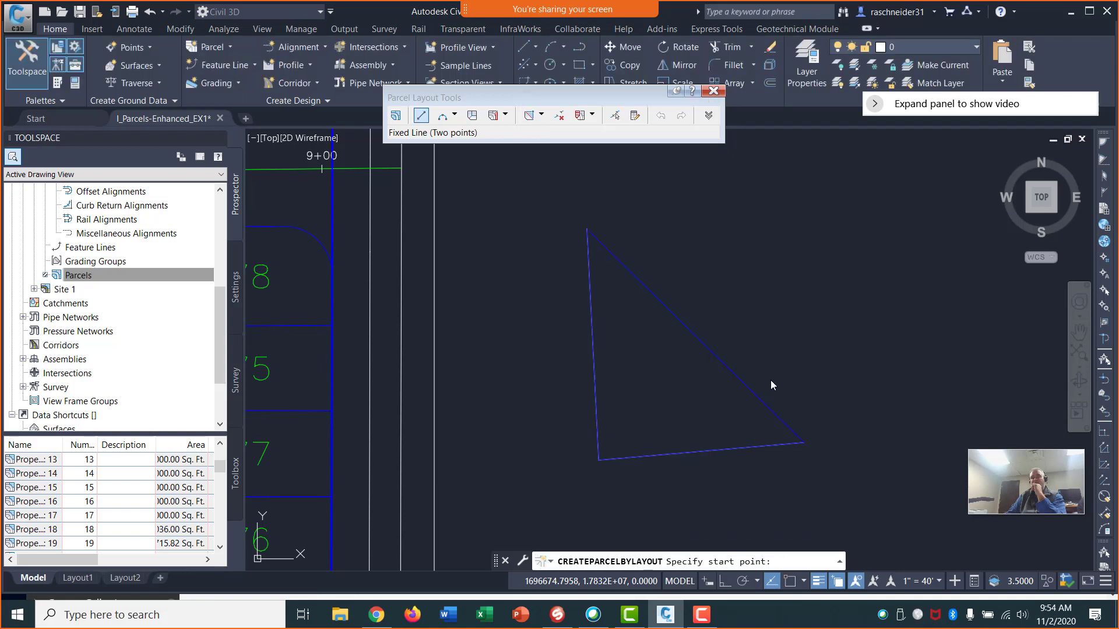
click(792, 366)
click(728, 464)
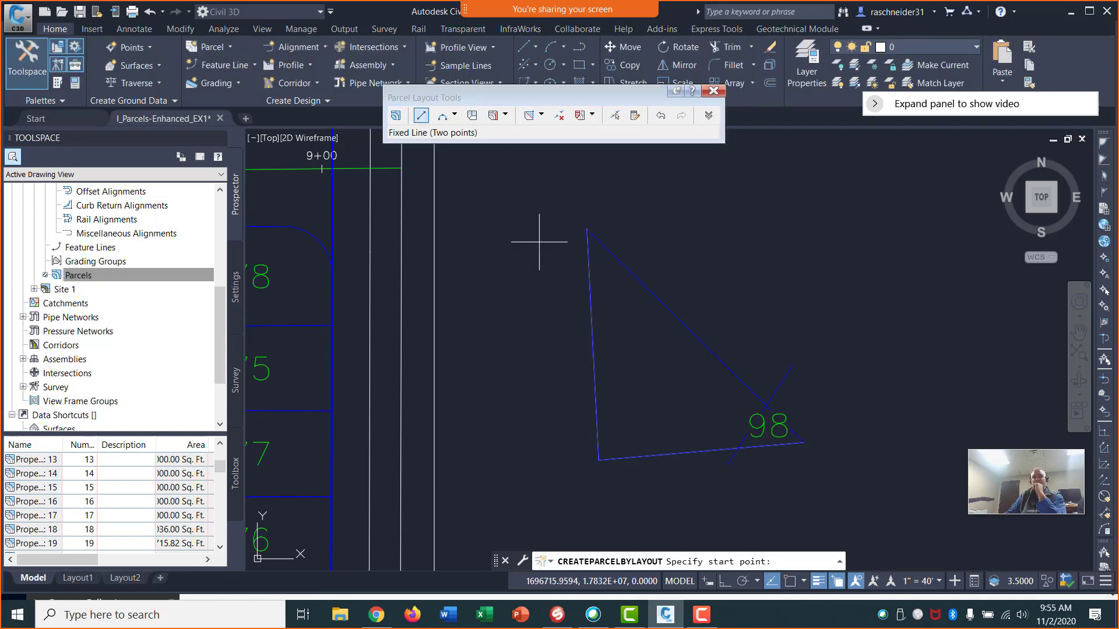
Draw another parcel segment across the triangle's north corner and delete both crossing segments
click(576, 315)
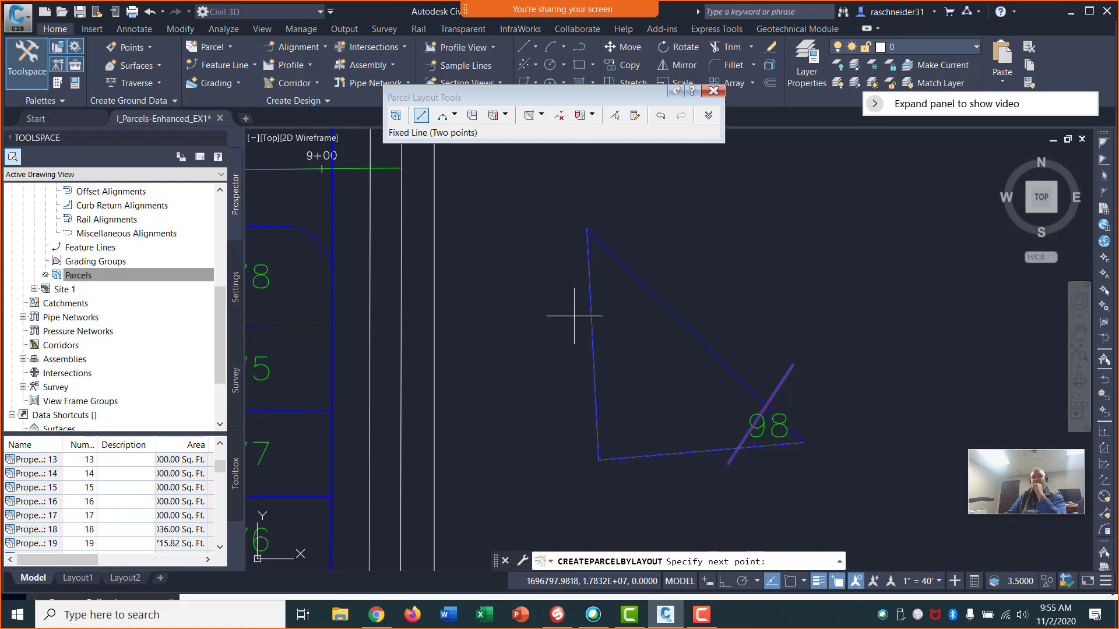
click(639, 225)
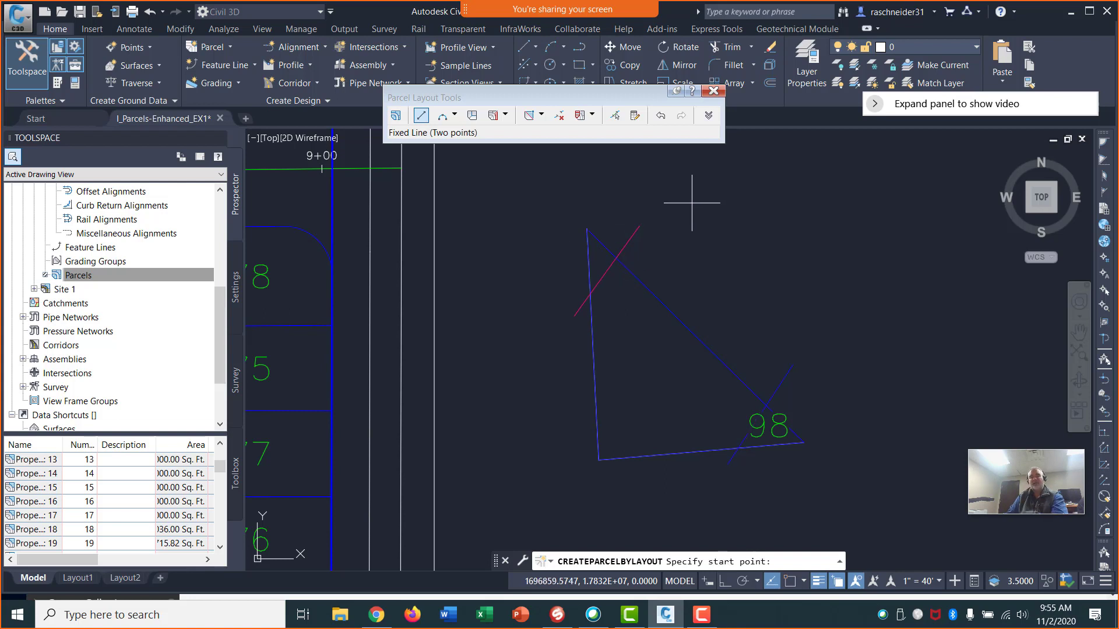
key(Escape)
key(Escape)
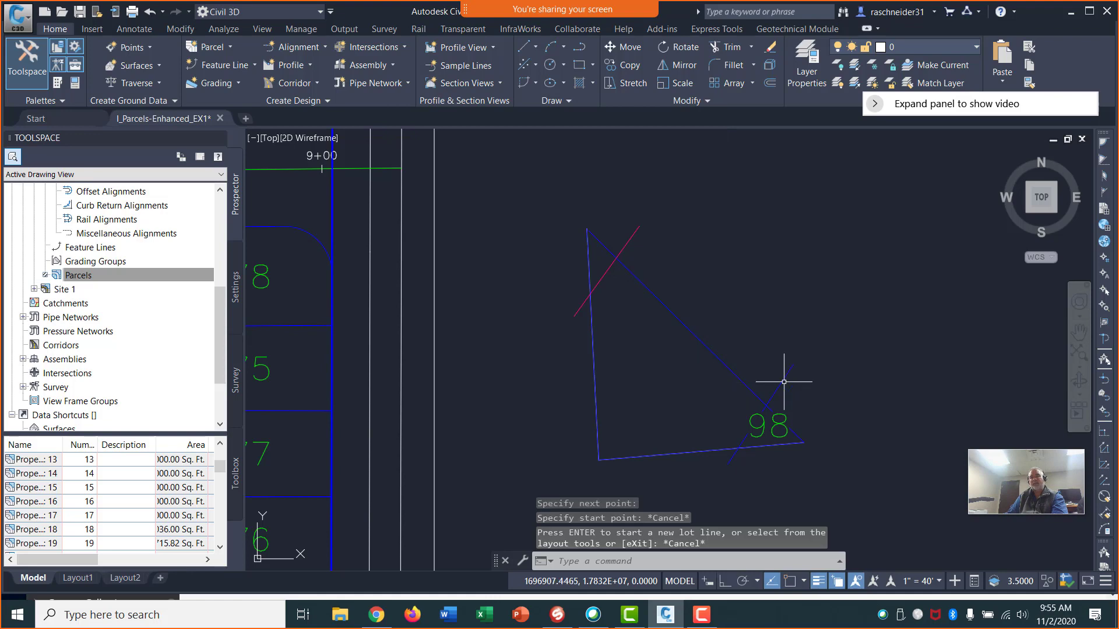
click(782, 380)
key(Delete)
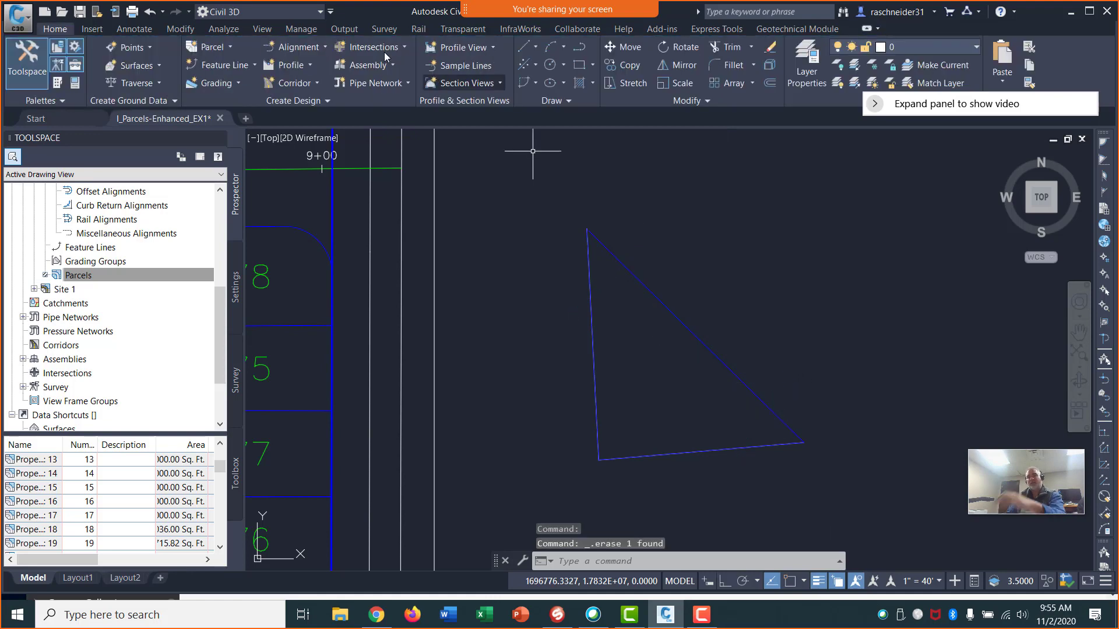
Draw a single fixed-line parcel segment across the triangle's north corner, crossing both the west side and the diagonal
click(230, 47)
click(247, 77)
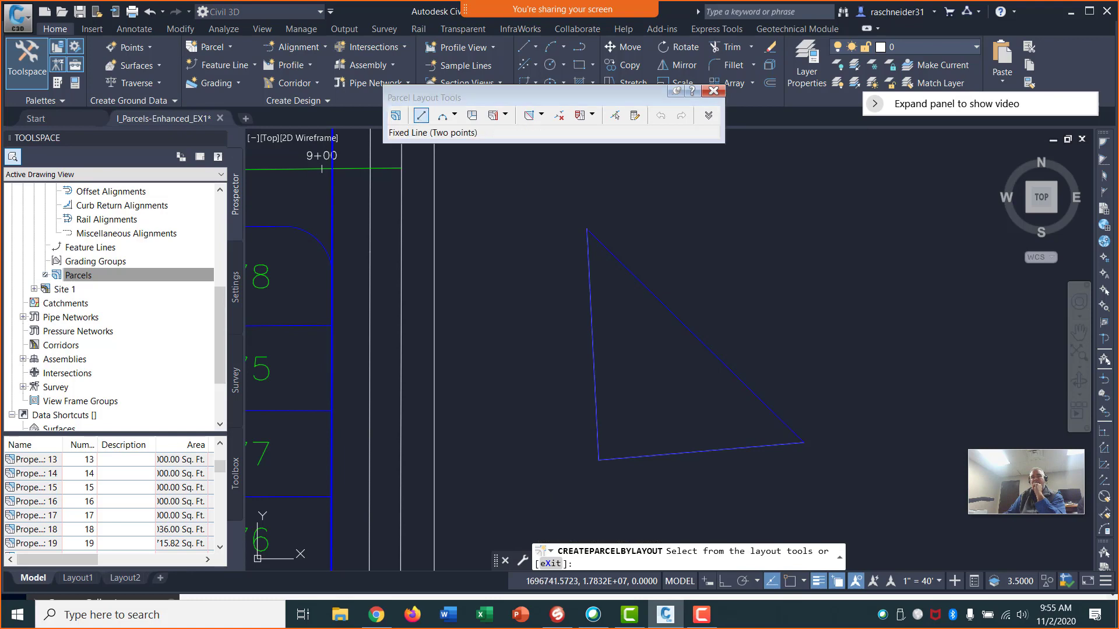
click(421, 114)
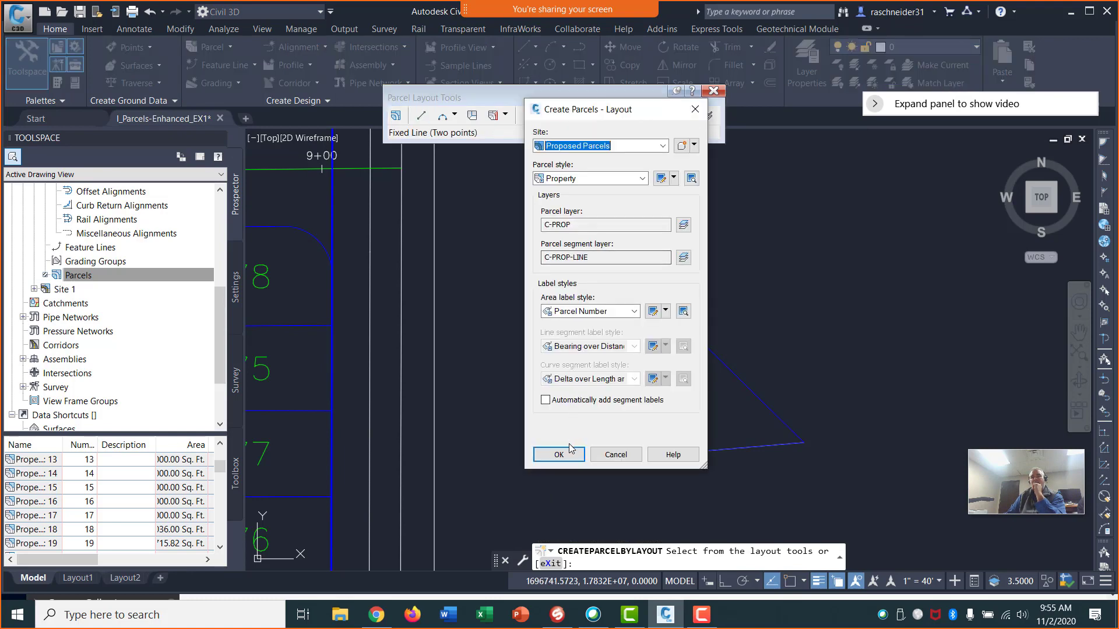
click(558, 454)
click(568, 290)
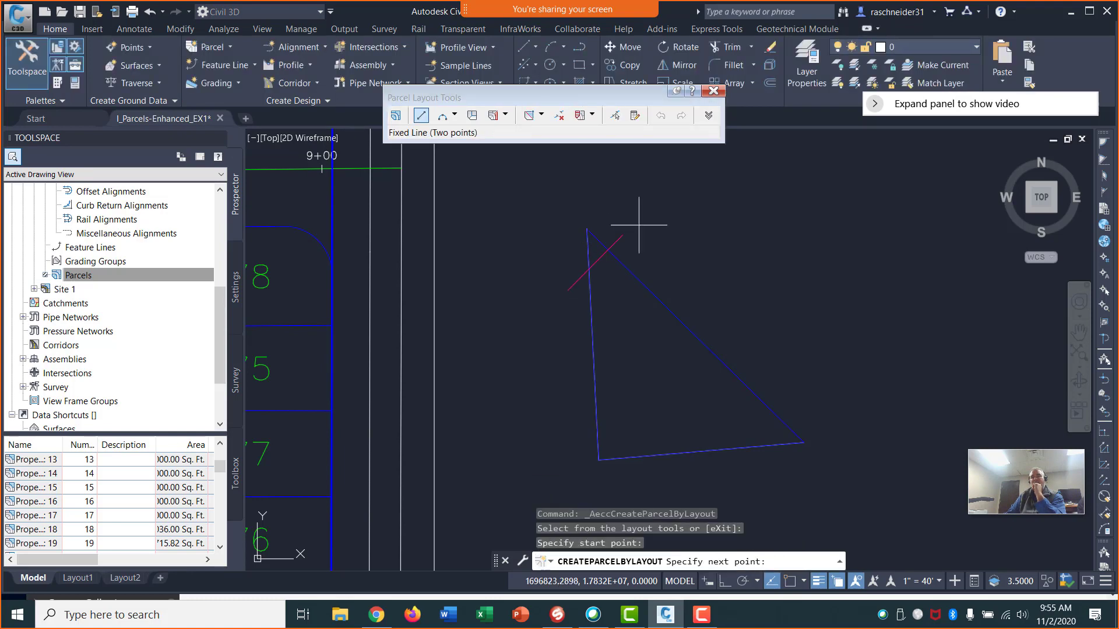
click(650, 214)
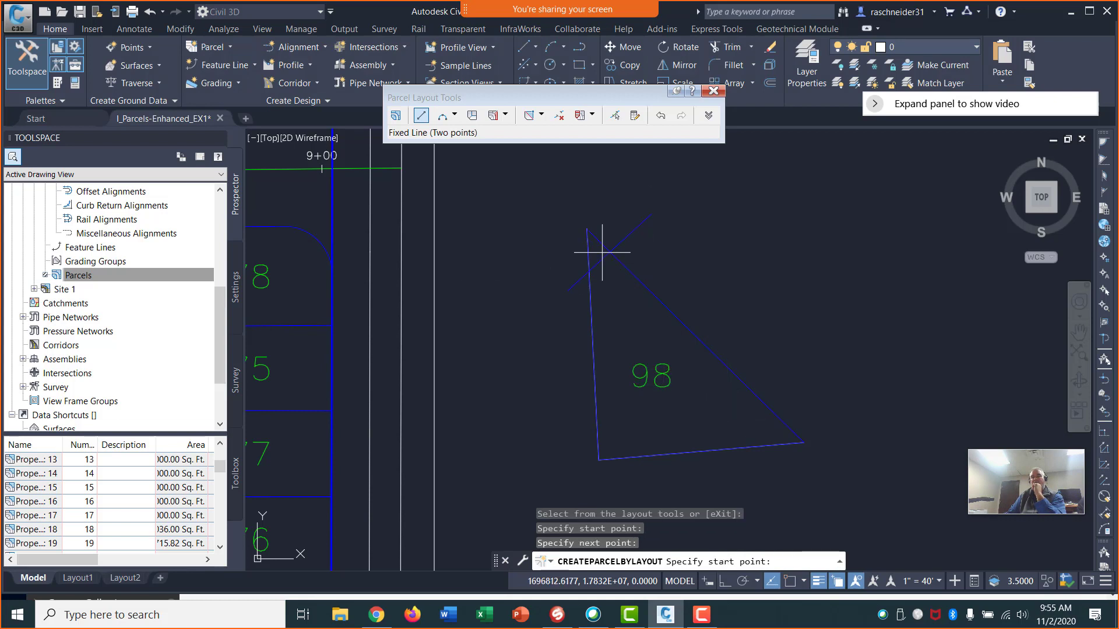
scroll(575, 224, up, 3)
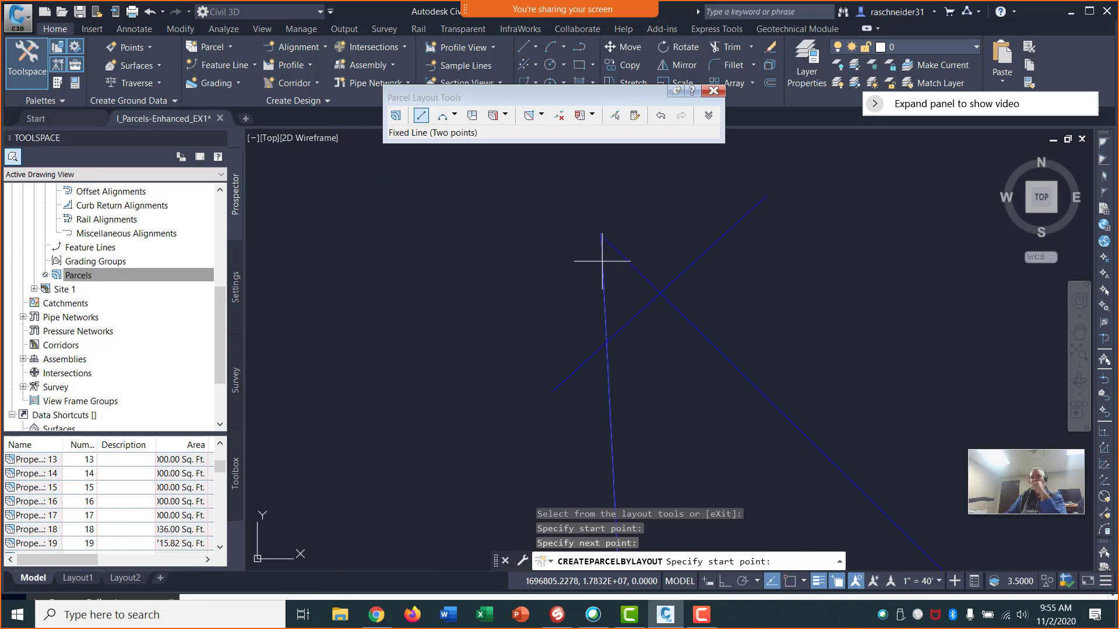
scroll(596, 255, down, 4)
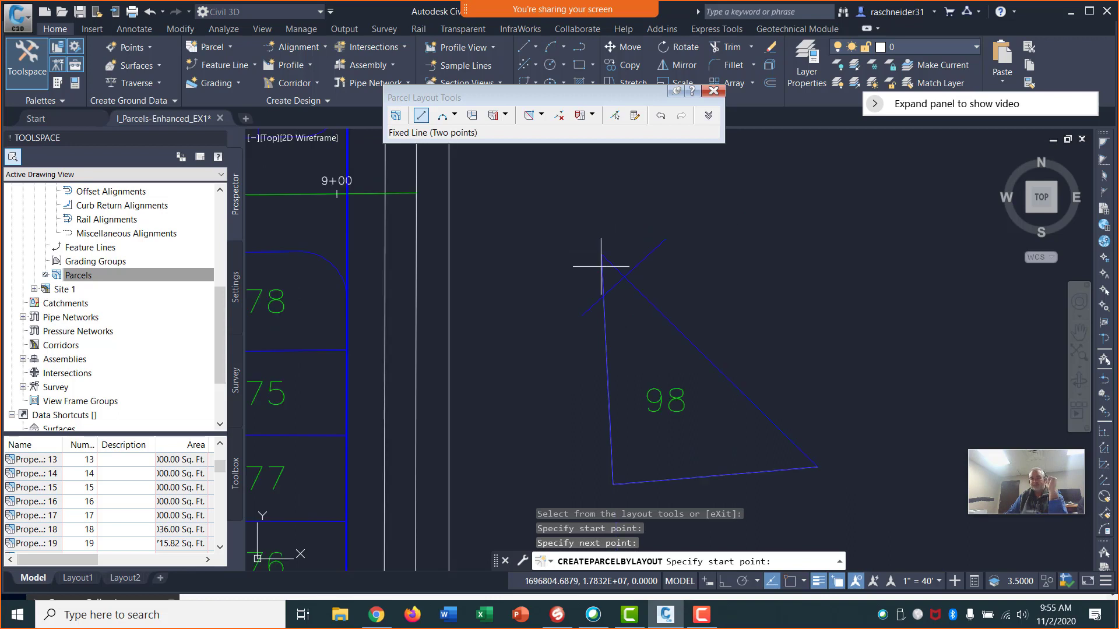
Remove the parcel segment crossing the triangle's north corner with Delete sub-entity and exit the parcel layout tools
click(558, 116)
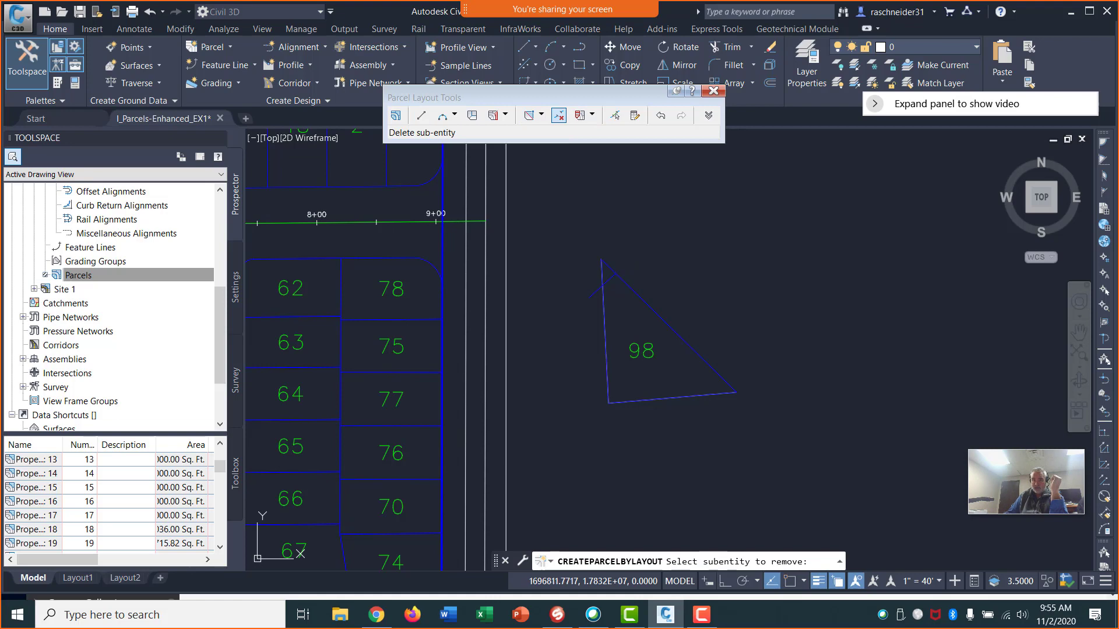
key(Escape)
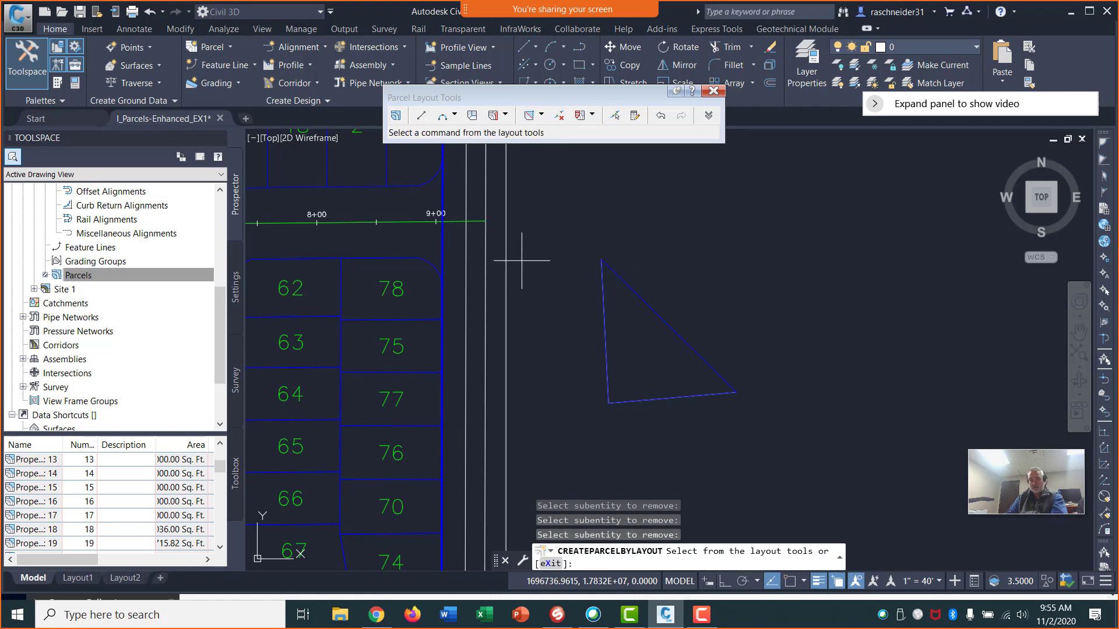
key(Escape)
Refresh the site's Parcels collection to update its list of parcels
scroll(604, 235, down, 8)
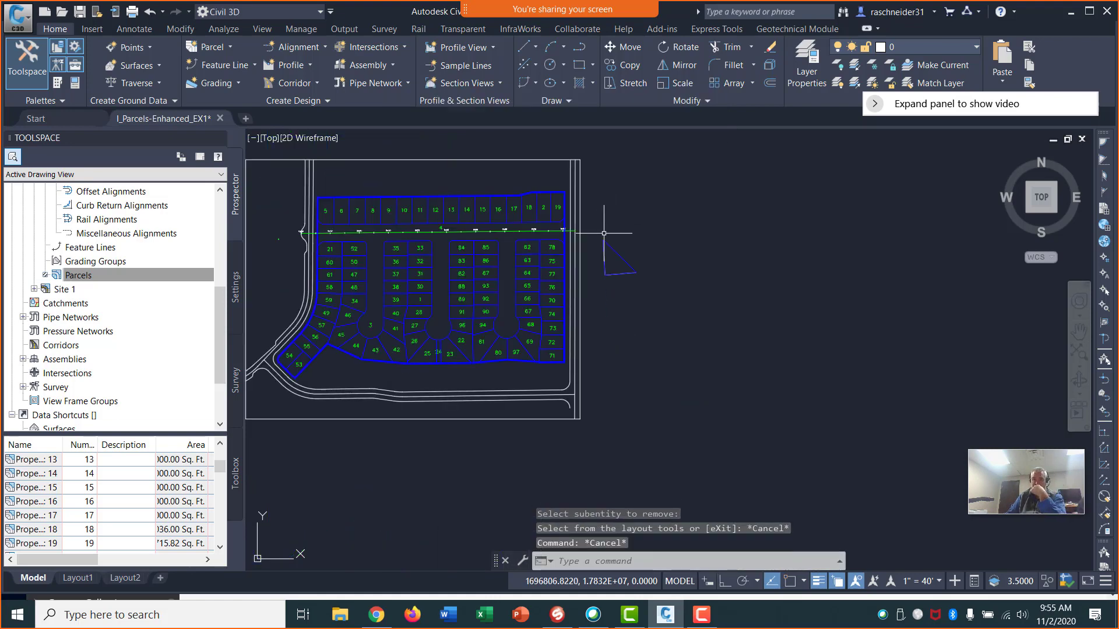
middle_drag(522, 209, 552, 219)
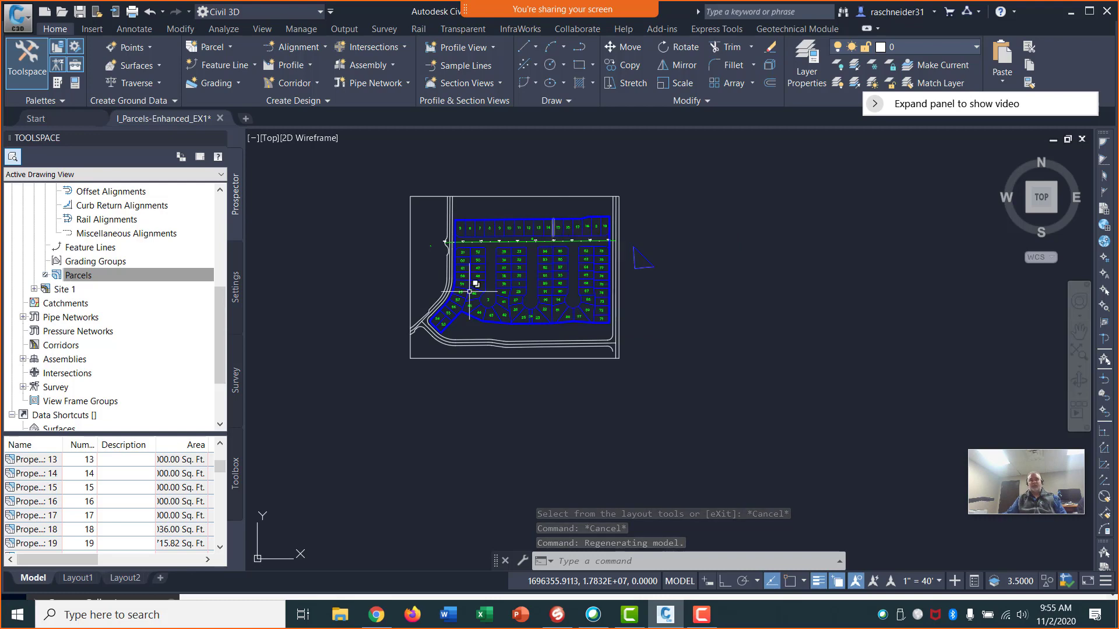
scroll(470, 290, up, 2)
middle_drag(370, 230, 433, 338)
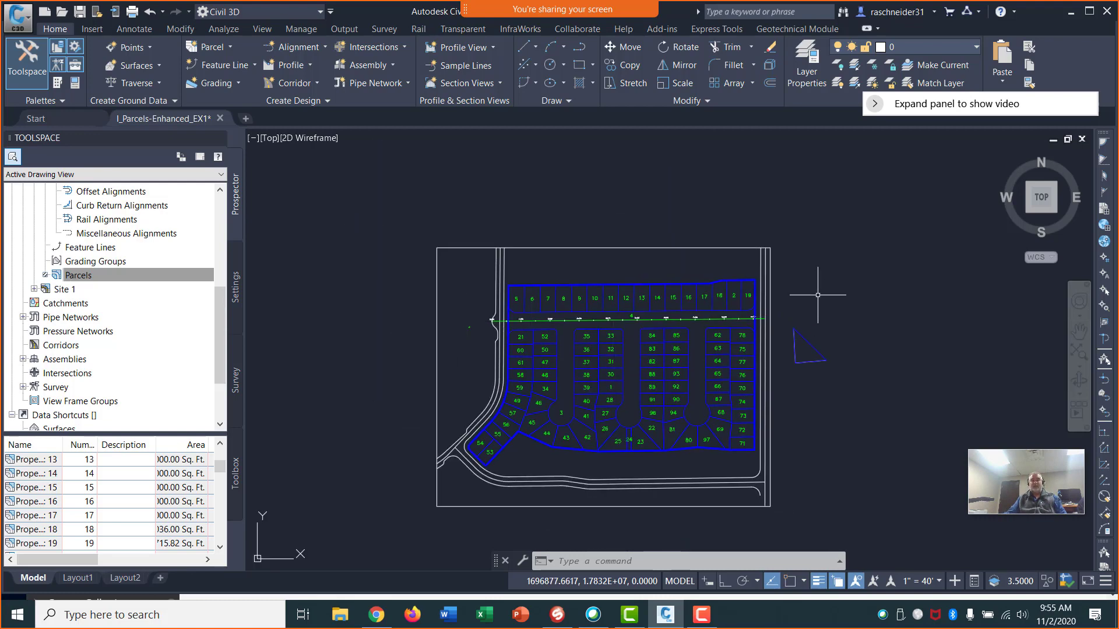
right_click(162, 276)
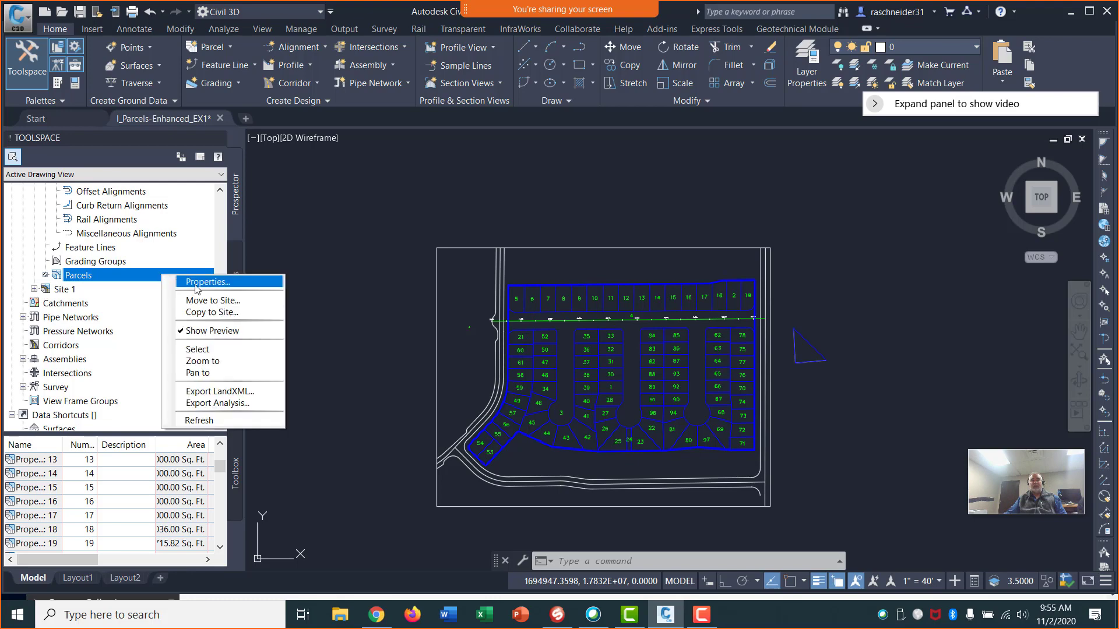
click(206, 419)
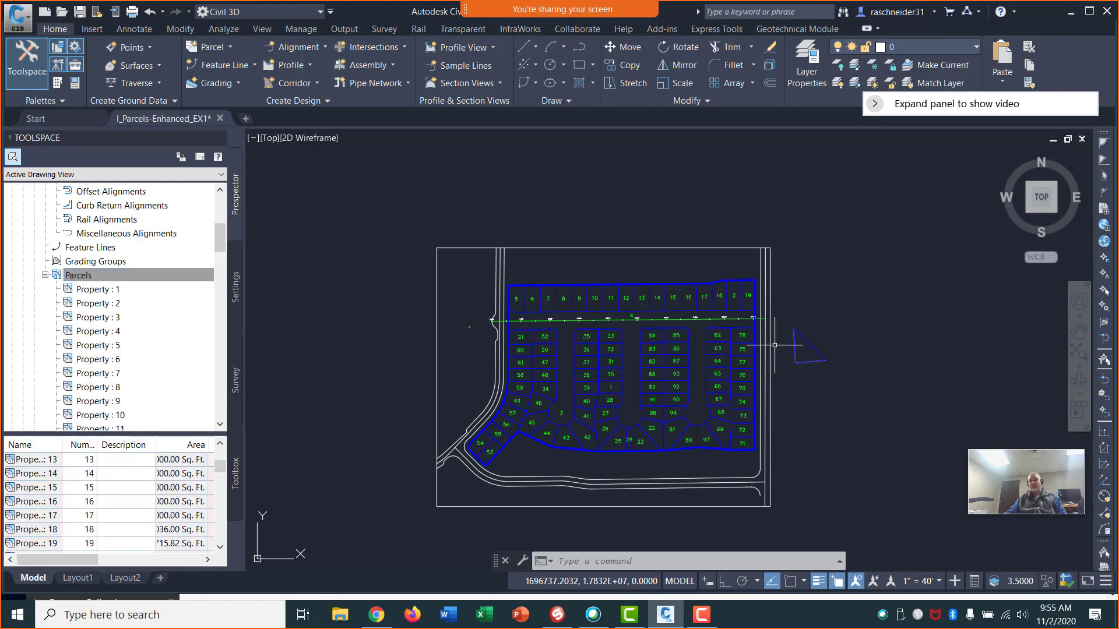
Delete the entire test triangle east of the subdivision
click(779, 305)
click(861, 396)
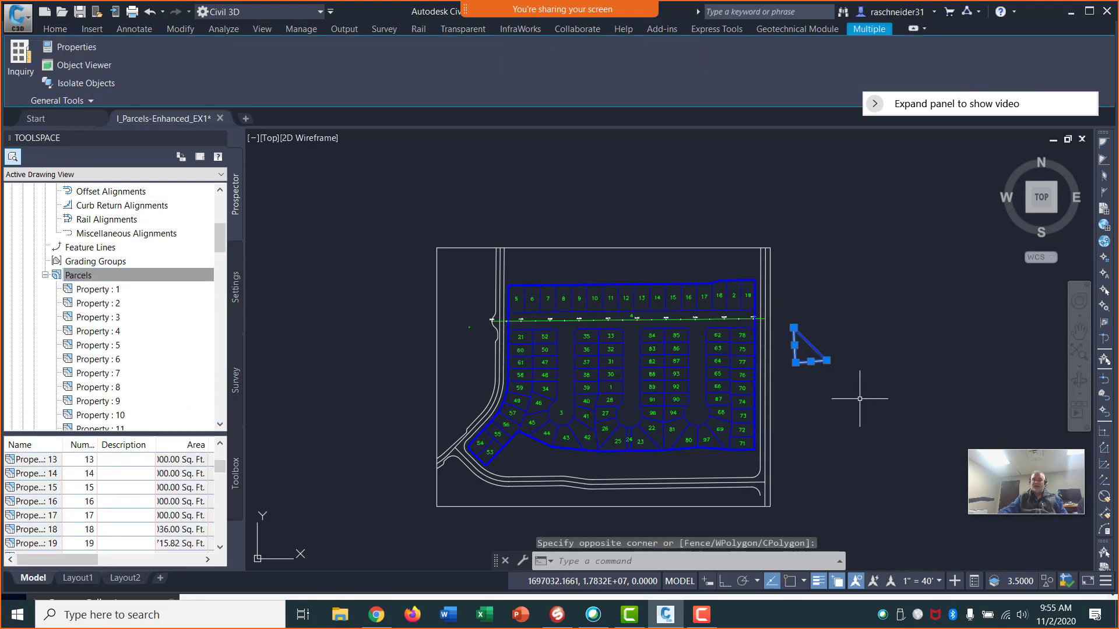
key(Delete)
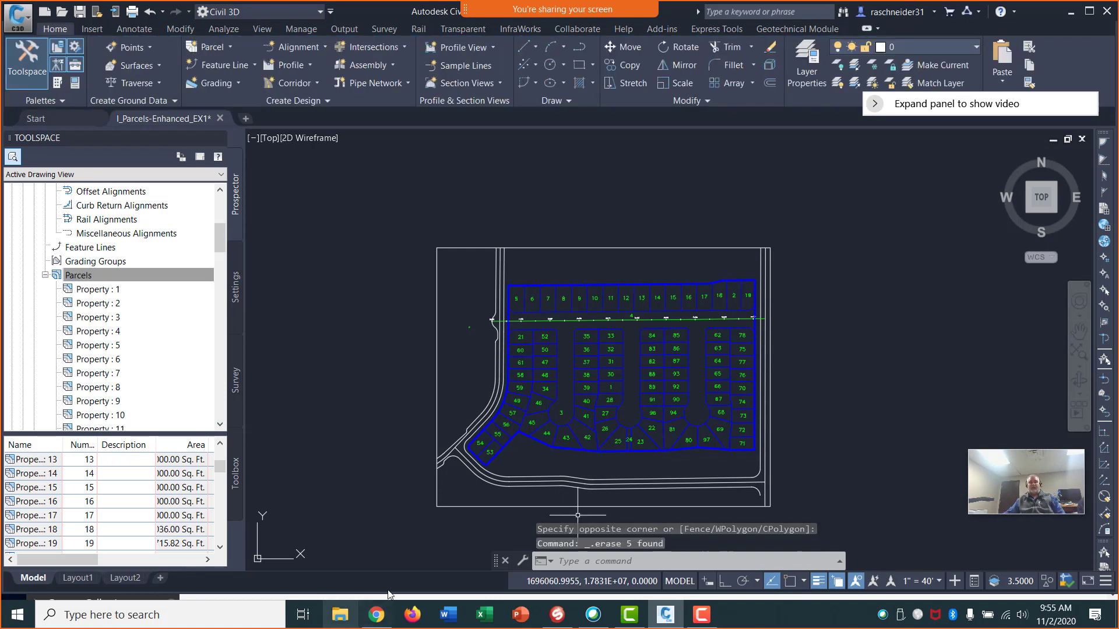